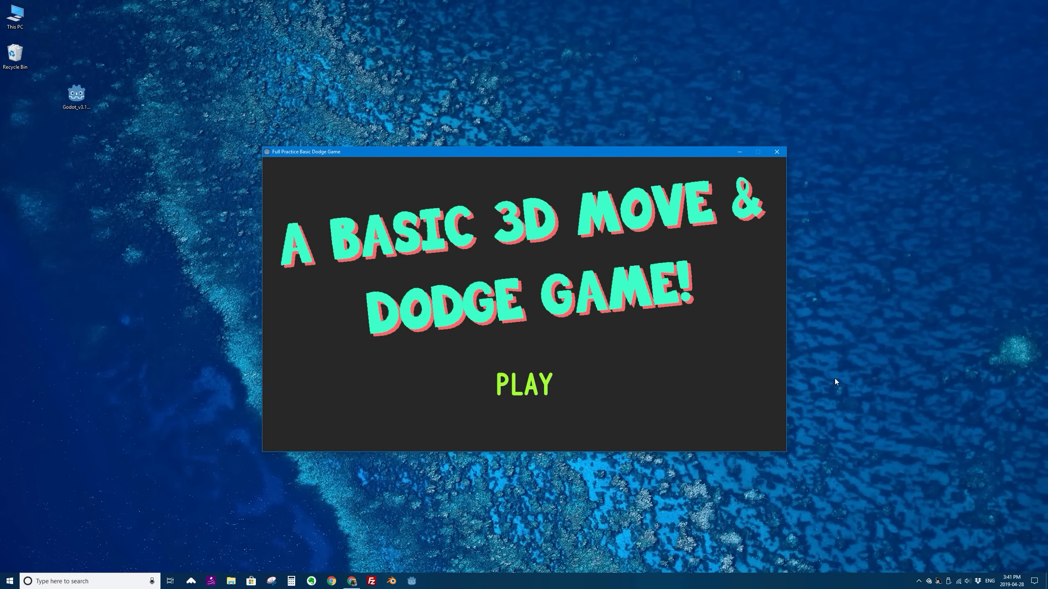
- Start the dodge game and roll the ball through the maze, collecting coins while avoiding the spiky red balls
{"action": "left_click", "coordinate": [550, 387]}
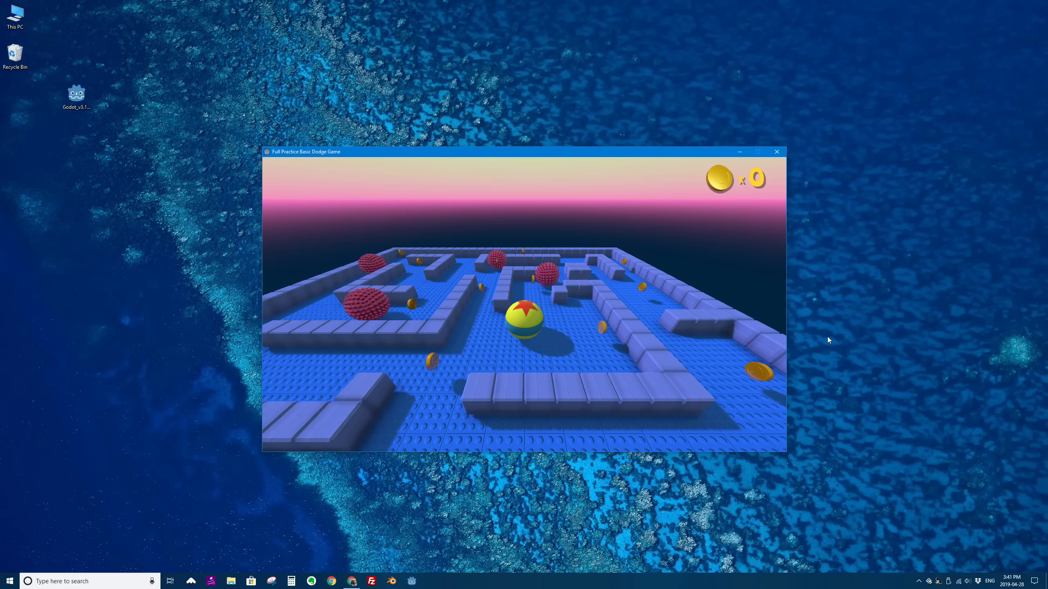
{"action": "key", "text": "Right"}
{"action": "key", "text": "Left"}
{"action": "key", "text": "Up"}
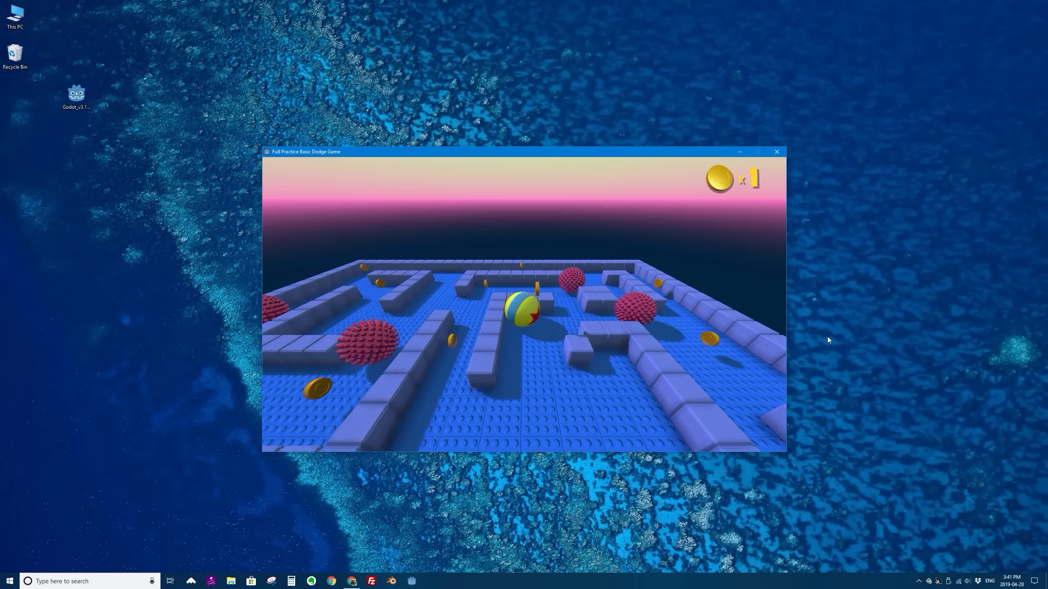
{"action": "key", "text": "Down"}
{"action": "key", "text": "Left"}
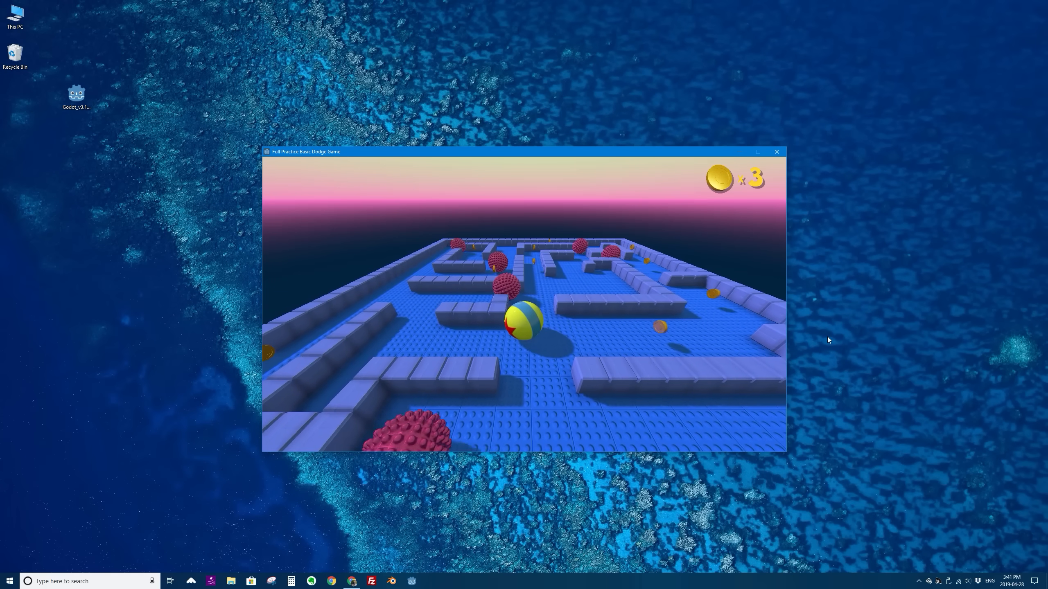
{"action": "key", "text": "Right"}
{"action": "key", "text": "Up"}
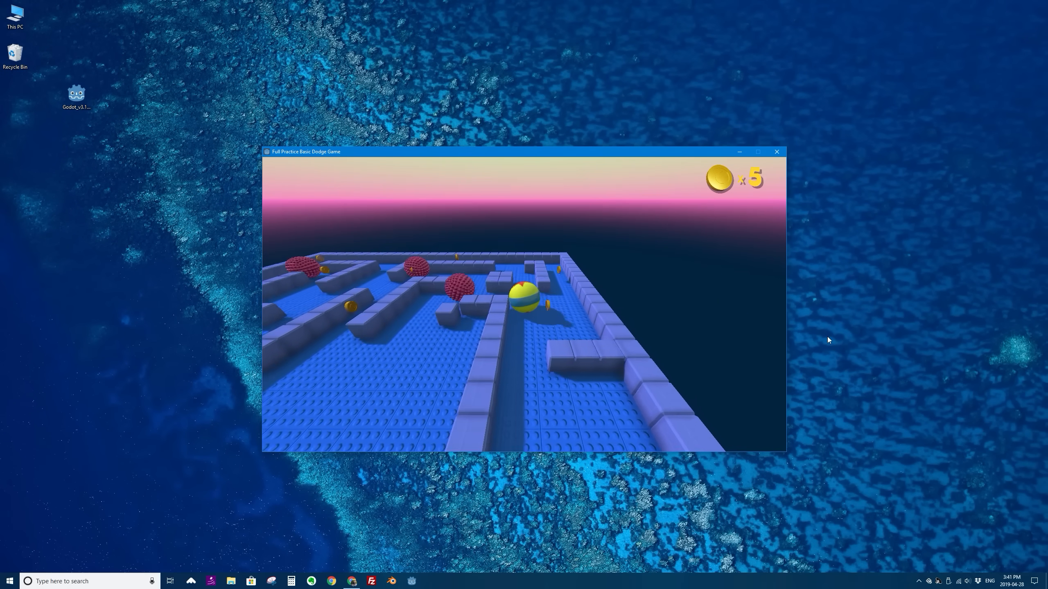
{"action": "key", "text": "Up"}
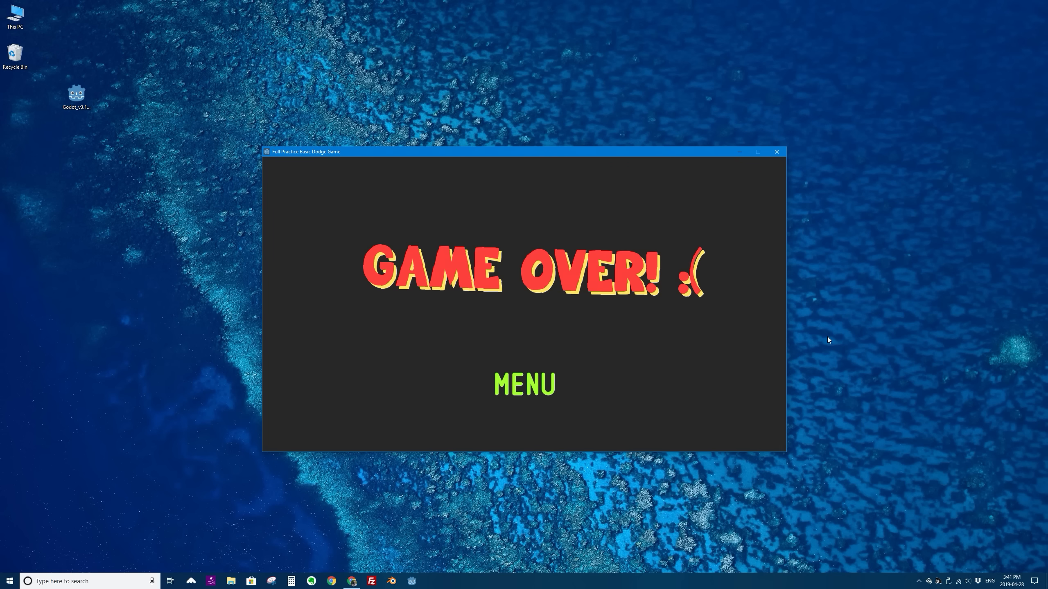
- Return to the game's menu, start another round and collect the coins in the middle passages and along the maze's outer corridors
{"action": "left_click", "coordinate": [522, 383]}
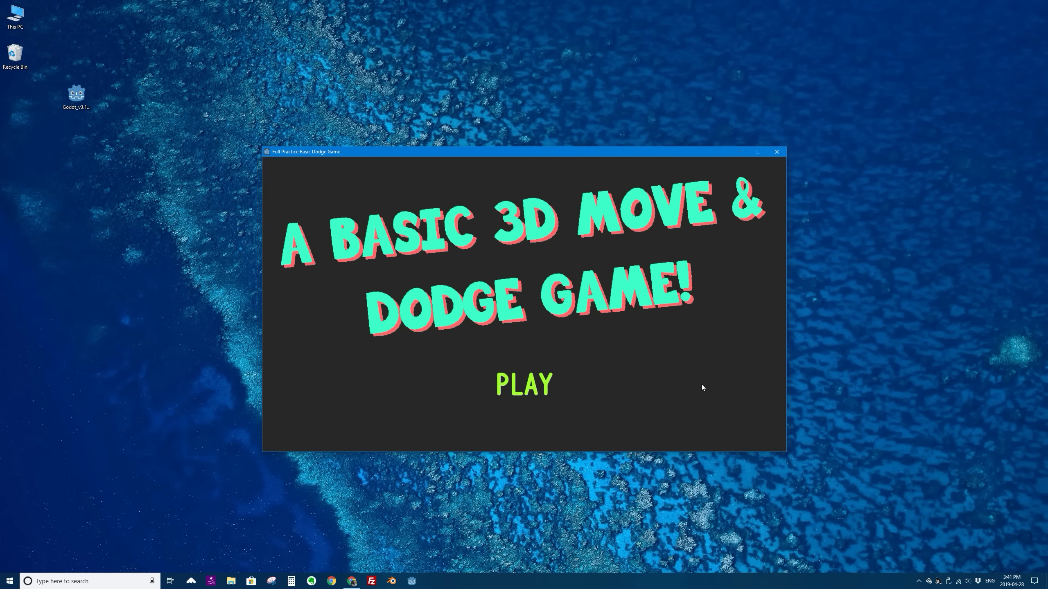
{"action": "left_click", "coordinate": [549, 379]}
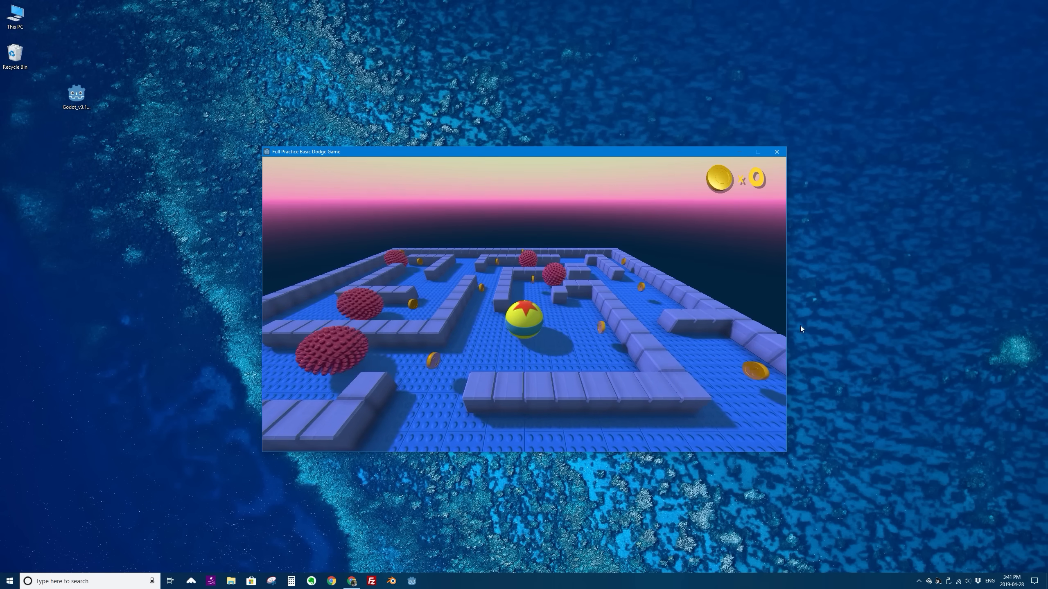
{"action": "key", "text": "Left"}
{"action": "key", "text": "Up"}
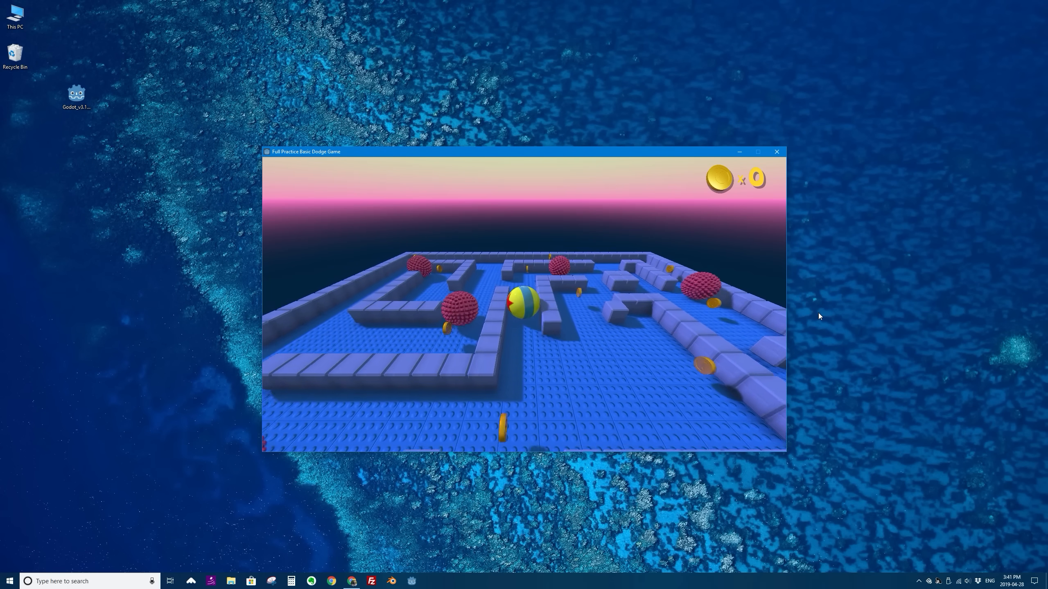
{"action": "key", "text": "Down"}
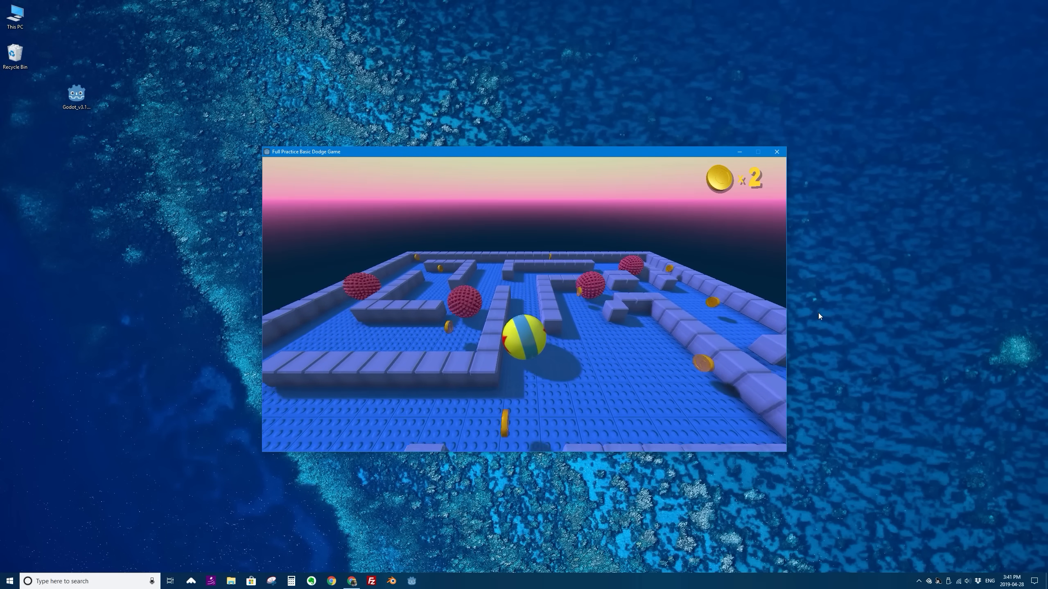
{"action": "key", "text": "Up"}
{"action": "key", "text": "Right"}
{"action": "key", "text": "Down"}
{"action": "key", "text": "Up"}
{"action": "key", "text": "Left"}
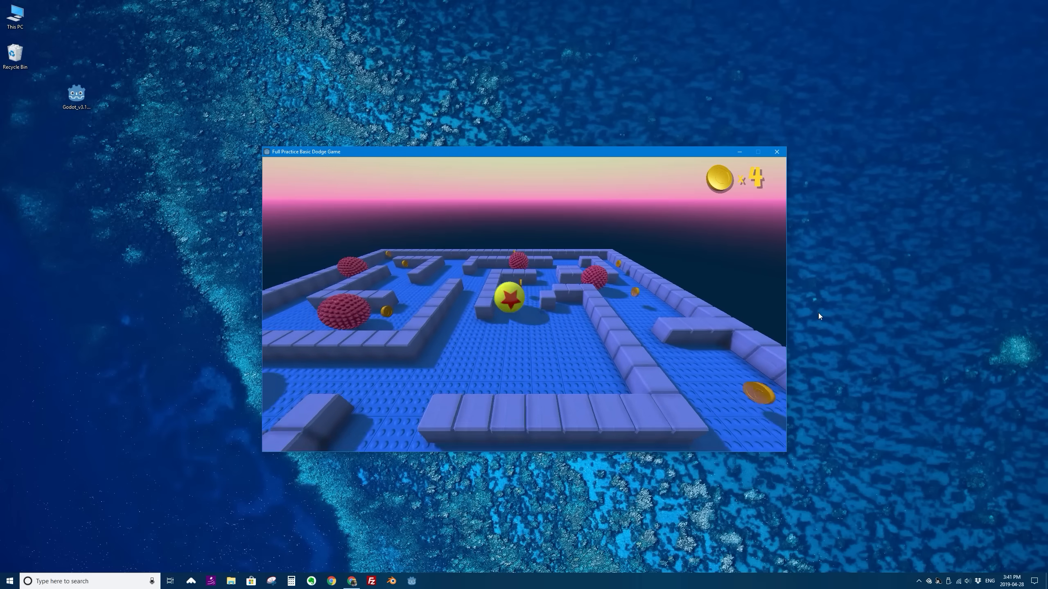
{"action": "key", "text": "Down"}
{"action": "key", "text": "Left"}
{"action": "key", "text": "Right"}
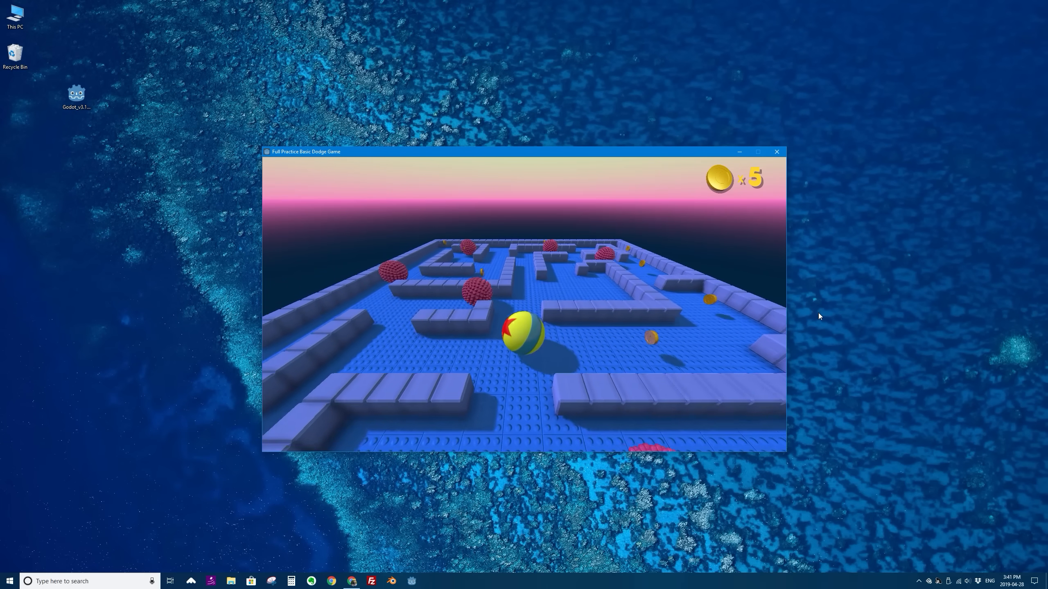
{"action": "key", "text": "Up"}
{"action": "key", "text": "Left"}
{"action": "key", "text": "Right"}
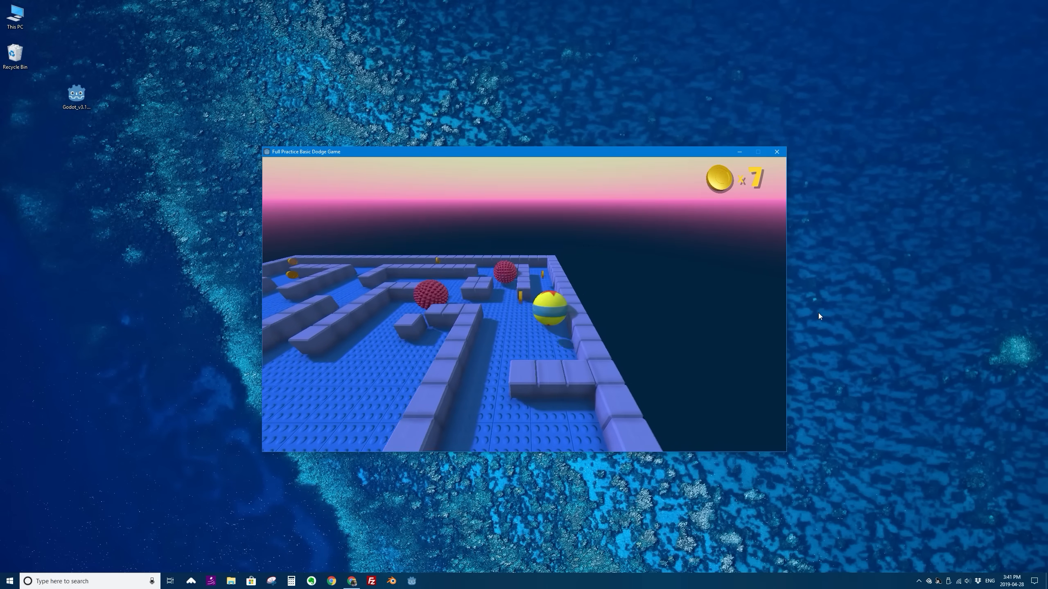
{"action": "key", "text": "Left"}
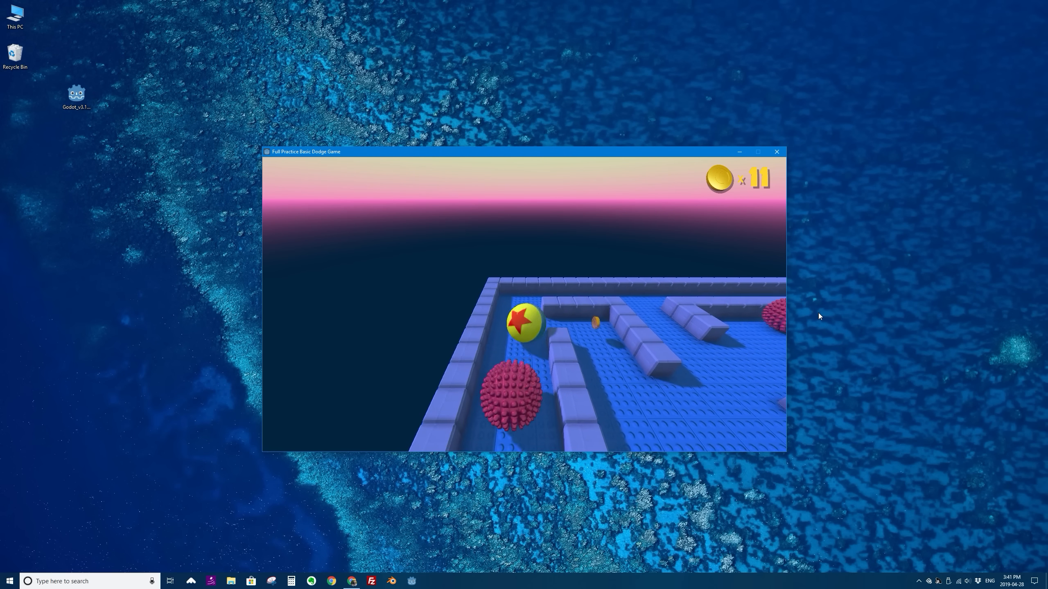
- Roll the ball from the maze's far left corner back through the central passages, collecting coins and dodging the spiky balls
{"action": "key", "text": "Down"}
{"action": "key", "text": "Right"}
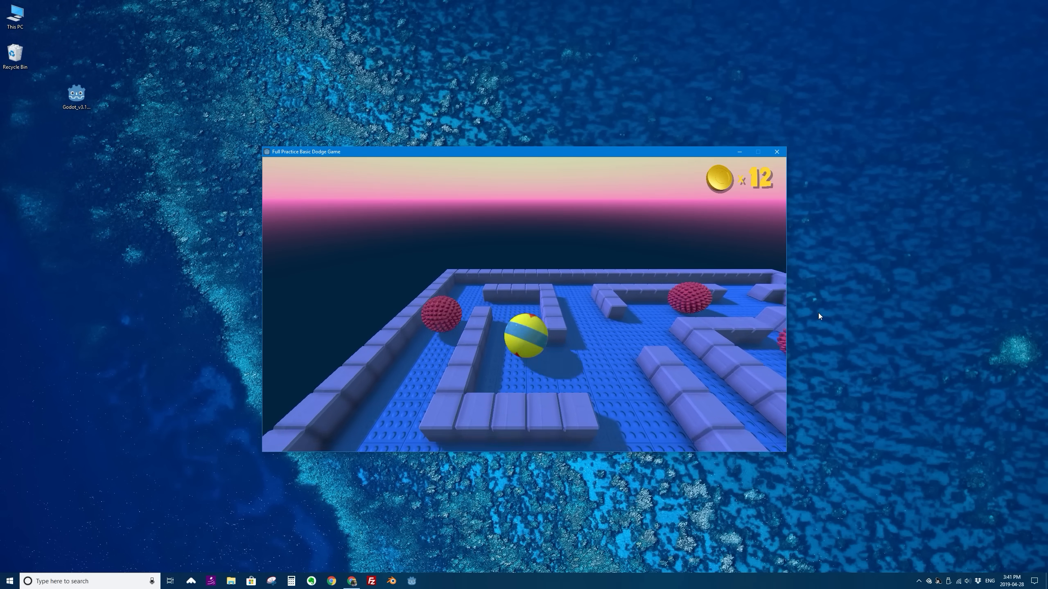
{"action": "key", "text": "Up"}
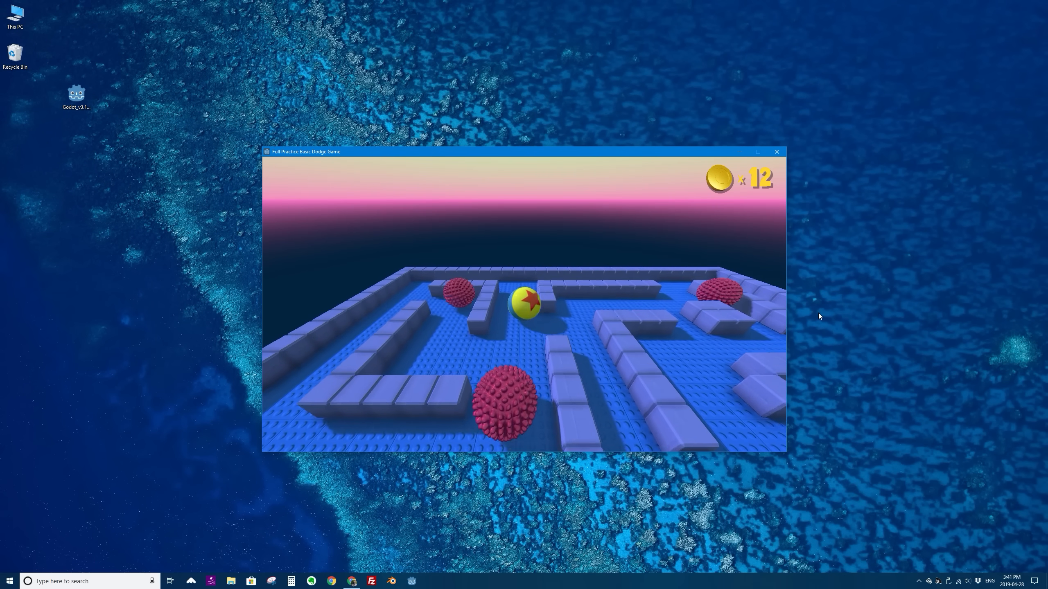
{"action": "key", "text": "Down"}
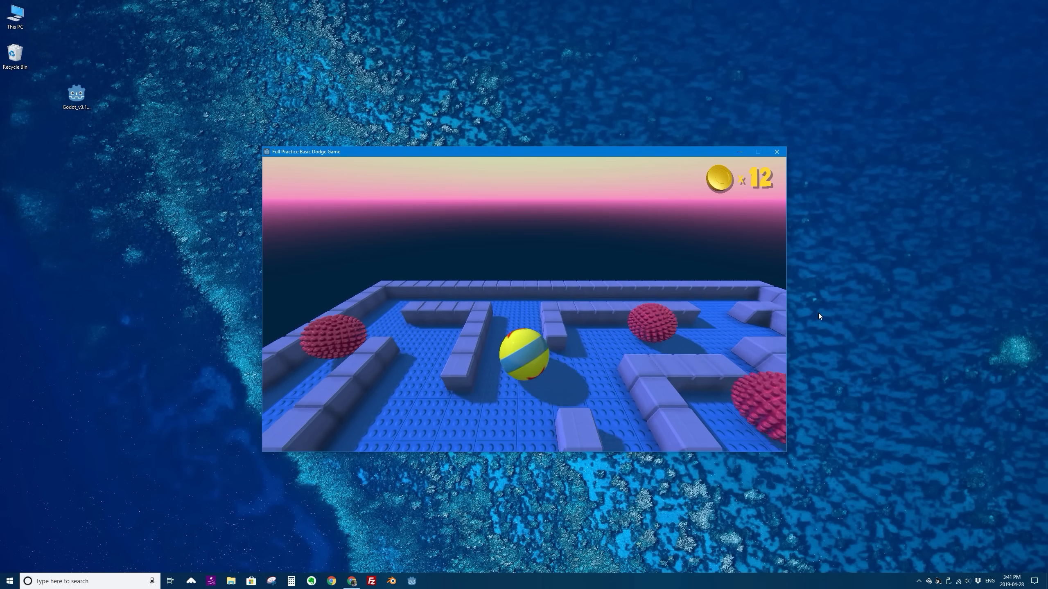
{"action": "key", "text": "Down"}
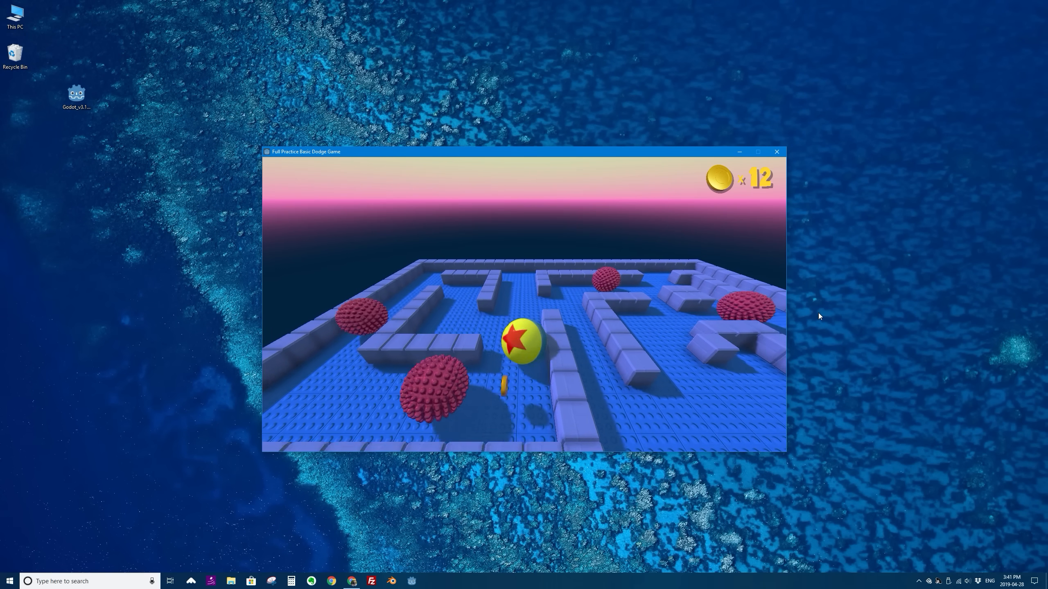
{"action": "key", "text": "Up"}
{"action": "key", "text": "Right"}
{"action": "key", "text": "Down"}
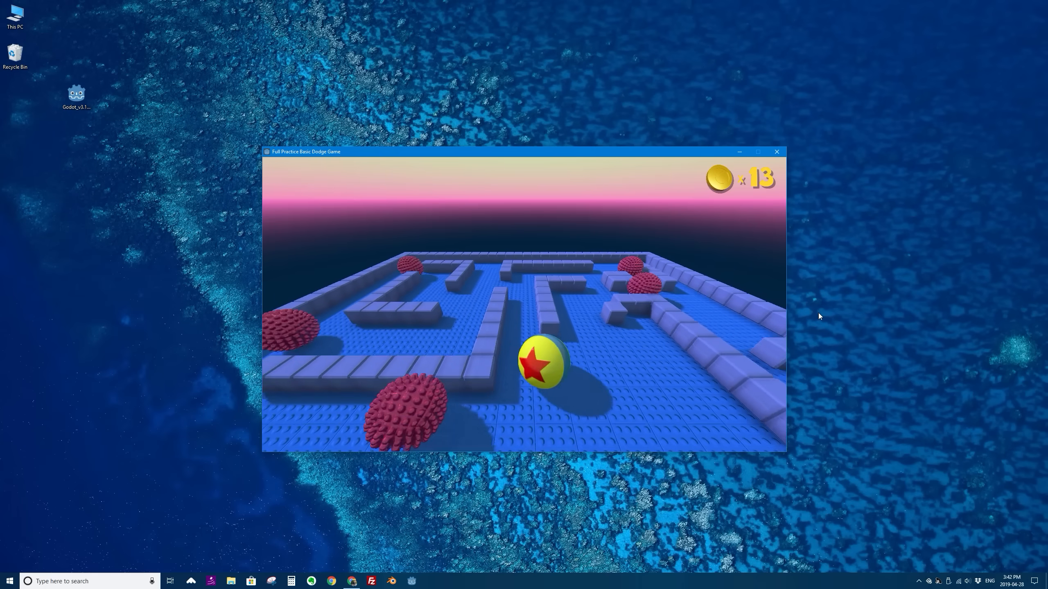
{"action": "key", "text": "Right"}
{"action": "key", "text": "Left"}
{"action": "key", "text": "Down"}
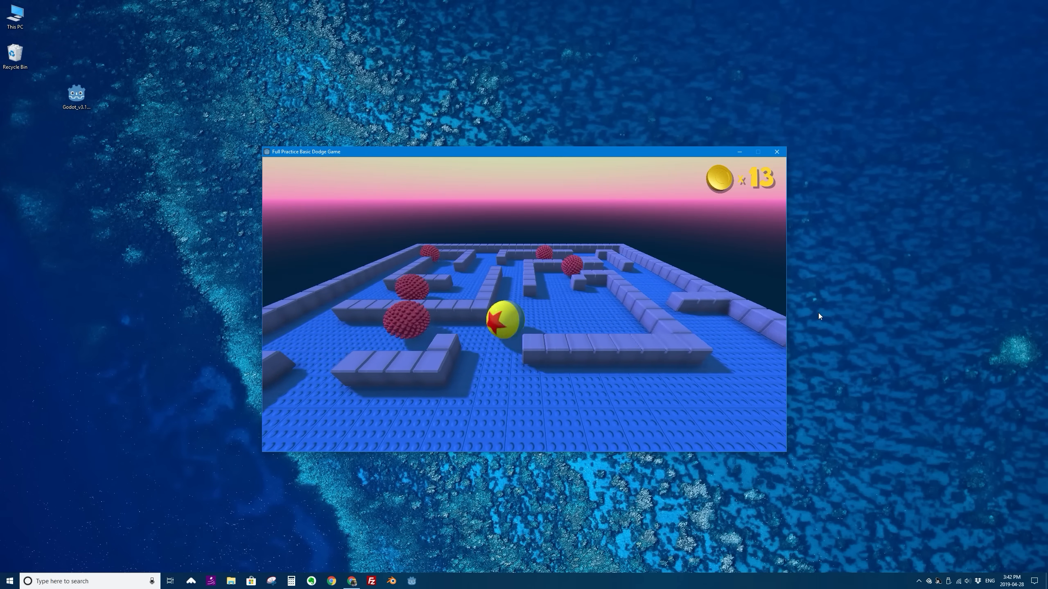
- Collect the remaining coins in the near part of the maze to finish the round, and close the game
{"action": "key", "text": "Right"}
{"action": "key", "text": "Up"}
{"action": "key", "text": "Down"}
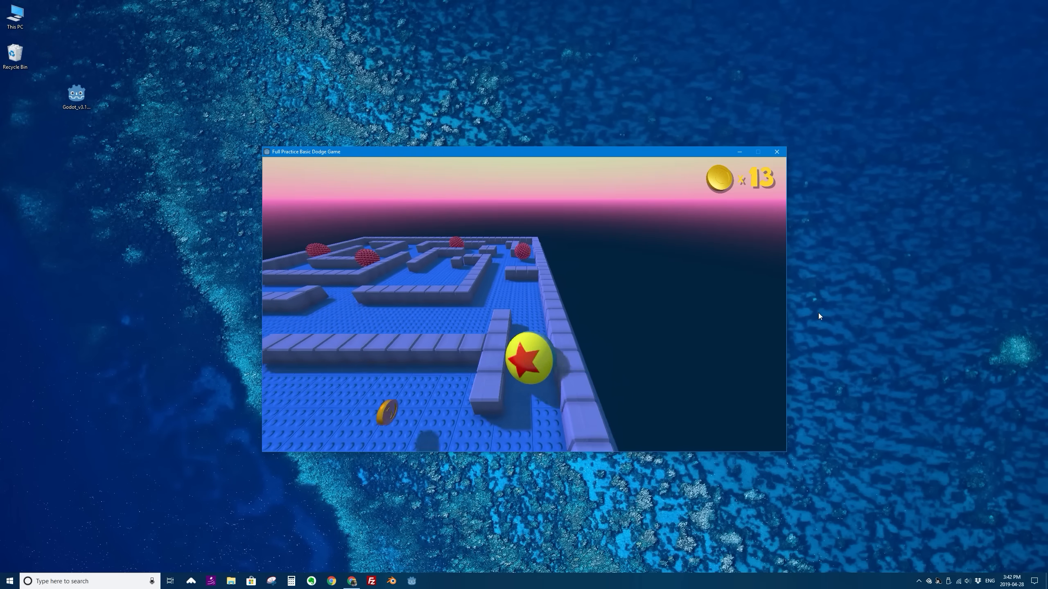
{"action": "key", "text": "Left"}
{"action": "key", "text": "Right"}
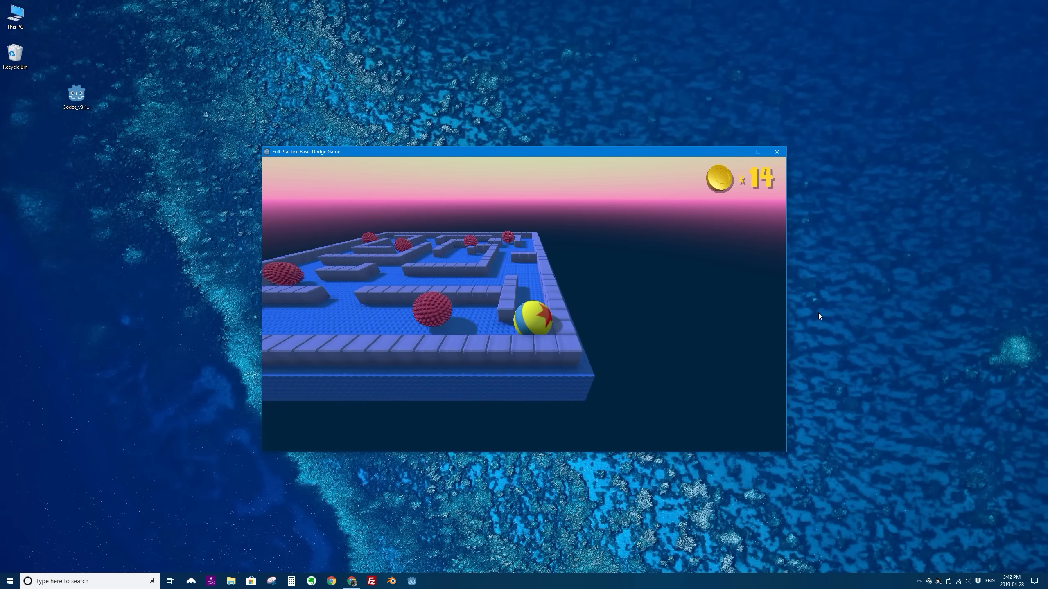
{"action": "key", "text": "Up"}
{"action": "key", "text": "Down"}
{"action": "key", "text": "Up"}
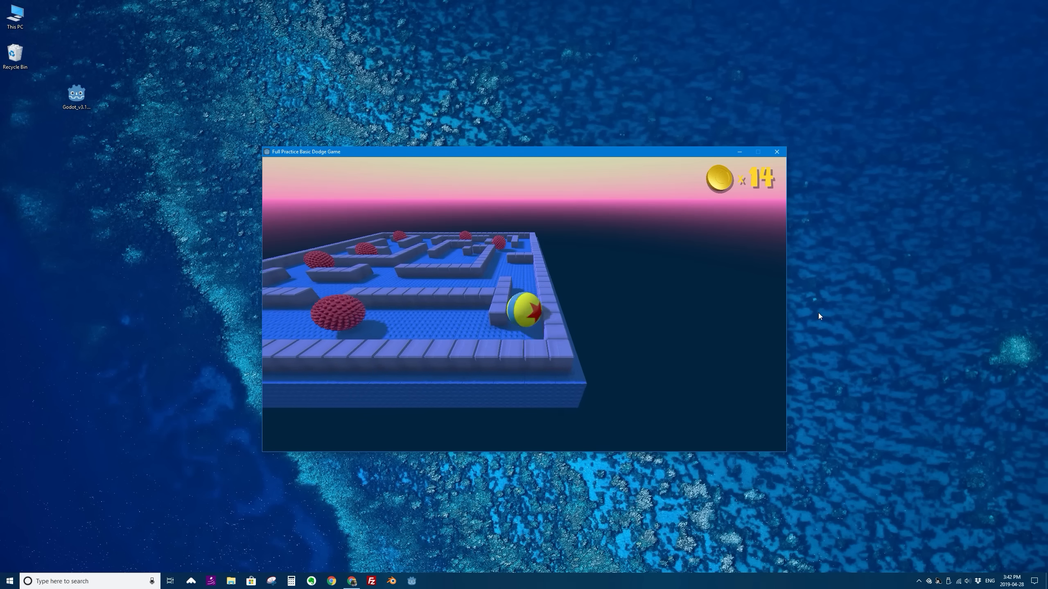
{"action": "key", "text": "Left"}
{"action": "key", "text": "Left"}
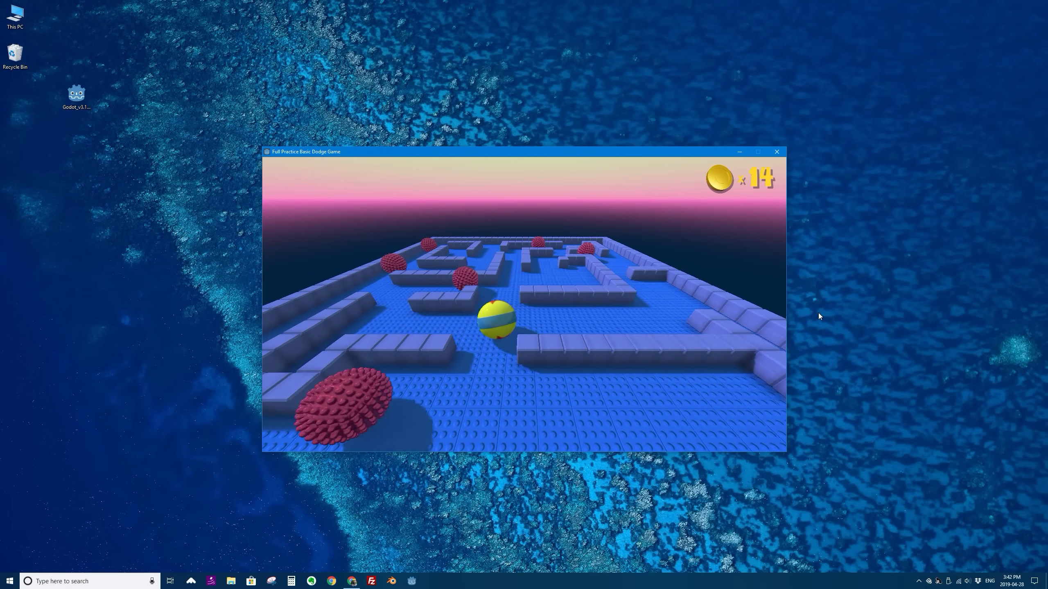
{"action": "key", "text": "Down"}
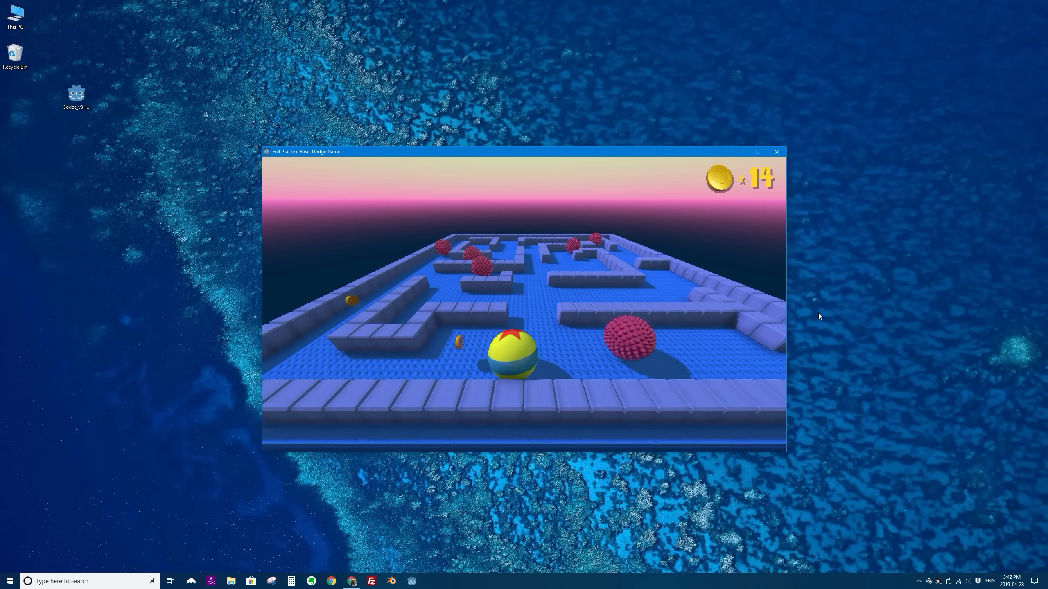
{"action": "key", "text": "Left"}
{"action": "key", "text": "Up"}
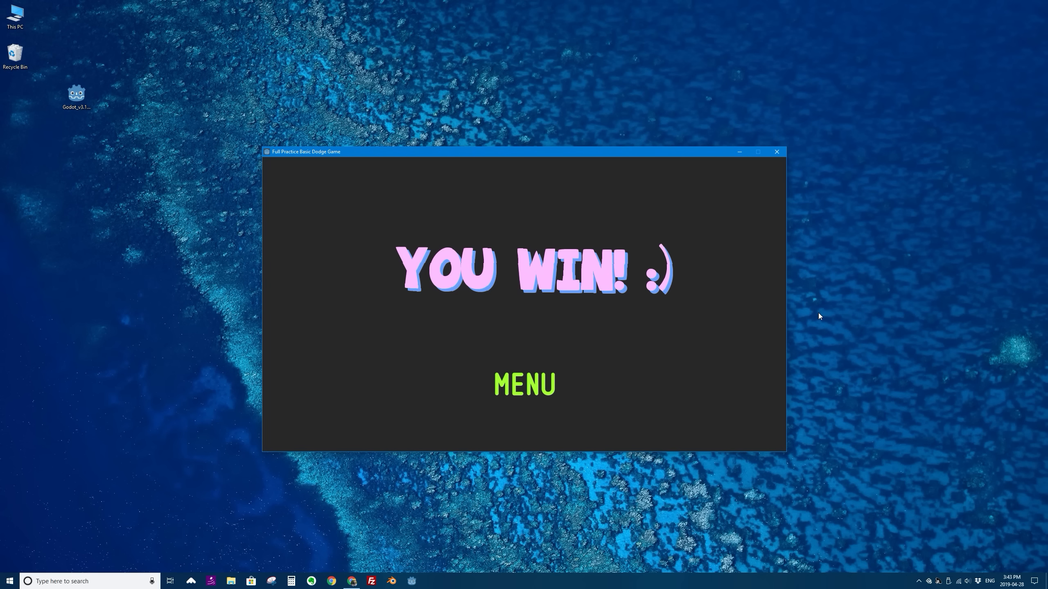
{"action": "left_click", "coordinate": [777, 151]}
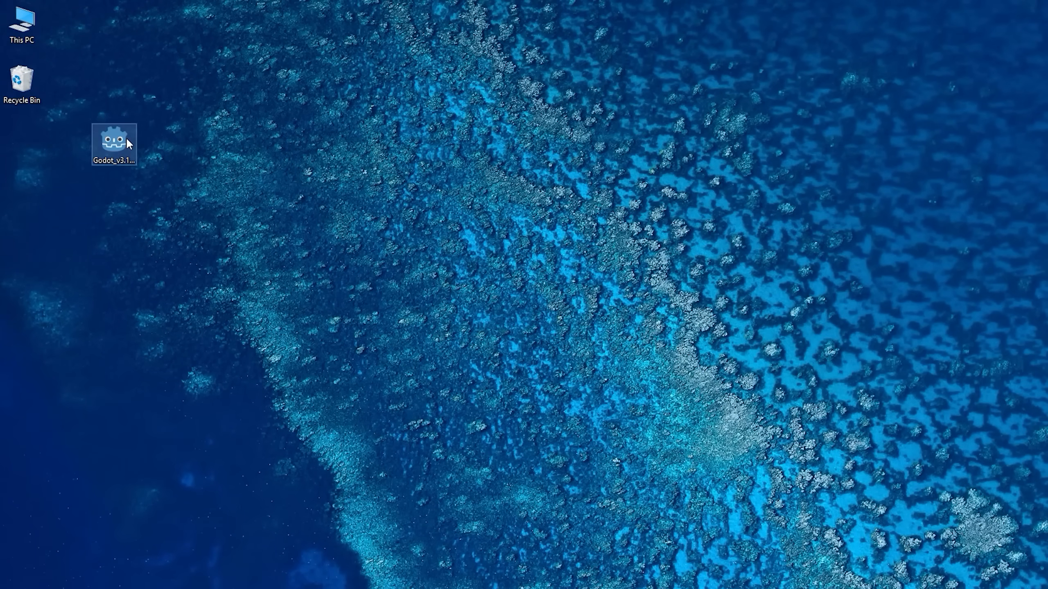
- Launch Godot_v3.1-stable_win64.exe from the desktop, minimize its console window and reposition the Project Manager
{"action": "left_click", "coordinate": [126, 140]}
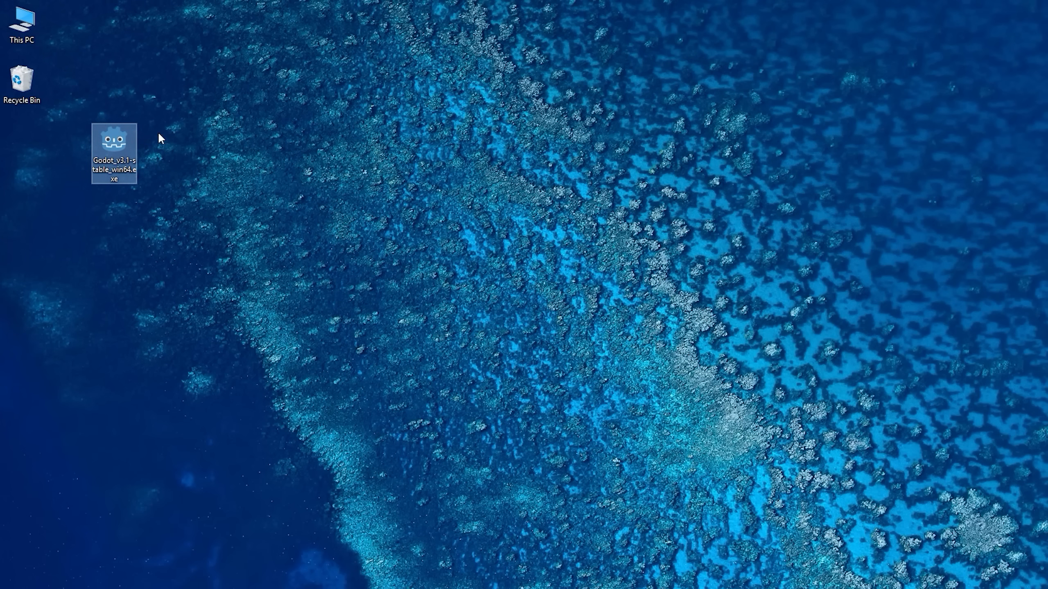
{"action": "double_click", "coordinate": [122, 145]}
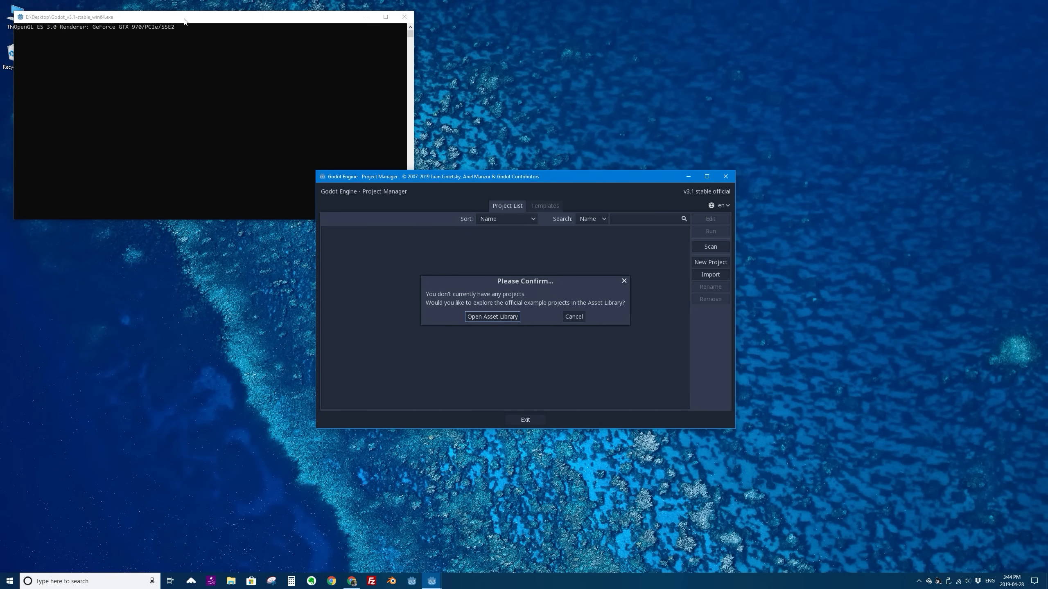
{"action": "left_click_drag", "start_coordinate": [184, 20], "coordinate": [230, 51]}
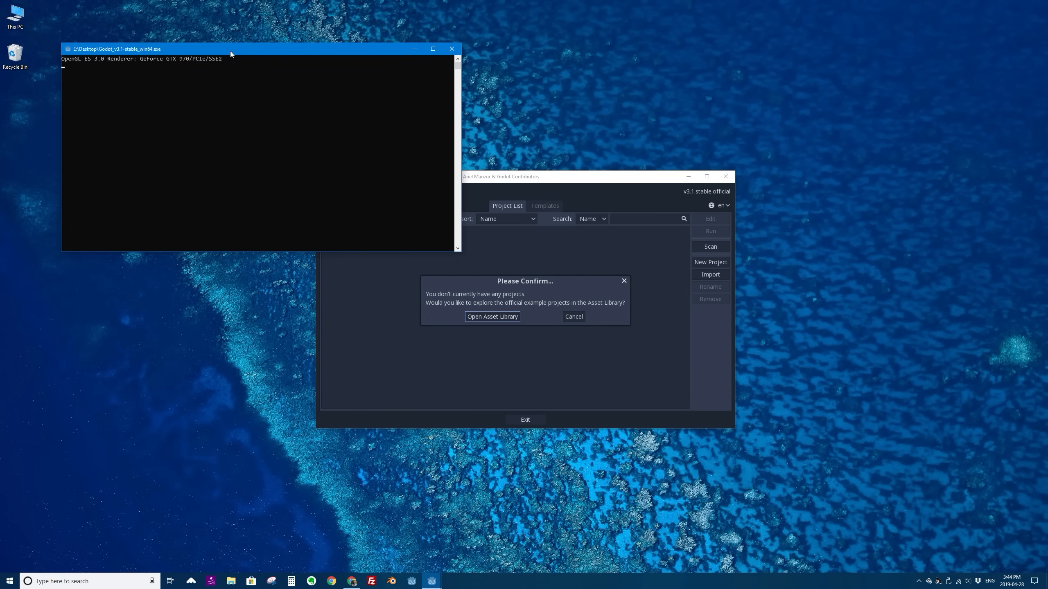
{"action": "left_click", "coordinate": [410, 51]}
{"action": "left_click_drag", "start_coordinate": [523, 177], "coordinate": [492, 170]}
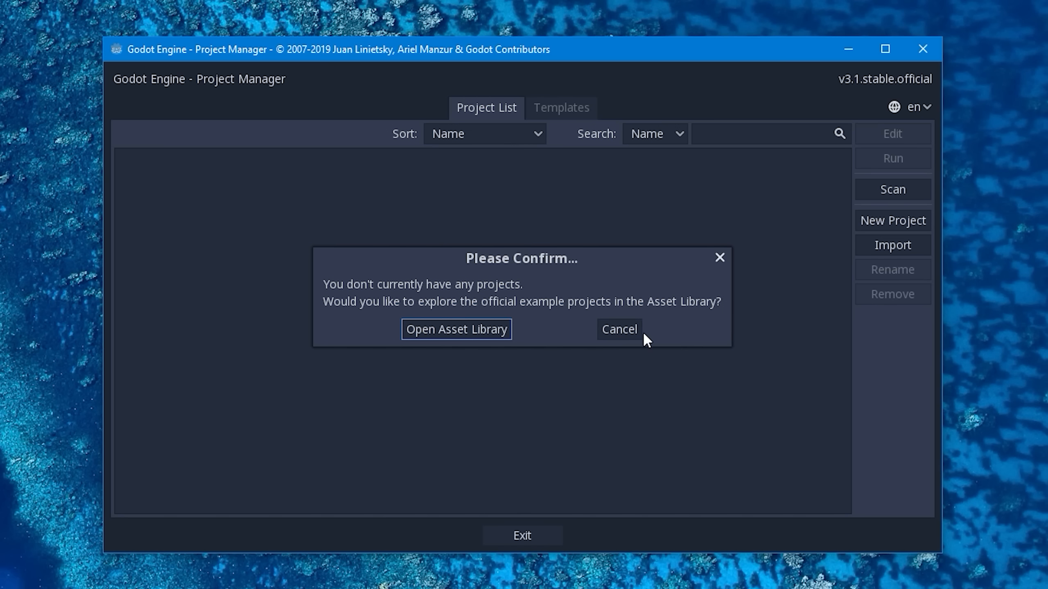
- Decline the offer to explore the Asset Library and open the form for creating a new project
{"action": "left_click", "coordinate": [621, 329]}
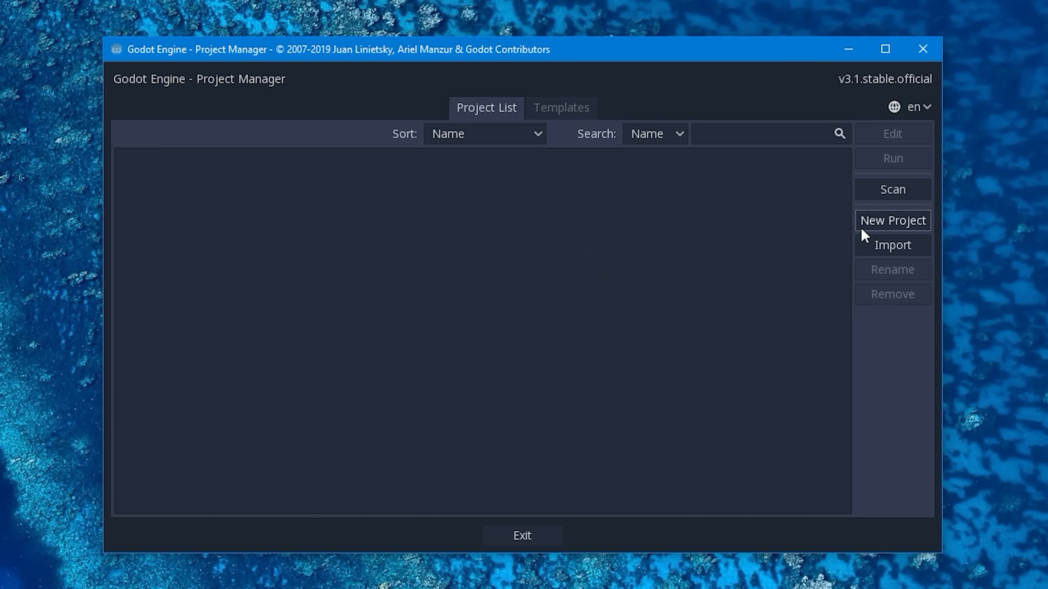
{"action": "left_click", "coordinate": [903, 221]}
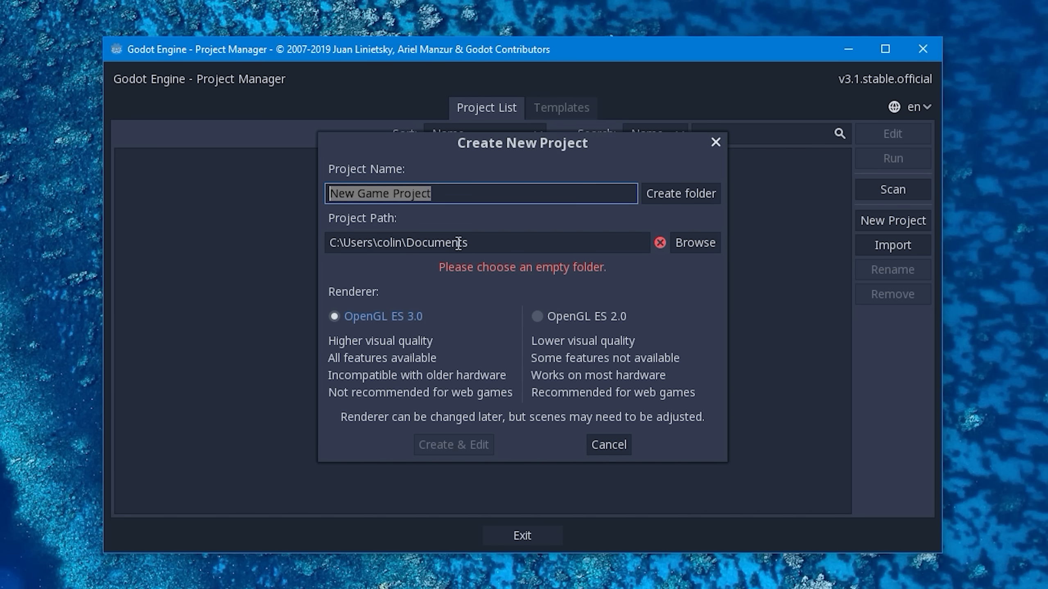
{"action": "left_click_drag", "start_coordinate": [474, 242], "coordinate": [305, 246]}
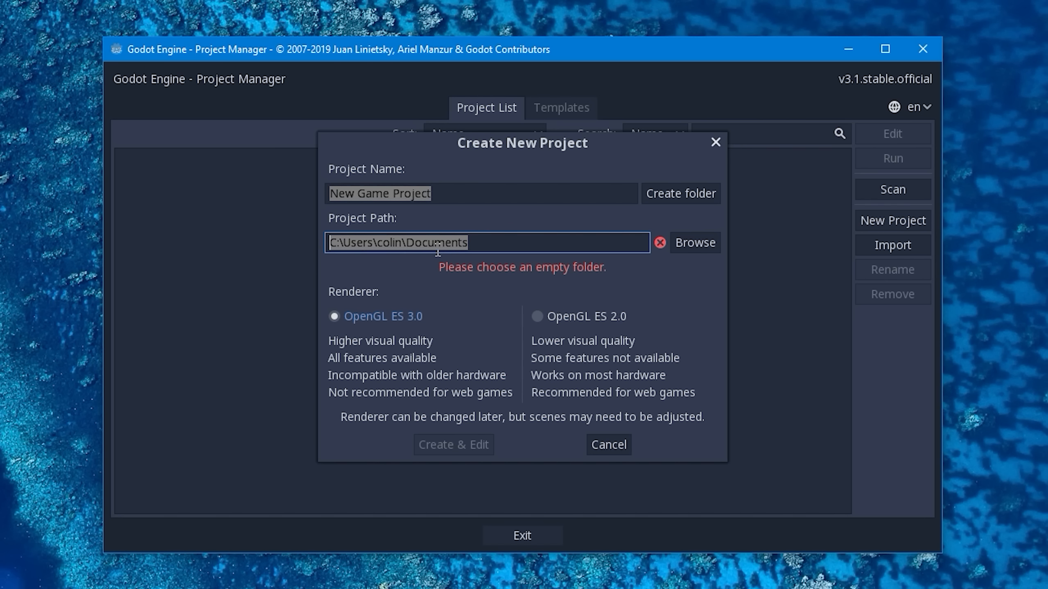
{"action": "left_click", "coordinate": [517, 243]}
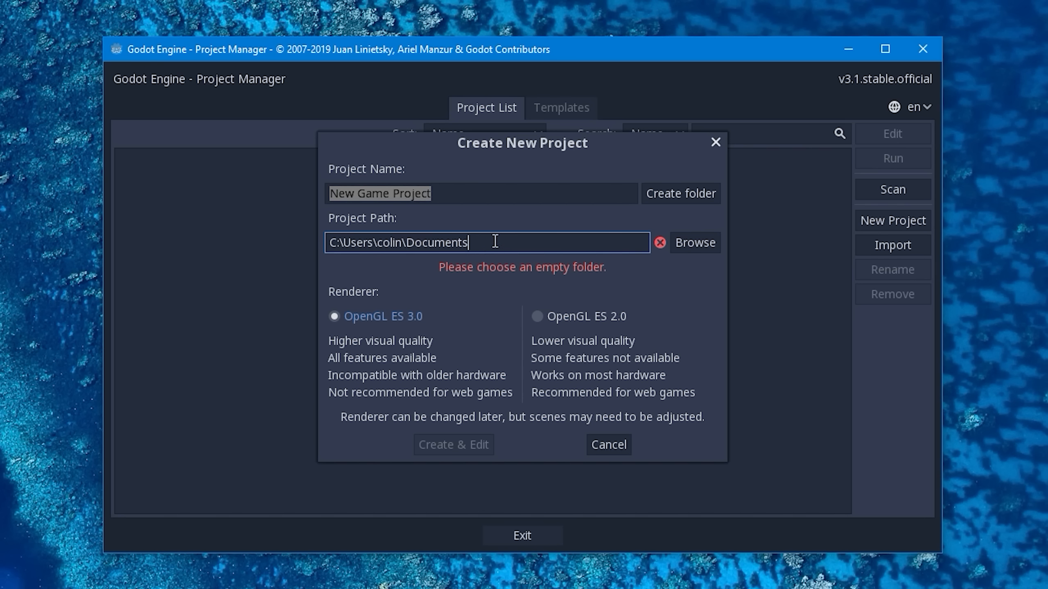
{"action": "left_click_drag", "start_coordinate": [472, 244], "coordinate": [412, 246]}
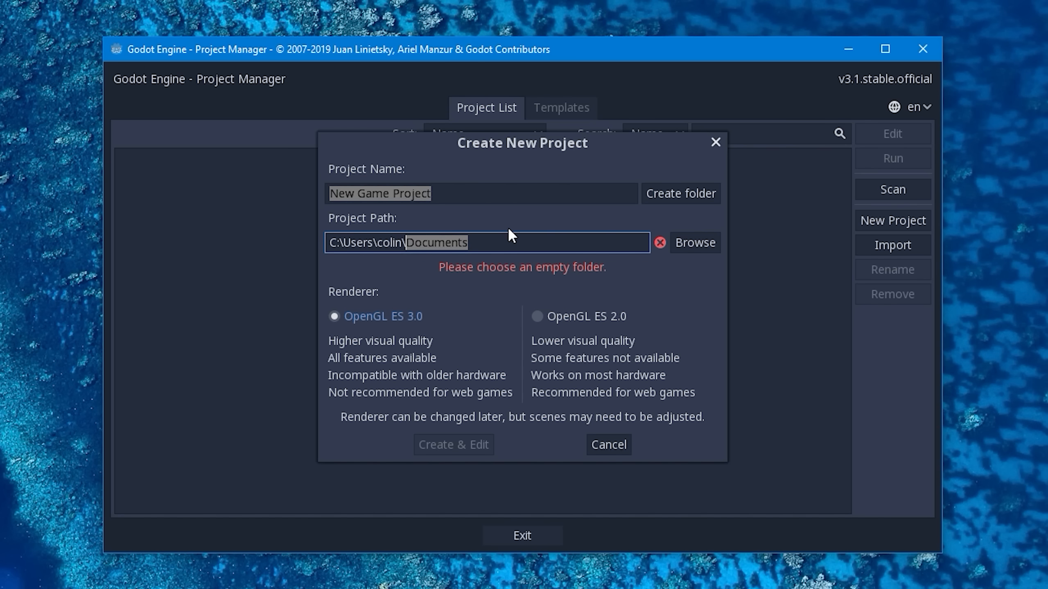
{"action": "left_click", "coordinate": [487, 192]}
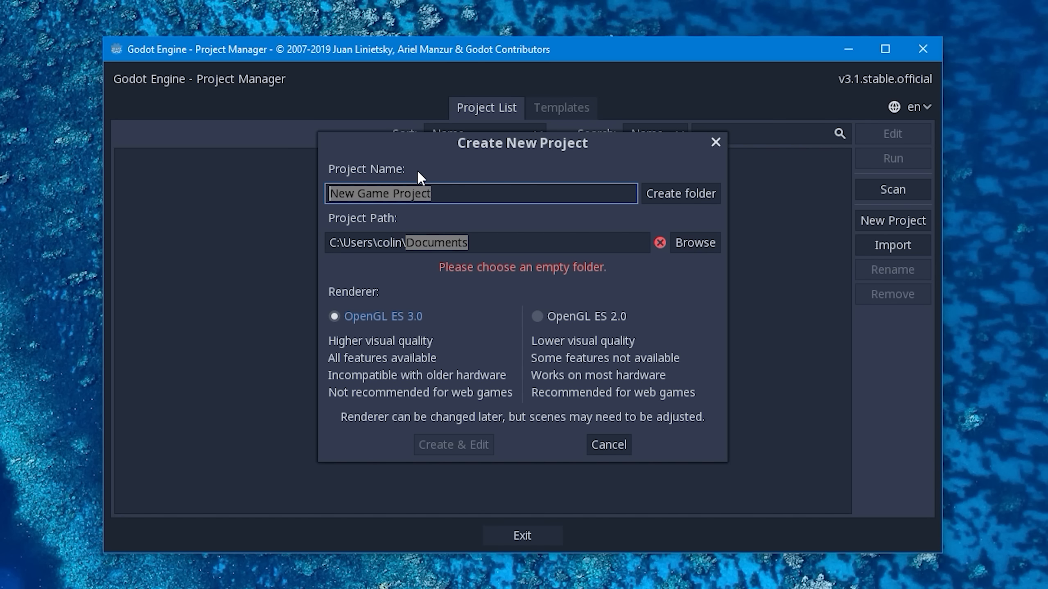
- Browse to the Desktop folder on the E: drive and choose it as the project path
{"action": "left_click", "coordinate": [696, 243]}
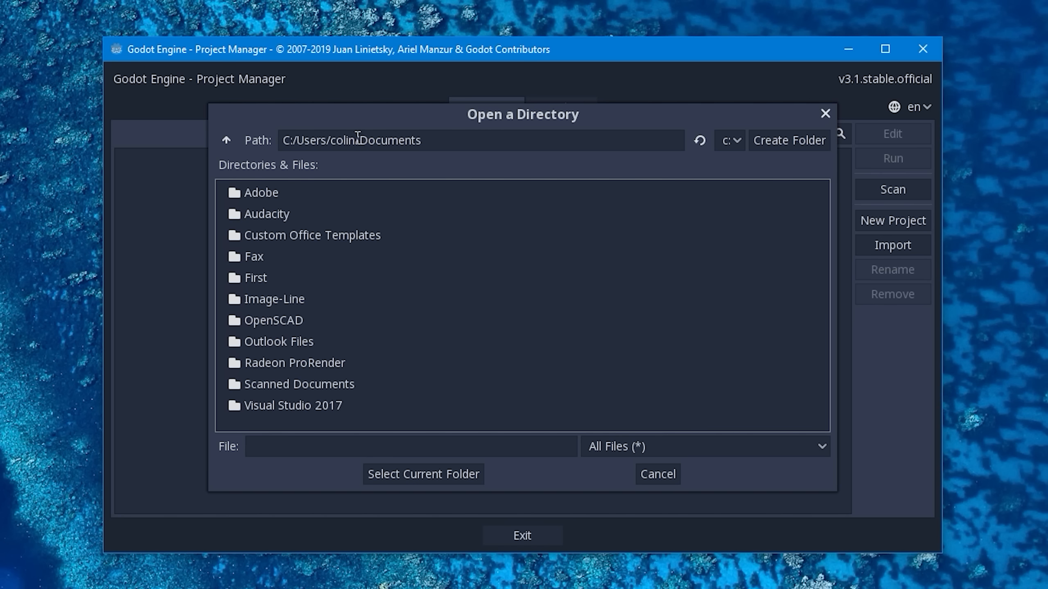
{"action": "double_click", "coordinate": [342, 141]}
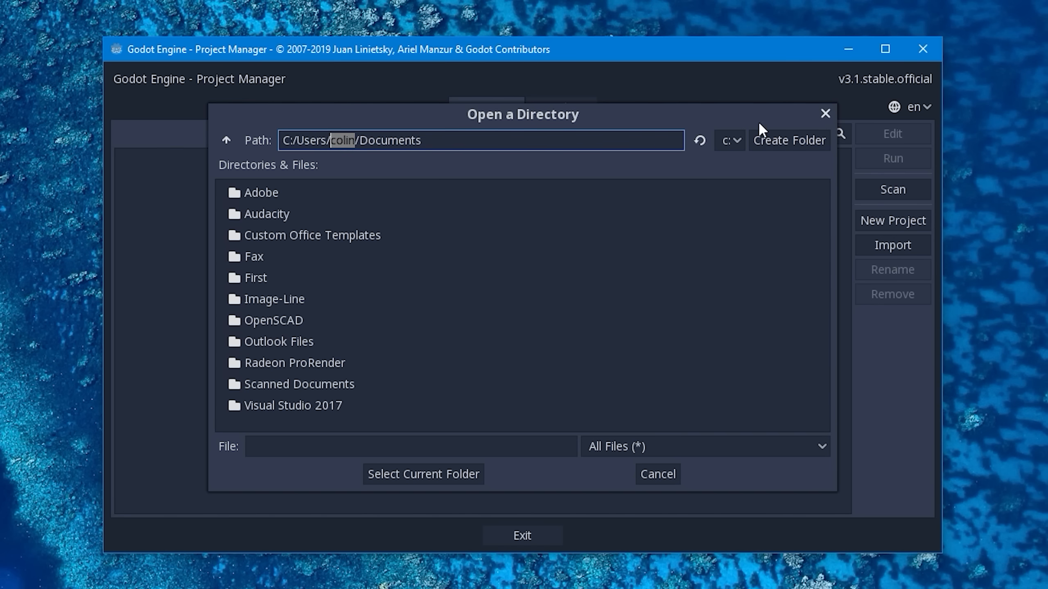
{"action": "left_click", "coordinate": [741, 136]}
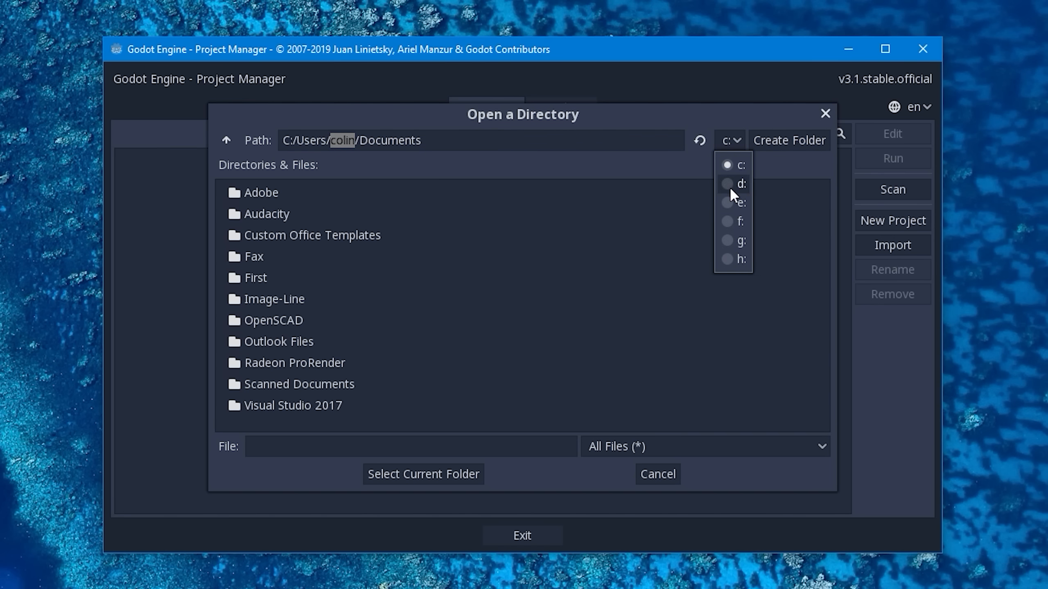
{"action": "left_click", "coordinate": [737, 202]}
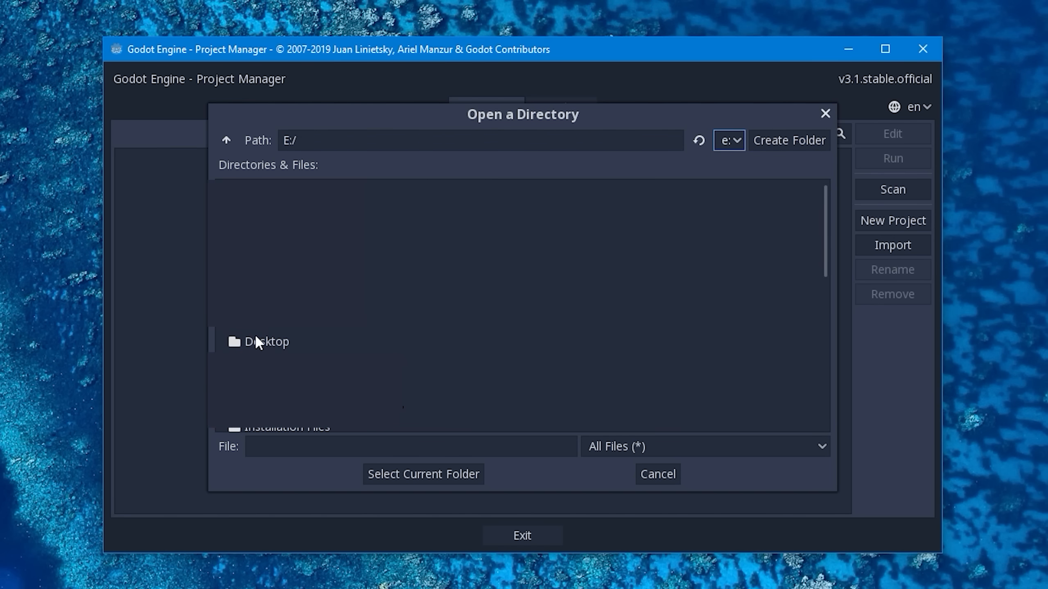
{"action": "double_click", "coordinate": [250, 343]}
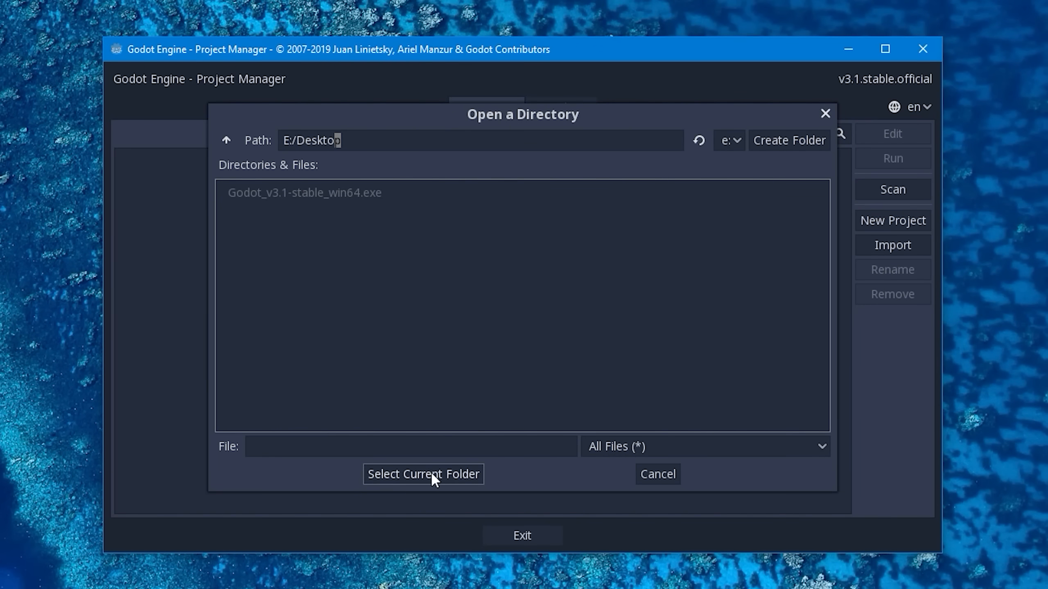
{"action": "left_click", "coordinate": [456, 475]}
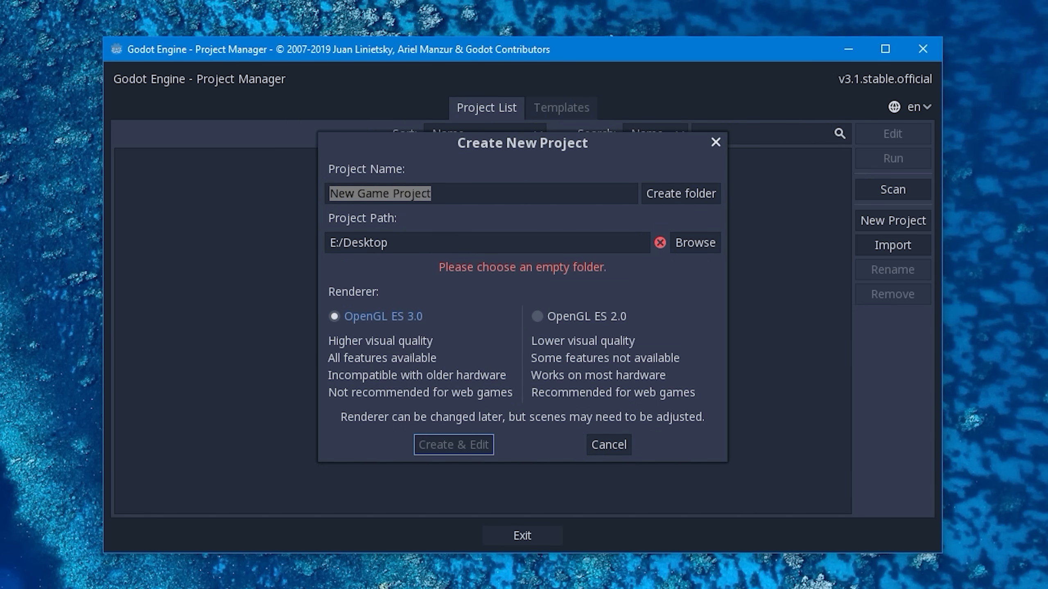
- Name the project "Godot Basic Move and Dodge Game"
{"action": "left_click", "coordinate": [435, 195]}
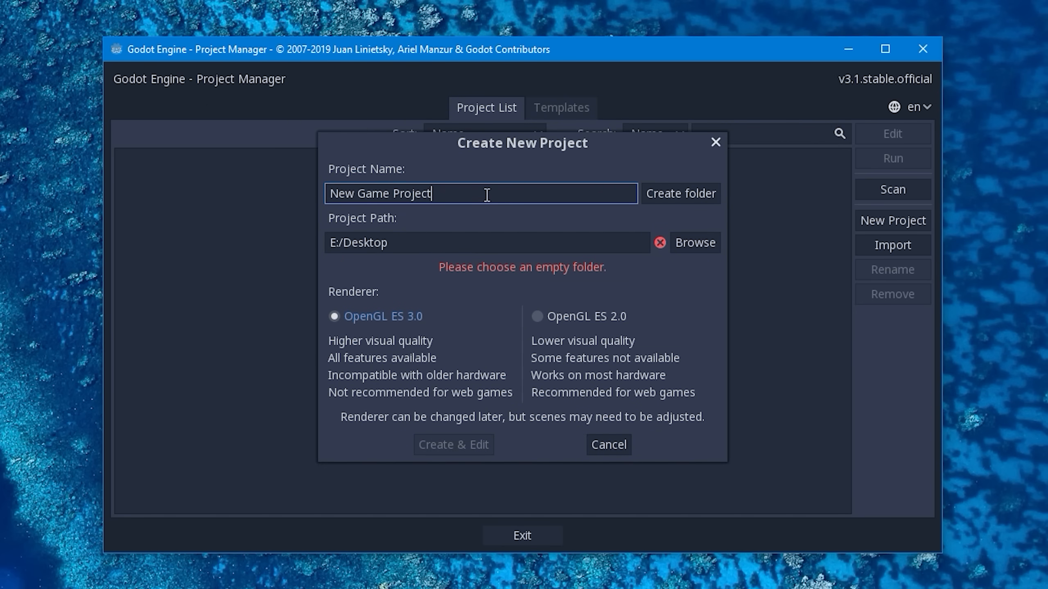
{"action": "left_click_drag", "start_coordinate": [488, 194], "coordinate": [300, 193]}
{"action": "type", "text": "Godot "}
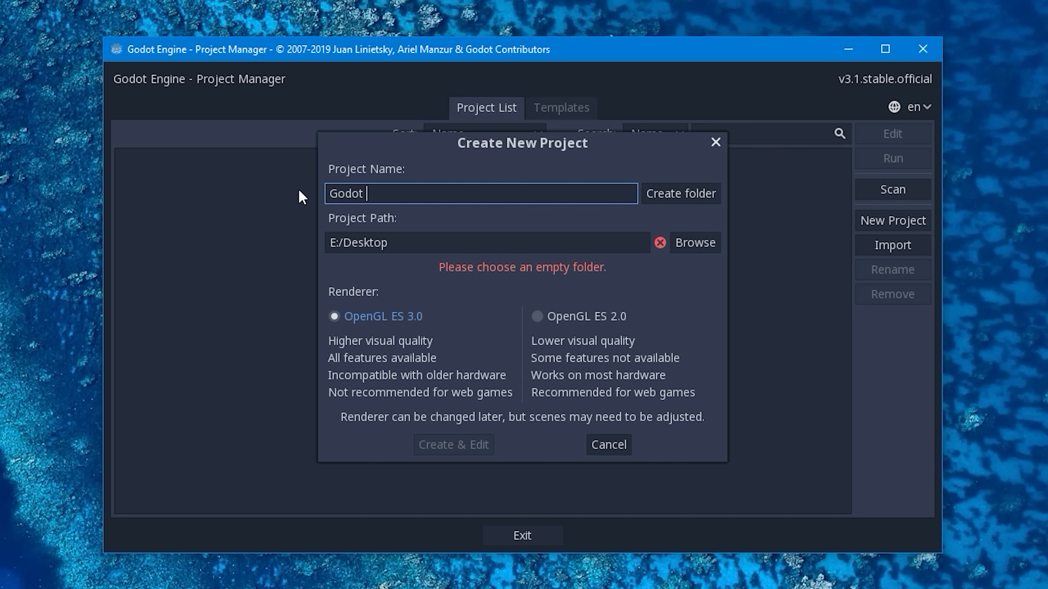
{"action": "type", "text": "b"}
{"action": "key", "text": "BackSpace"}
{"action": "type", "text": "basic Move and Dodg"}
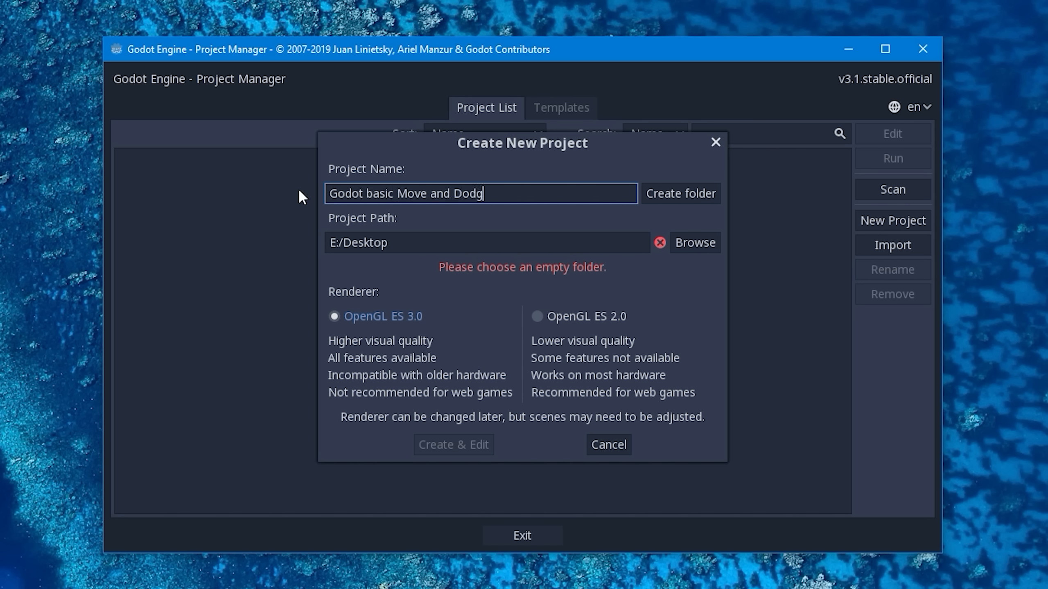
{"action": "type", "text": "e Game"}
{"action": "left_click_drag", "start_coordinate": [366, 193], "coordinate": [376, 191]}
{"action": "type", "text": "B"}
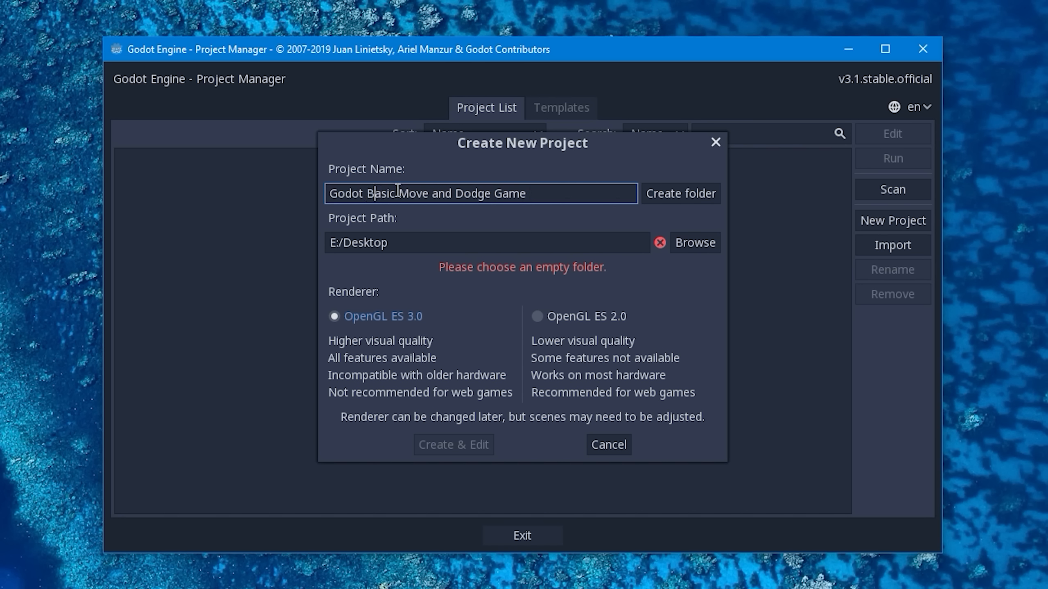
- Create a folder named after the project inside E:/Desktop and check the resulting project path
{"action": "left_click", "coordinate": [671, 193]}
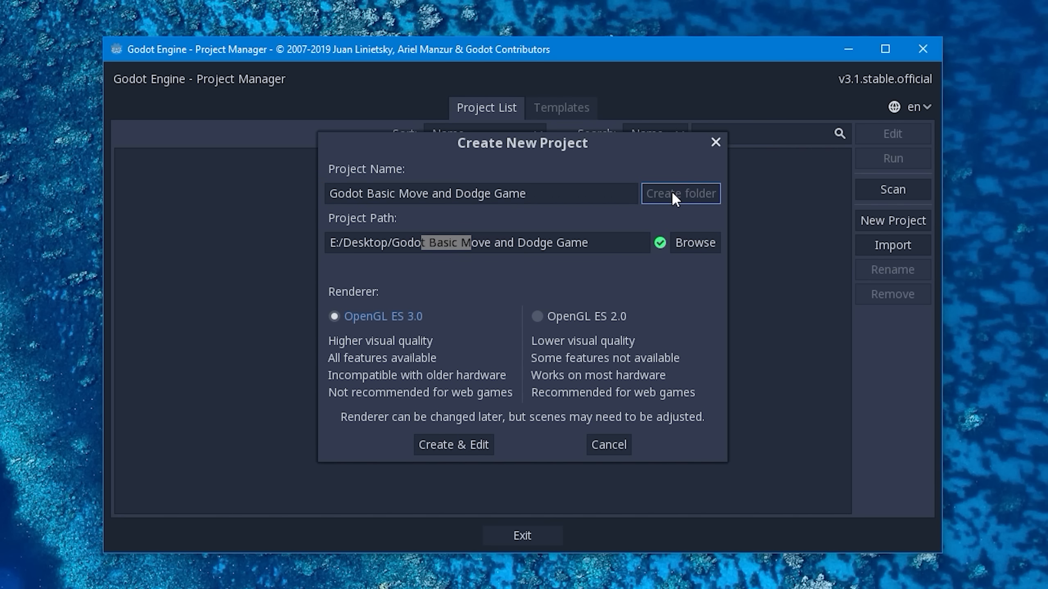
{"action": "left_click", "coordinate": [607, 243]}
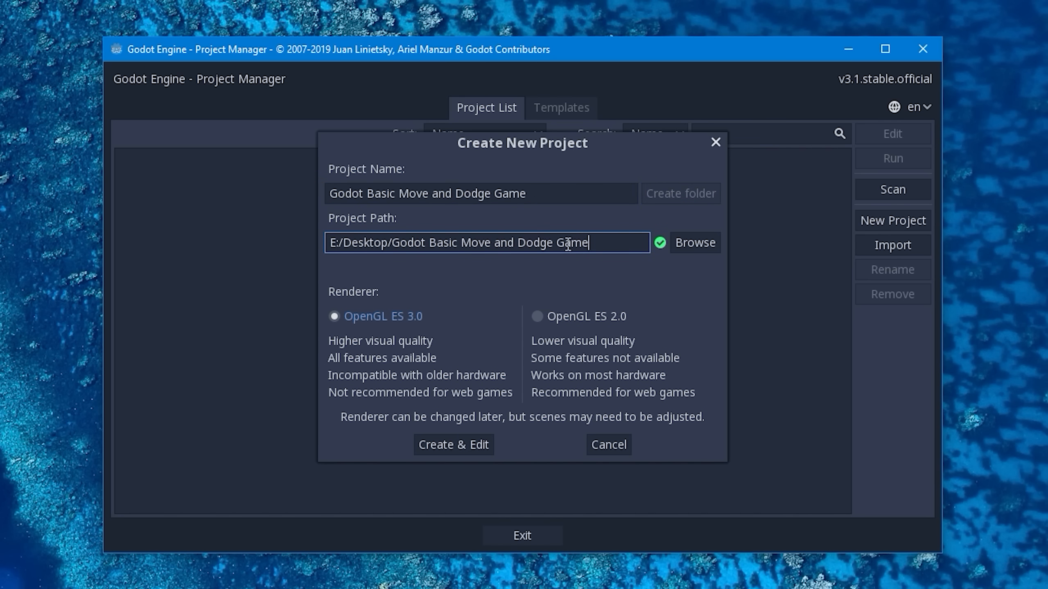
{"action": "left_click_drag", "start_coordinate": [609, 244], "coordinate": [324, 243]}
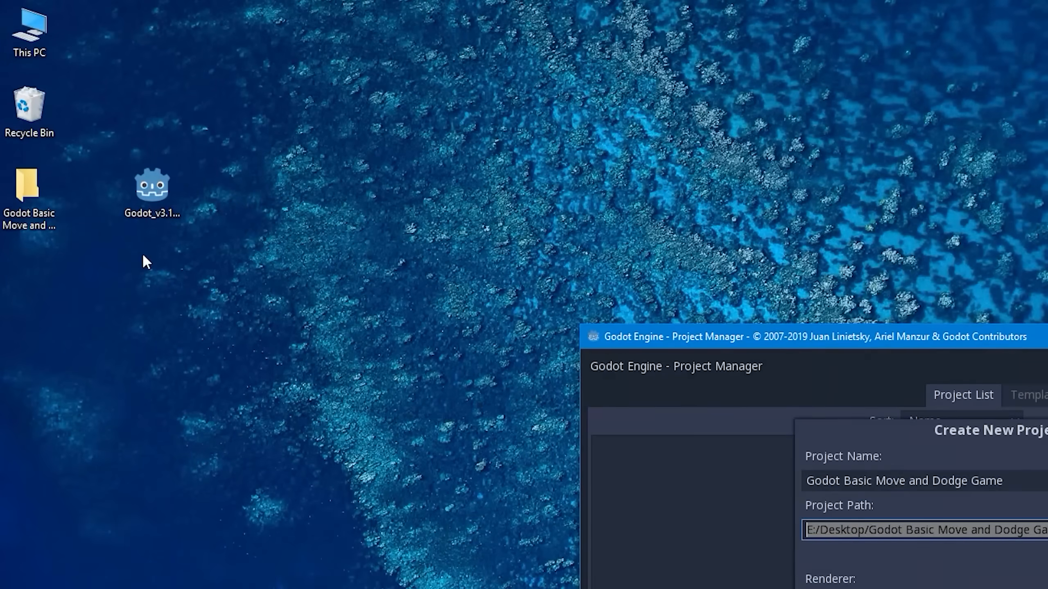
{"action": "left_click", "coordinate": [29, 183]}
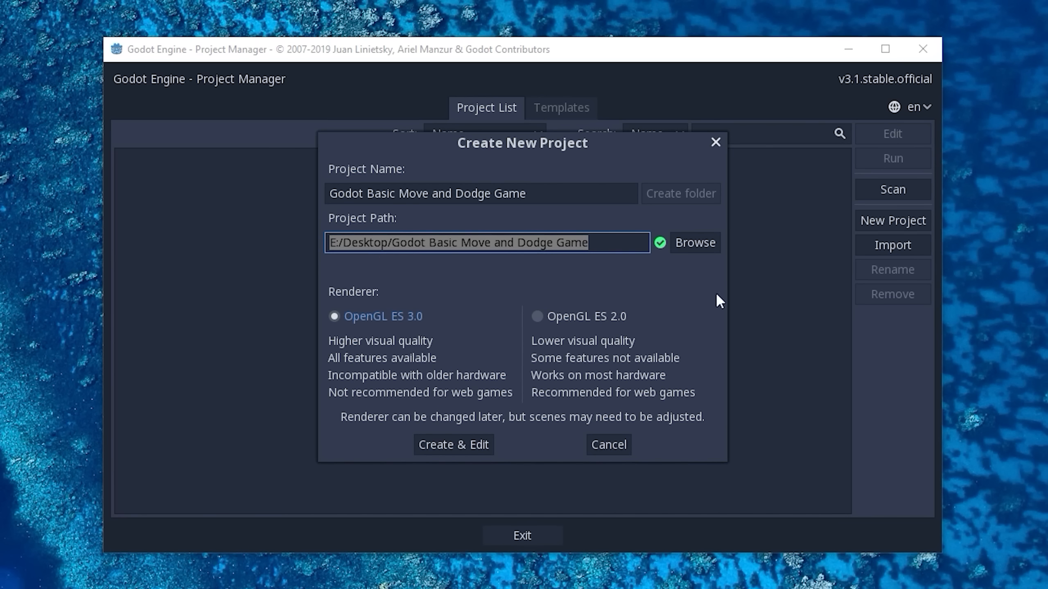
- Set the renderer to OpenGL ES 3.0, then create the project and open it for editing
{"action": "left_click", "coordinate": [547, 318]}
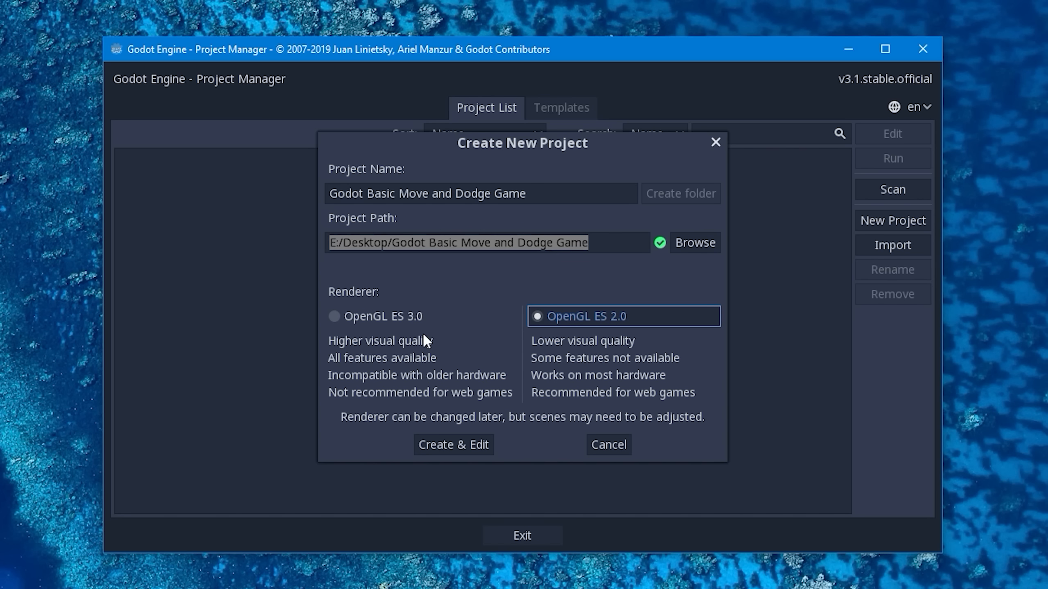
{"action": "left_click", "coordinate": [339, 317]}
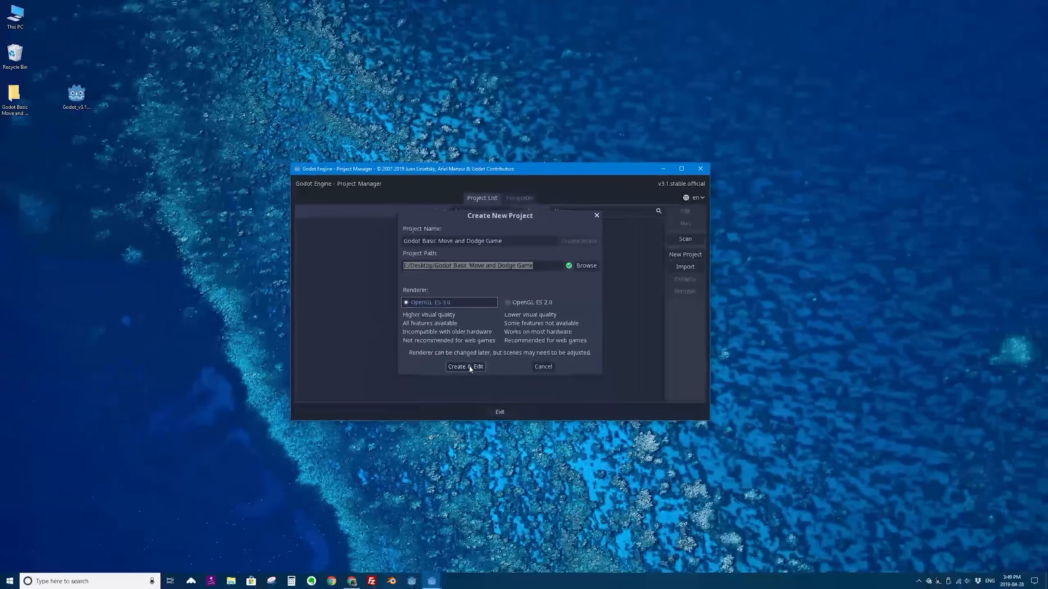
{"action": "left_click", "coordinate": [468, 388]}
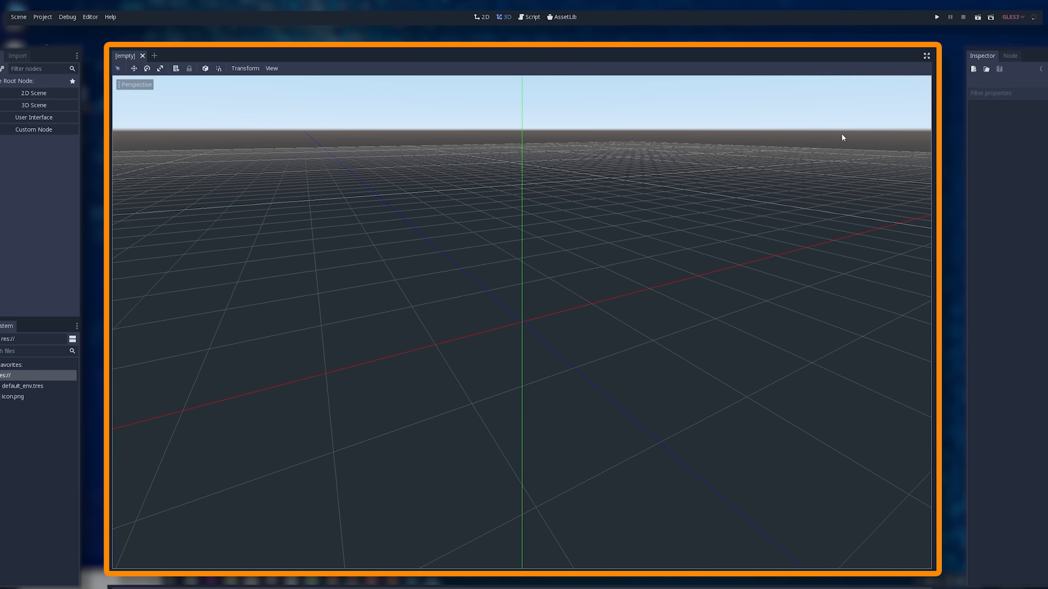
- Look through the editor's 2D, 3D, Script and AssetLib workspaces
{"action": "left_click", "coordinate": [482, 17]}
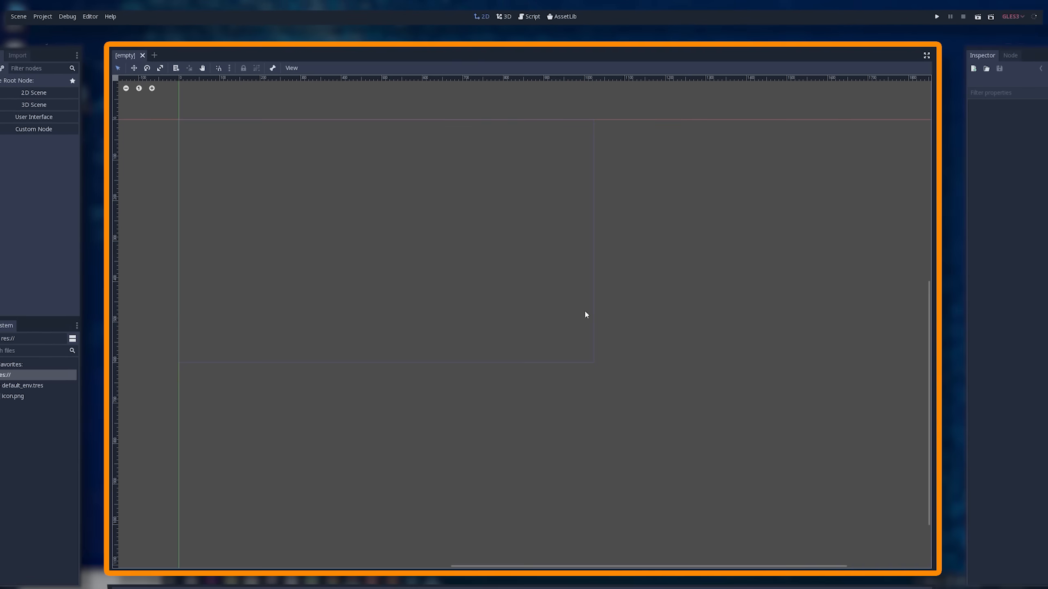
{"action": "left_click", "coordinate": [504, 17]}
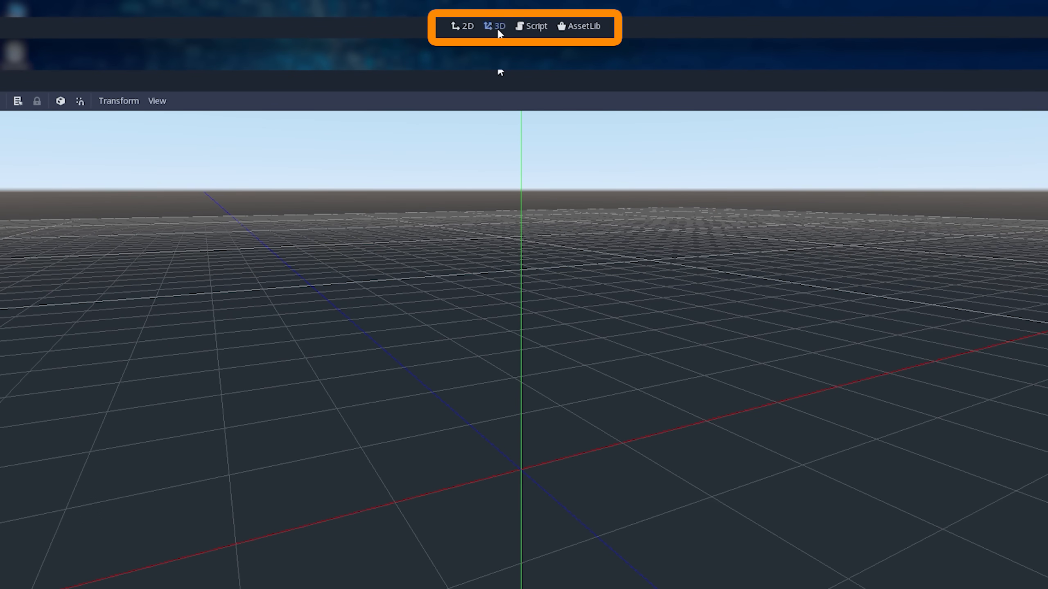
{"action": "left_click", "coordinate": [529, 25]}
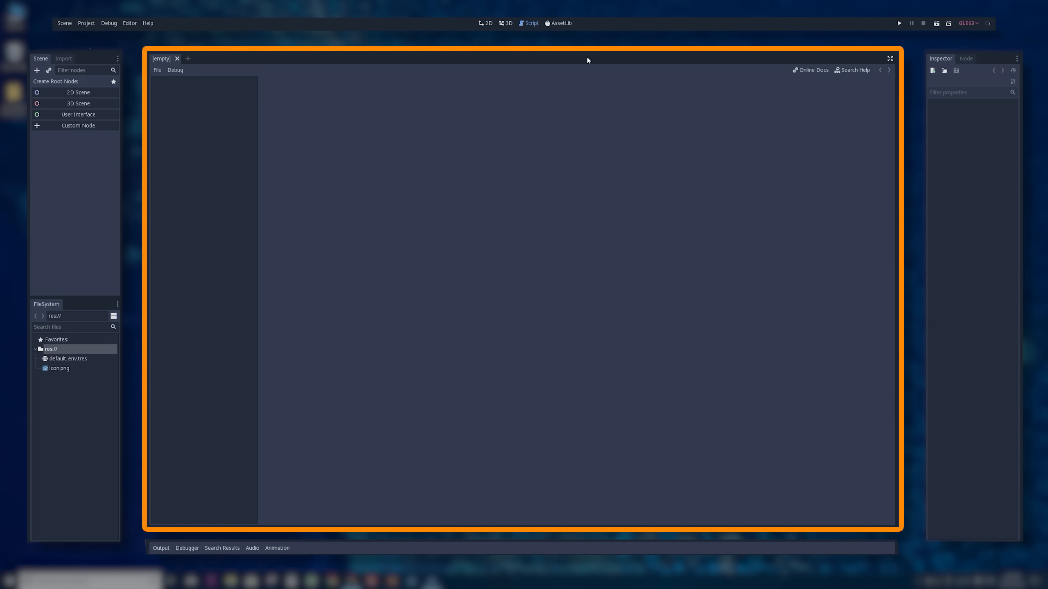
{"action": "left_click", "coordinate": [560, 23]}
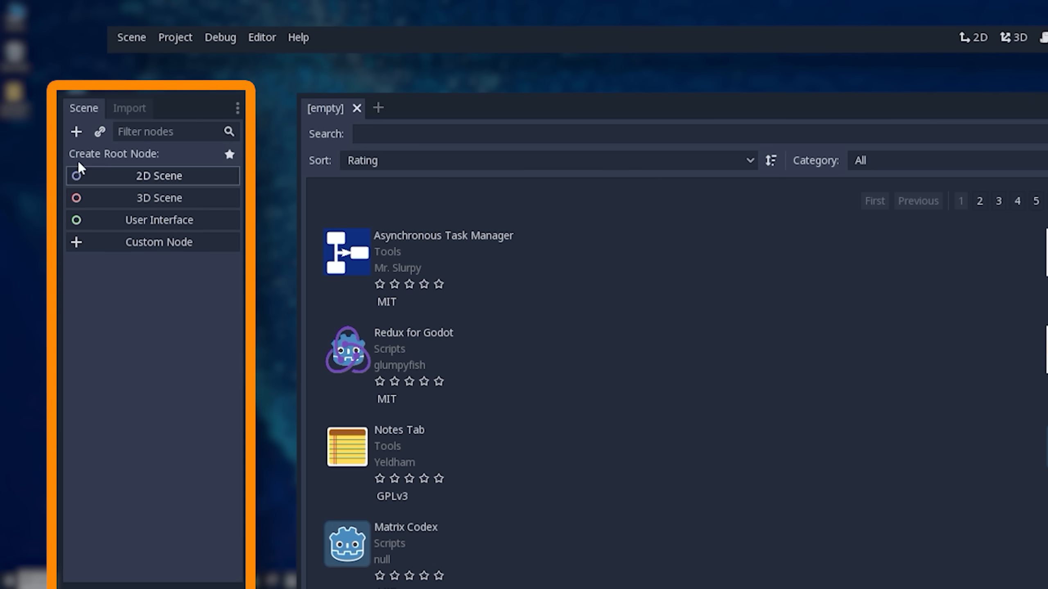
- Look at the Import and Node docks, and return to the Inspector
{"action": "left_click", "coordinate": [130, 108]}
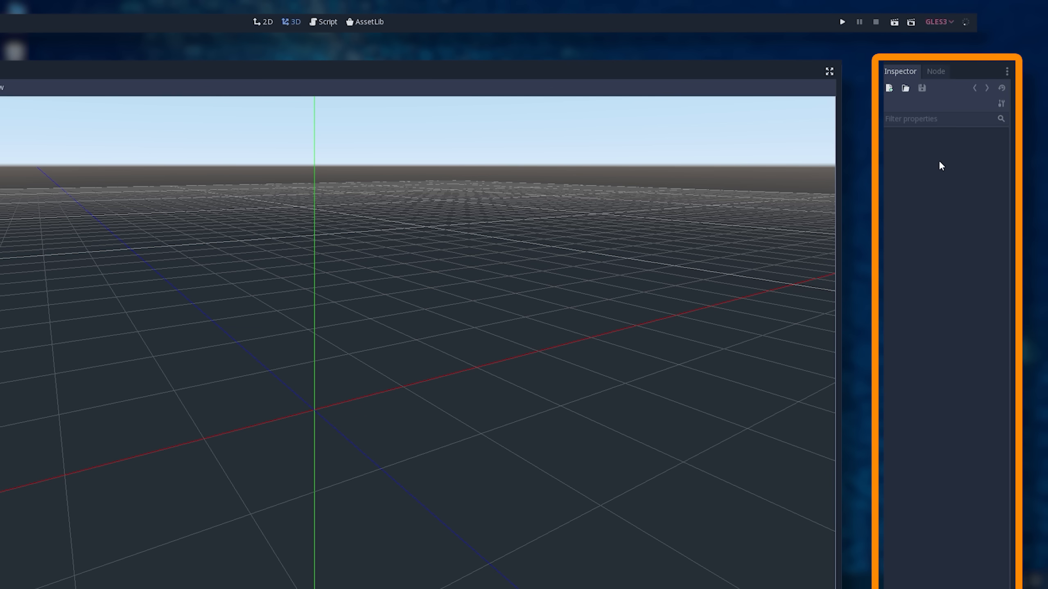
{"action": "left_click", "coordinate": [936, 73]}
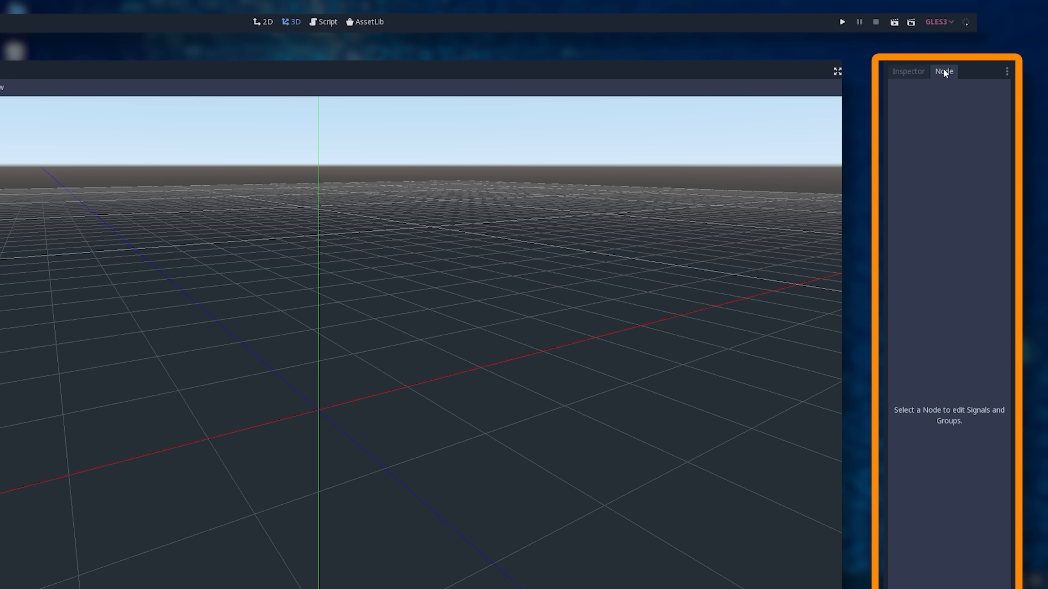
{"action": "left_click", "coordinate": [908, 71]}
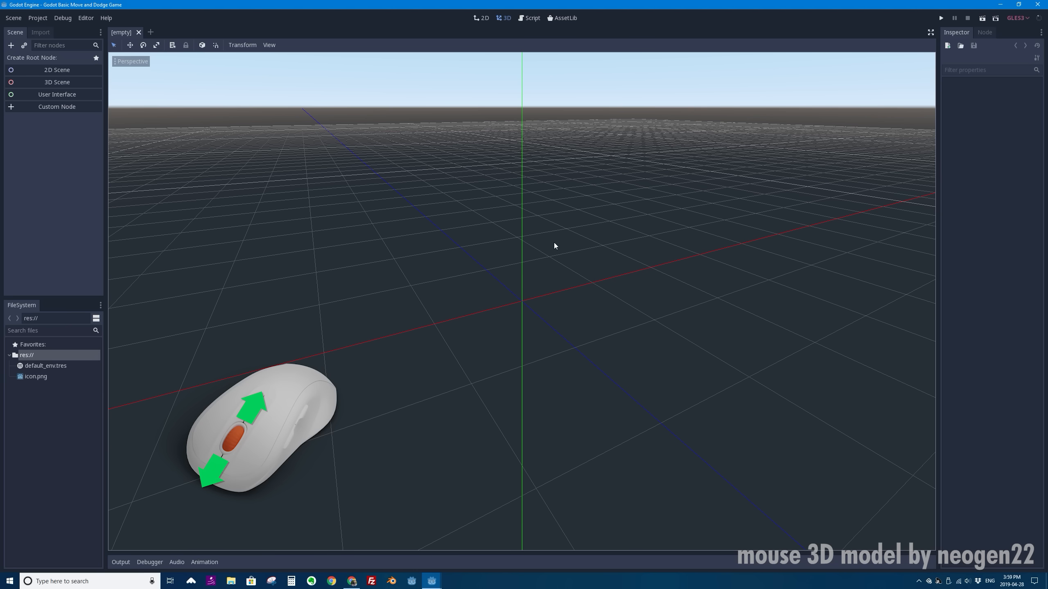
- Explore the empty 3D viewport by zooming in and out, orbiting around the origin and panning across the grid
{"action": "scroll", "coordinate": [519, 215], "scroll_direction": "up", "scroll_amount": 5}
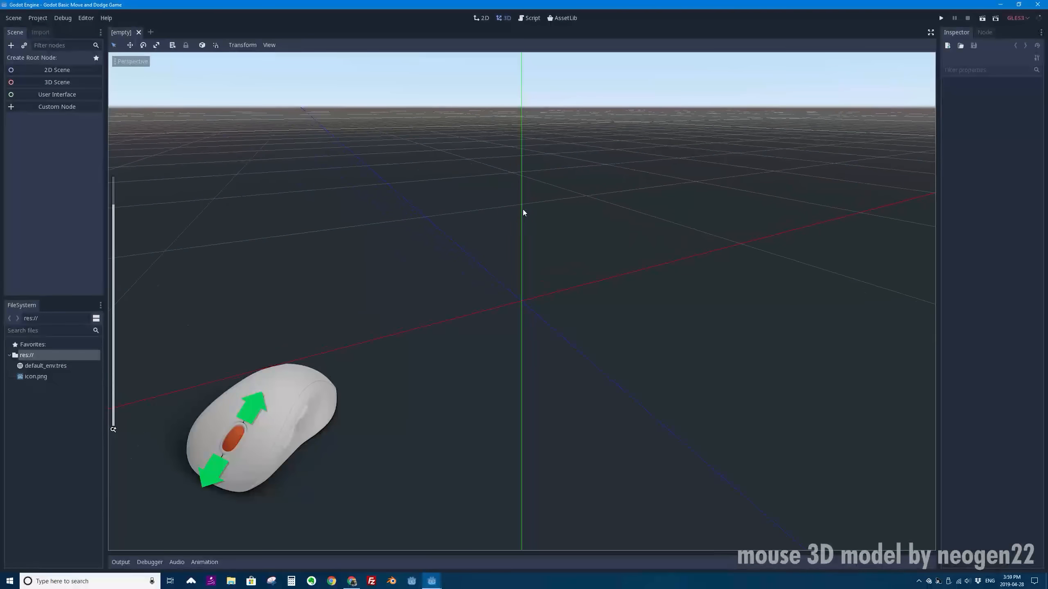
{"action": "scroll", "coordinate": [524, 209], "scroll_direction": "down", "scroll_amount": 5}
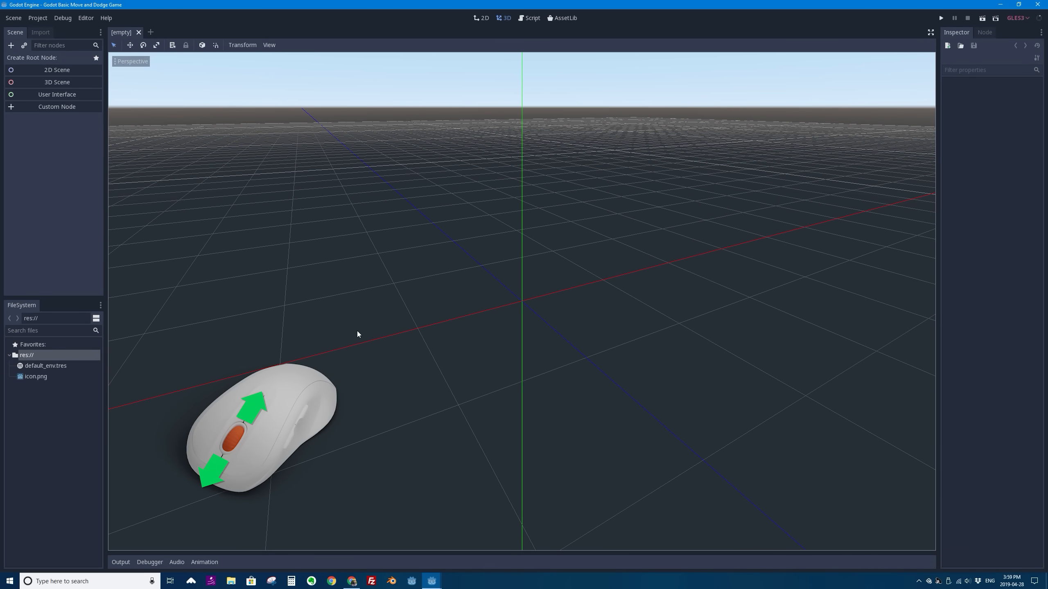
{"action": "scroll", "coordinate": [538, 267], "scroll_direction": "up", "scroll_amount": 10}
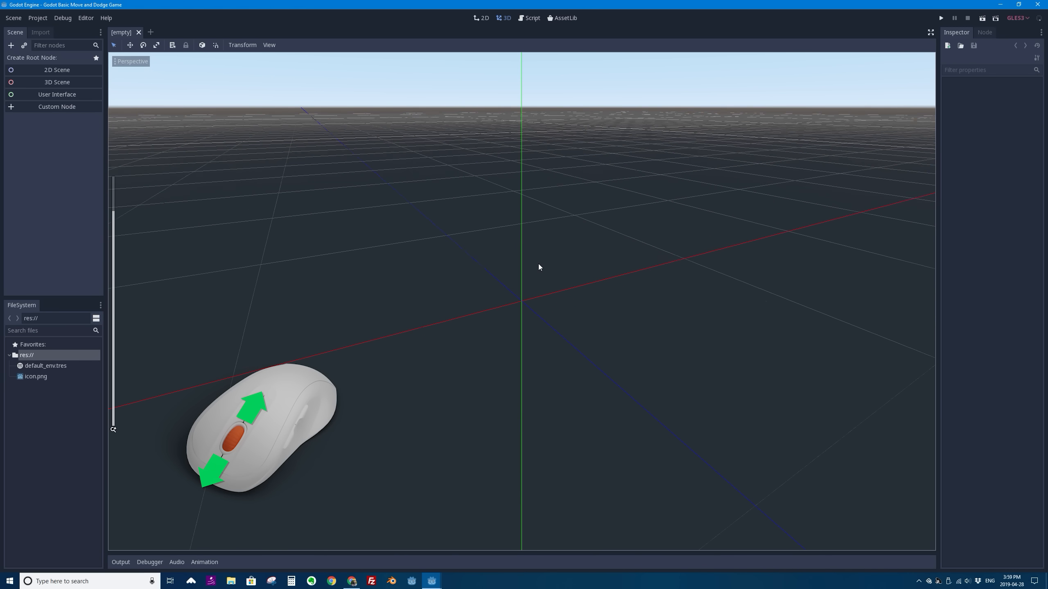
{"action": "scroll", "coordinate": [683, 268], "scroll_direction": "down", "scroll_amount": 8}
{"action": "scroll", "coordinate": [683, 271], "scroll_direction": "down", "scroll_amount": 10}
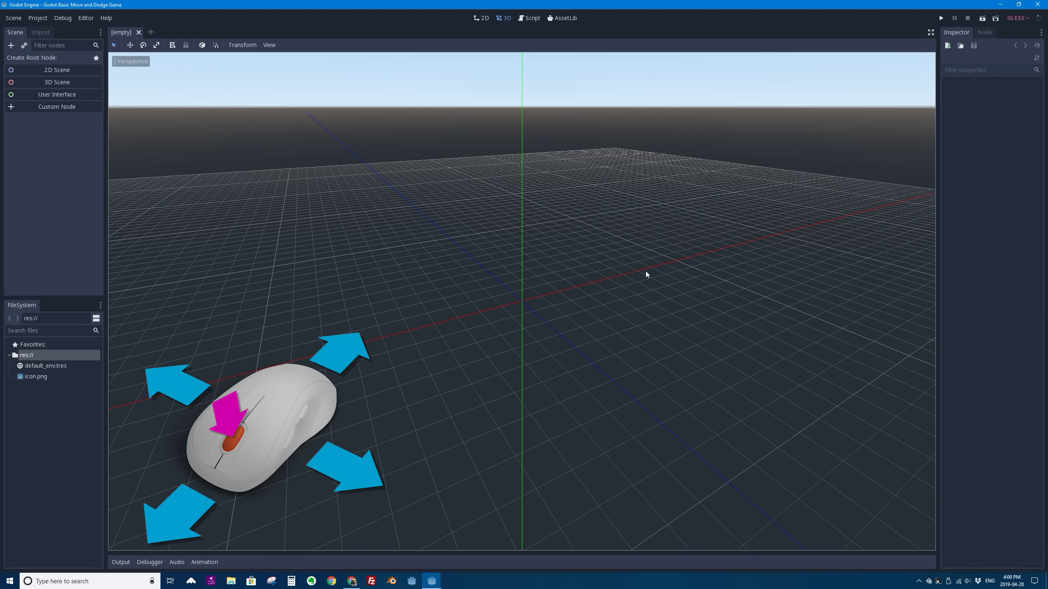
{"action": "mouse_move", "coordinate": [645, 271]}
{"action": "middle_mouse_down"}
{"action": "mouse_move", "coordinate": [534, 264]}
{"action": "mouse_move", "coordinate": [418, 274]}
{"action": "mouse_move", "coordinate": [585, 283]}
{"action": "mouse_move", "coordinate": [669, 268]}
{"action": "mouse_move", "coordinate": [630, 259]}
{"action": "middle_mouse_up"}
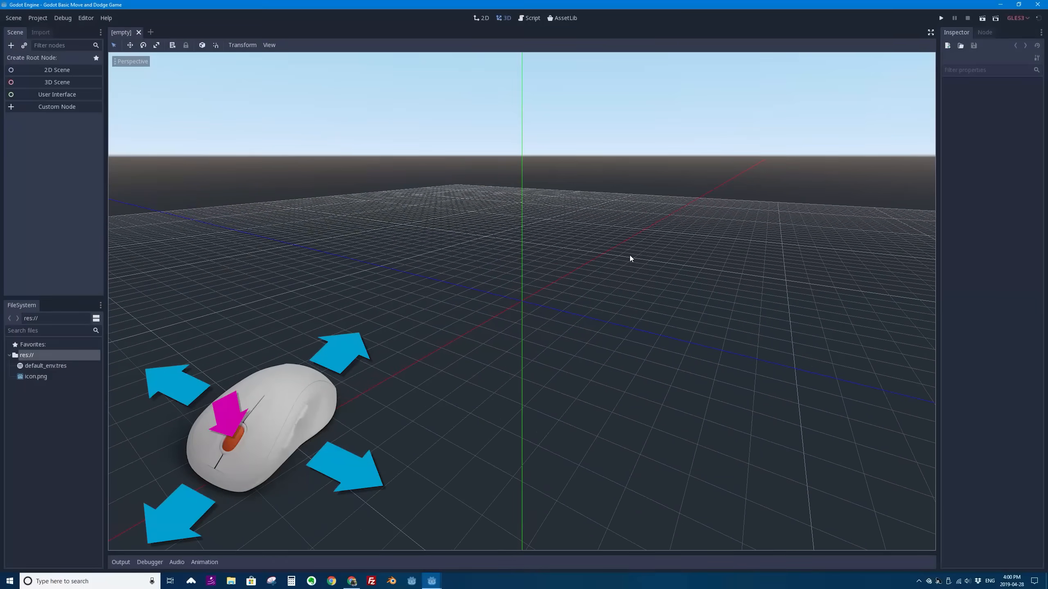
{"action": "middle_click_drag", "start_coordinate": [622, 319], "coordinate": [577, 238]}
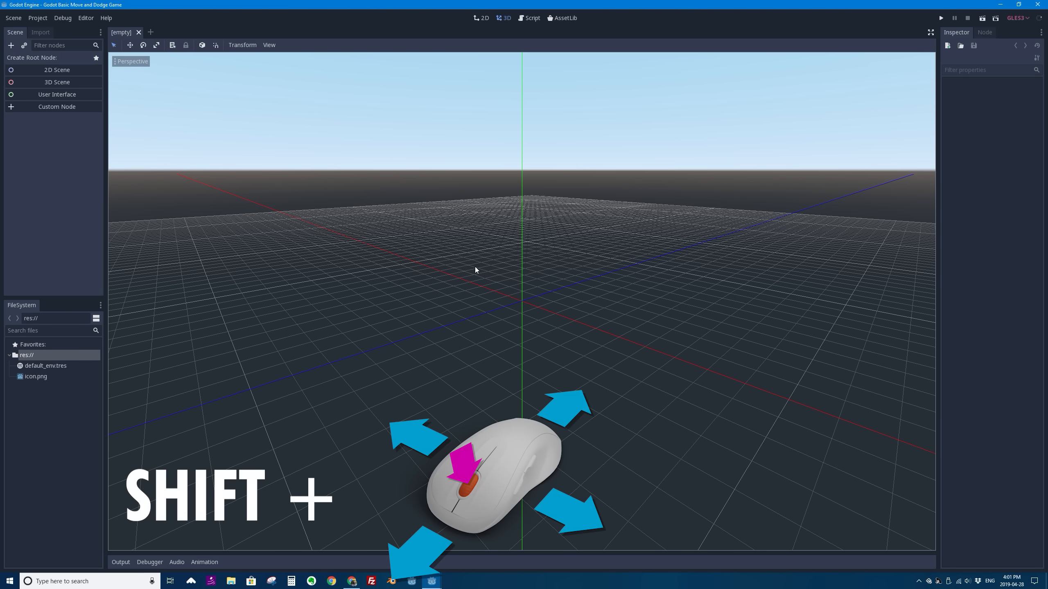
{"action": "middle_click_drag", "start_coordinate": [475, 268], "coordinate": [542, 259], "text": "shift"}
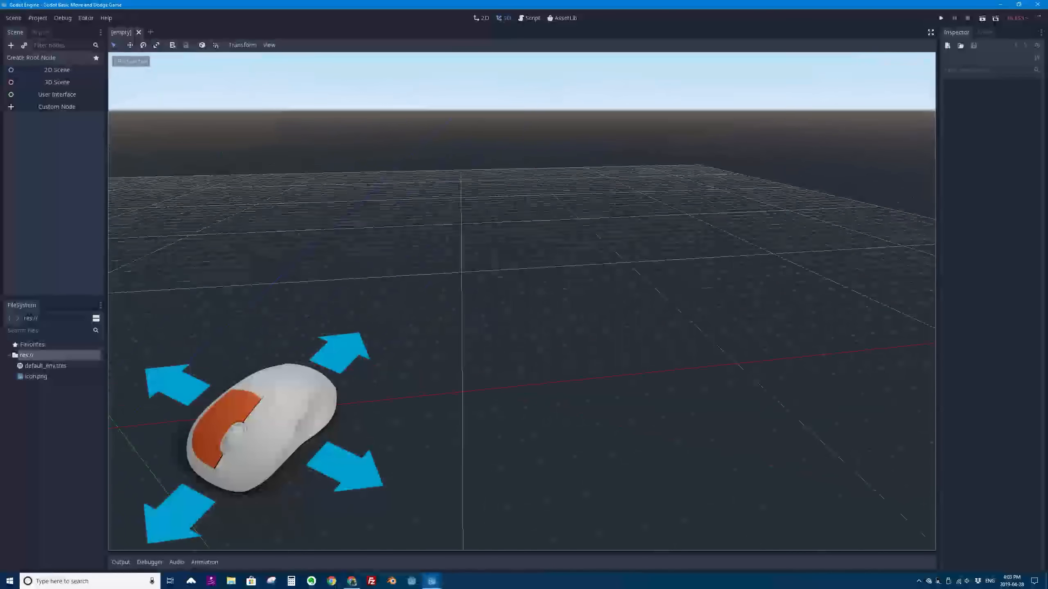
- Fly through the empty 3D viewport in freelook, looking around and moving sideways and vertically, and bring the origin back into view
{"action": "right_click_drag", "start_coordinate": [522, 302], "coordinate": [565, 231]}
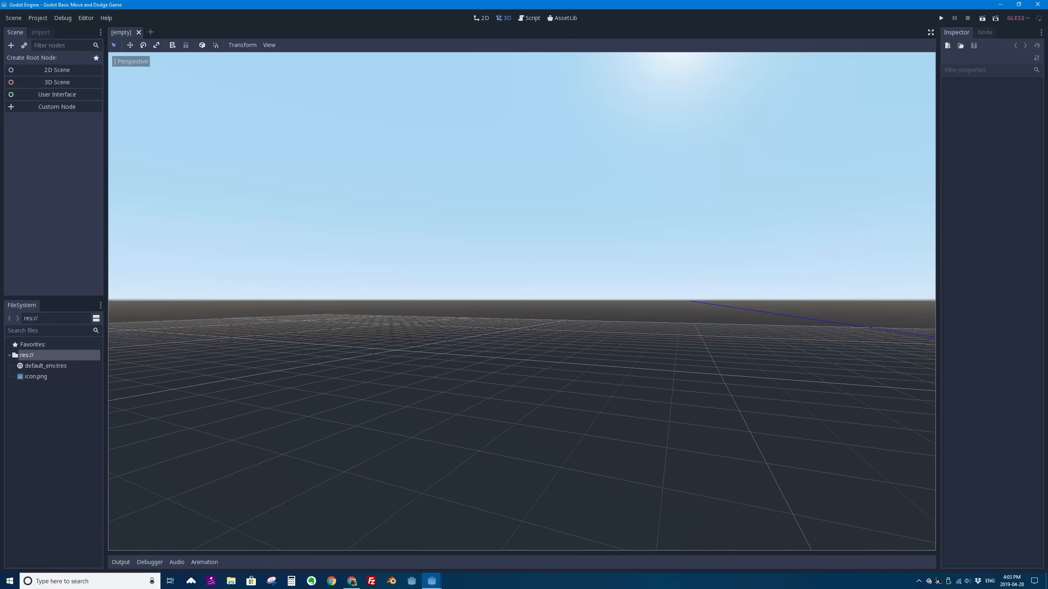
{"action": "right_click_drag", "start_coordinate": [522, 301], "coordinate": [468, 314]}
{"action": "key", "text": "d"}
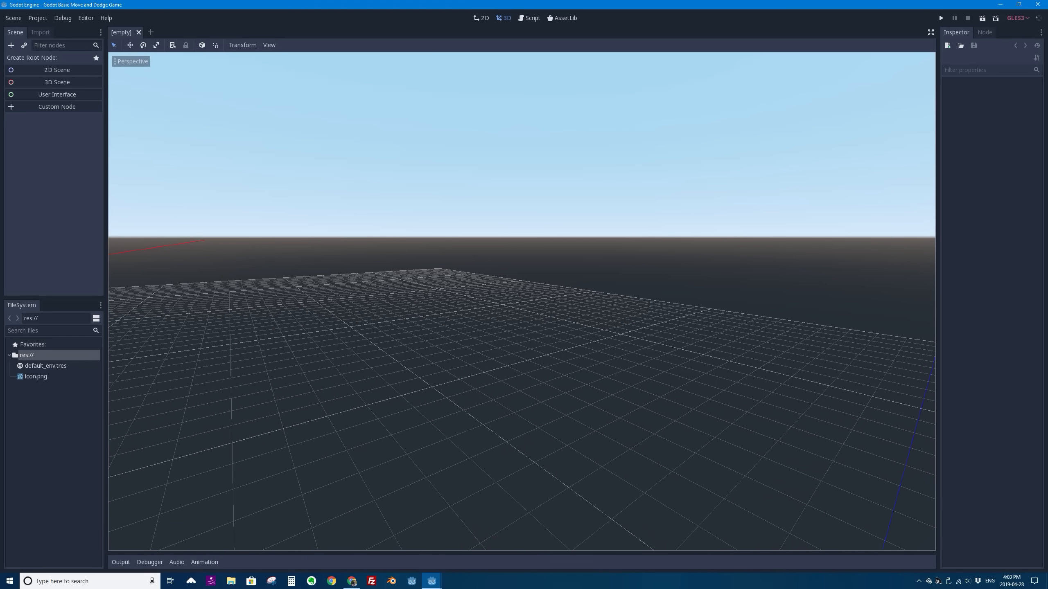
{"action": "key", "text": "a"}
{"action": "key", "text": "q"}
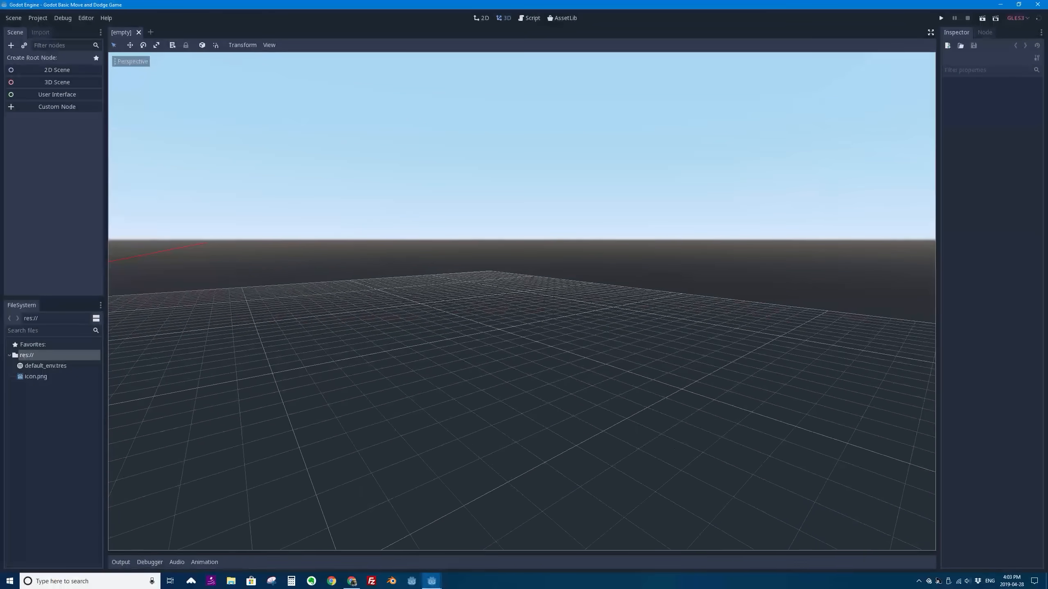
{"action": "key", "text": "e"}
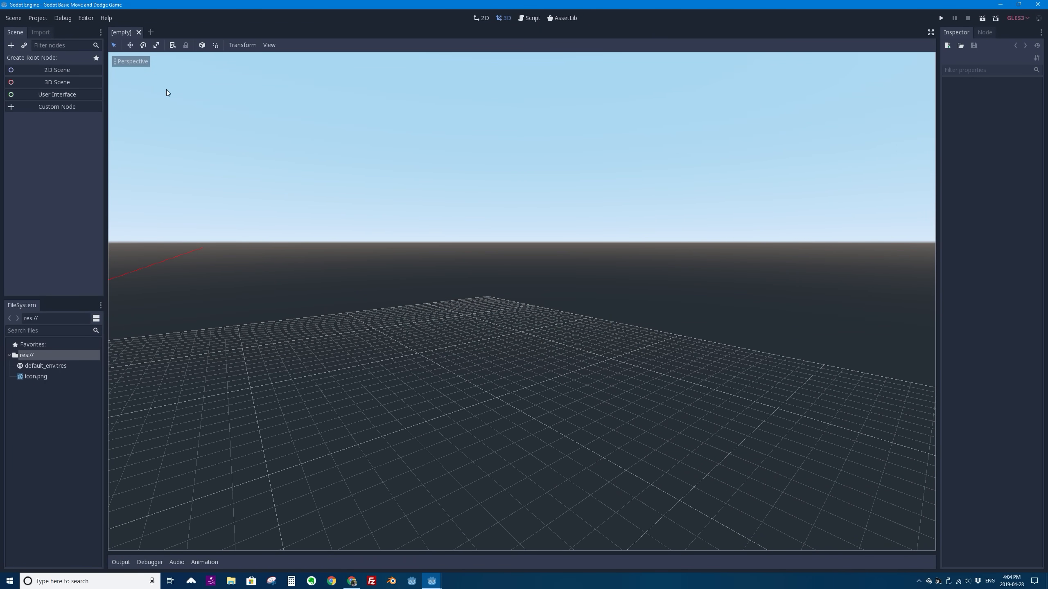
{"action": "middle_click_drag", "start_coordinate": [231, 173], "coordinate": [397, 266]}
{"action": "scroll", "coordinate": [402, 304], "scroll_direction": "down", "scroll_amount": 2}
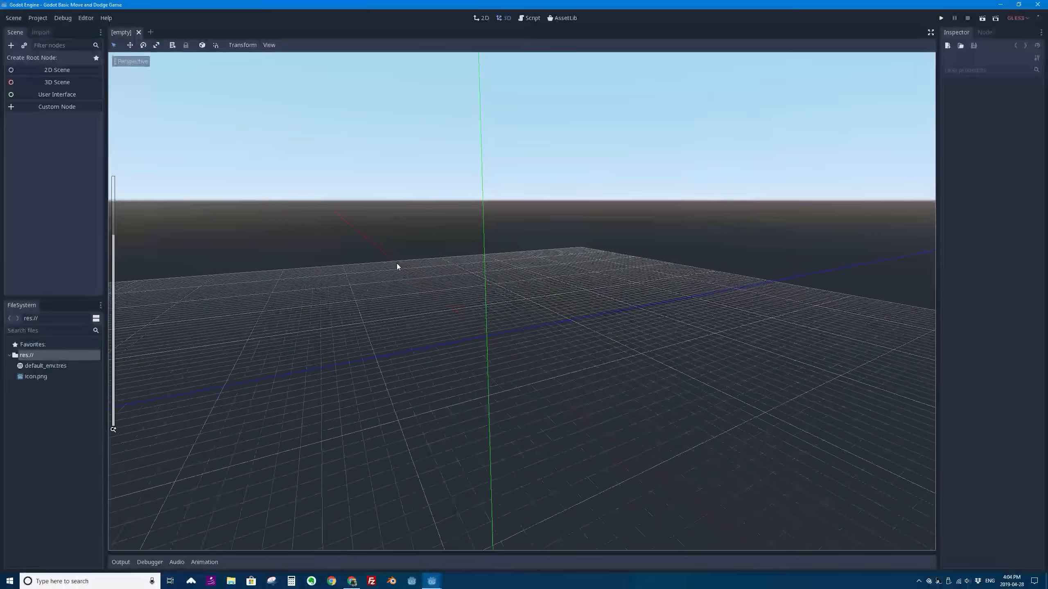
- View the 3D grid from the Top and Right preset views, and orbit back to a free perspective view
{"action": "left_click", "coordinate": [117, 62]}
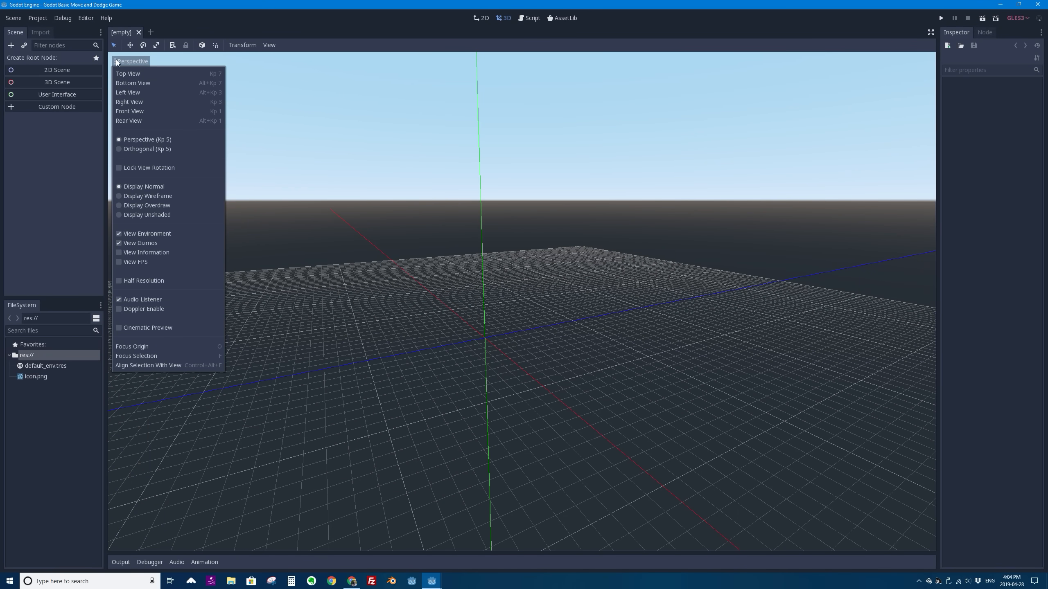
{"action": "left_click", "coordinate": [133, 73]}
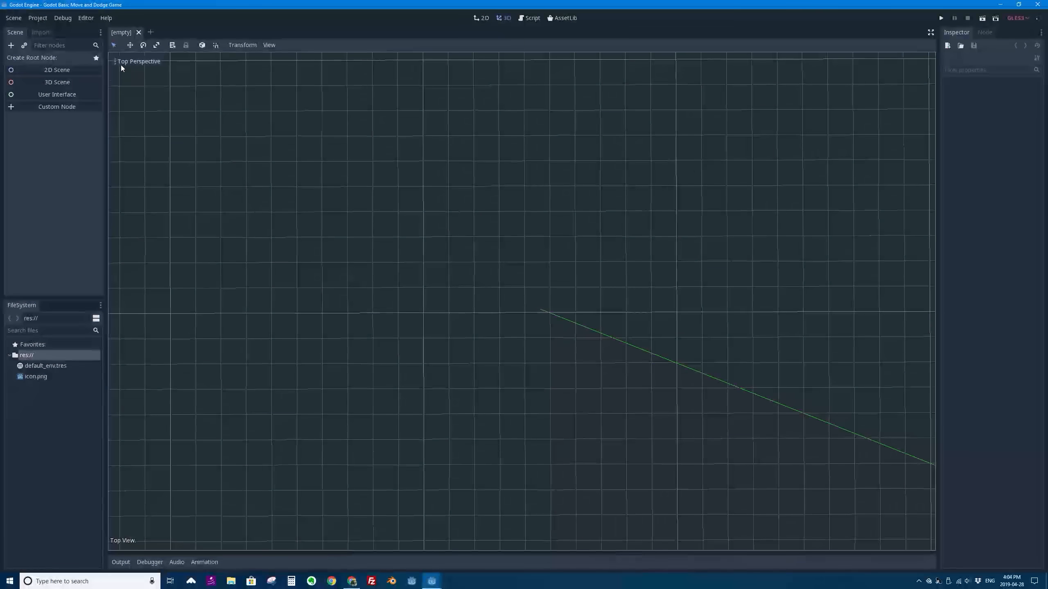
{"action": "left_click", "coordinate": [120, 62]}
{"action": "left_click", "coordinate": [143, 101]}
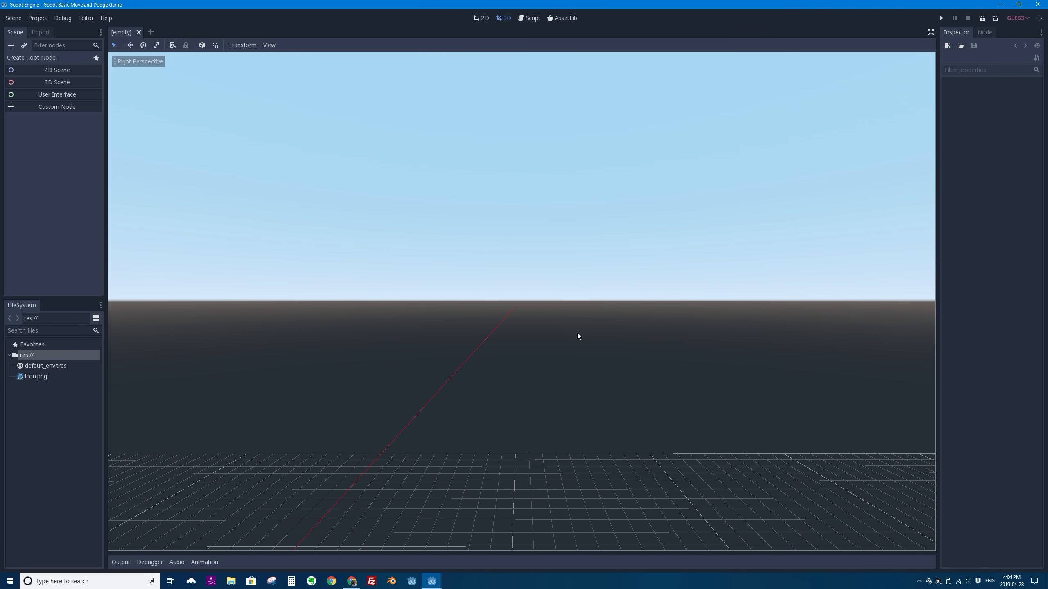
{"action": "scroll", "coordinate": [580, 338], "scroll_direction": "down", "scroll_amount": 6}
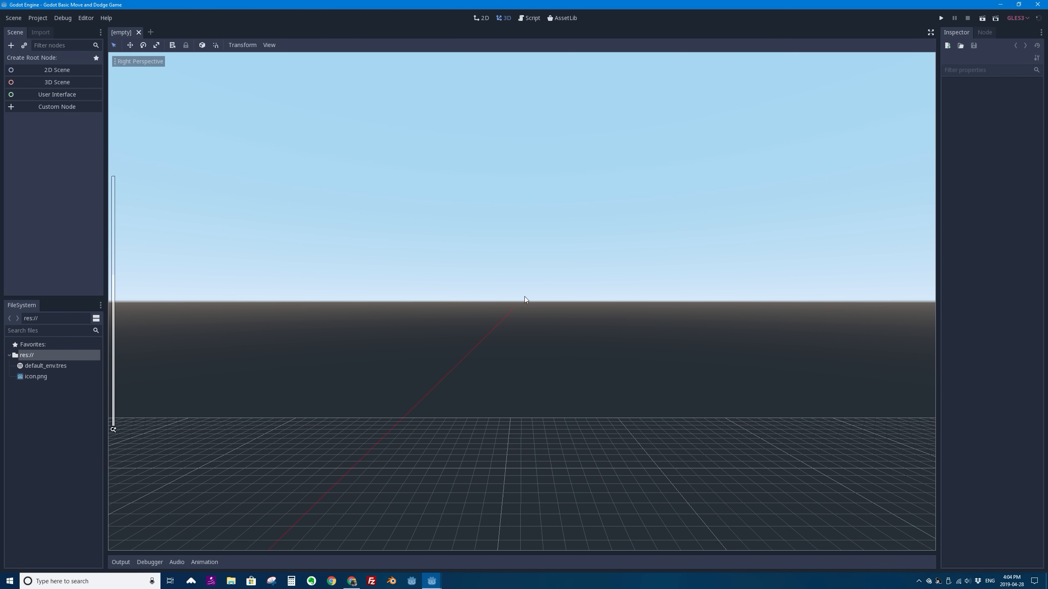
{"action": "scroll", "coordinate": [525, 297], "scroll_direction": "down", "scroll_amount": 15}
{"action": "scroll", "coordinate": [473, 306], "scroll_direction": "up", "scroll_amount": 7}
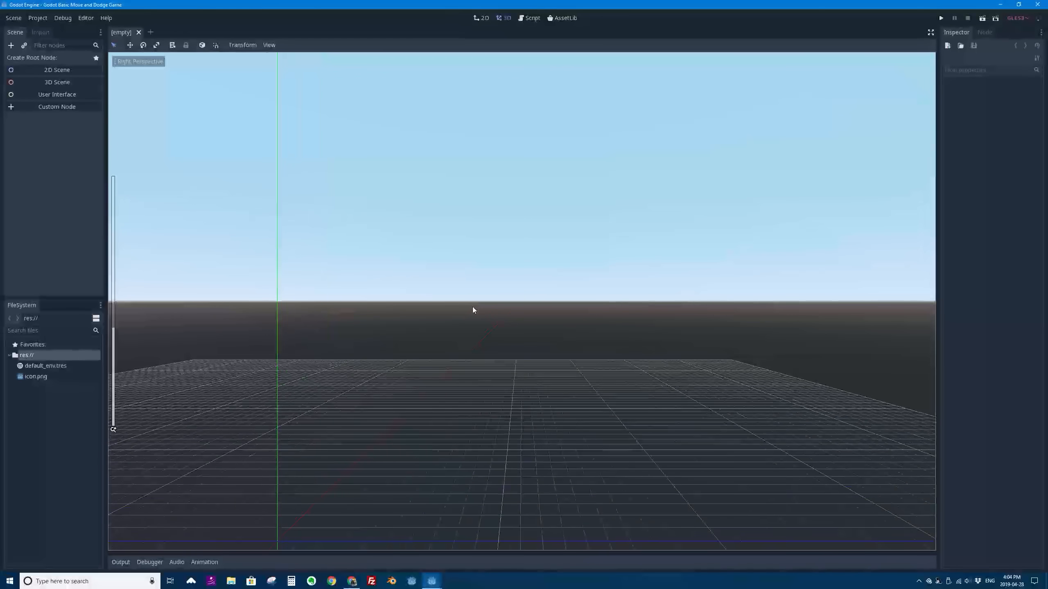
{"action": "middle_click_drag", "start_coordinate": [472, 306], "coordinate": [539, 303]}
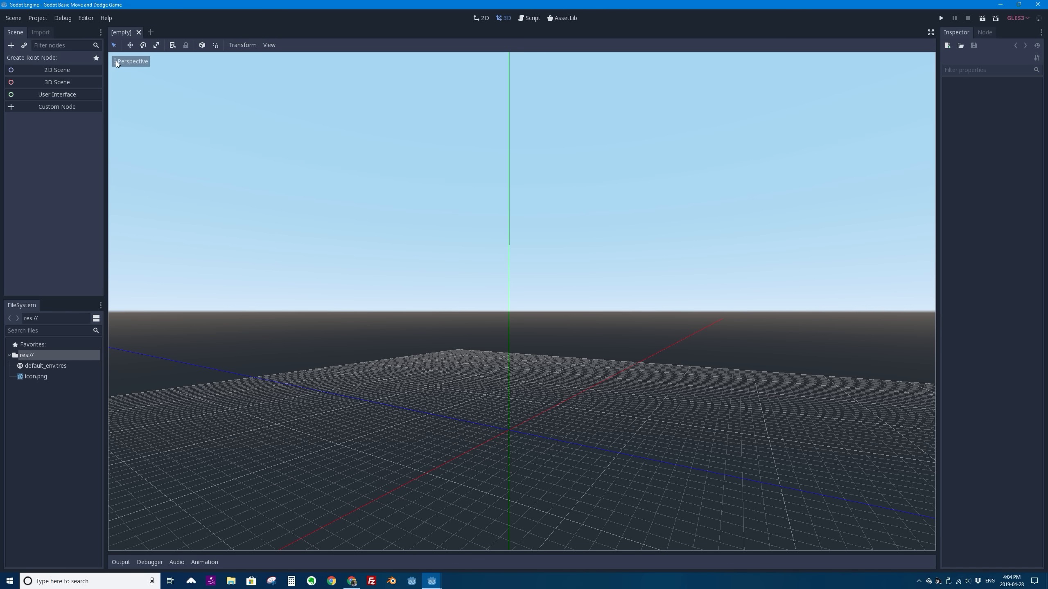
- Compare the viewport's Orthogonal projection with Perspective while orbiting the grid, and return to Perspective
{"action": "left_click", "coordinate": [130, 61]}
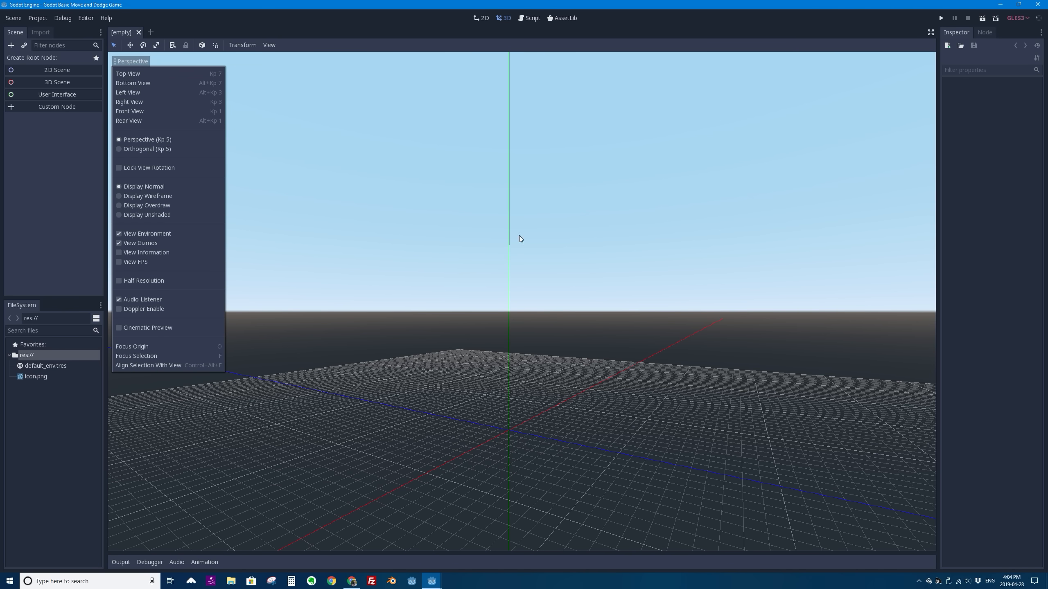
{"action": "left_click", "coordinate": [672, 25]}
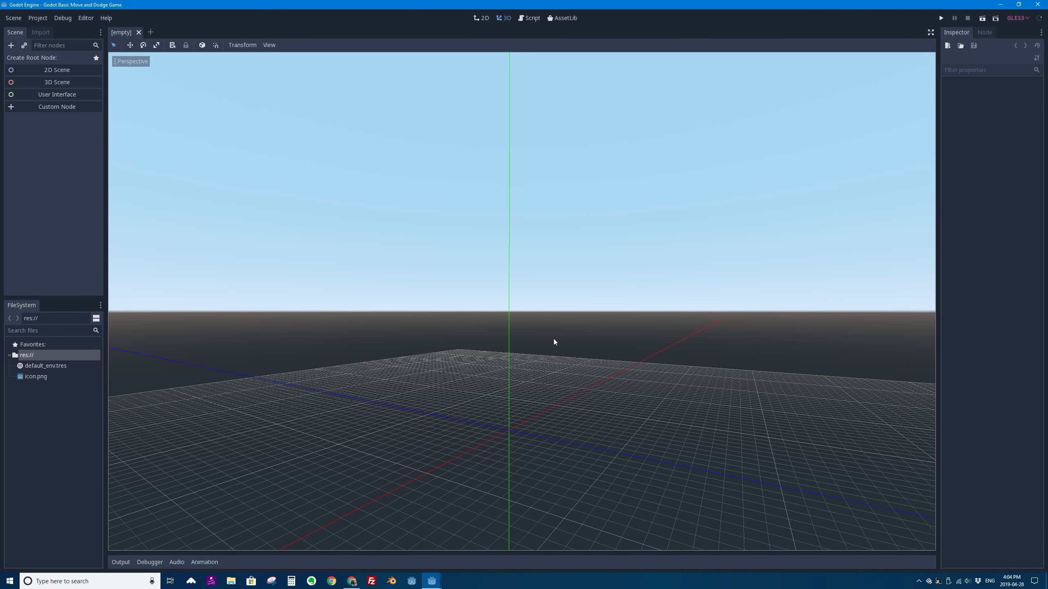
{"action": "middle_click_drag", "start_coordinate": [553, 339], "coordinate": [550, 345]}
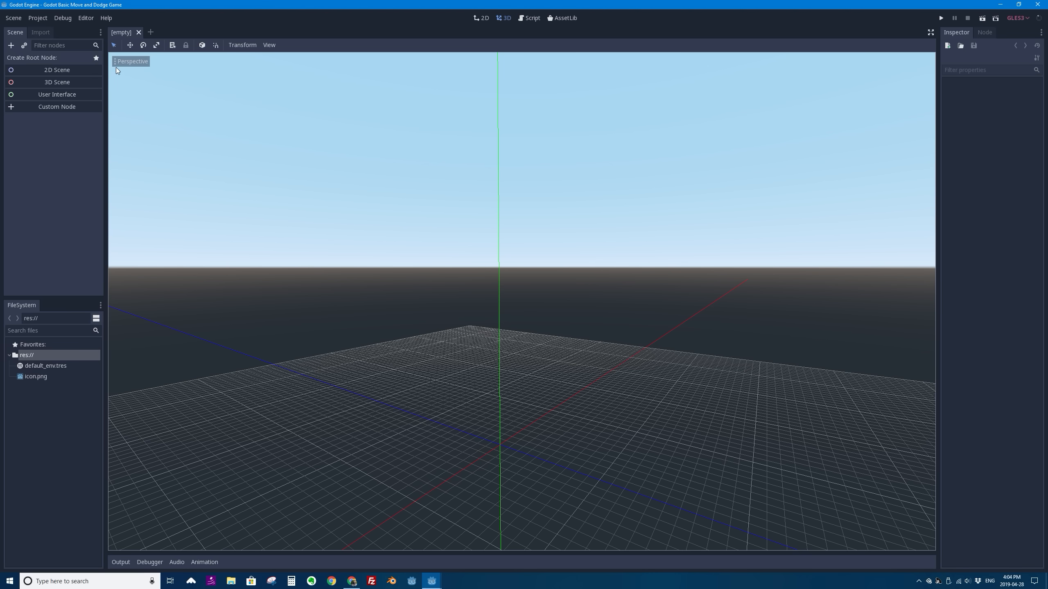
{"action": "left_click", "coordinate": [132, 61]}
{"action": "left_click", "coordinate": [153, 149]}
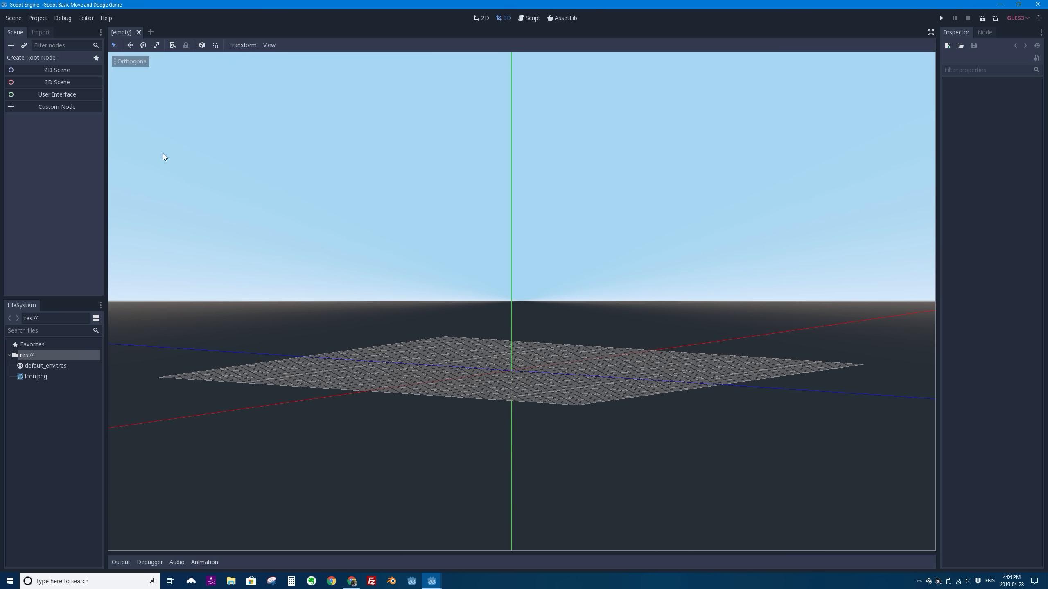
{"action": "middle_click_drag", "start_coordinate": [466, 237], "coordinate": [466, 259]}
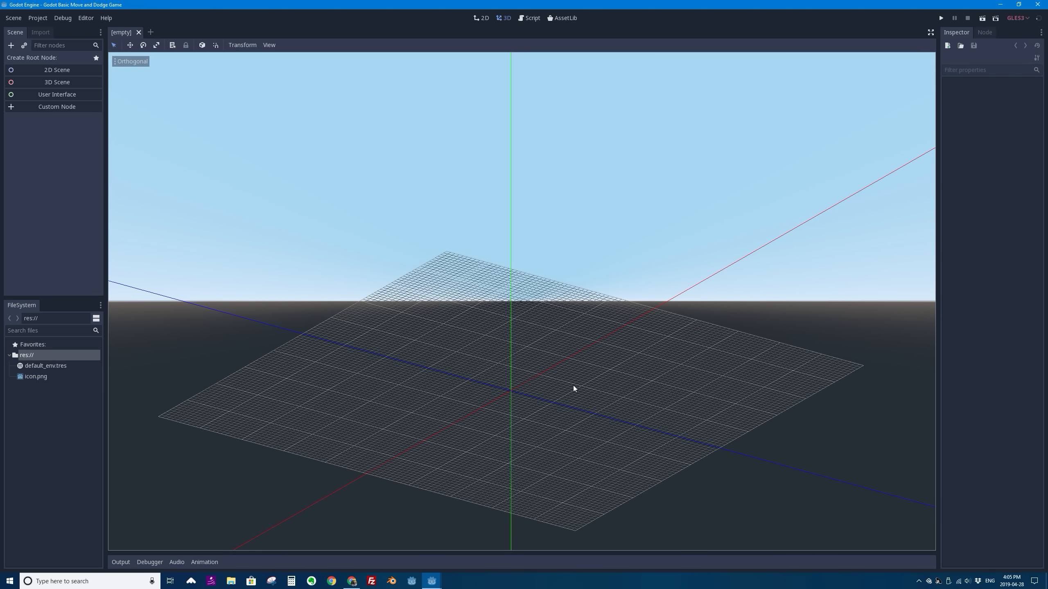
{"action": "left_click", "coordinate": [118, 62]}
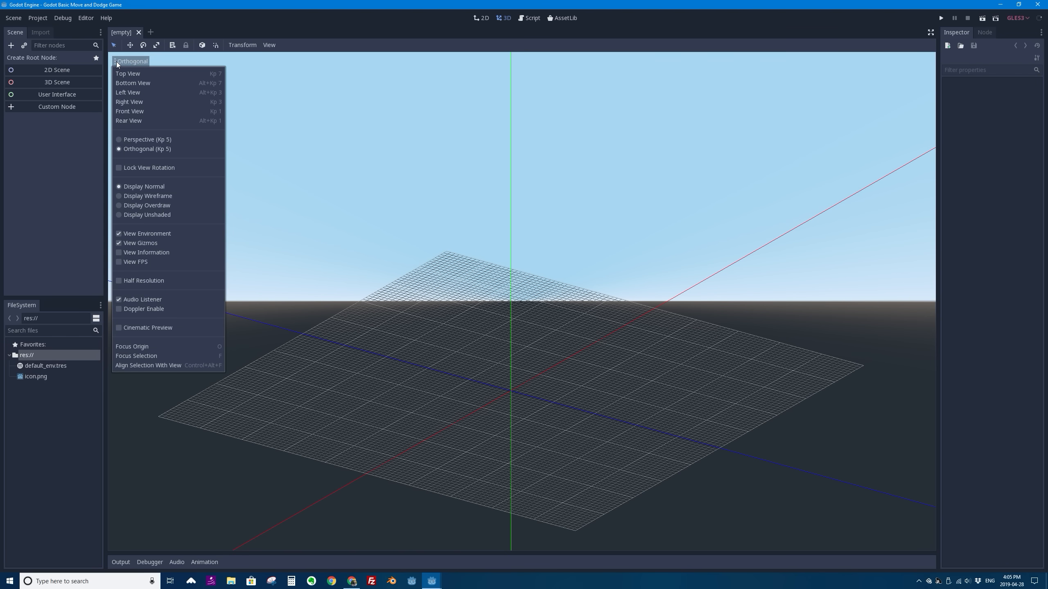
{"action": "left_click", "coordinate": [141, 140]}
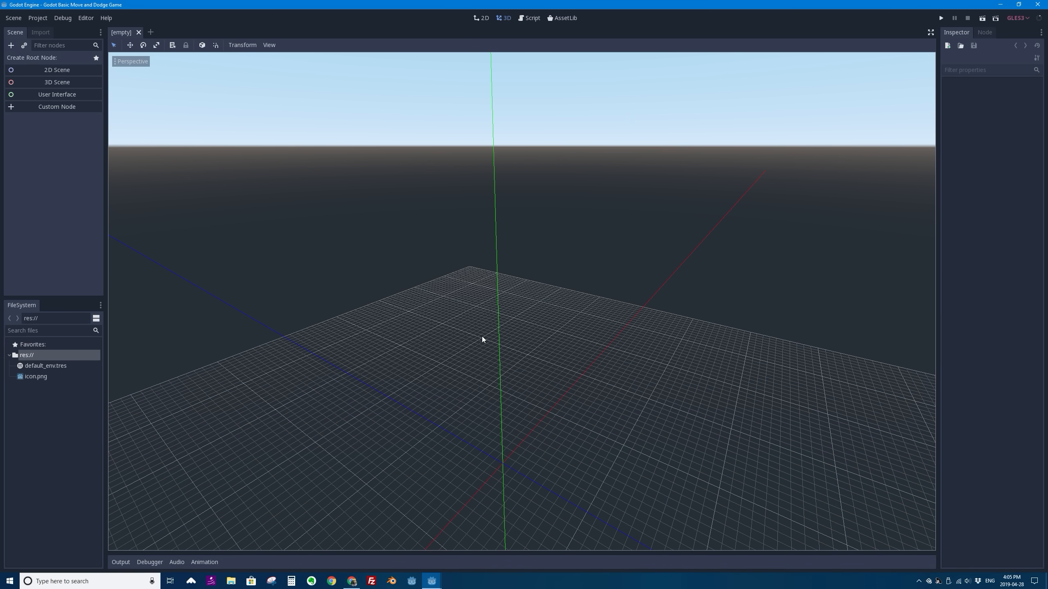
- Cycle the 3D viewport through the Front, Right and Top views
{"action": "key", "text": "KP_1"}
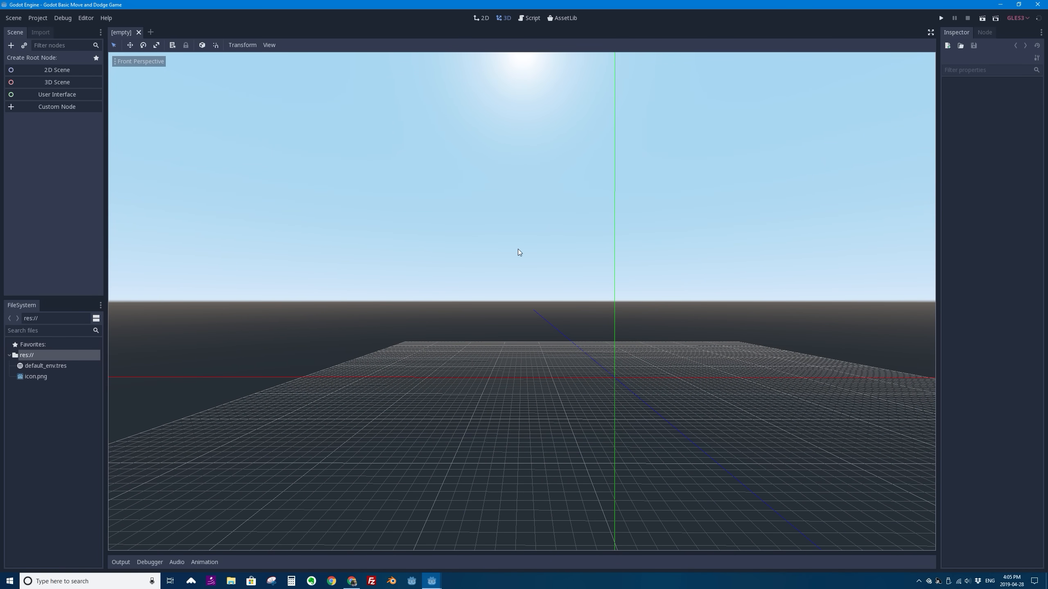
{"action": "key", "text": "KP_3"}
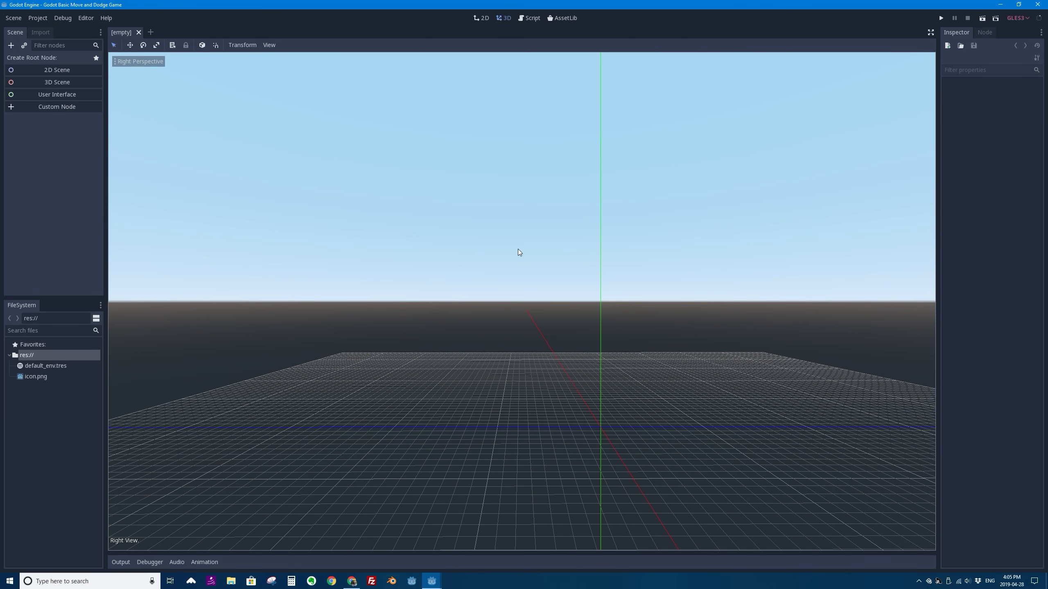
{"action": "key", "text": "KP_7"}
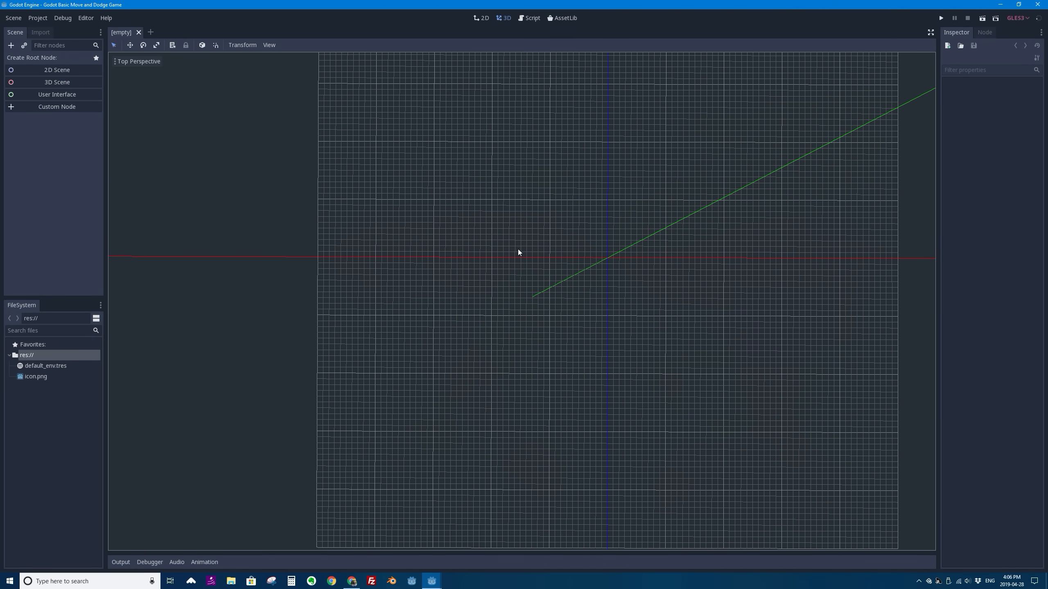
- Toggle between orthogonal and perspective projection from the top view and an angled view, ending in perspective
{"action": "key", "text": "KP_5"}
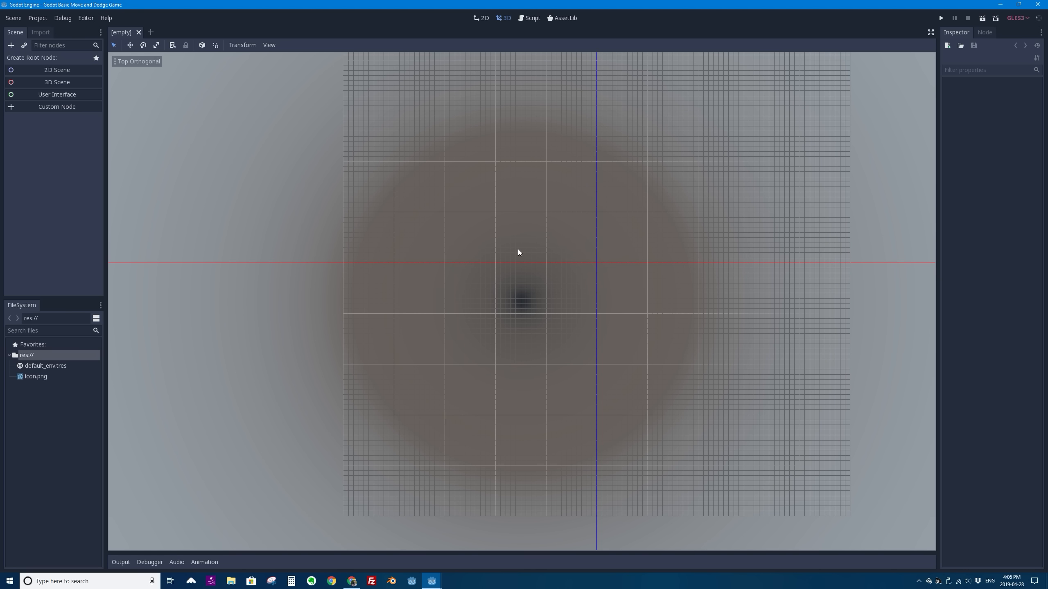
{"action": "middle_click_drag", "start_coordinate": [499, 292], "coordinate": [555, 336]}
{"action": "key", "text": "KP_5"}
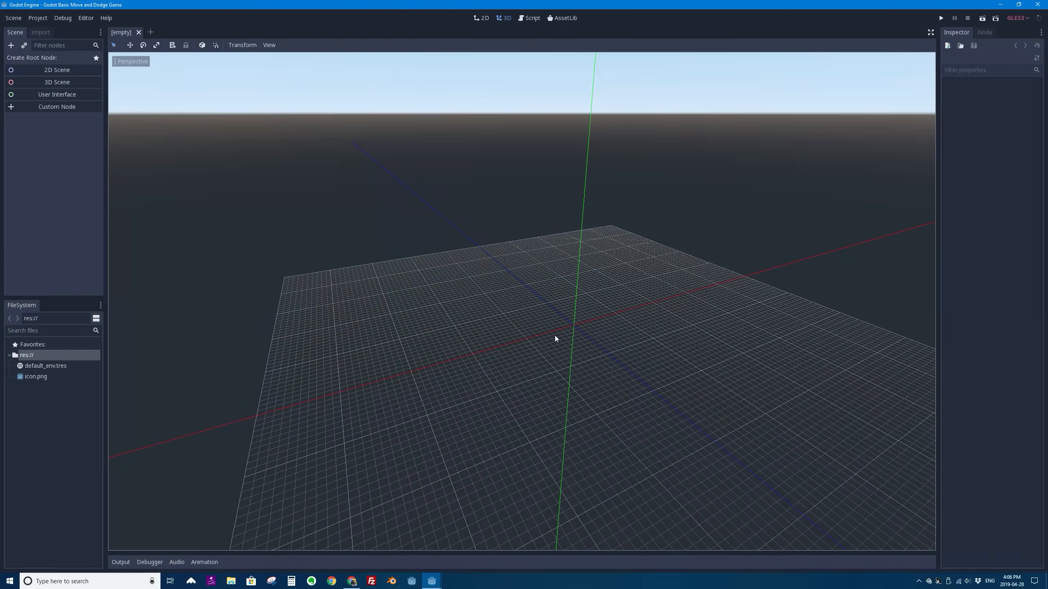
{"action": "key", "text": "KP_5"}
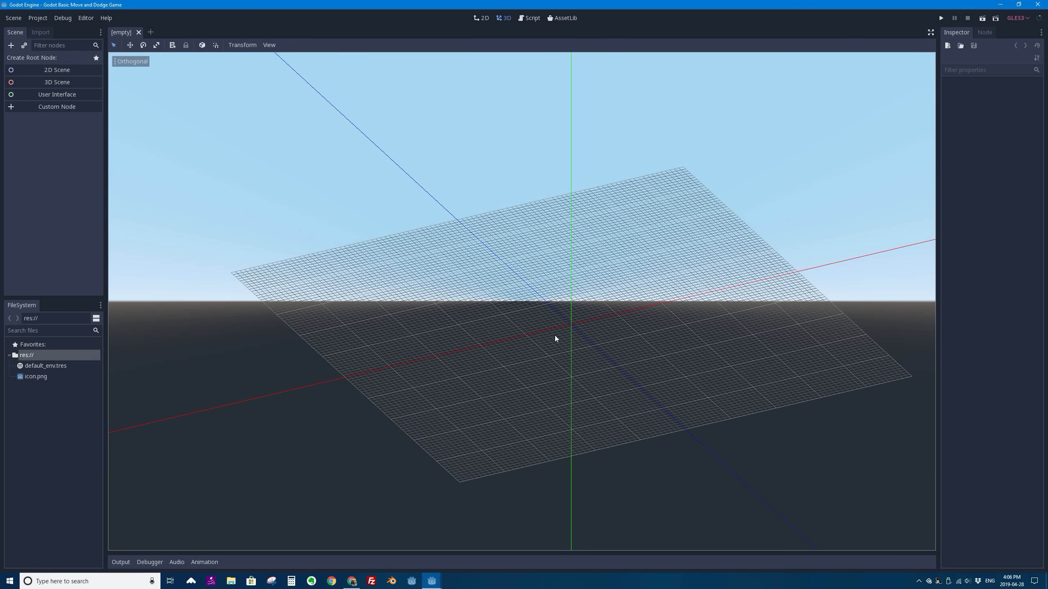
{"action": "key", "text": "KP_5"}
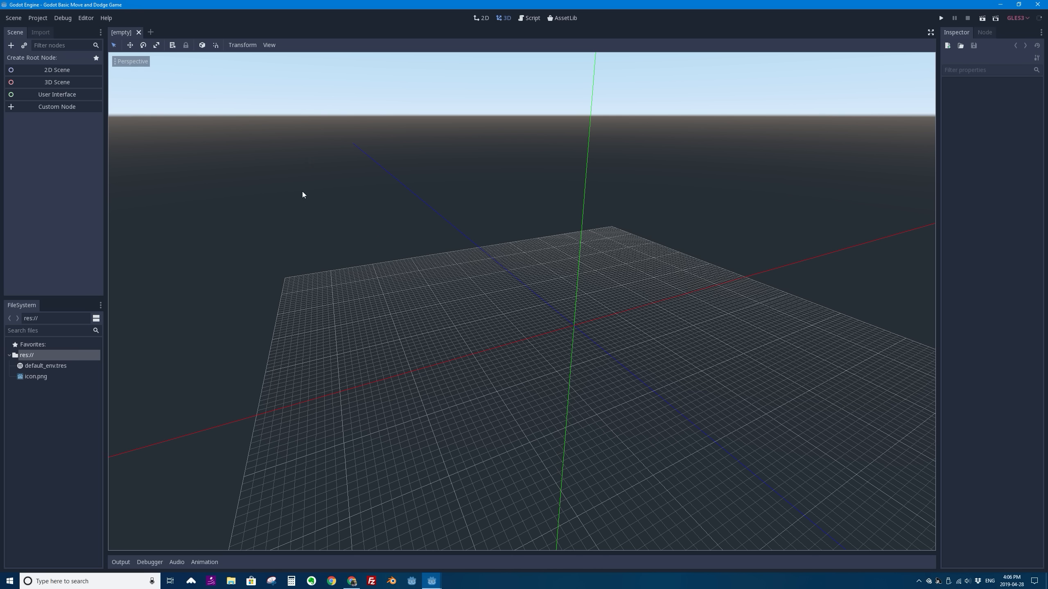
- Split the 3D workspace into two side-by-side viewports with 2 Viewports (Alt), and navigate each one independently
{"action": "left_click", "coordinate": [266, 45]}
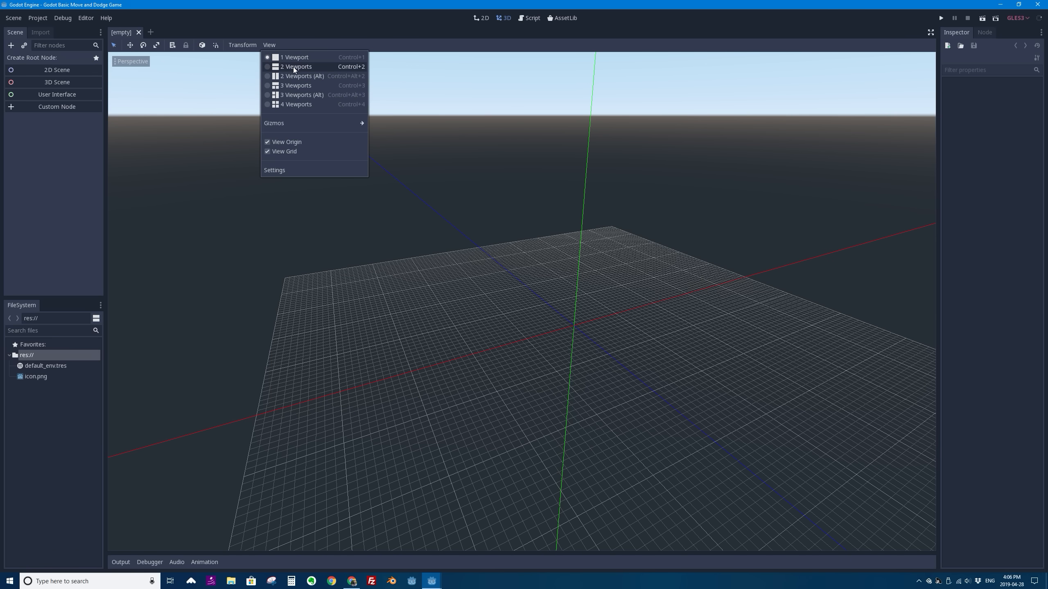
{"action": "left_click", "coordinate": [296, 77]}
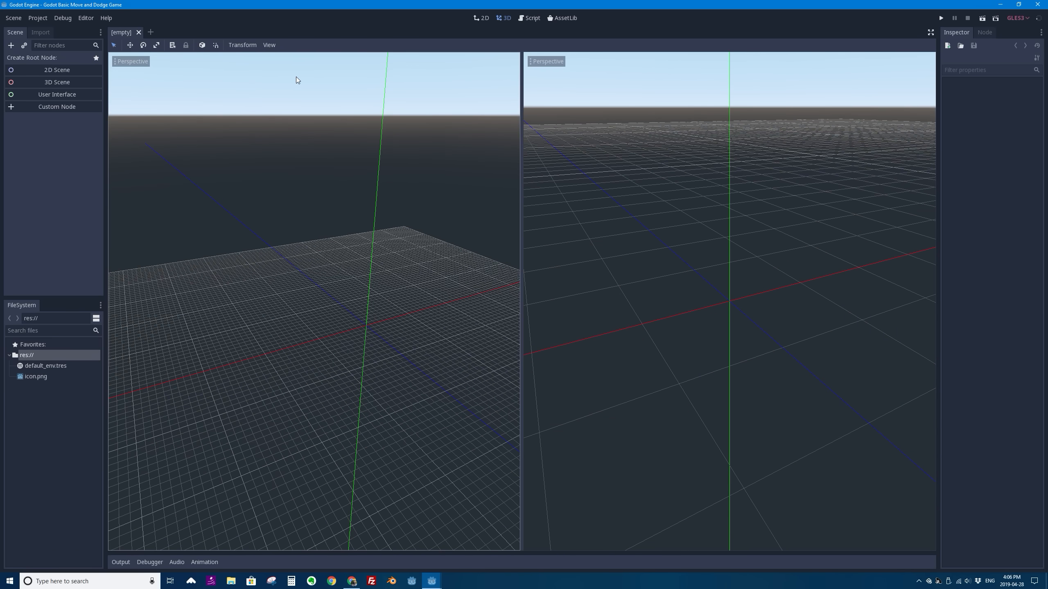
{"action": "middle_click_drag", "start_coordinate": [693, 175], "coordinate": [641, 181]}
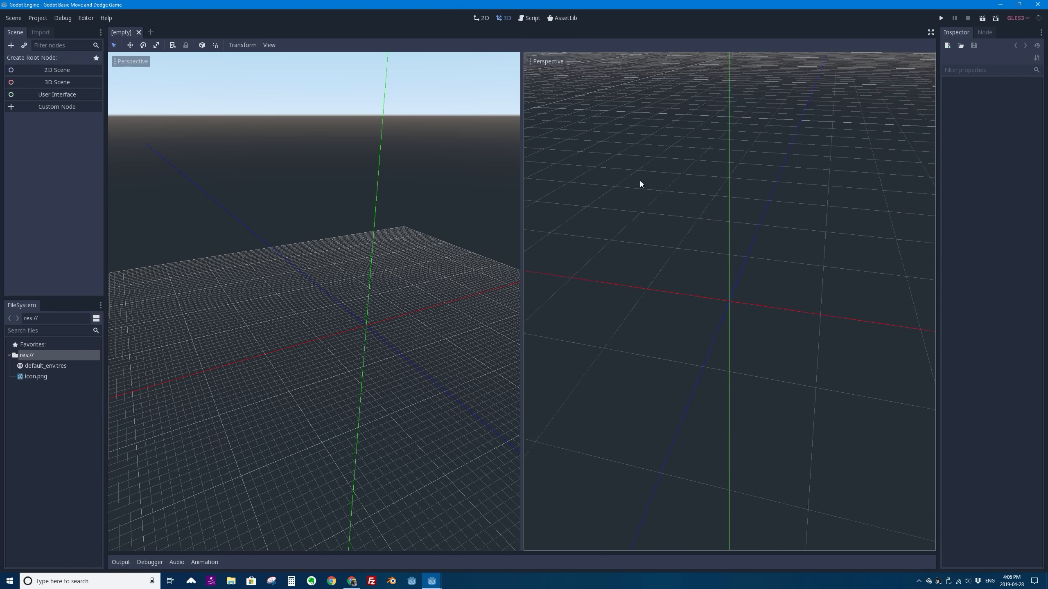
{"action": "middle_click_drag", "start_coordinate": [408, 194], "coordinate": [283, 259]}
{"action": "scroll", "coordinate": [266, 263], "scroll_direction": "up", "scroll_amount": 4}
{"action": "scroll", "coordinate": [265, 267], "scroll_direction": "up", "scroll_amount": 2}
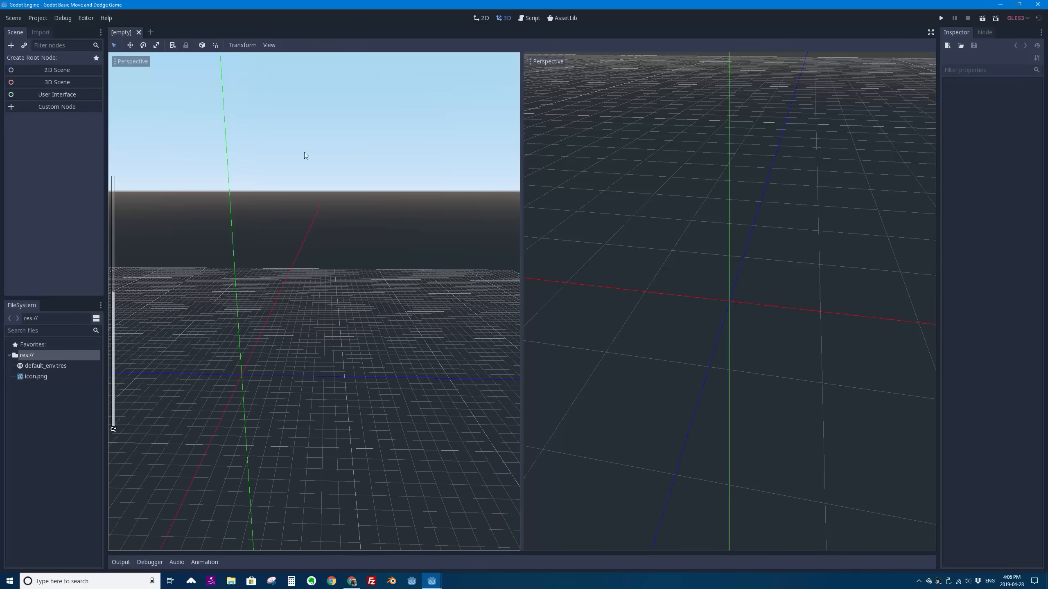
- Switch to the stacked 2 Viewports layout and orbit the view in each viewport
{"action": "left_click", "coordinate": [270, 44]}
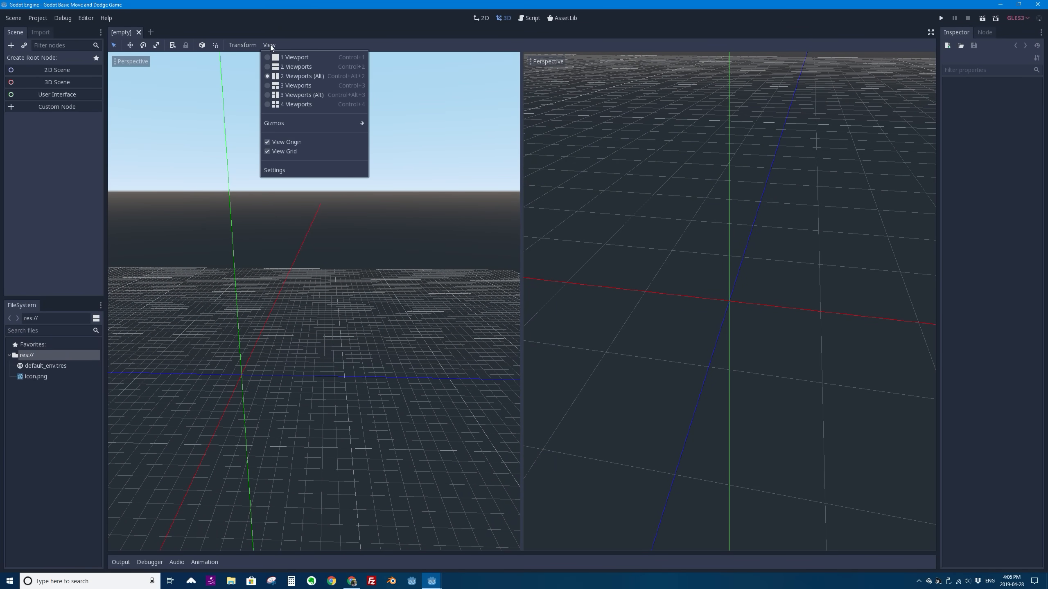
{"action": "left_click", "coordinate": [294, 68]}
{"action": "middle_click_drag", "start_coordinate": [624, 389], "coordinate": [643, 365]}
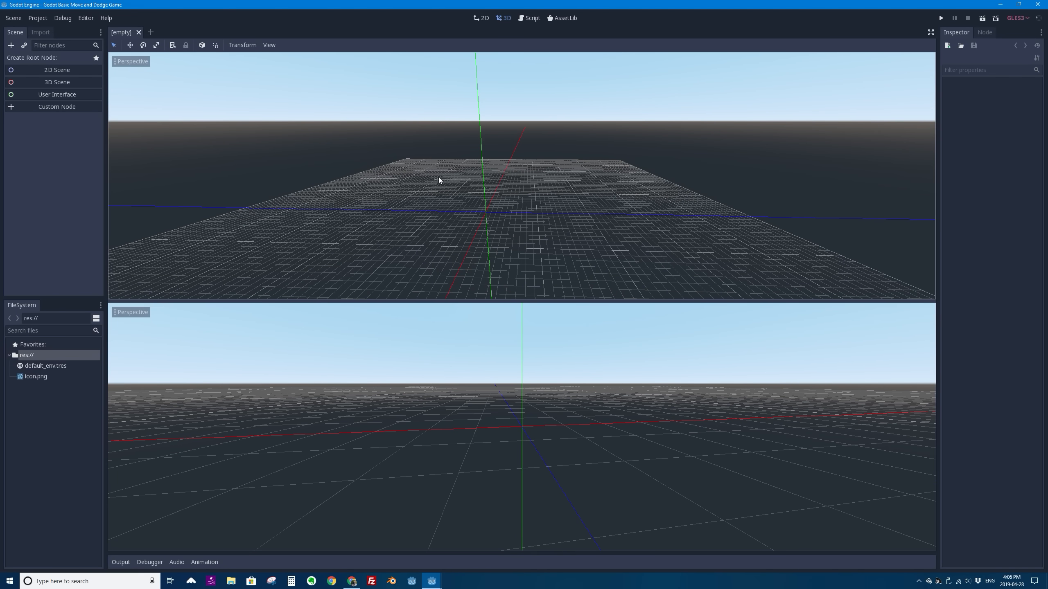
{"action": "mouse_move", "coordinate": [438, 178]}
{"action": "middle_mouse_down"}
{"action": "mouse_move", "coordinate": [510, 221]}
{"action": "mouse_move", "coordinate": [474, 190]}
{"action": "mouse_move", "coordinate": [435, 188]}
{"action": "middle_mouse_up"}
- Show the 4 Viewports layout, and return to a single perspective viewport orbited around the origin
{"action": "left_click", "coordinate": [269, 45]}
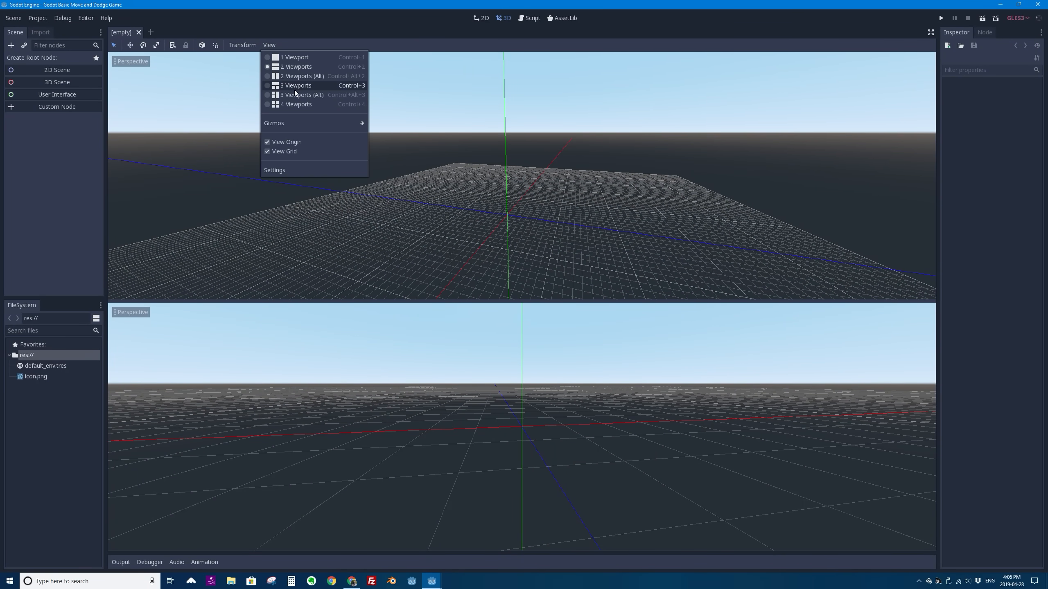
{"action": "left_click", "coordinate": [296, 105]}
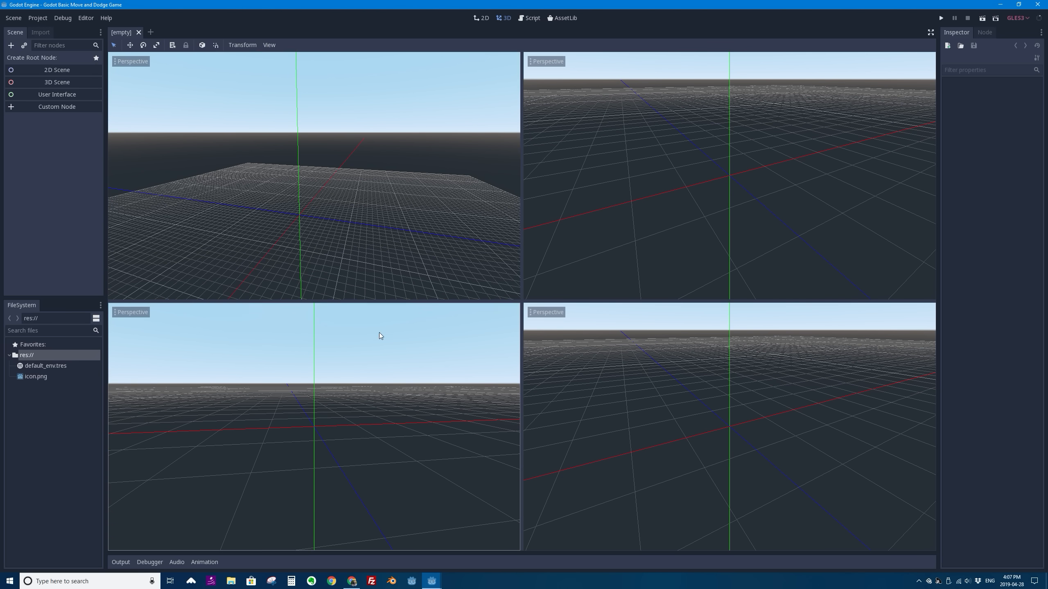
{"action": "left_click", "coordinate": [269, 45]}
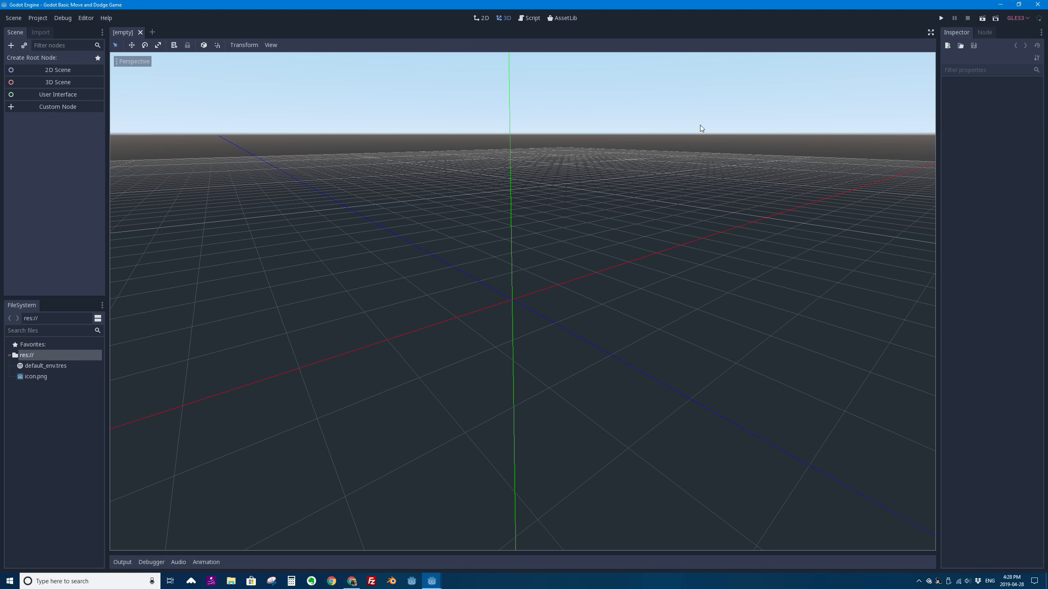
{"action": "mouse_move", "coordinate": [639, 138]}
{"action": "middle_mouse_down"}
{"action": "mouse_move", "coordinate": [601, 124]}
{"action": "mouse_move", "coordinate": [652, 159]}
{"action": "mouse_move", "coordinate": [625, 139]}
{"action": "middle_mouse_up"}
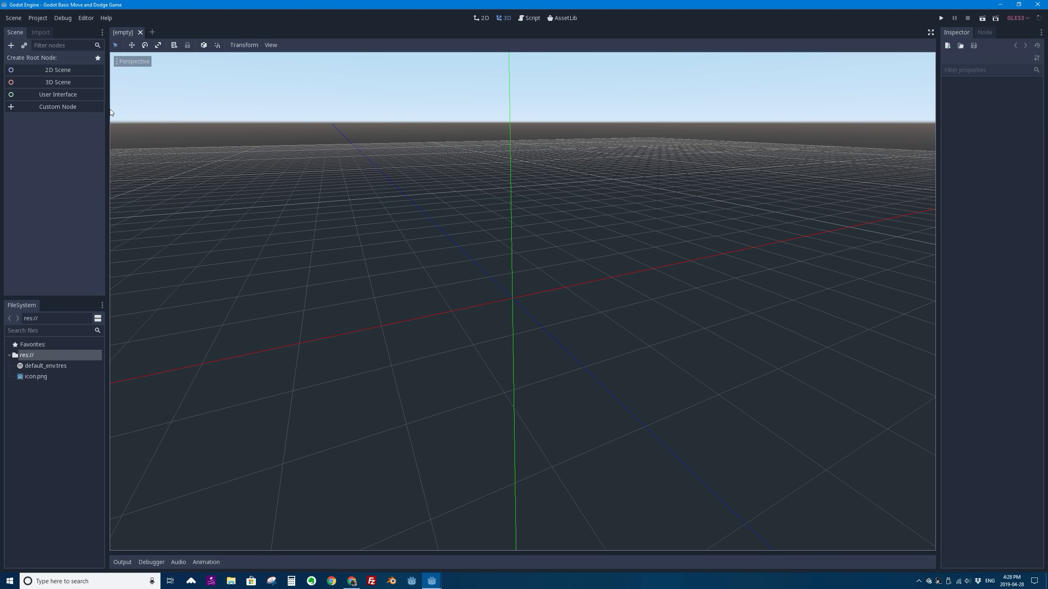
- Widen the Scene and FileSystem docks slightly
{"action": "left_click_drag", "start_coordinate": [109, 111], "coordinate": [128, 111]}
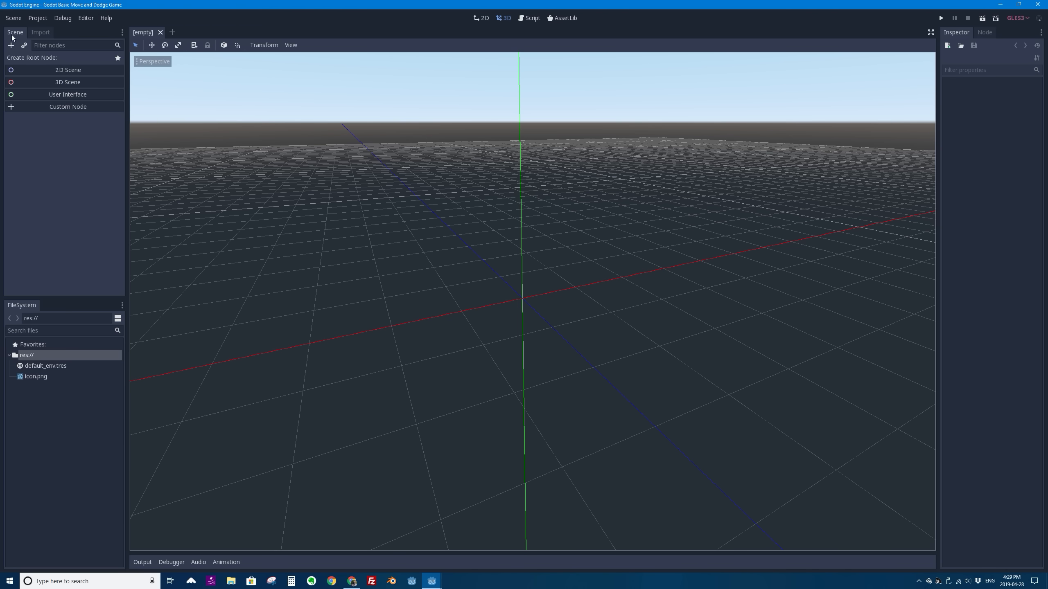
- Bring up the Create New Node dialog and examine the Node tree by expanding and collapsing its Node, Spatial and CanvasItem branches
{"action": "left_click", "coordinate": [11, 46]}
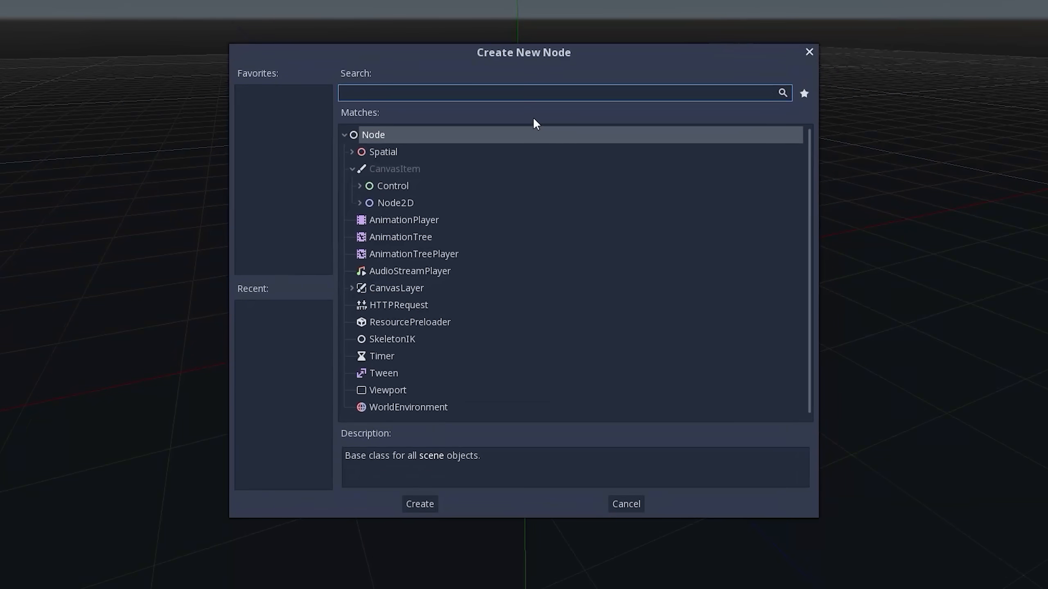
{"action": "left_click", "coordinate": [344, 135]}
{"action": "left_click", "coordinate": [345, 136]}
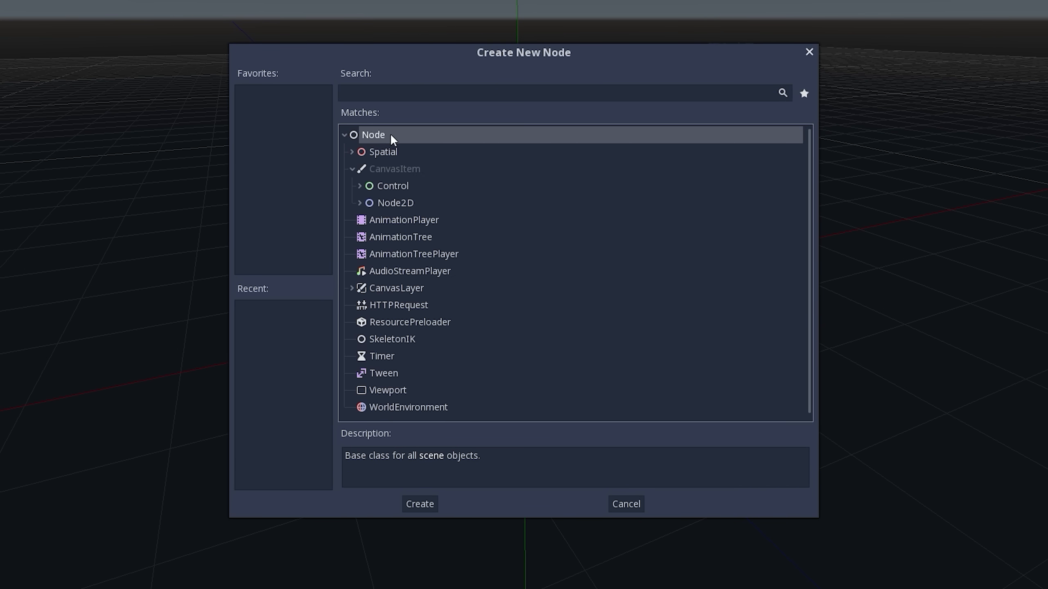
{"action": "left_click", "coordinate": [344, 134]}
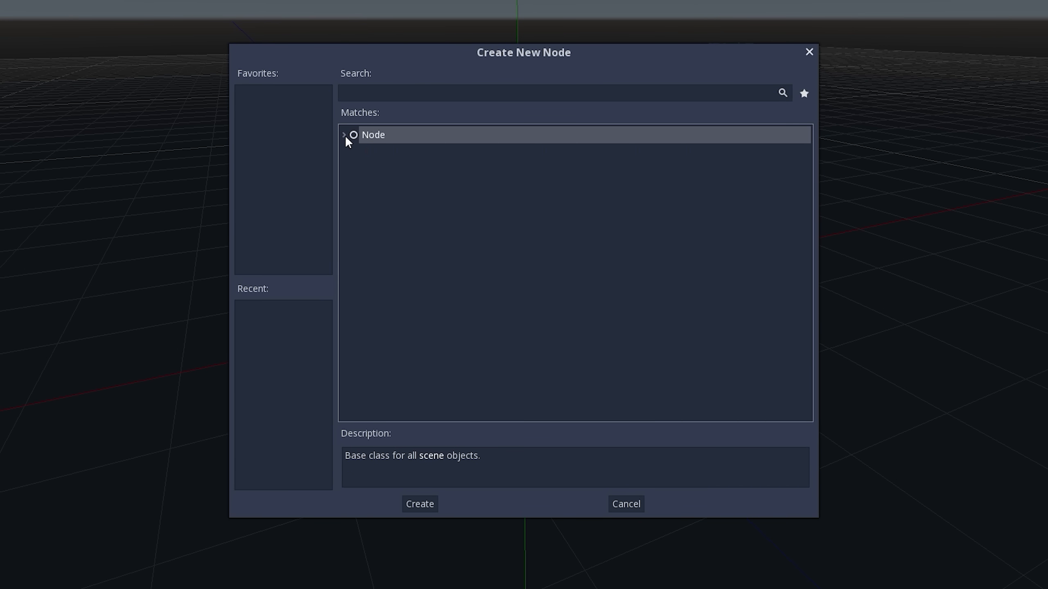
{"action": "left_click", "coordinate": [345, 135]}
{"action": "left_click", "coordinate": [352, 151]}
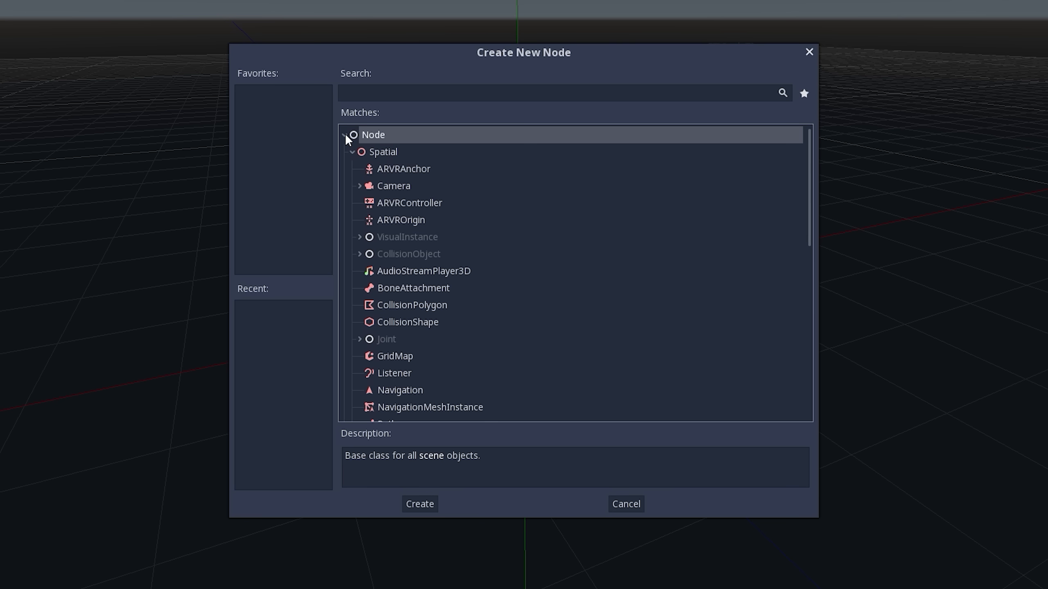
{"action": "left_click", "coordinate": [345, 135]}
{"action": "left_click", "coordinate": [346, 136]}
{"action": "left_click", "coordinate": [351, 151]}
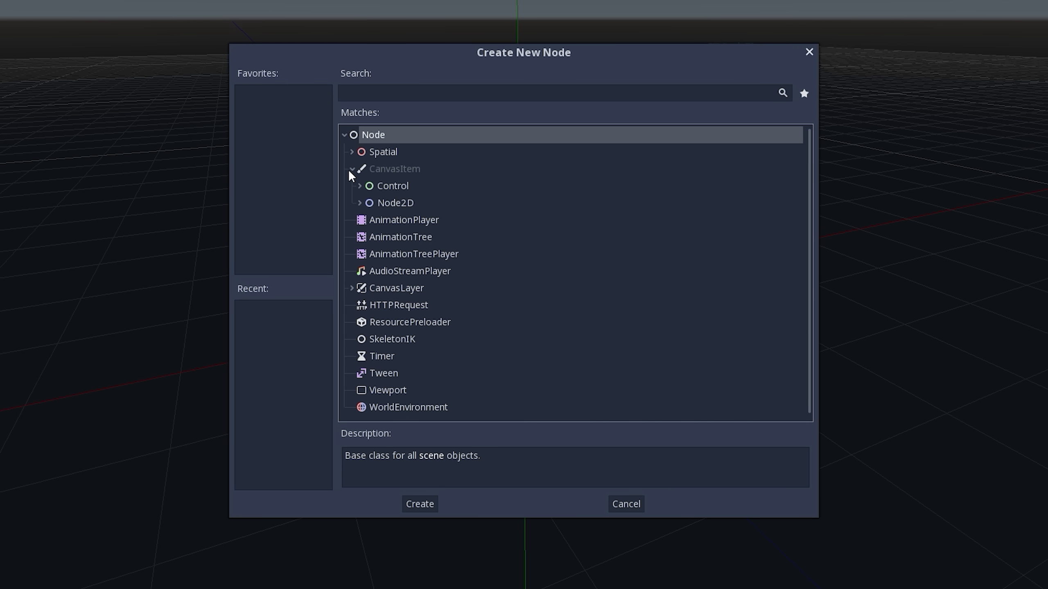
{"action": "left_click", "coordinate": [352, 169]}
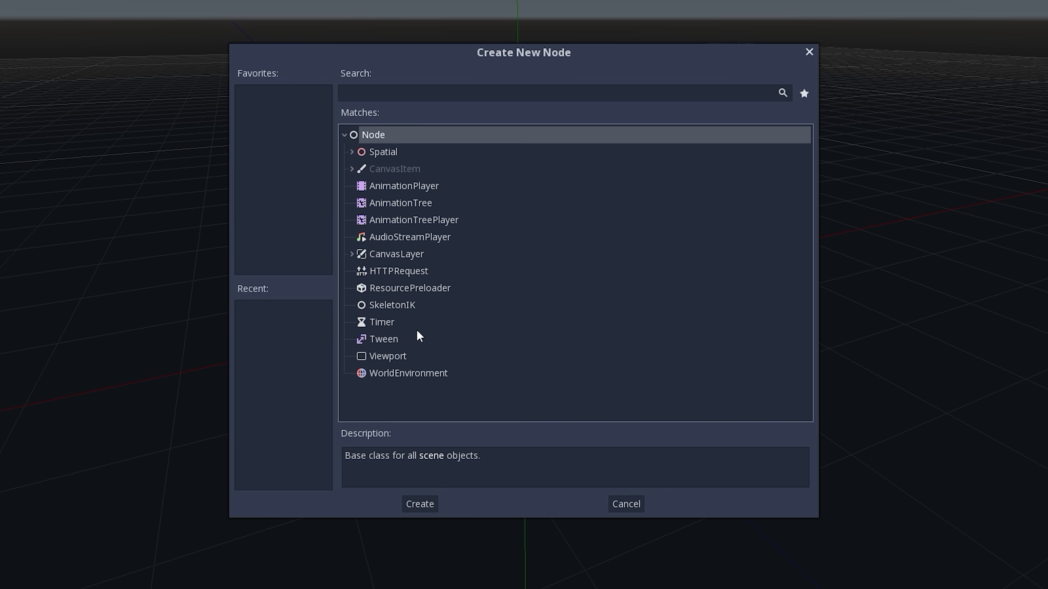
- Check the descriptions of the AnimationPlayer, Tween, Timer and SkeletonIK node types
{"action": "left_click", "coordinate": [404, 187]}
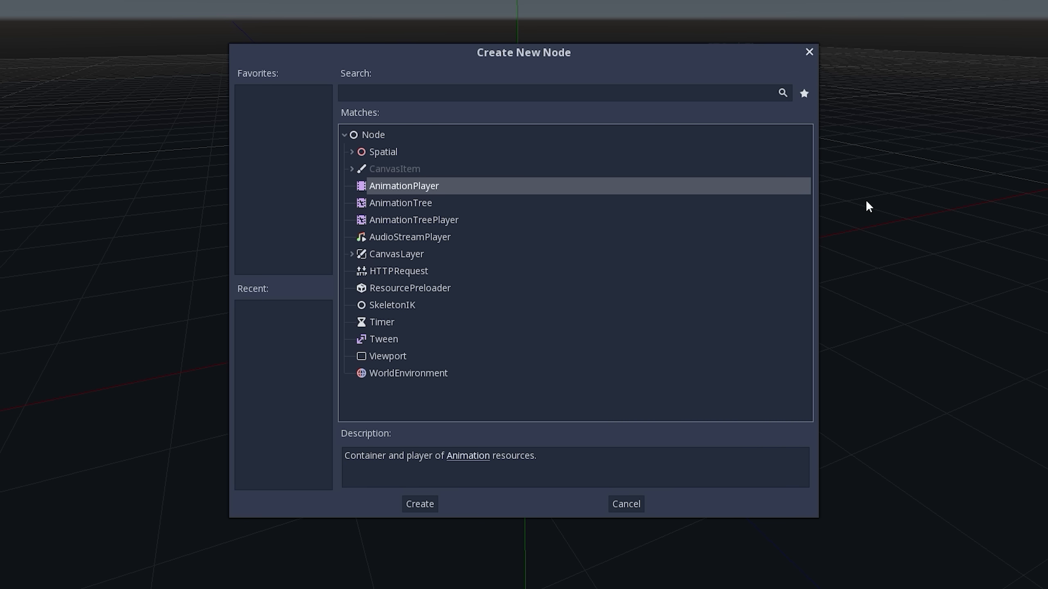
{"action": "left_click", "coordinate": [383, 341]}
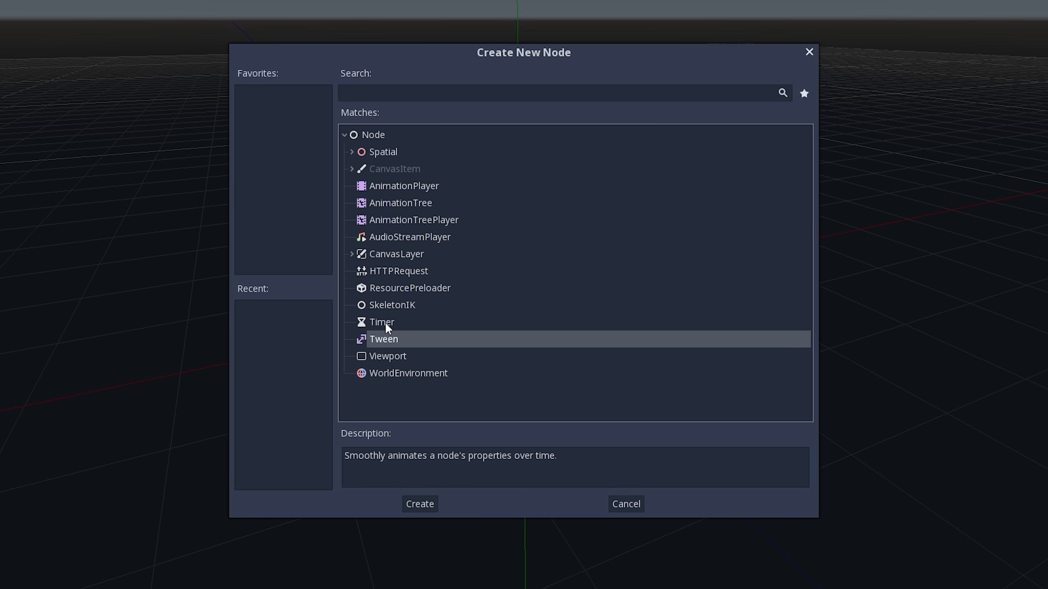
{"action": "left_click", "coordinate": [386, 322]}
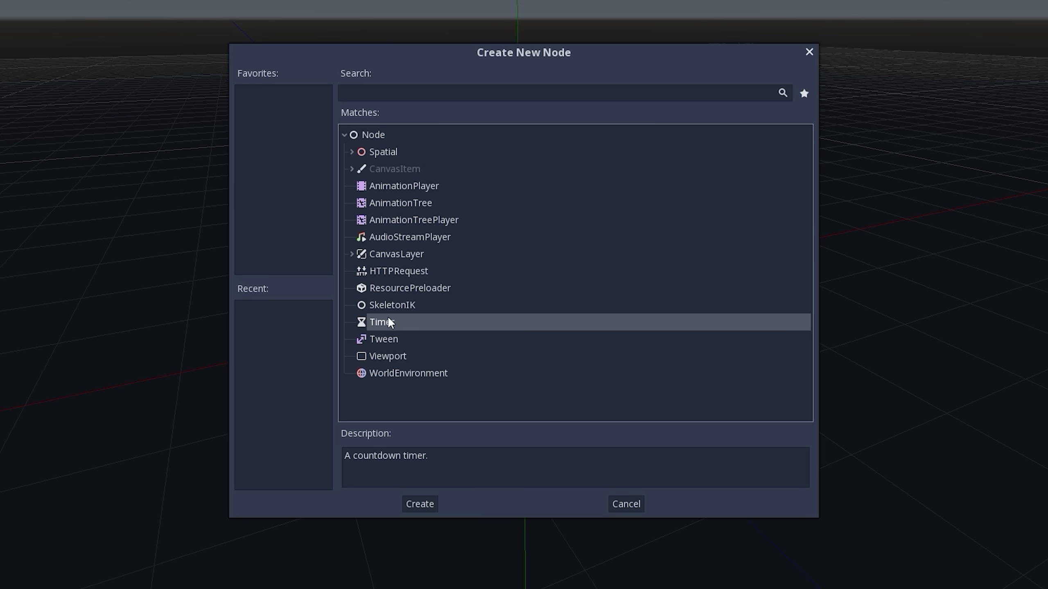
{"action": "left_click", "coordinate": [389, 306]}
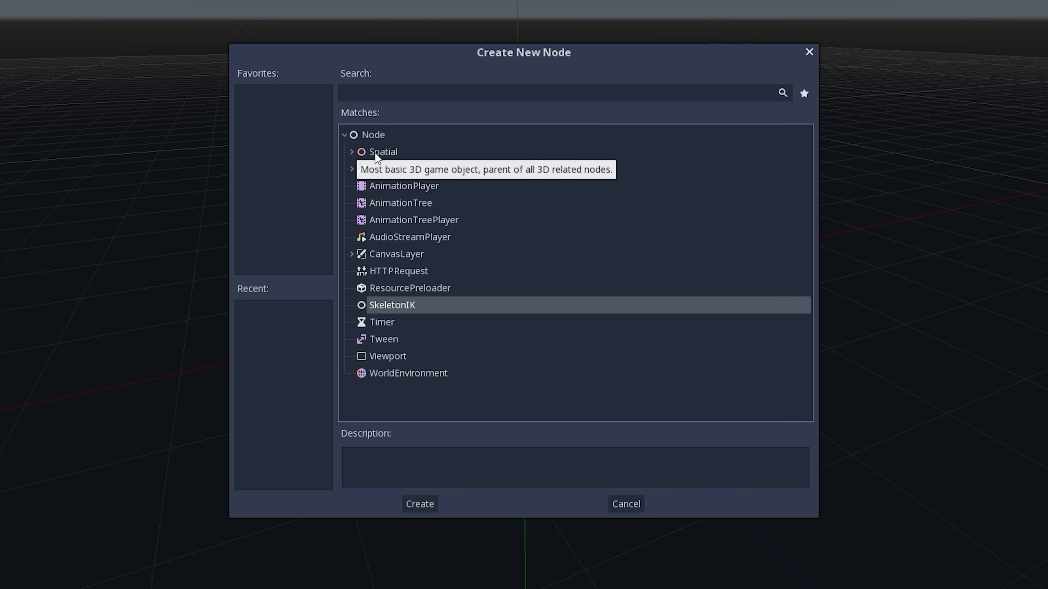
- Expand the Spatial branch and check the descriptions of Camera and CollisionShape
{"action": "left_click", "coordinate": [354, 152]}
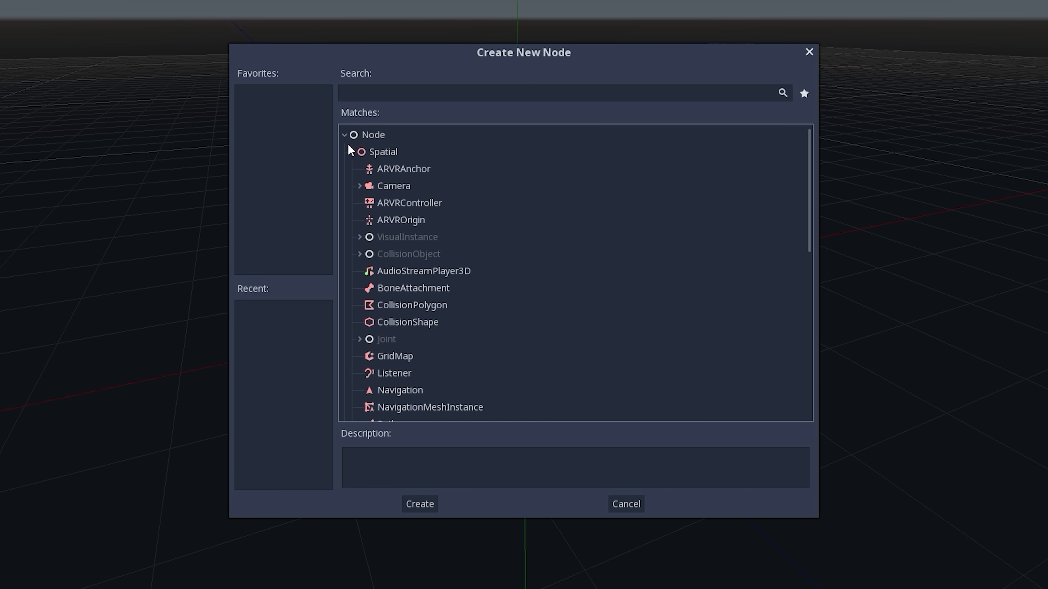
{"action": "left_click", "coordinate": [391, 186]}
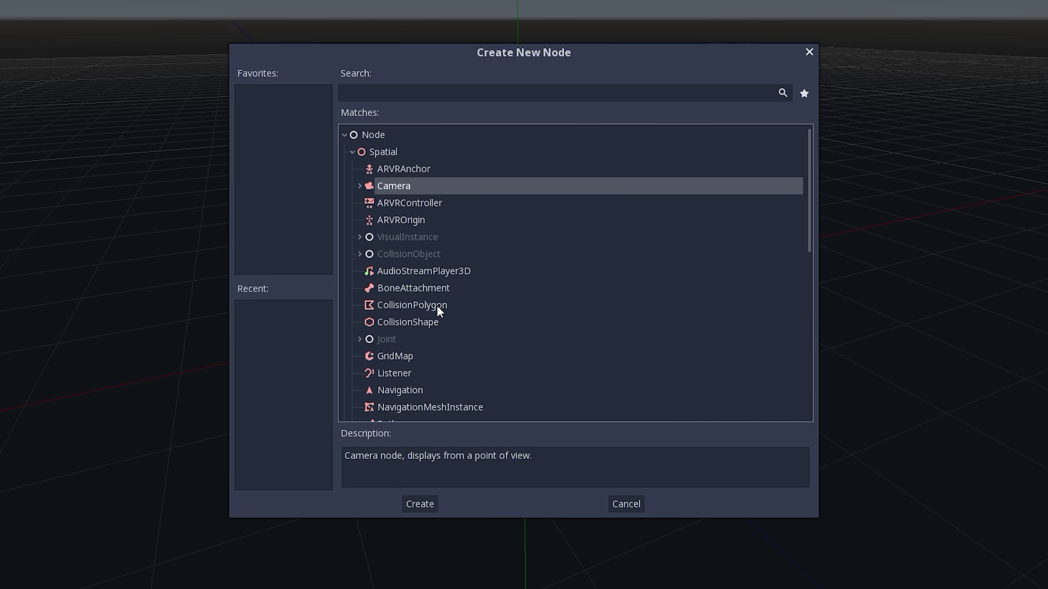
{"action": "left_click", "coordinate": [429, 321]}
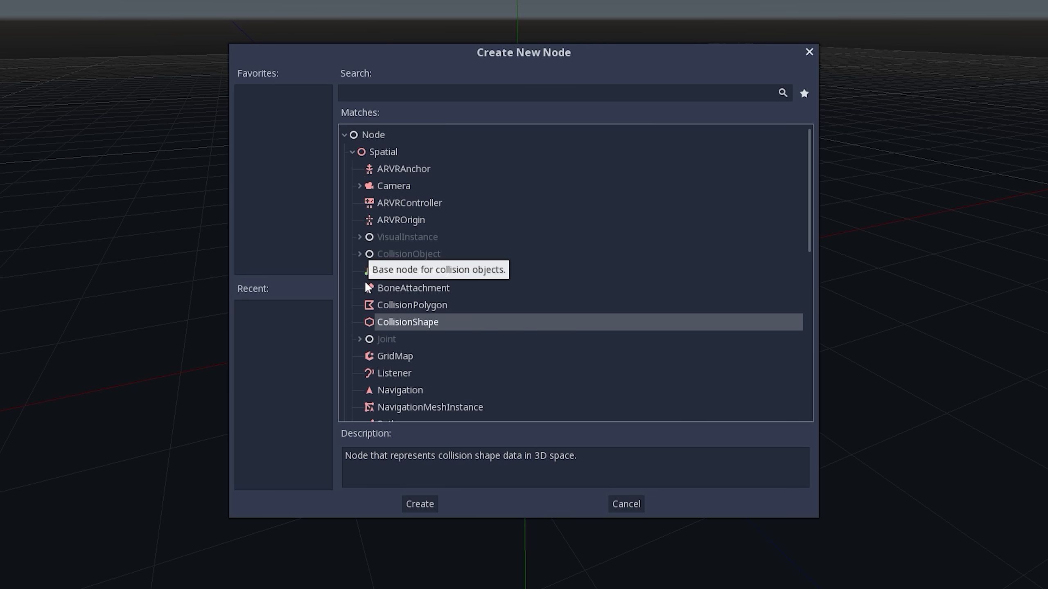
- Expand CollisionObject and PhysicsBody, and check the KinematicBody, PhysicalBone, RigidBody and StaticBody node types
{"action": "left_click", "coordinate": [360, 254]}
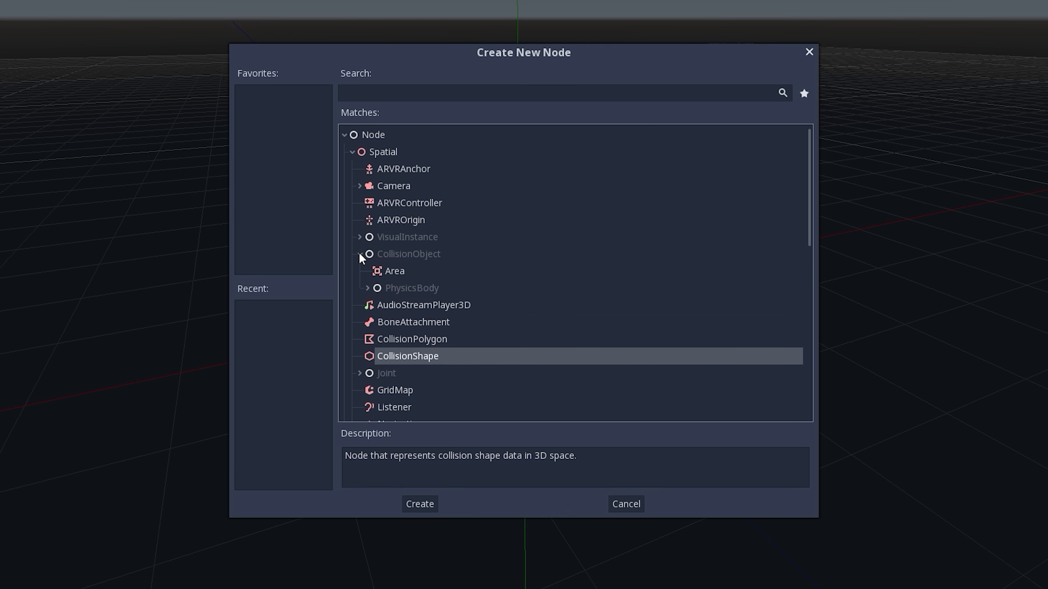
{"action": "left_click", "coordinate": [367, 288]}
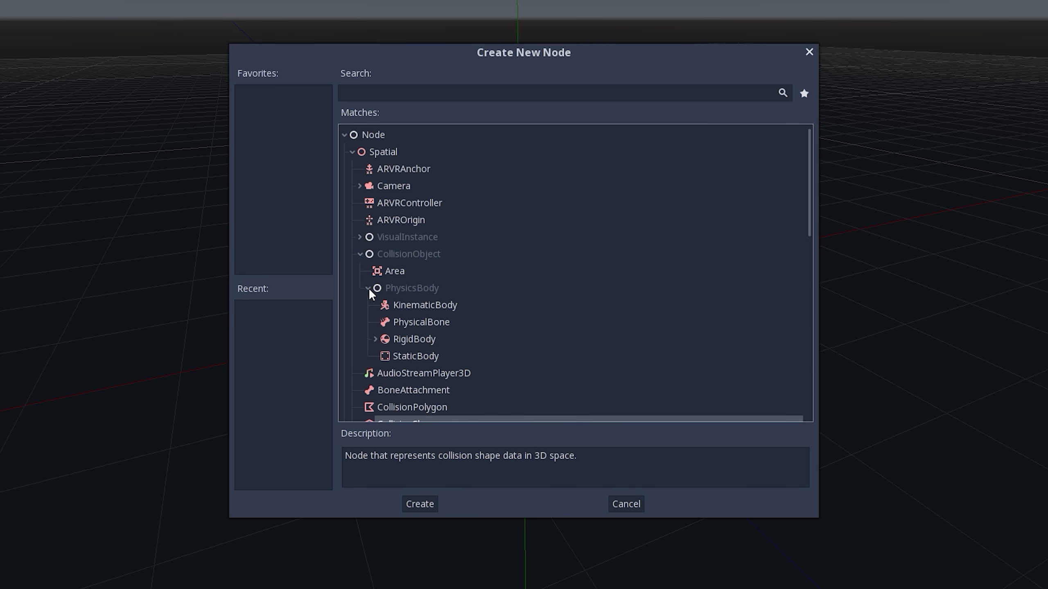
{"action": "left_click", "coordinate": [400, 306]}
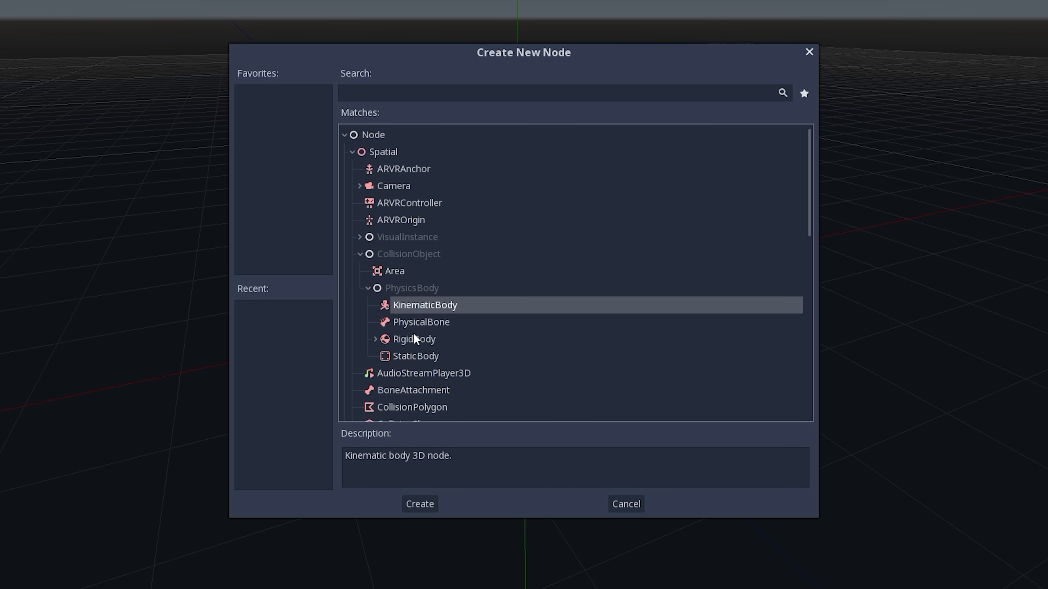
{"action": "left_click", "coordinate": [414, 328]}
{"action": "left_click", "coordinate": [413, 341]}
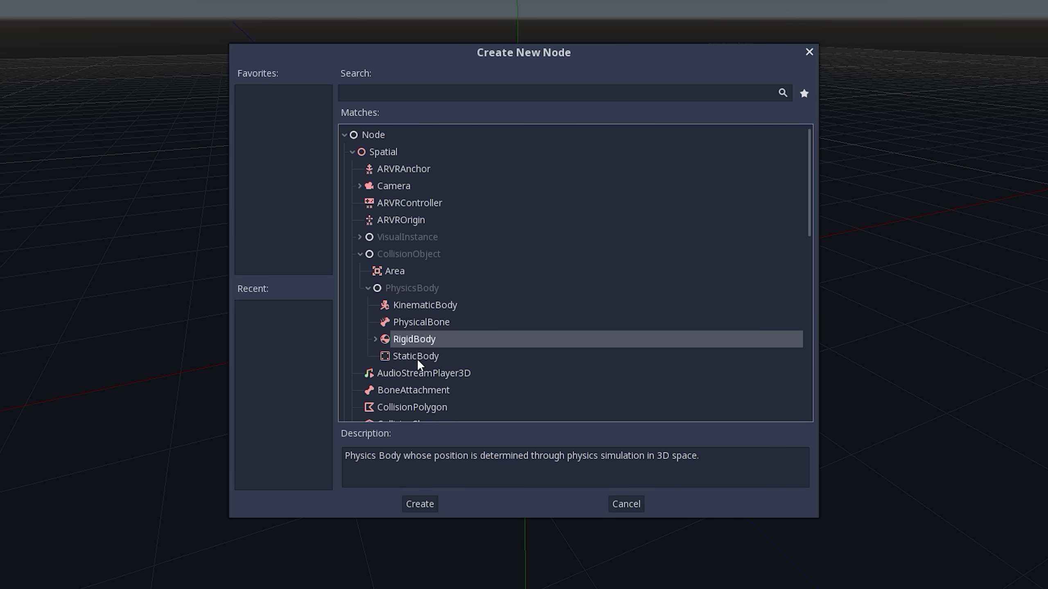
{"action": "left_click", "coordinate": [417, 357]}
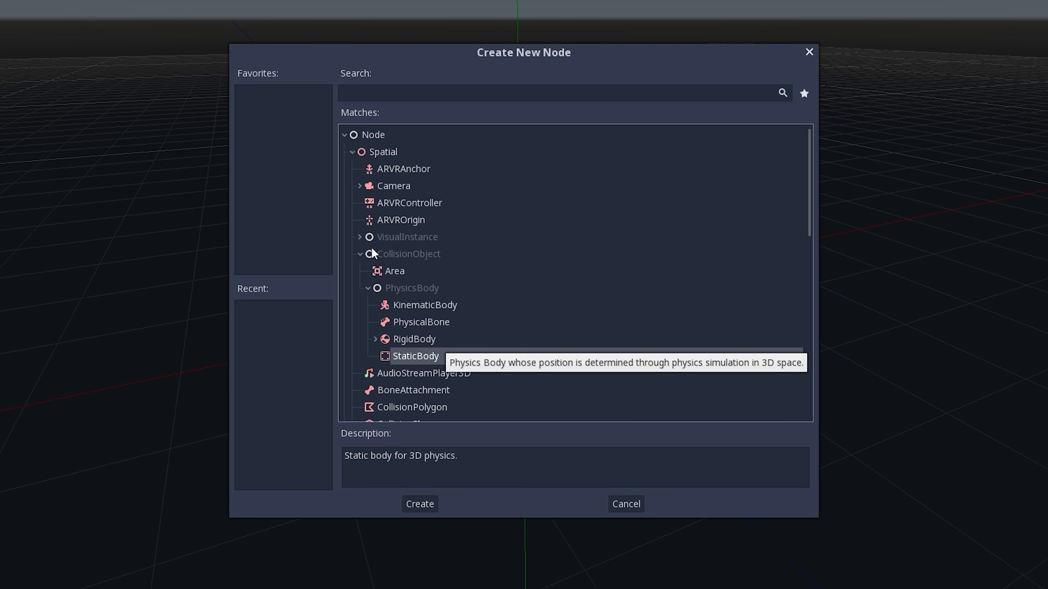
- Look up MeshInstance under VisualInstance and GeometryInstance, collapse and re-expand the Node tree, and close the dialog without creating a node
{"action": "left_click", "coordinate": [359, 238]}
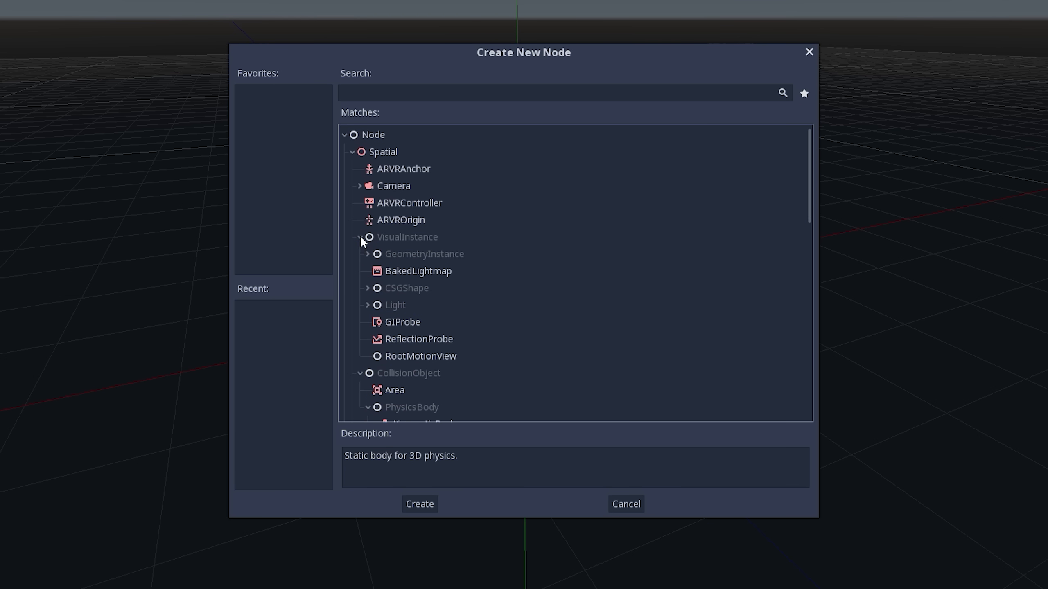
{"action": "left_click", "coordinate": [367, 254]}
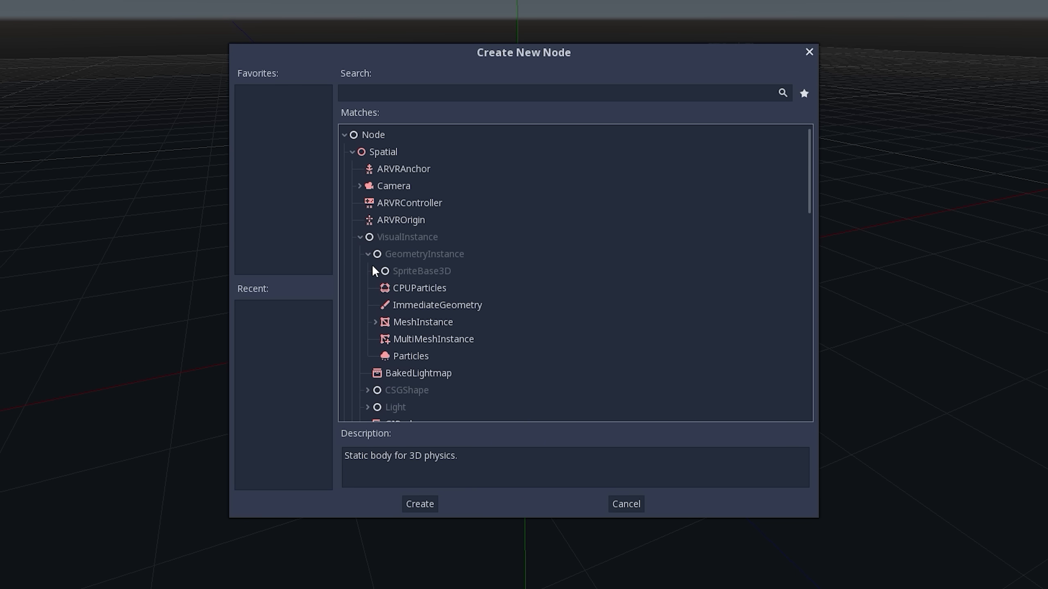
{"action": "left_click", "coordinate": [399, 324]}
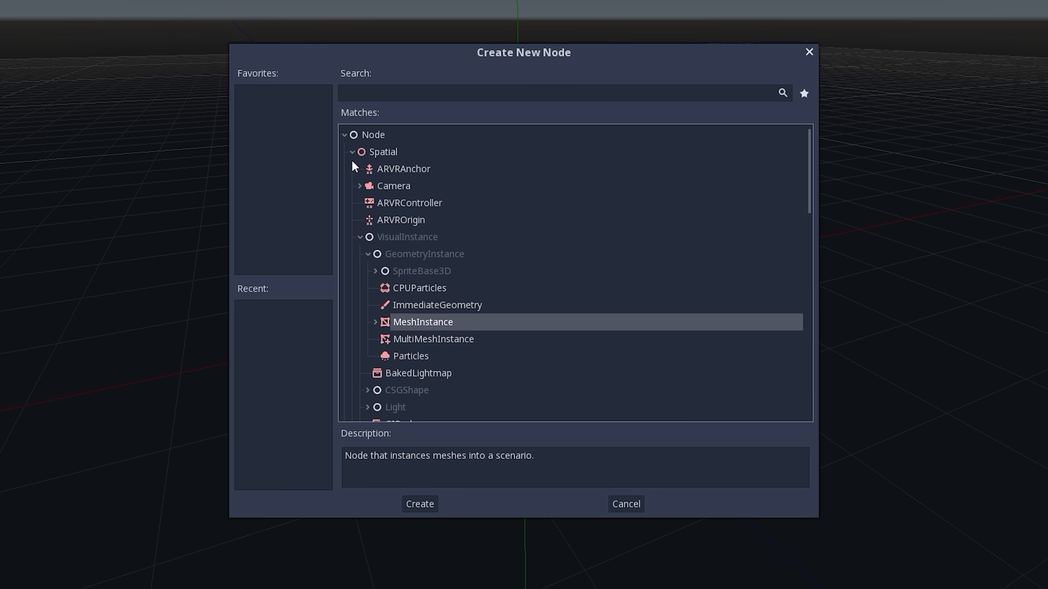
{"action": "left_click", "coordinate": [345, 135]}
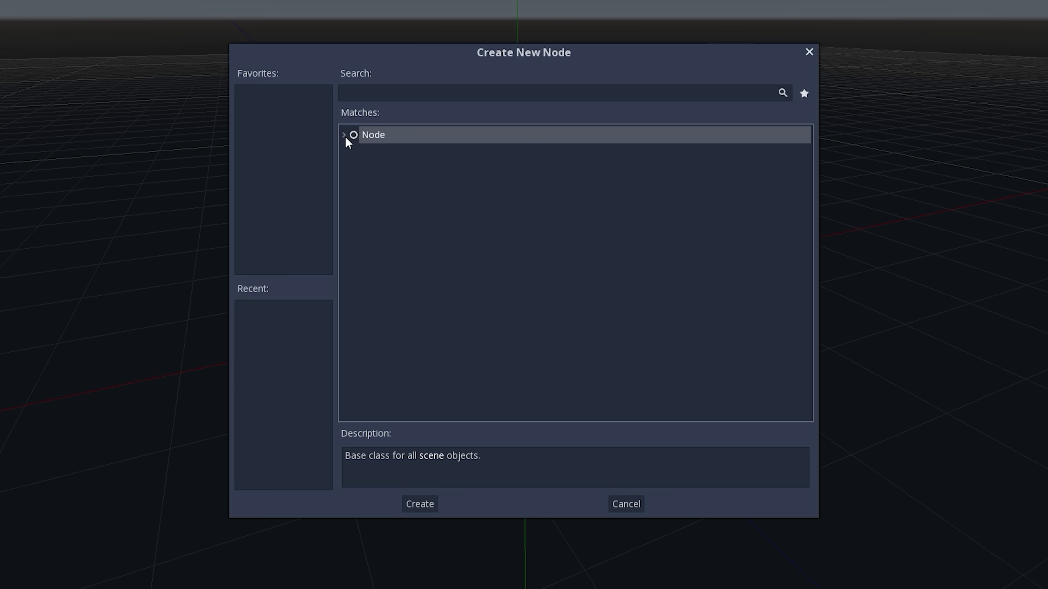
{"action": "left_click", "coordinate": [345, 136]}
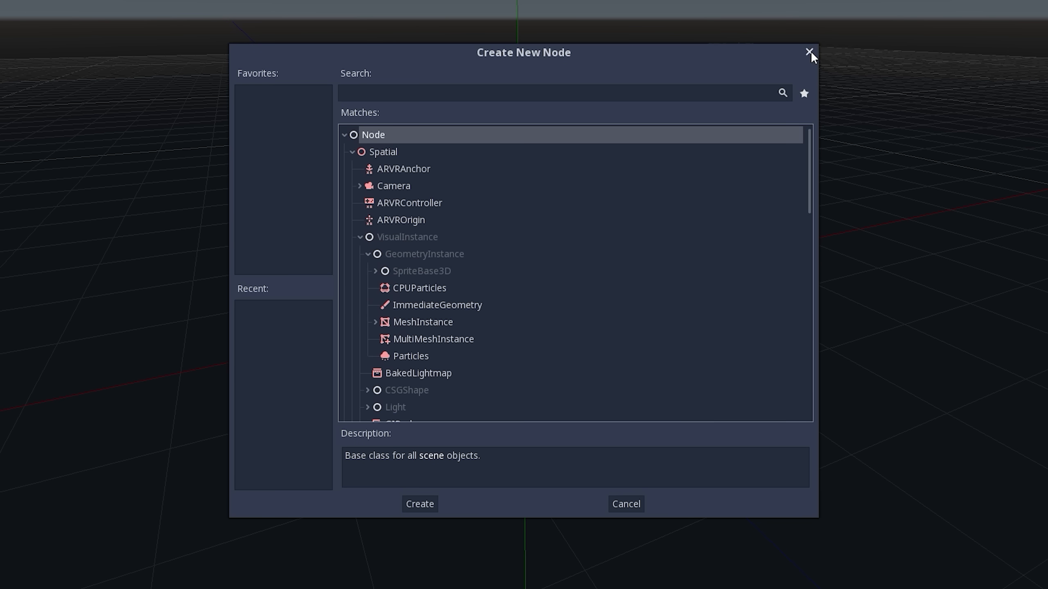
{"action": "left_click", "coordinate": [809, 52]}
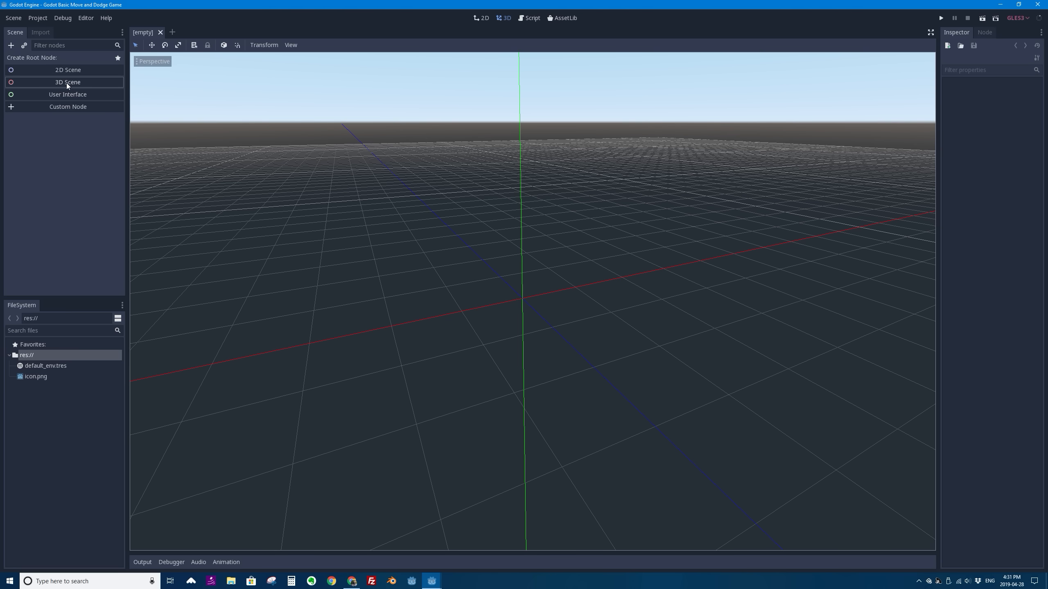
- Reopen the Create New Node dialog, review the Node, Spatial and CanvasItem branches once more, and close it without adding anything
{"action": "left_click", "coordinate": [10, 46]}
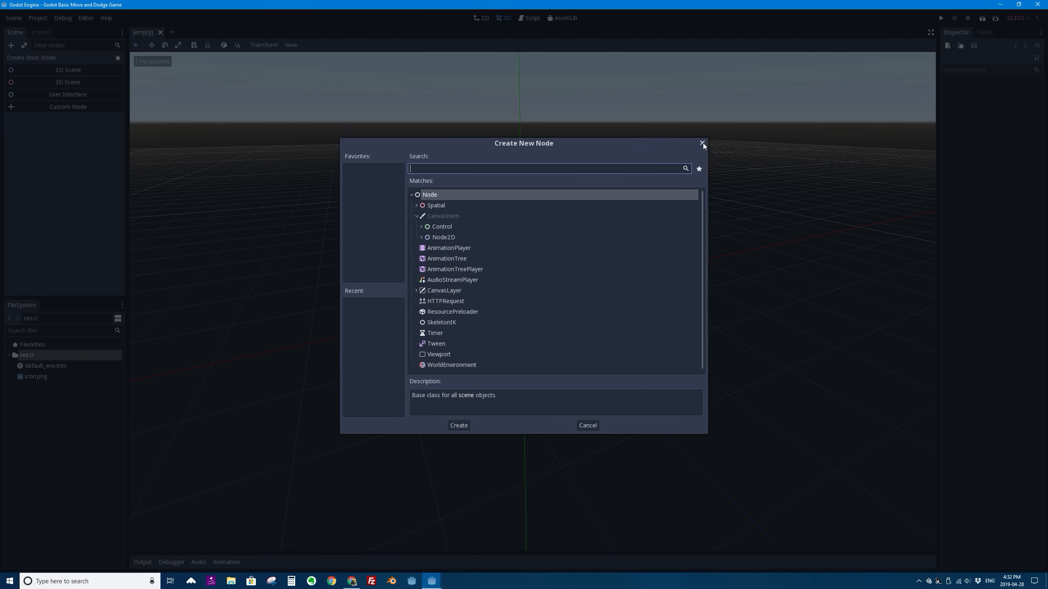
{"action": "left_click", "coordinate": [412, 195]}
{"action": "left_click", "coordinate": [412, 195]}
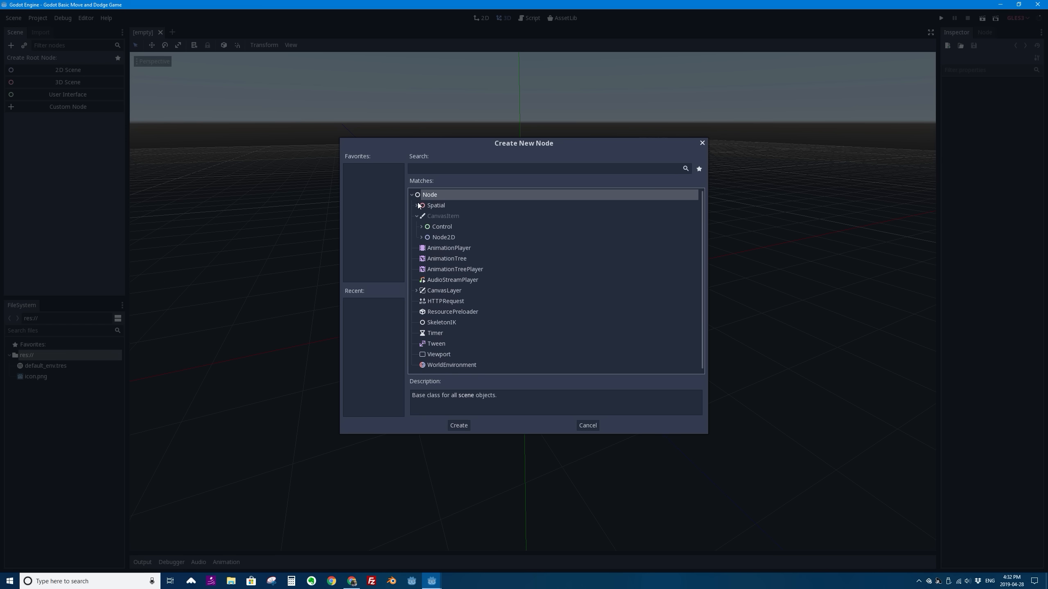
{"action": "left_click", "coordinate": [416, 205]}
{"action": "left_click", "coordinate": [417, 205]}
{"action": "left_click", "coordinate": [417, 216]}
{"action": "left_click", "coordinate": [417, 216]}
{"action": "left_click", "coordinate": [417, 216]}
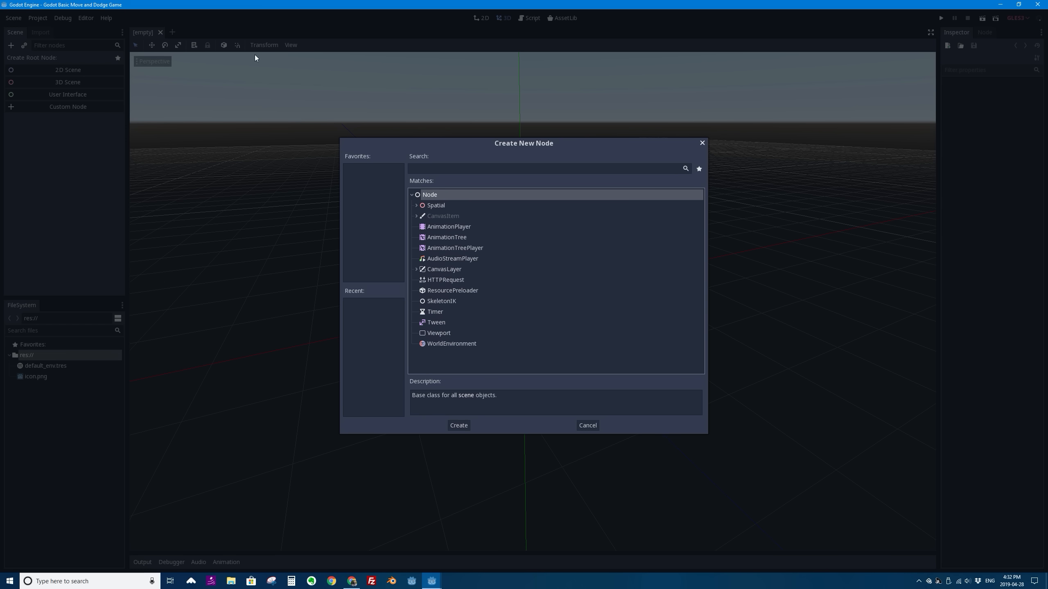
{"action": "left_click", "coordinate": [701, 142]}
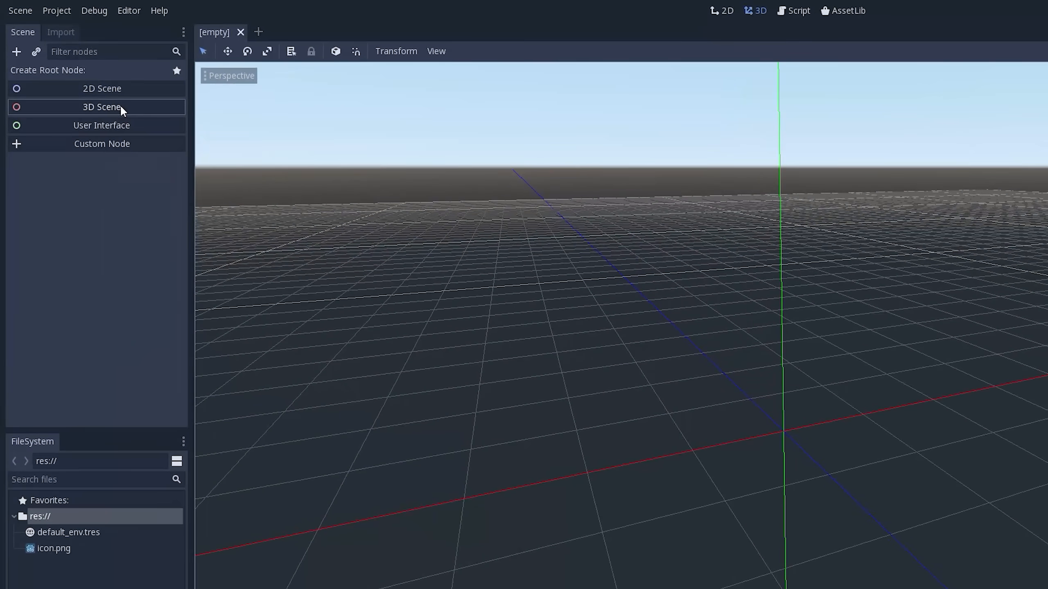
- Create a 3D Scene root node in the empty scene
{"action": "left_click", "coordinate": [121, 108]}
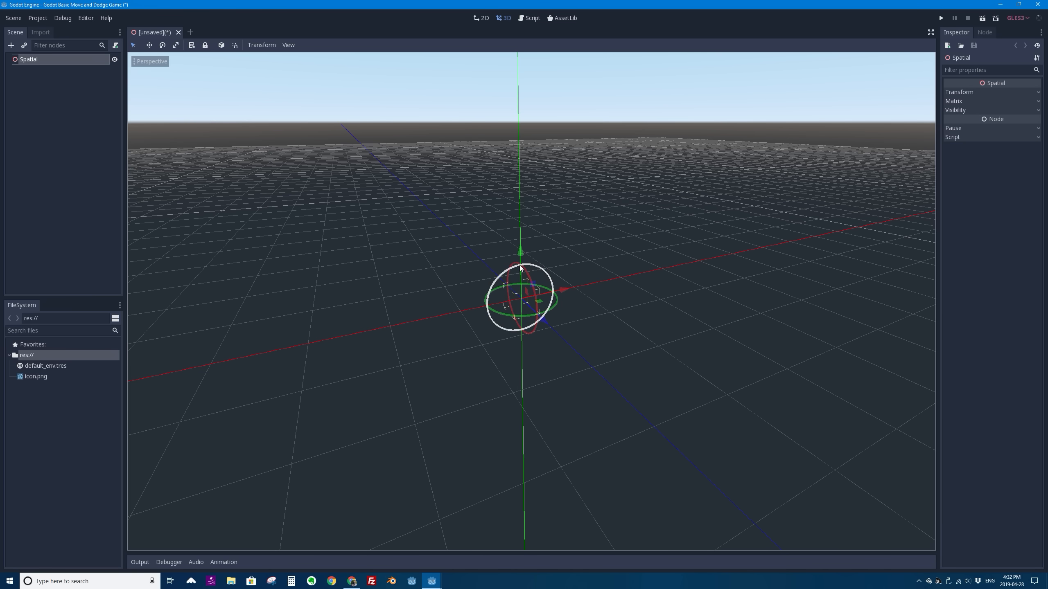
- Try moving the Spatial node up the Y axis and sideways with its gizmo, and undo both moves
{"action": "left_click_drag", "start_coordinate": [521, 252], "coordinate": [521, 195]}
{"action": "mouse_move", "coordinate": [564, 236]}
{"action": "left_mouse_down"}
{"action": "mouse_move", "coordinate": [614, 228]}
{"action": "mouse_move", "coordinate": [573, 240]}
{"action": "left_mouse_up"}
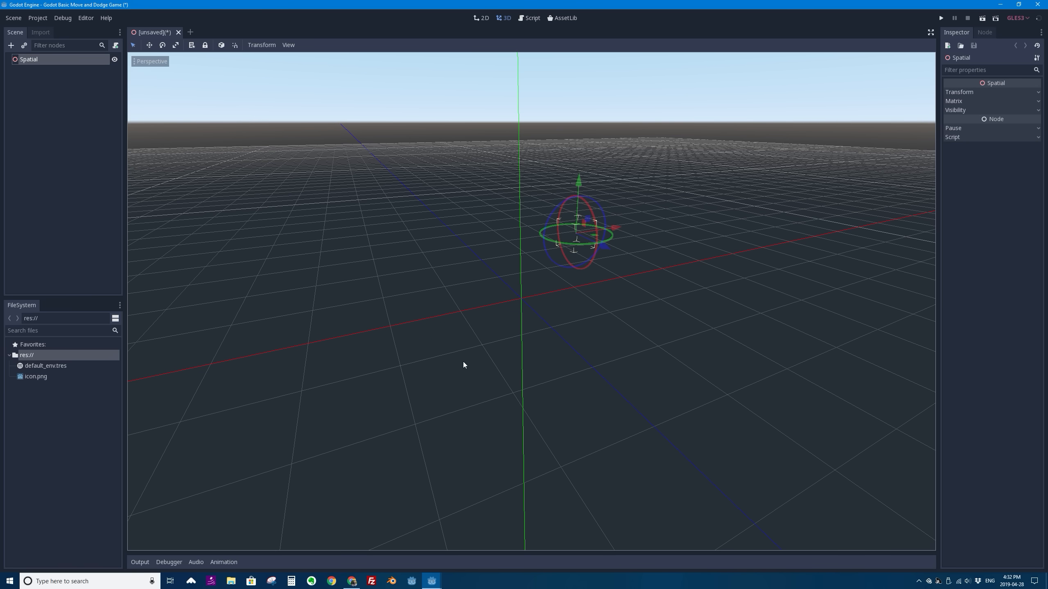
{"action": "key", "text": "ctrl+z"}
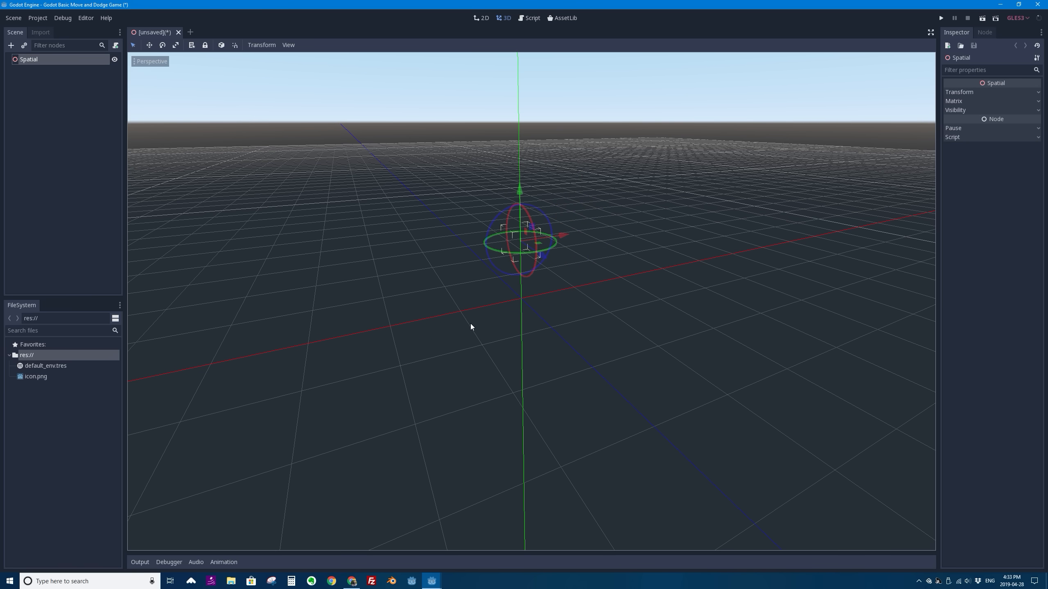
{"action": "key", "text": "ctrl+z"}
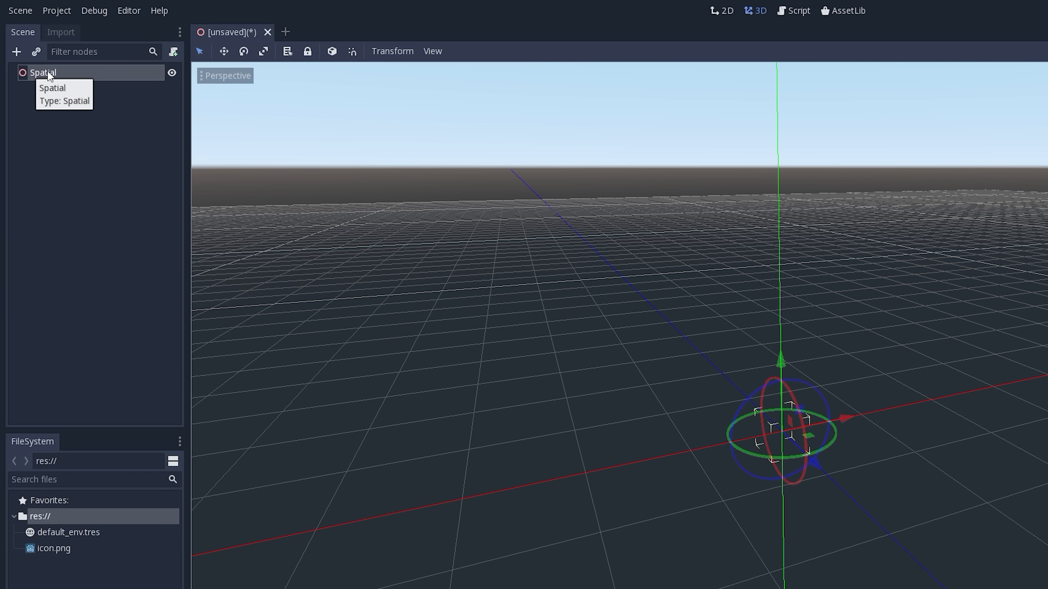
- Rename the Spatial root node as Level
{"action": "double_click", "coordinate": [47, 73]}
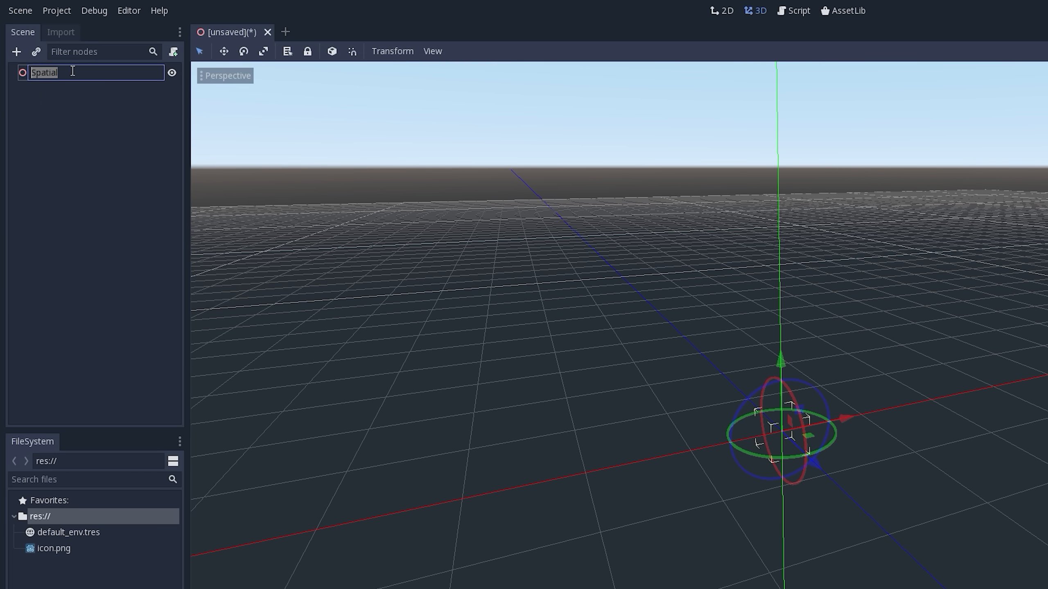
{"action": "type", "text": "Level"}
{"action": "key", "text": "Return"}
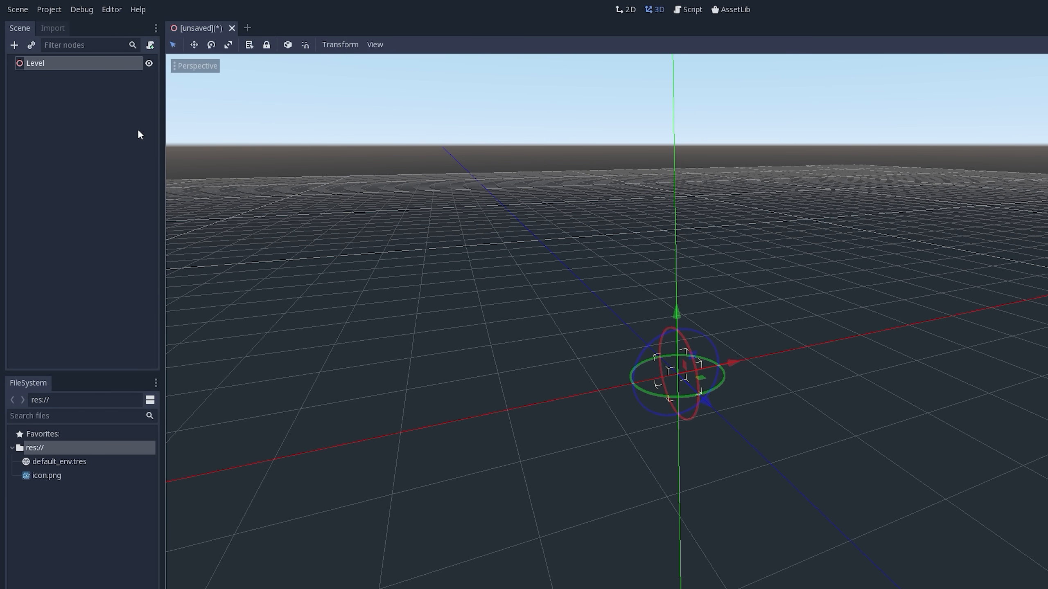
- Add a RigidBody node as a child of Level, looking through the Spatial physics bodies and searching for "rigid"
{"action": "left_click", "coordinate": [14, 44]}
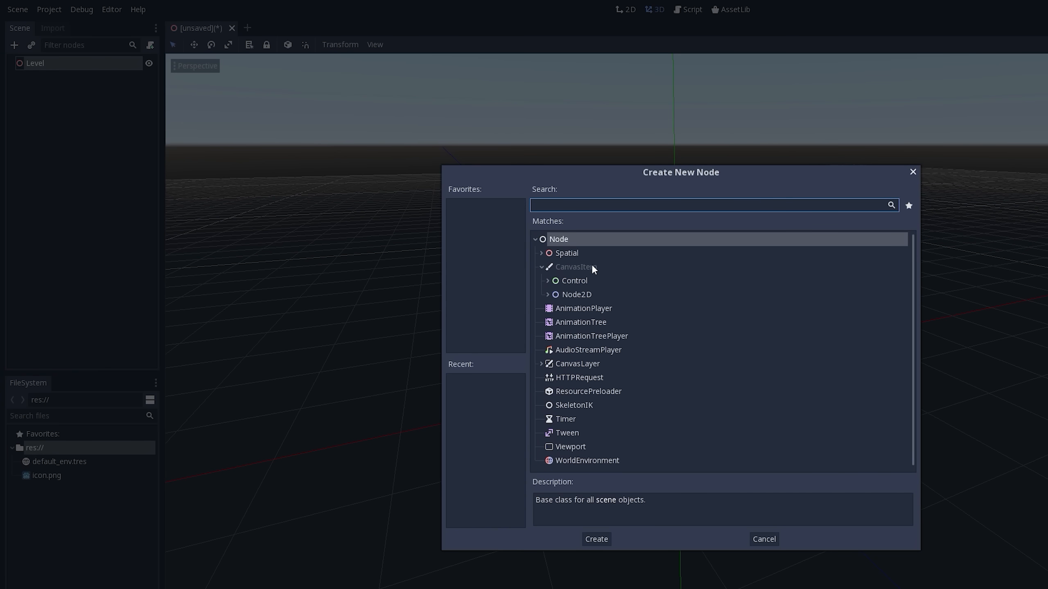
{"action": "left_click", "coordinate": [540, 253]}
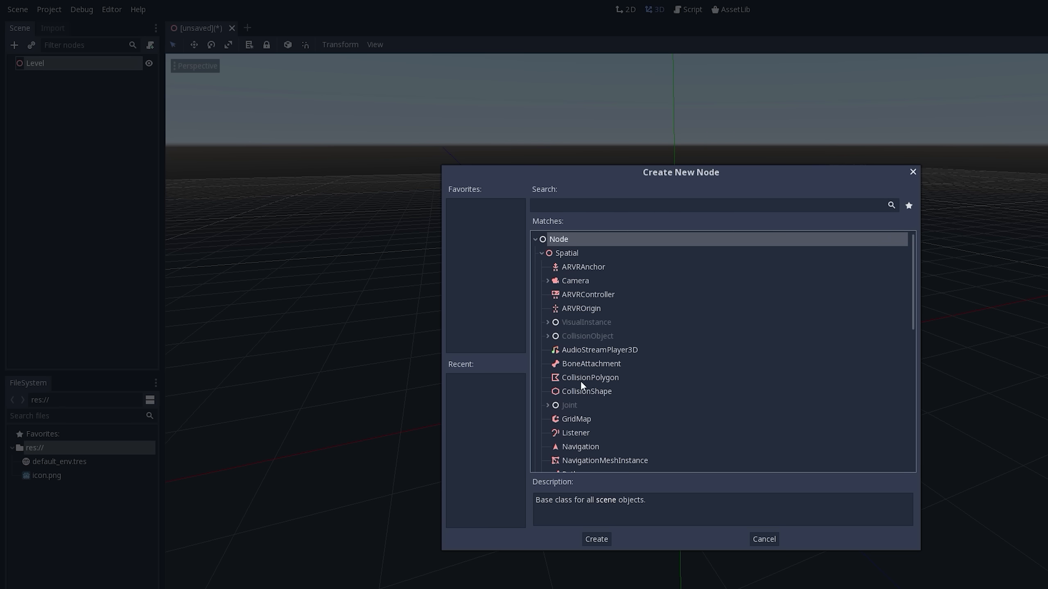
{"action": "left_click", "coordinate": [545, 336]}
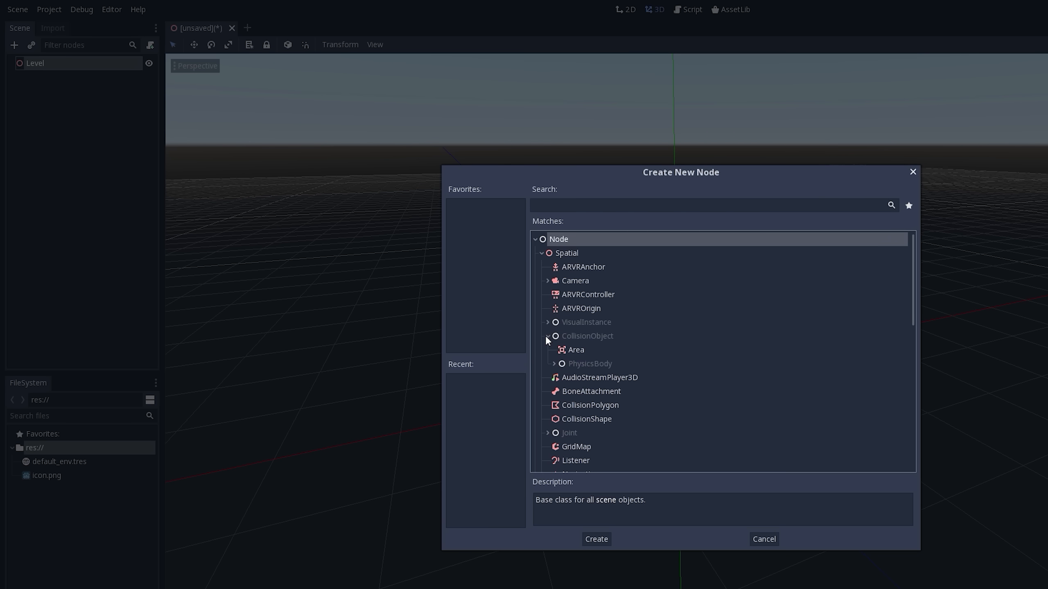
{"action": "left_click", "coordinate": [554, 364]}
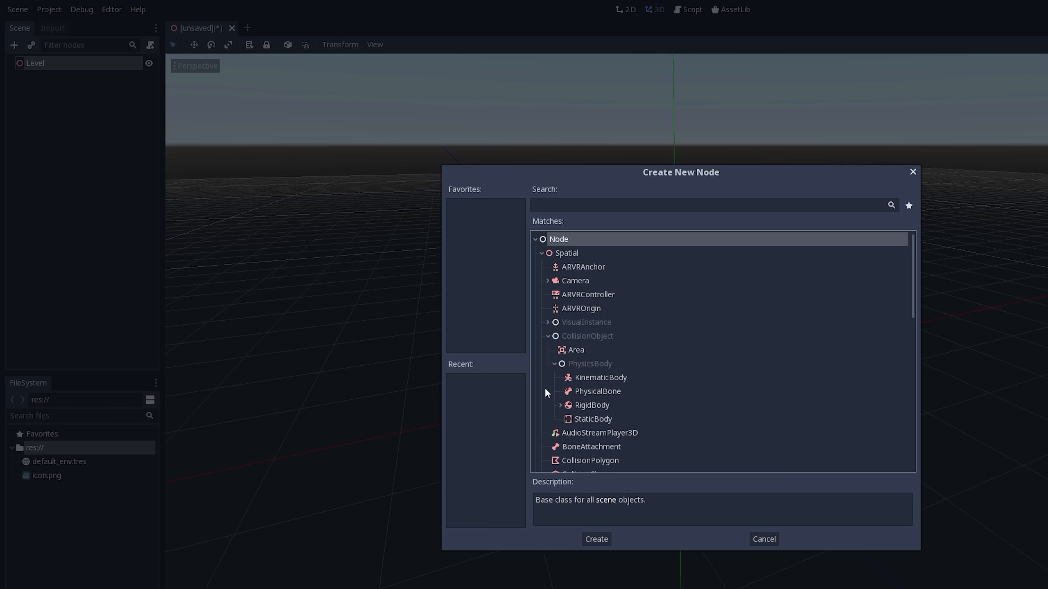
{"action": "left_click", "coordinate": [585, 403]}
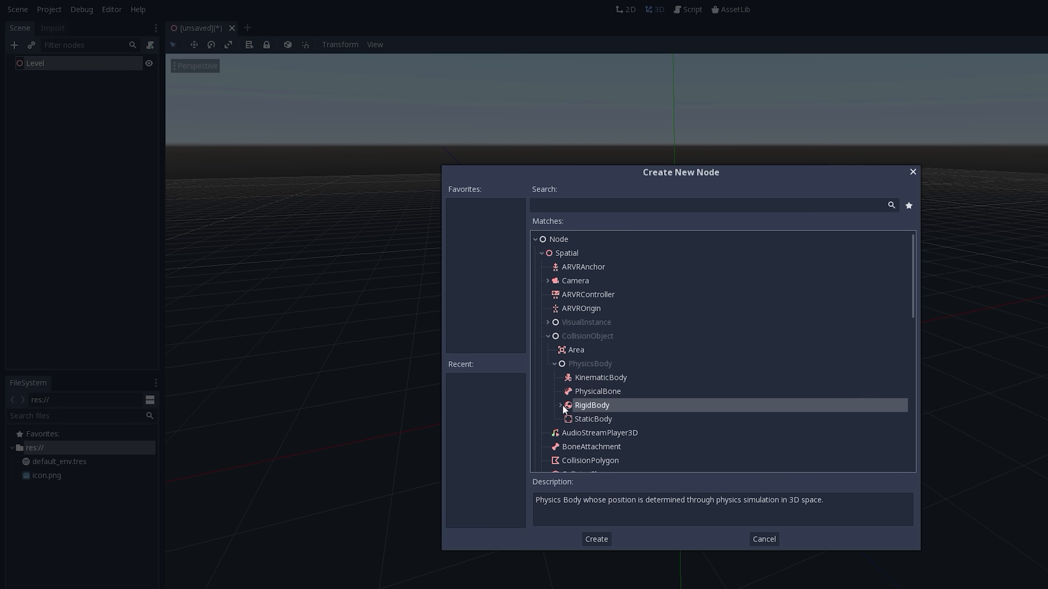
{"action": "left_click", "coordinate": [560, 405]}
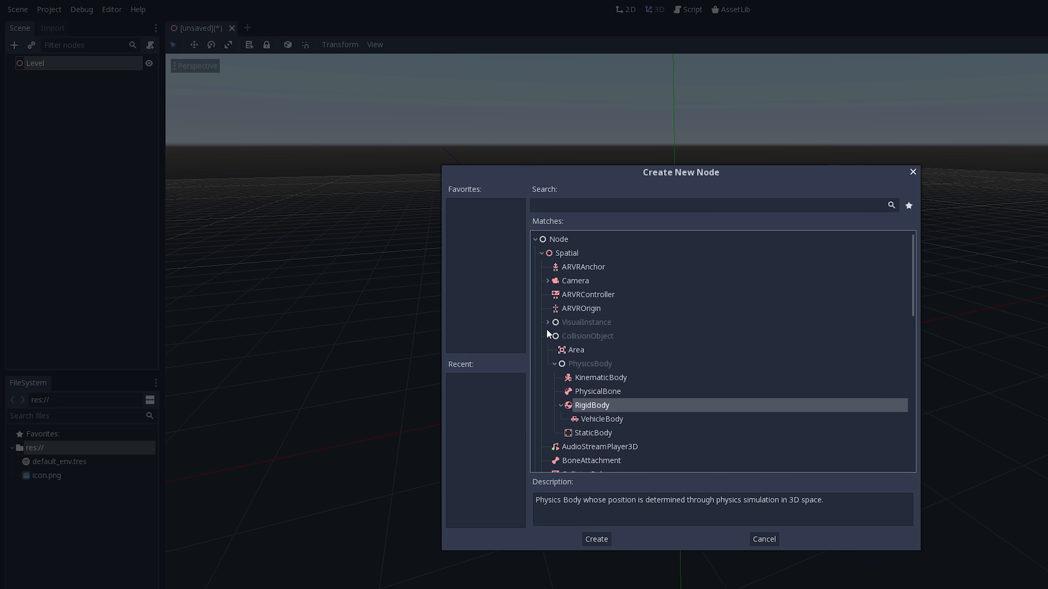
{"action": "left_click", "coordinate": [588, 203]}
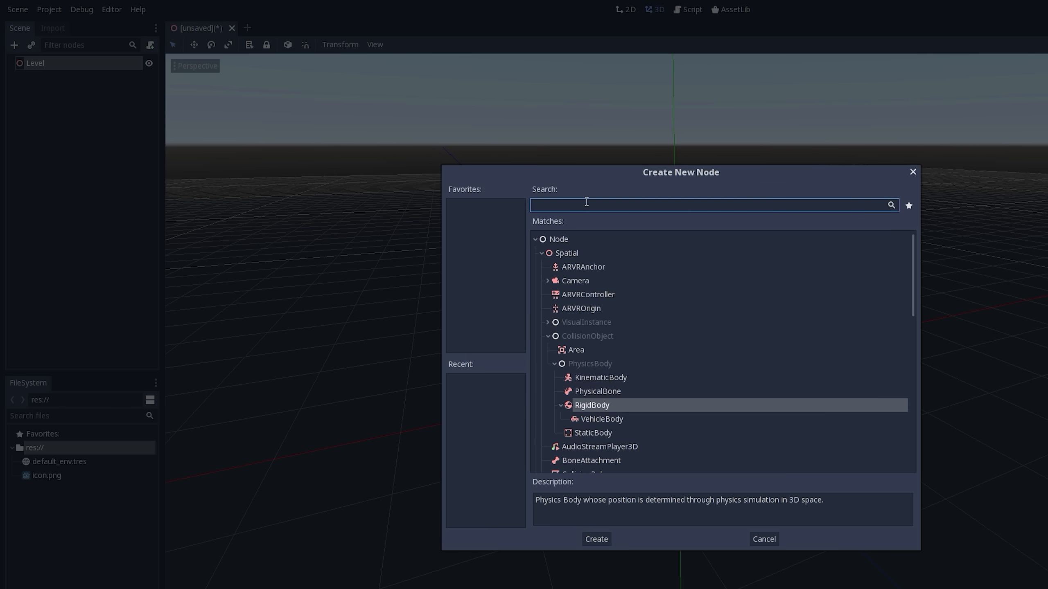
{"action": "type", "text": "rigid"}
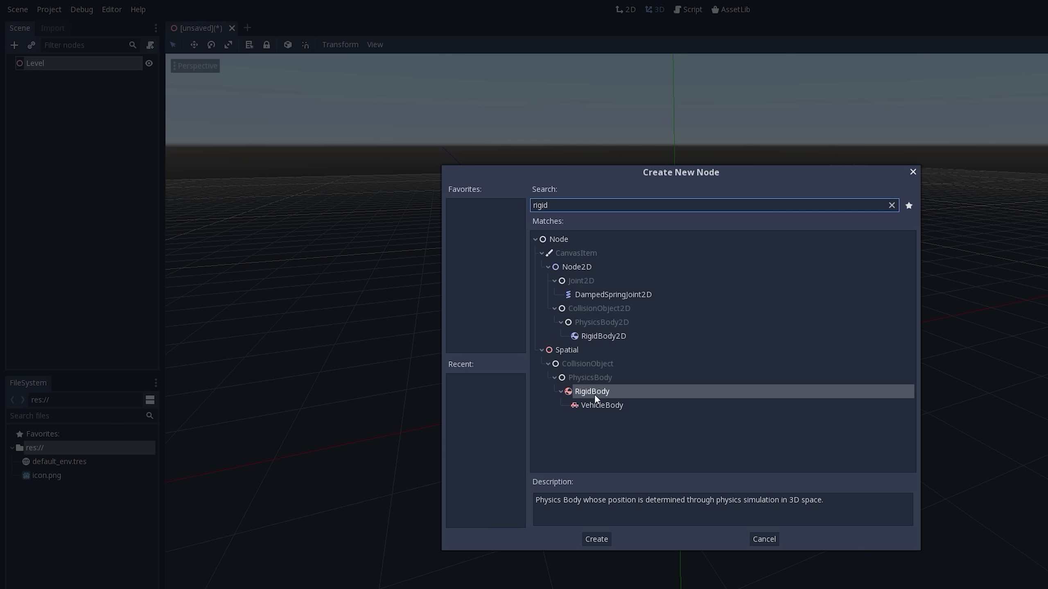
{"action": "double_click", "coordinate": [571, 393]}
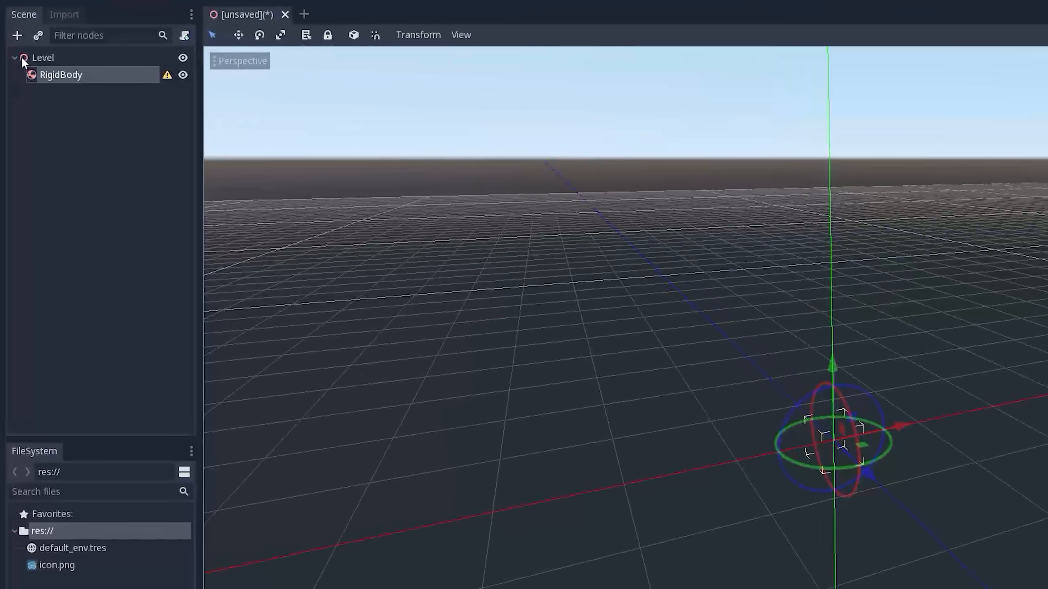
- Rename the RigidBody node under Level as Box
{"action": "left_click", "coordinate": [36, 58]}
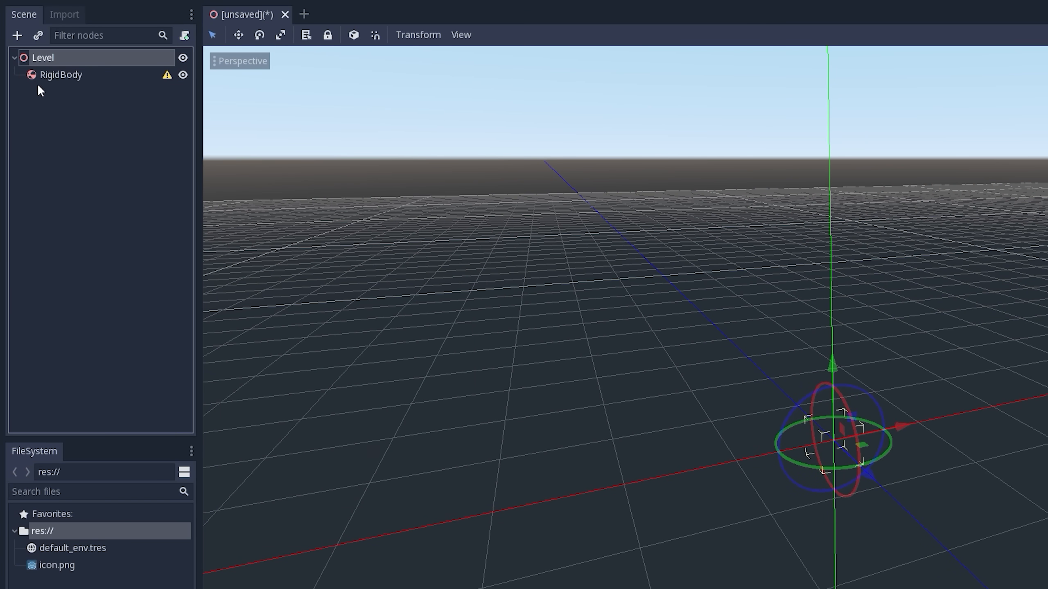
{"action": "left_click", "coordinate": [13, 58]}
{"action": "left_click", "coordinate": [13, 57]}
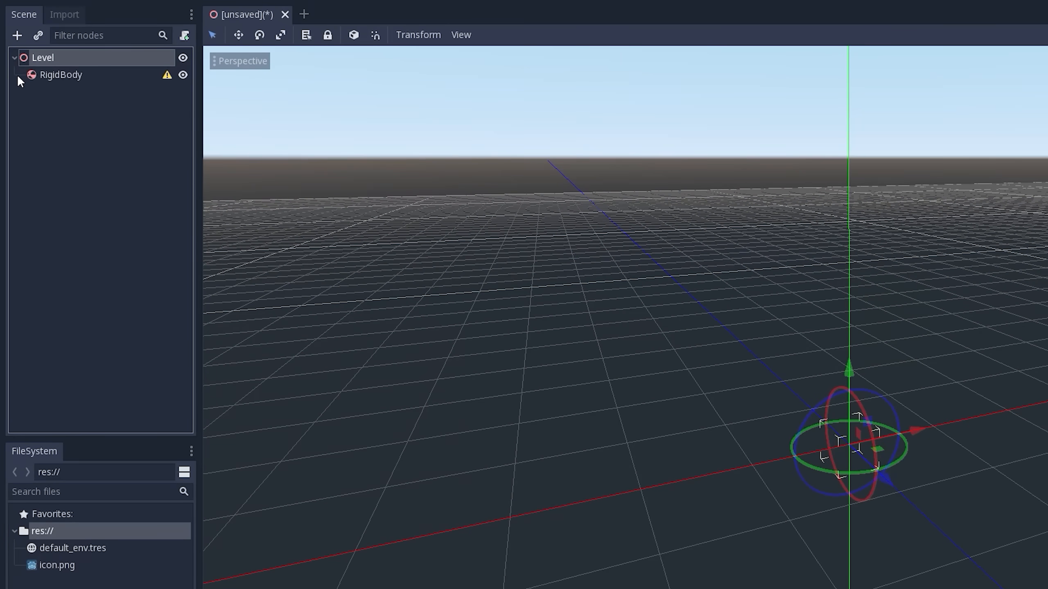
{"action": "left_click", "coordinate": [41, 74]}
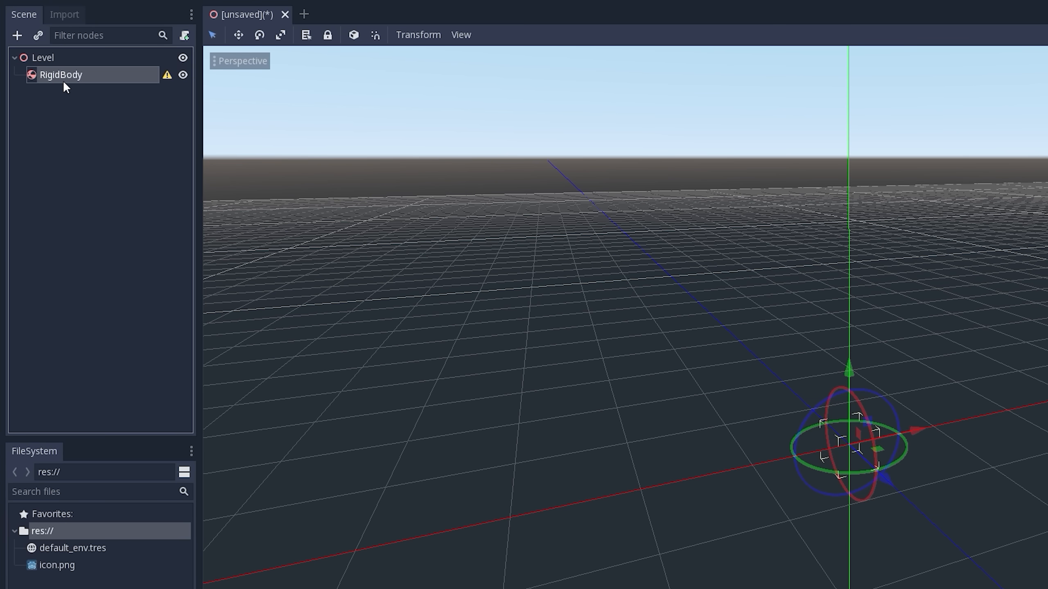
{"action": "left_click", "coordinate": [70, 76]}
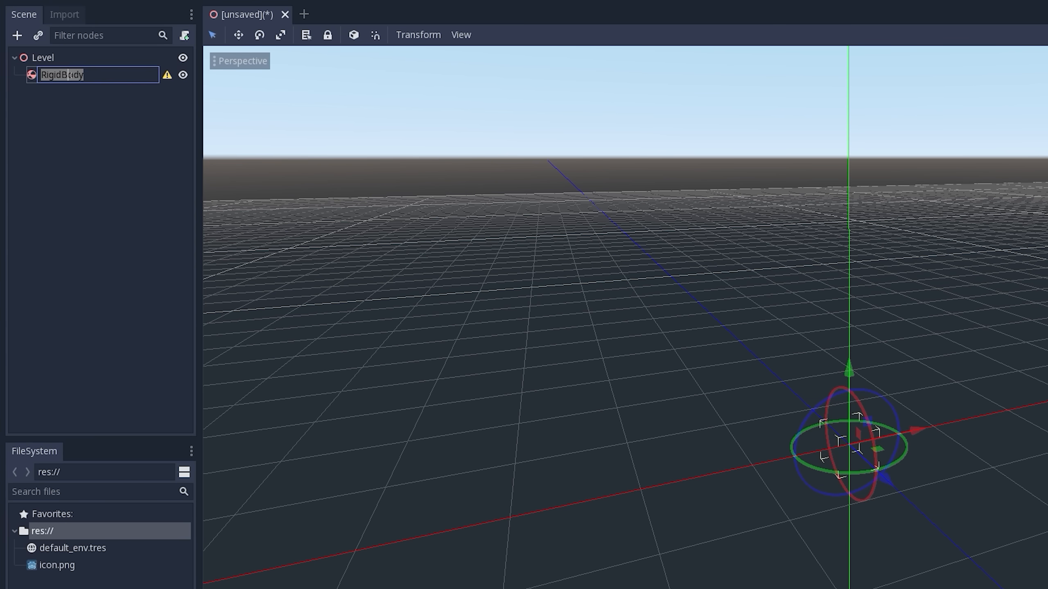
{"action": "type", "text": "Box"}
{"action": "key", "text": "Return"}
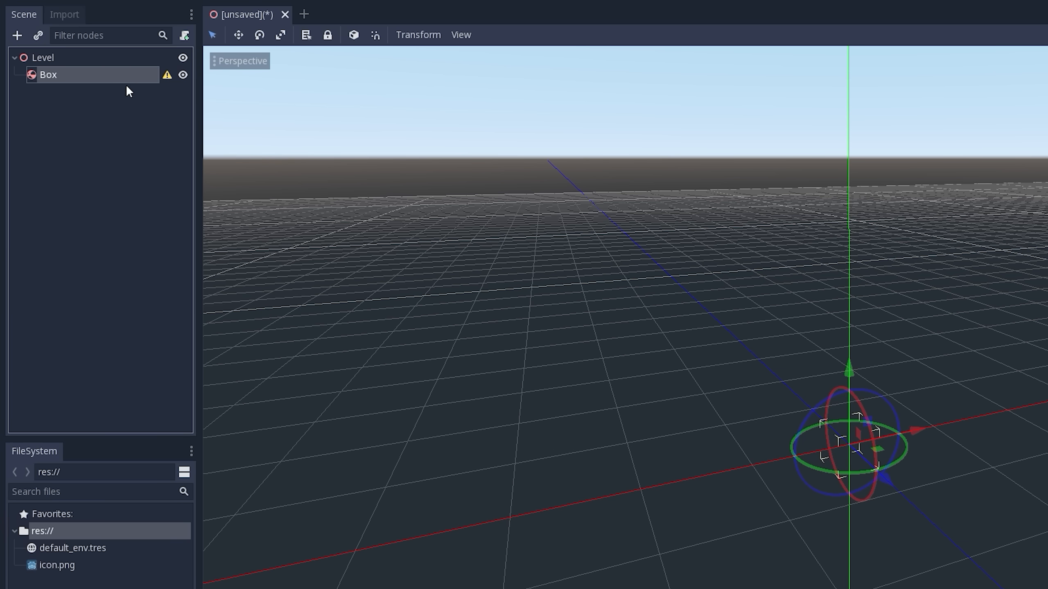
- Read the Box node's configuration warning and dismiss it
{"action": "left_click", "coordinate": [167, 74]}
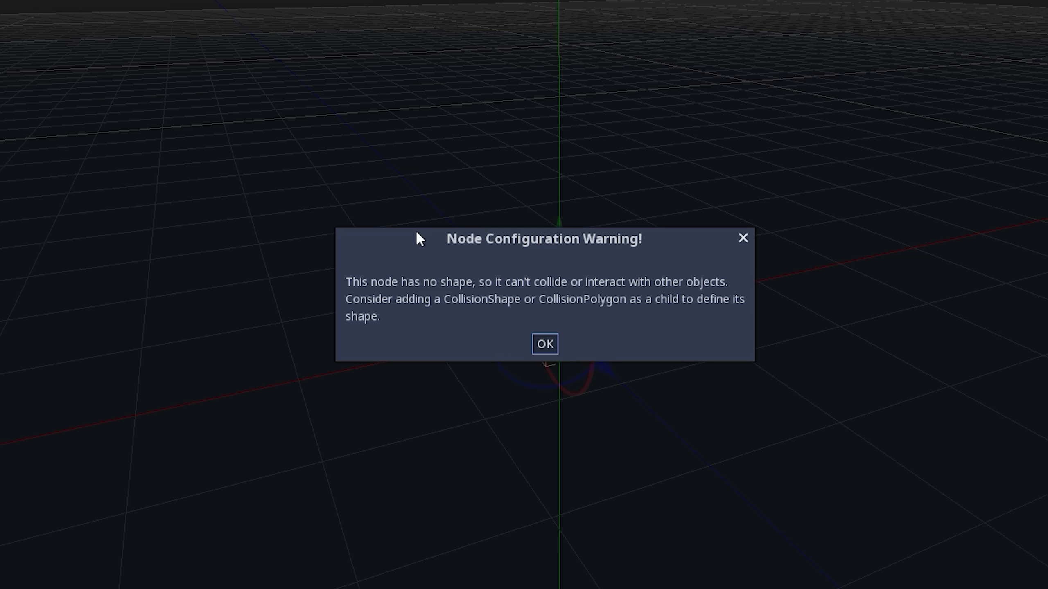
{"action": "left_click", "coordinate": [545, 344]}
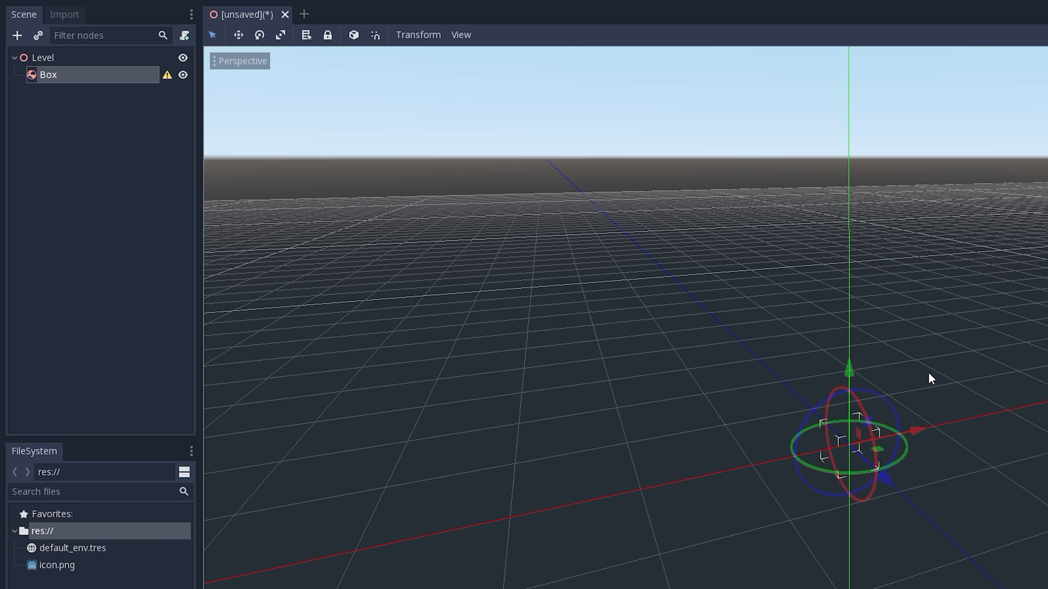
{"action": "left_click", "coordinate": [38, 60]}
- Add a CollisionShape node as a child of Box, searching the node types for "colli"
{"action": "left_click", "coordinate": [63, 73]}
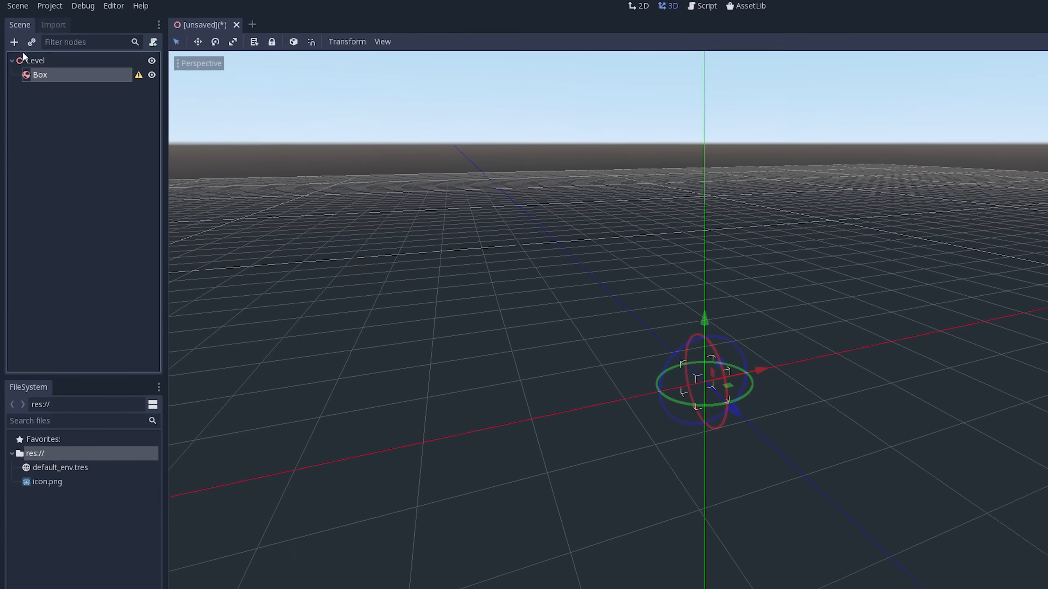
{"action": "left_click", "coordinate": [14, 42]}
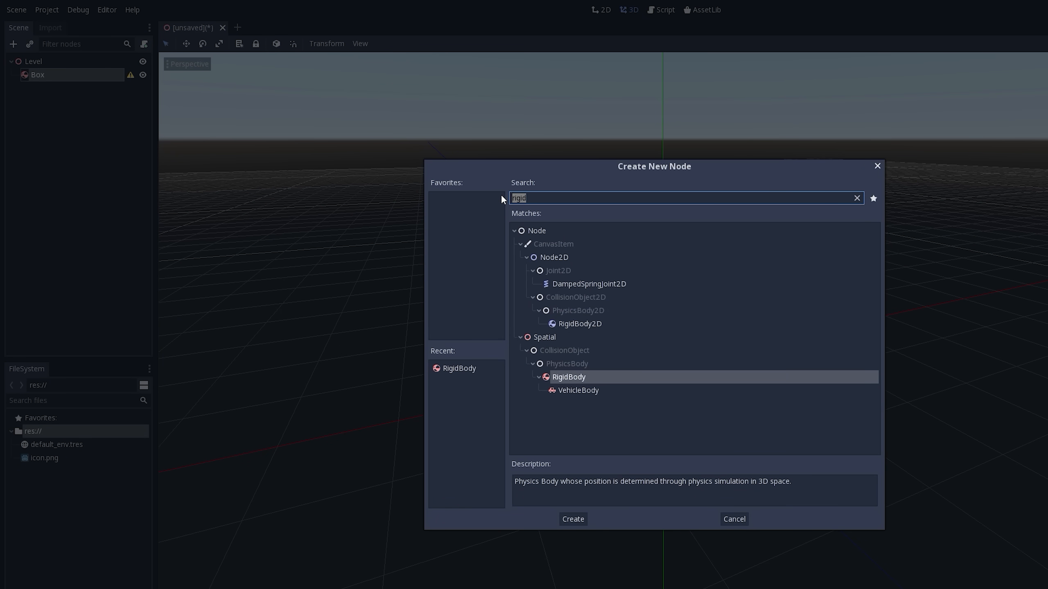
{"action": "key", "text": "BackSpace"}
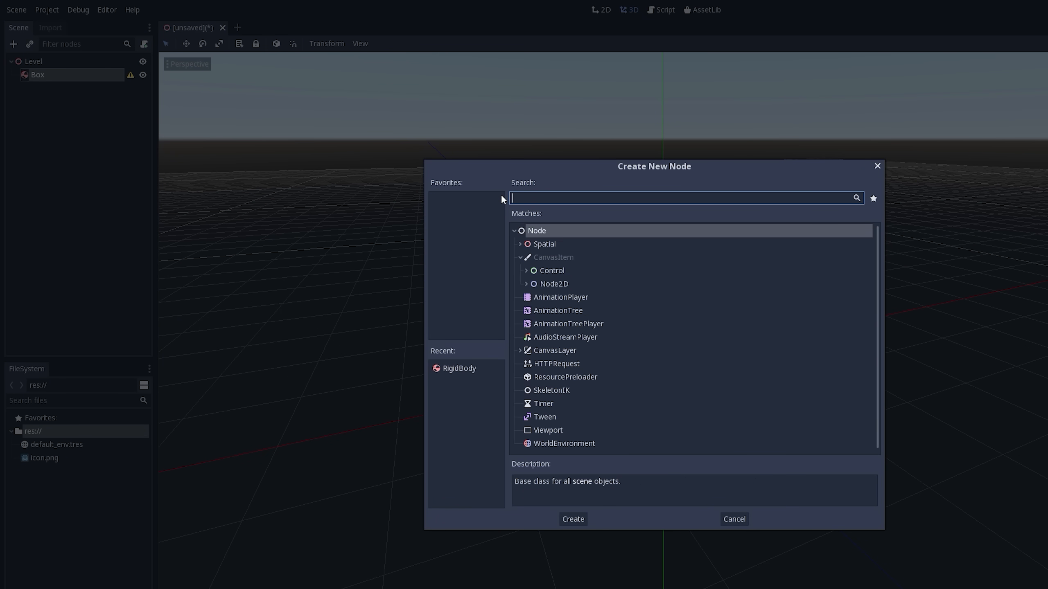
{"action": "left_click", "coordinate": [521, 245]}
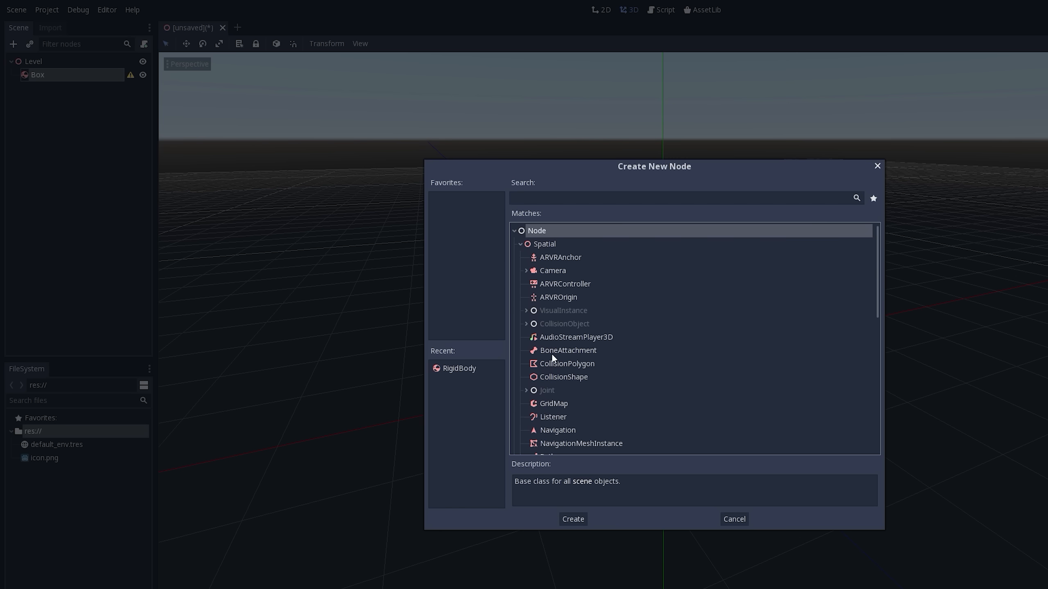
{"action": "left_click", "coordinate": [526, 325]}
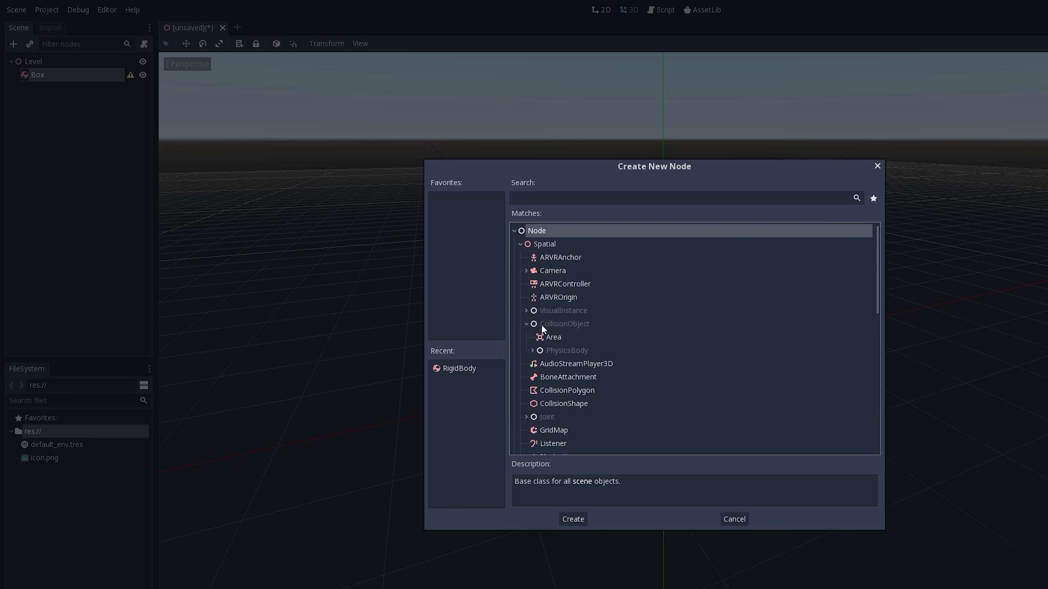
{"action": "left_click", "coordinate": [526, 324]}
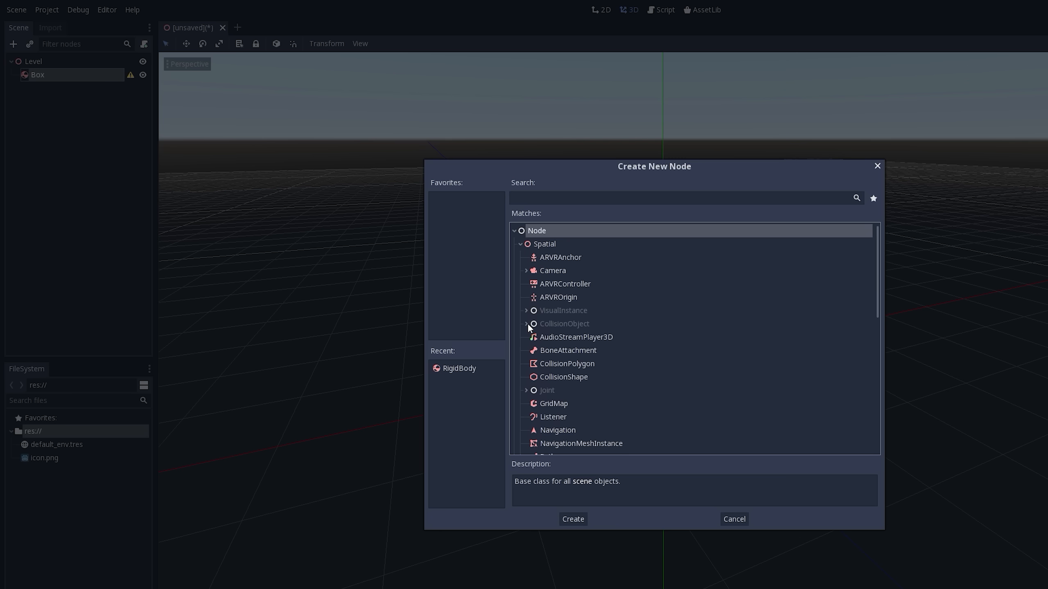
{"action": "left_click", "coordinate": [548, 377]}
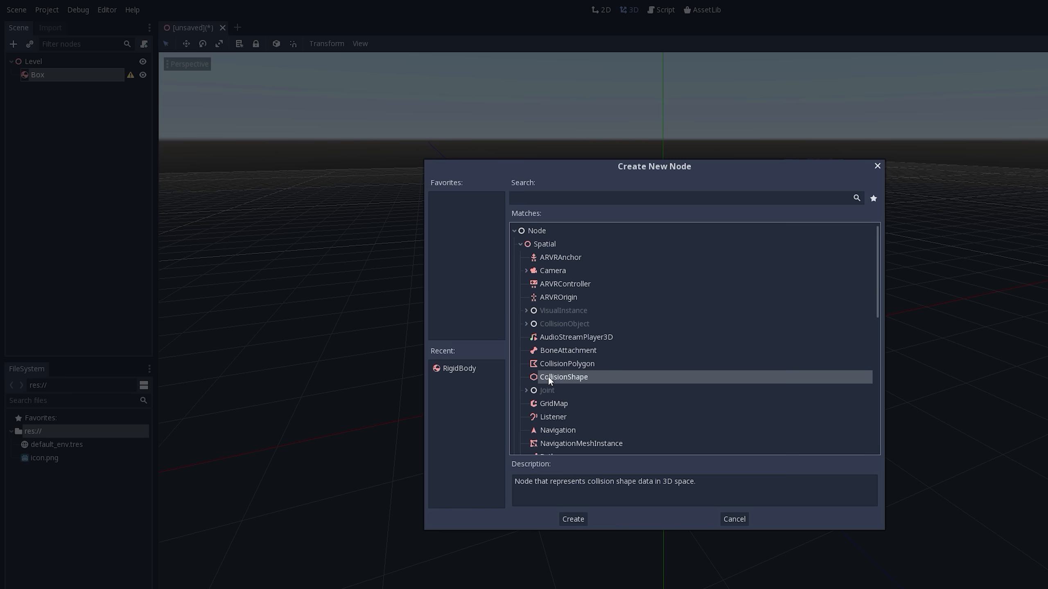
{"action": "left_click", "coordinate": [521, 245]}
{"action": "left_click", "coordinate": [513, 231]}
{"action": "left_click", "coordinate": [539, 199]}
{"action": "type", "text": "co"}
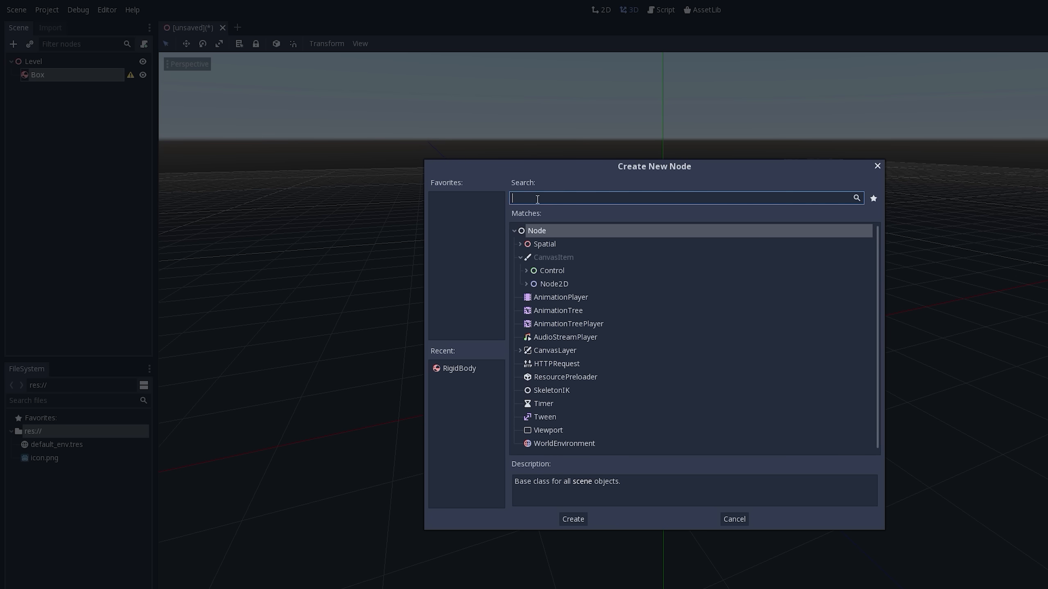
{"action": "type", "text": "lli"}
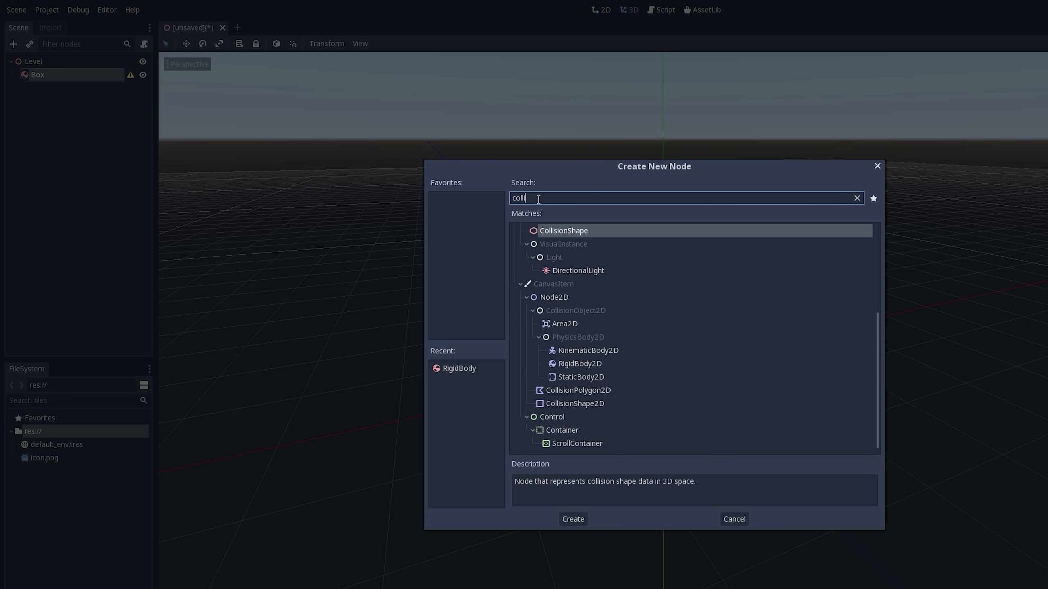
{"action": "double_click", "coordinate": [569, 232]}
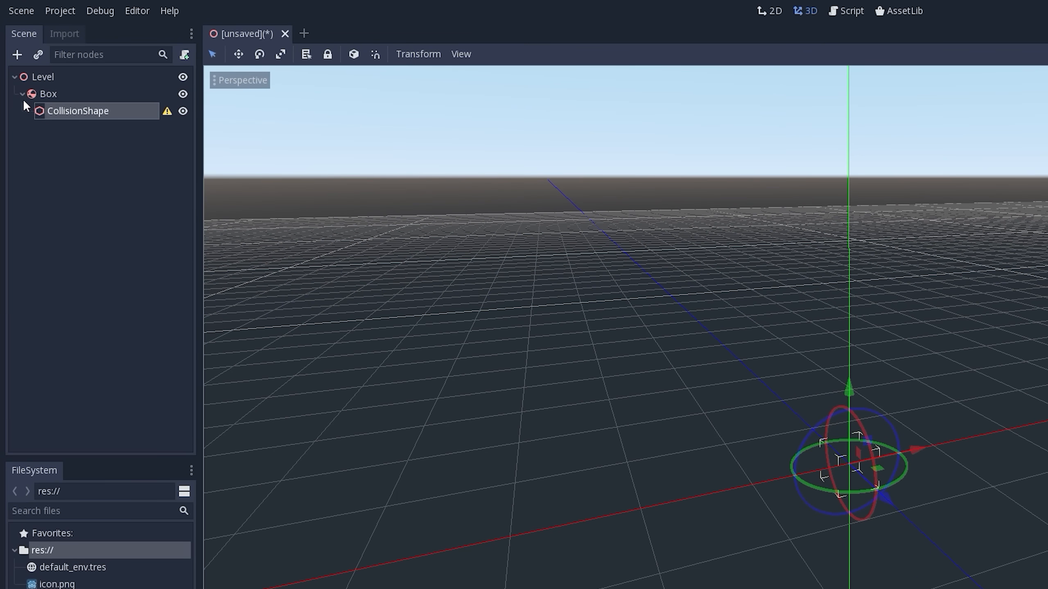
- Try reparenting the CollisionShape node from Box to directly under Level
{"action": "left_click", "coordinate": [32, 97]}
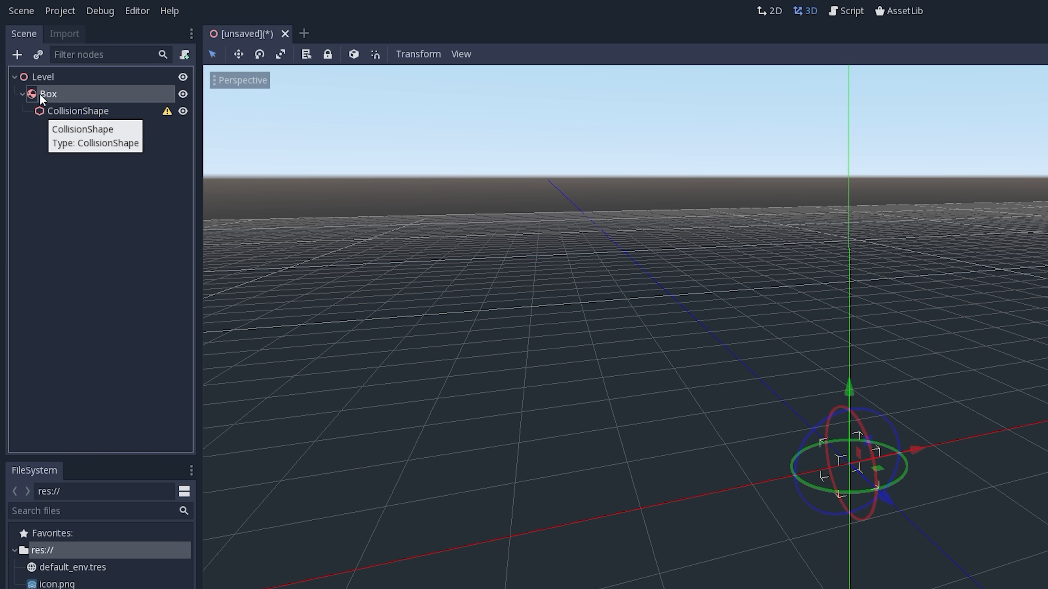
{"action": "left_click", "coordinate": [33, 79]}
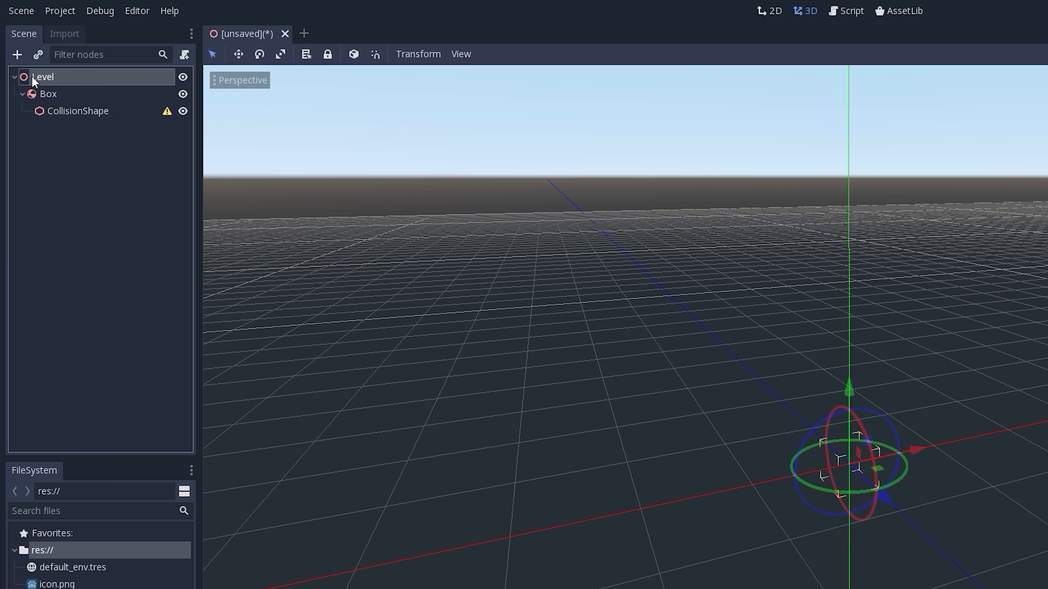
{"action": "left_click", "coordinate": [68, 112]}
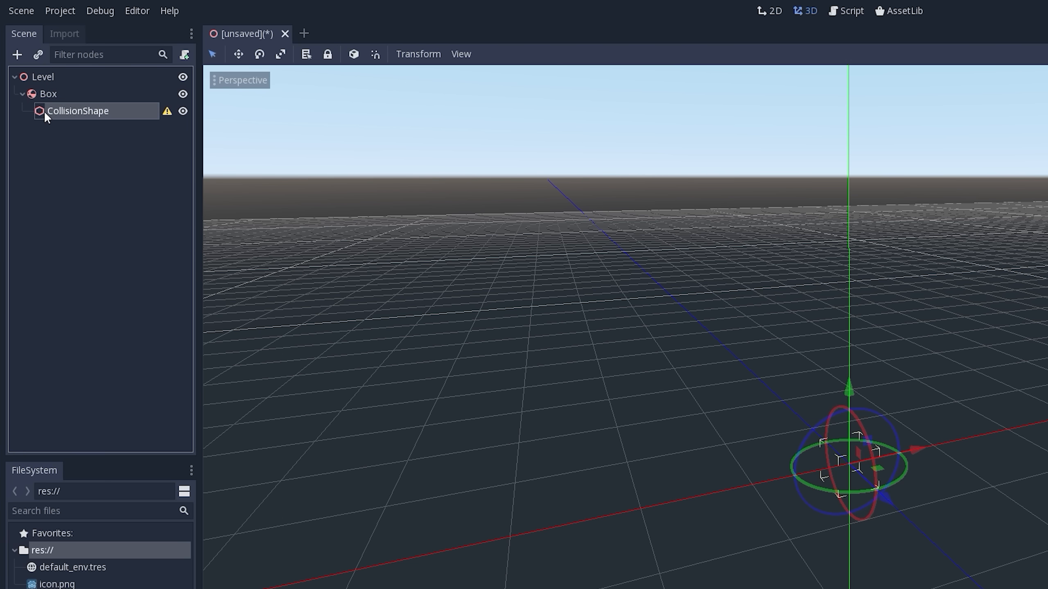
{"action": "left_click_drag", "start_coordinate": [44, 111], "coordinate": [30, 74]}
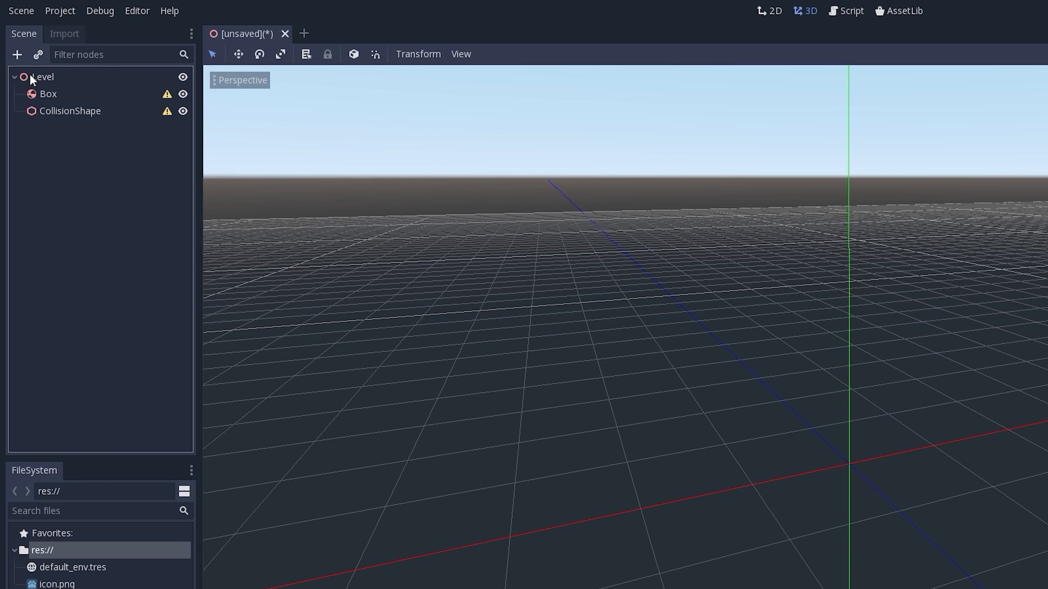
{"action": "left_click", "coordinate": [29, 97]}
{"action": "left_click", "coordinate": [9, 108]}
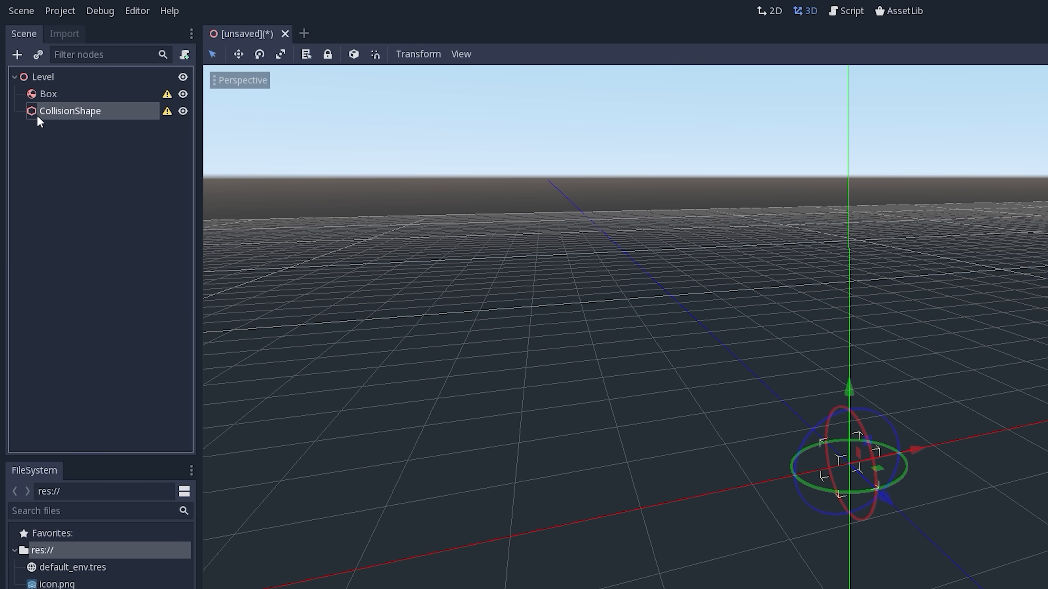
{"action": "left_click", "coordinate": [34, 96]}
{"action": "left_click", "coordinate": [25, 75]}
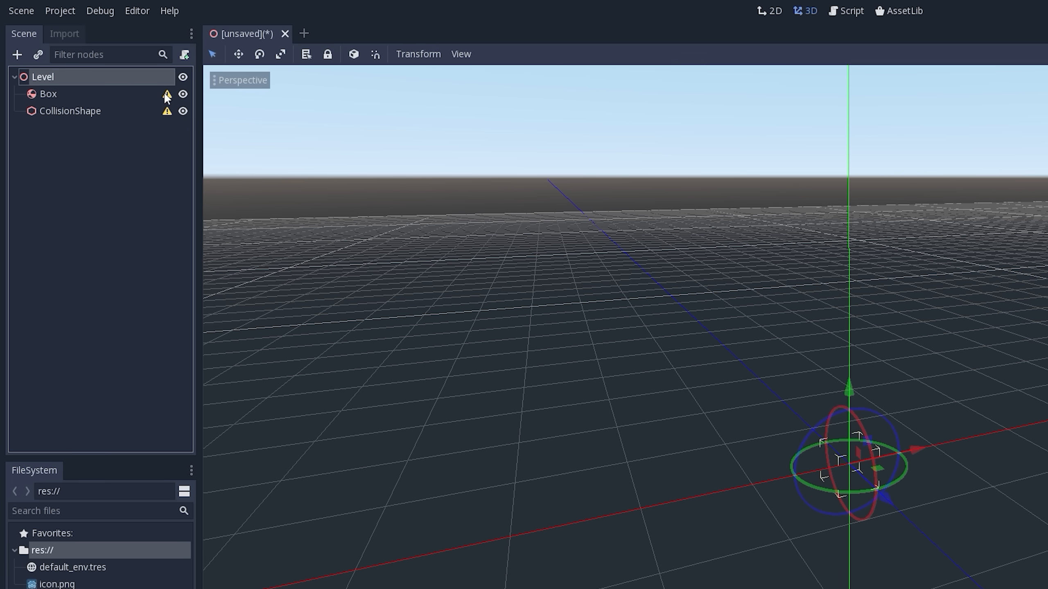
- Reparent the CollisionShape node back under Box and select Box
{"action": "left_click", "coordinate": [32, 110]}
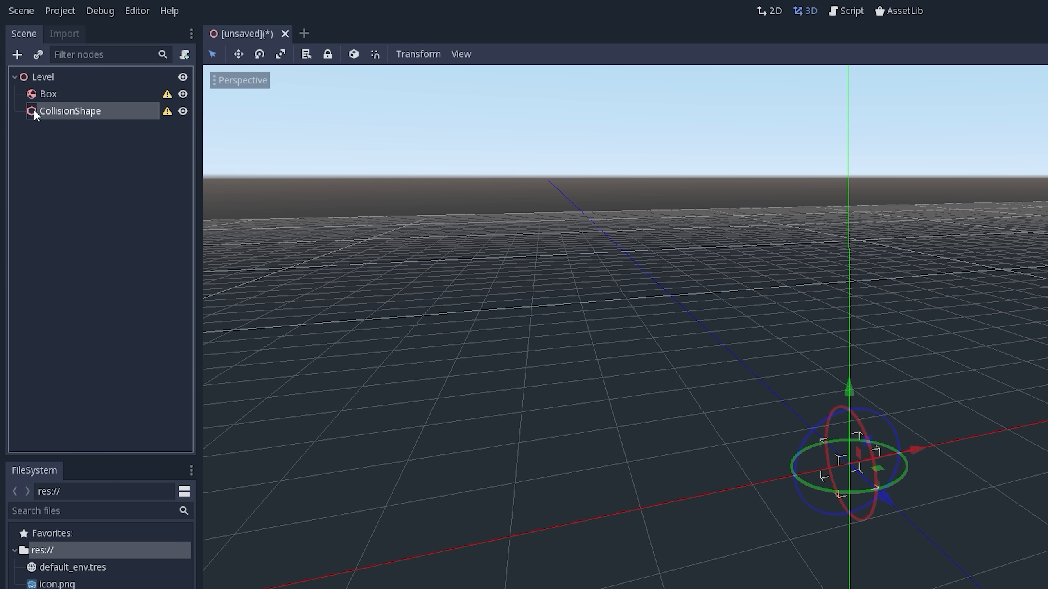
{"action": "left_click_drag", "start_coordinate": [33, 108], "coordinate": [33, 94]}
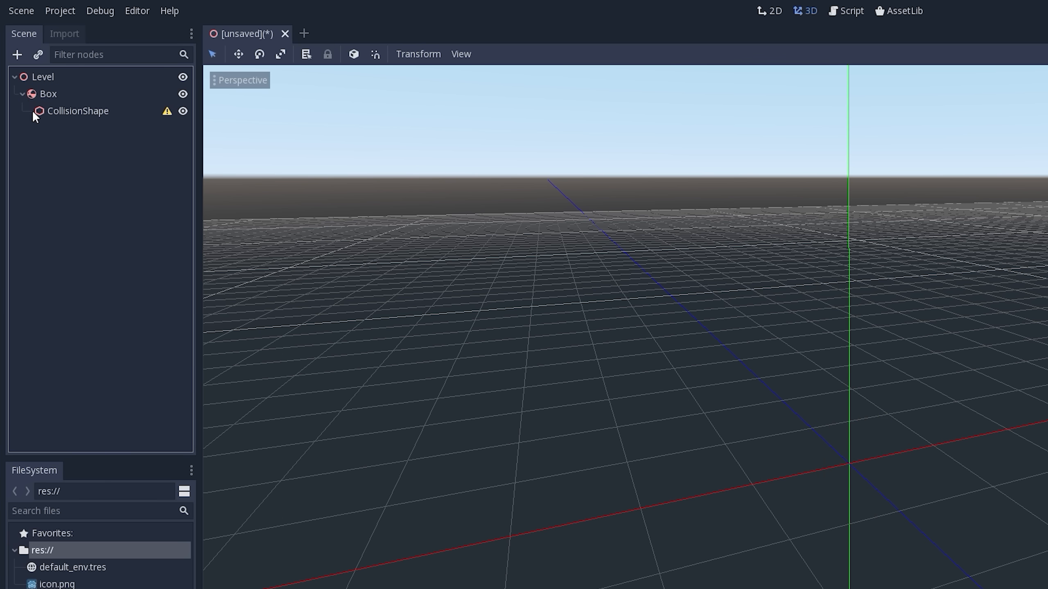
{"action": "left_click", "coordinate": [21, 94]}
{"action": "left_click", "coordinate": [22, 95]}
{"action": "left_click", "coordinate": [22, 97]}
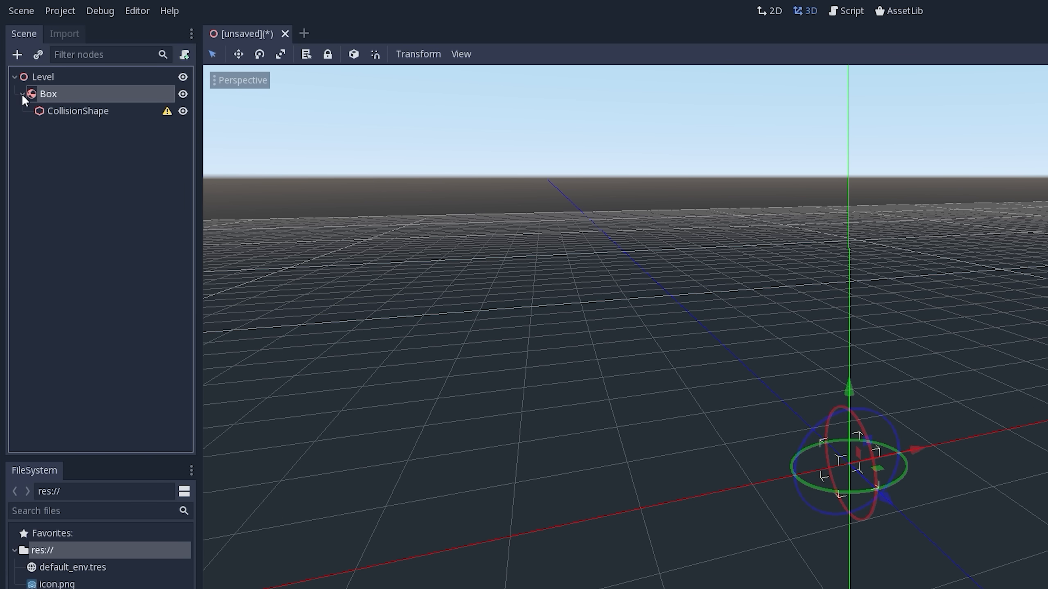
- Read the CollisionShape node's configuration warning and dismiss it
{"action": "left_click", "coordinate": [22, 96]}
{"action": "left_click", "coordinate": [21, 98]}
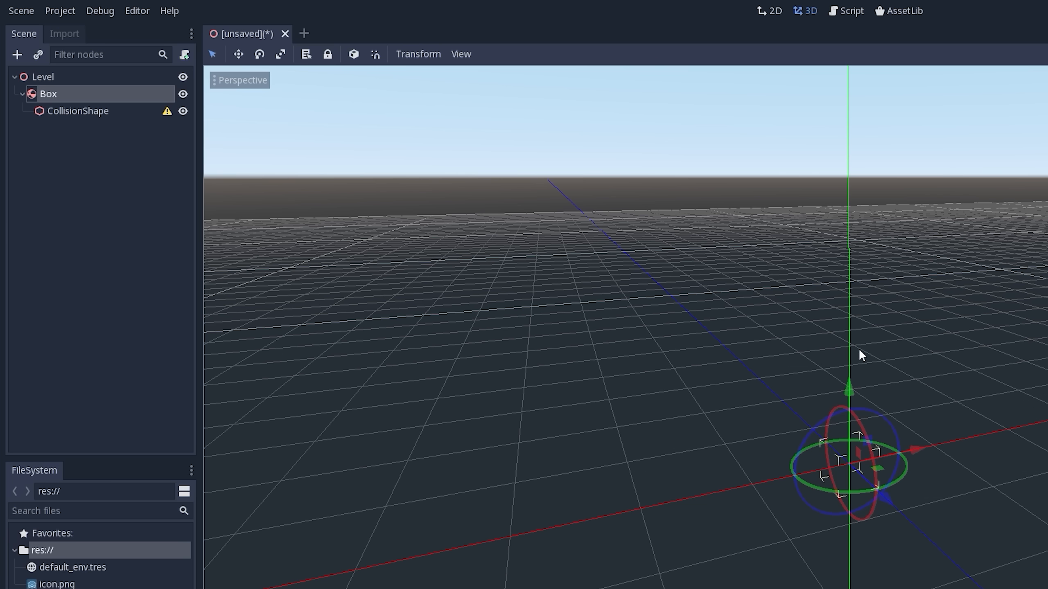
{"action": "left_click", "coordinate": [166, 111]}
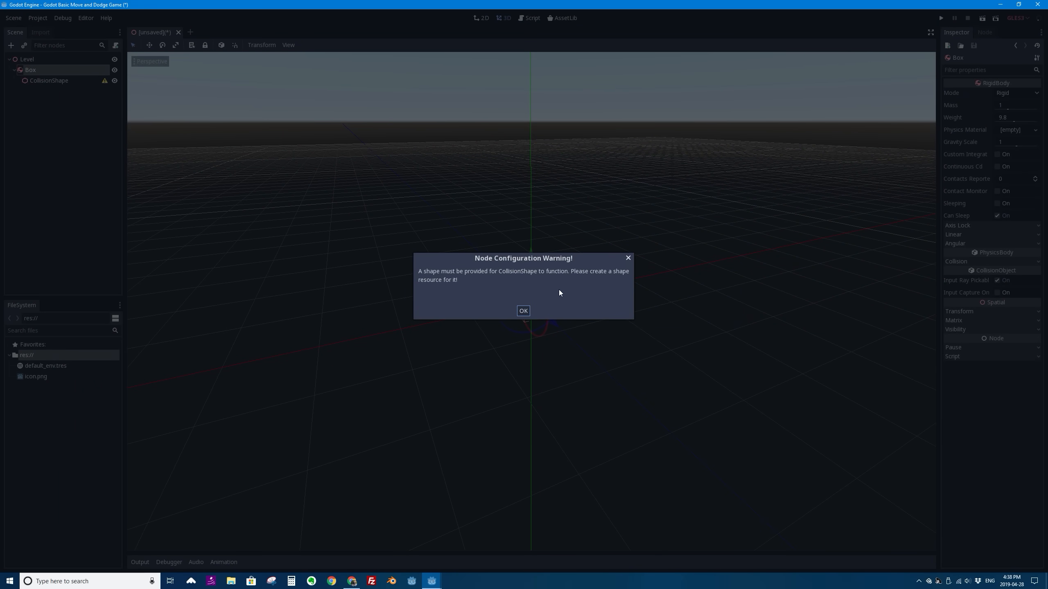
{"action": "left_click", "coordinate": [524, 310]}
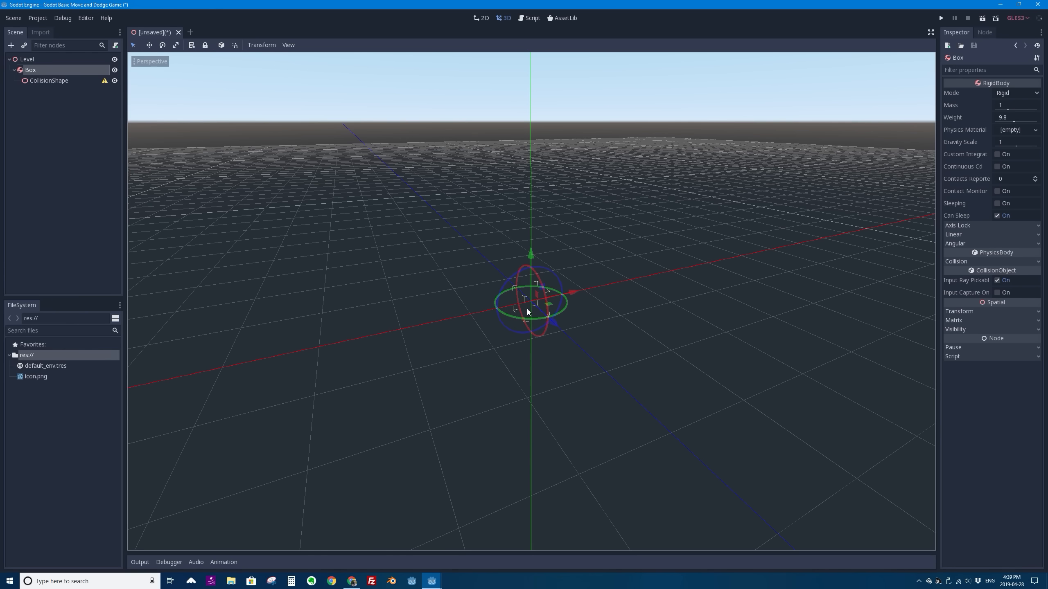
- Assign a new BoxShape as the shape of the CollisionShape node
{"action": "left_click", "coordinate": [31, 81]}
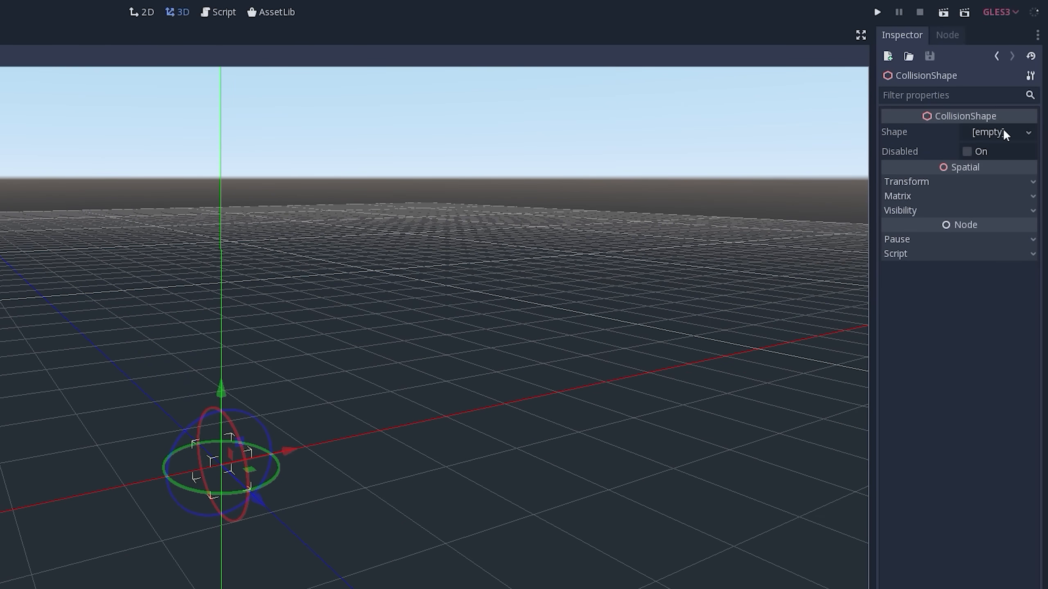
{"action": "left_click", "coordinate": [1029, 134]}
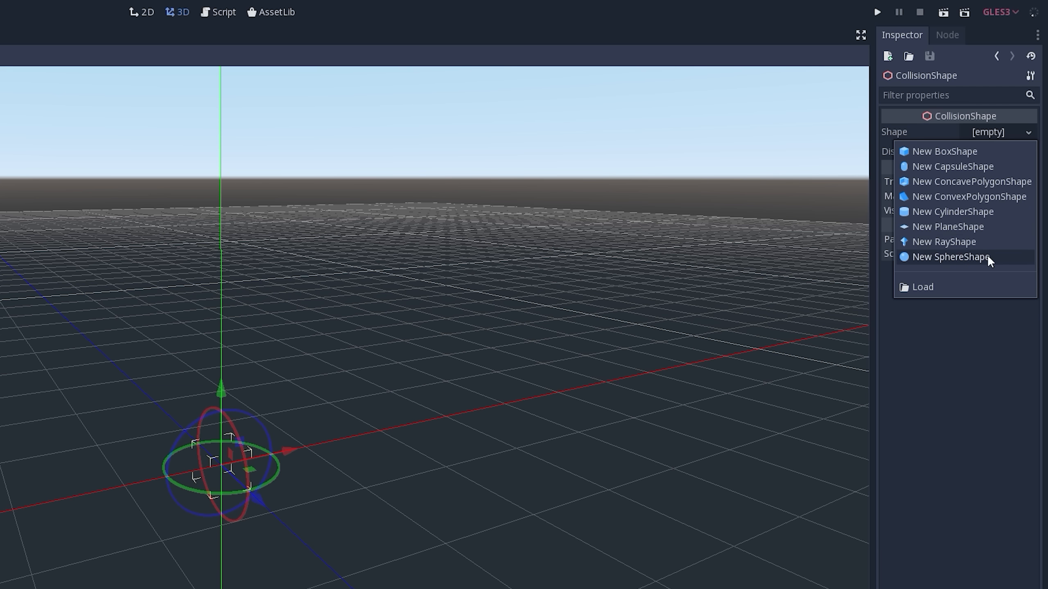
{"action": "left_click", "coordinate": [950, 151]}
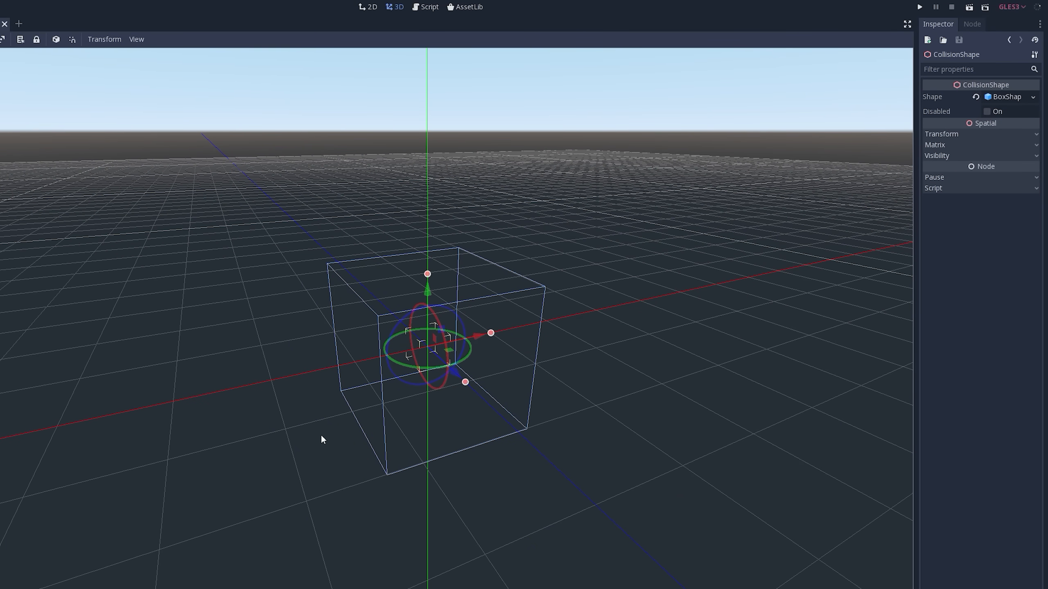
{"action": "scroll", "coordinate": [526, 247], "scroll_direction": "down", "scroll_amount": 4}
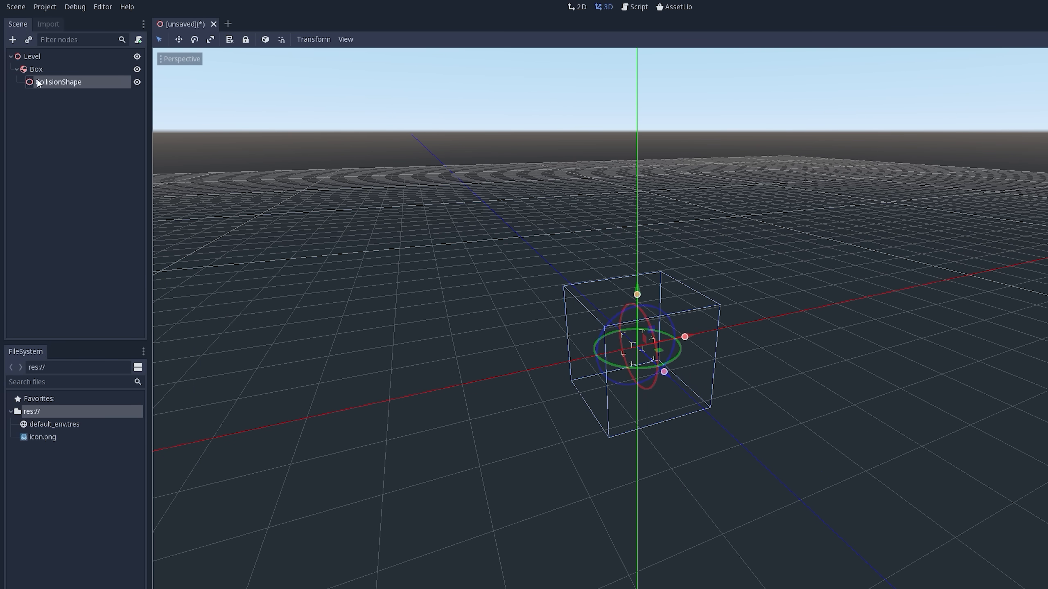
- Start adding a child node to Box and browse the node types under Spatial, VisualInstance and GeometryInstance
{"action": "left_click", "coordinate": [57, 85]}
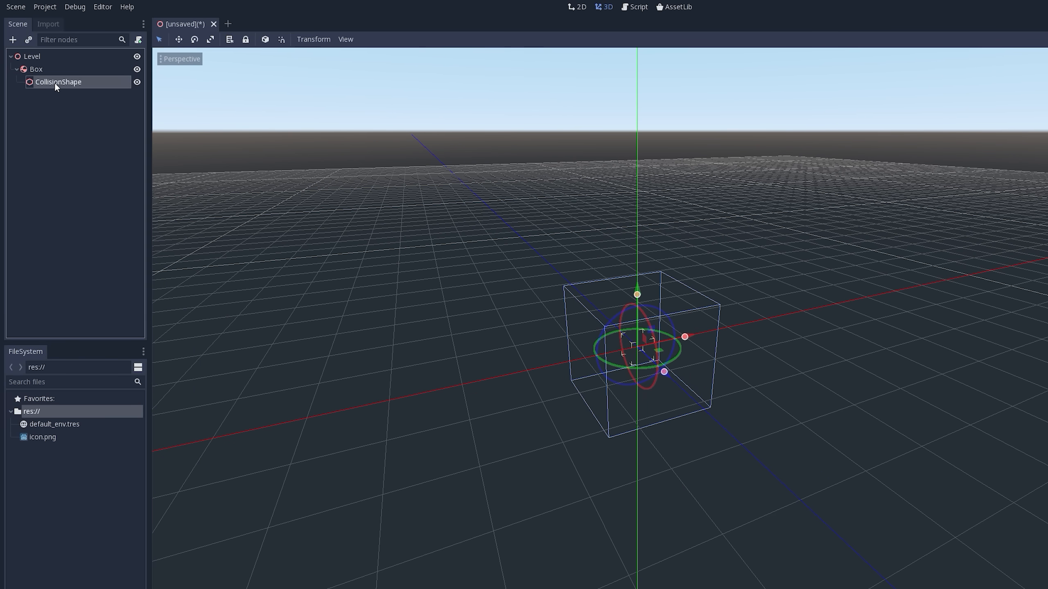
{"action": "left_click", "coordinate": [34, 71]}
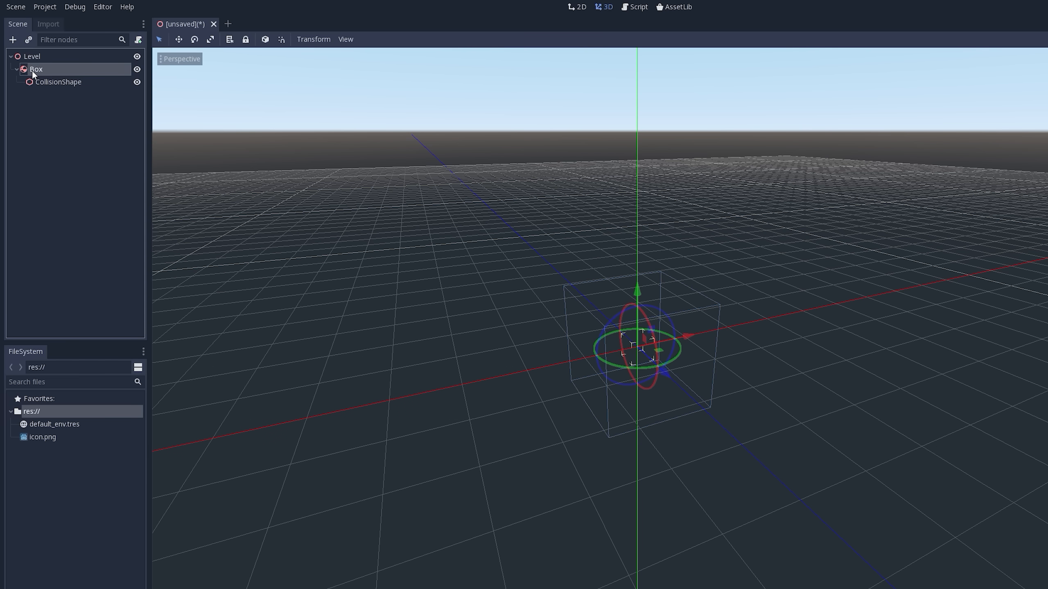
{"action": "left_click", "coordinate": [12, 40]}
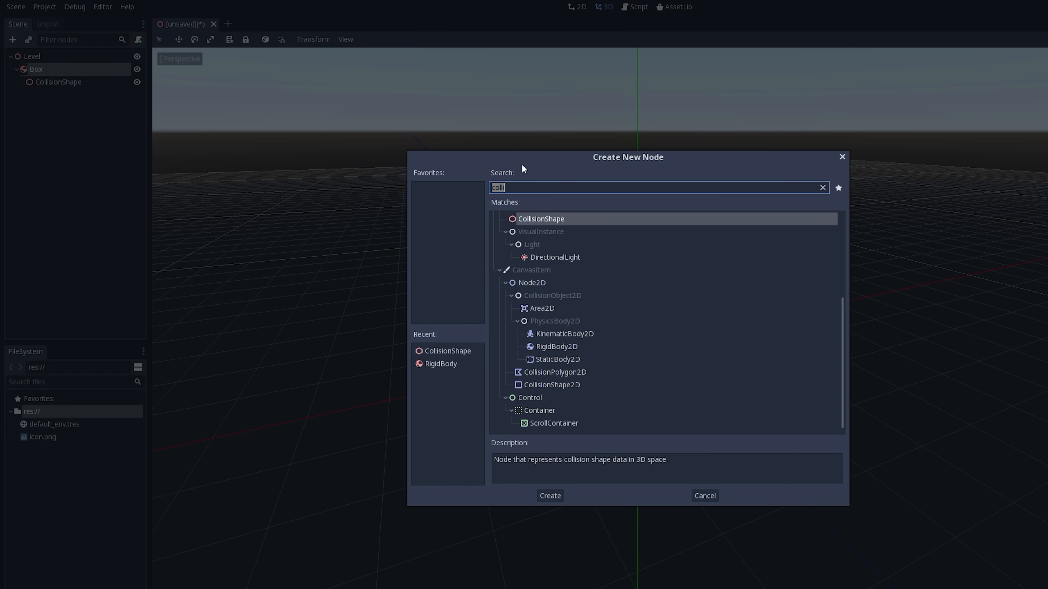
{"action": "left_click", "coordinate": [822, 187]}
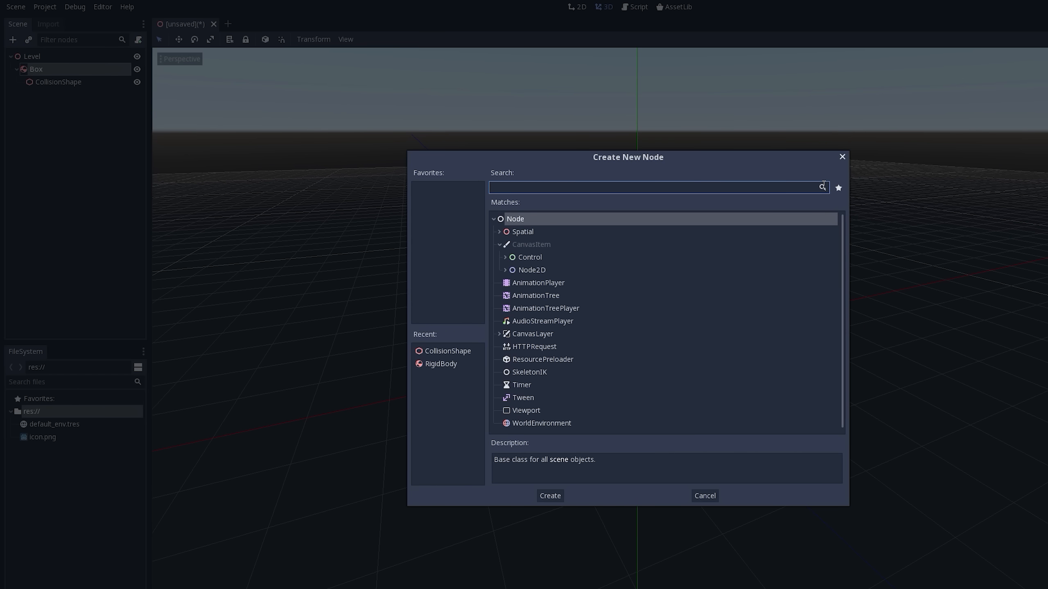
{"action": "left_click", "coordinate": [499, 244]}
{"action": "left_click", "coordinate": [493, 218]}
{"action": "left_click", "coordinate": [493, 218]}
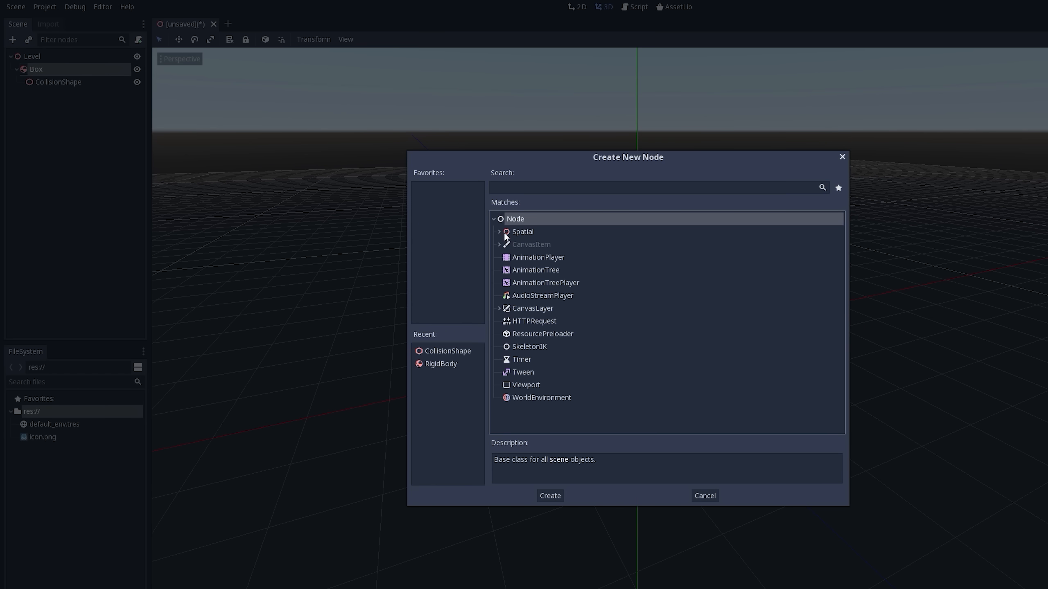
{"action": "left_click", "coordinate": [500, 232]}
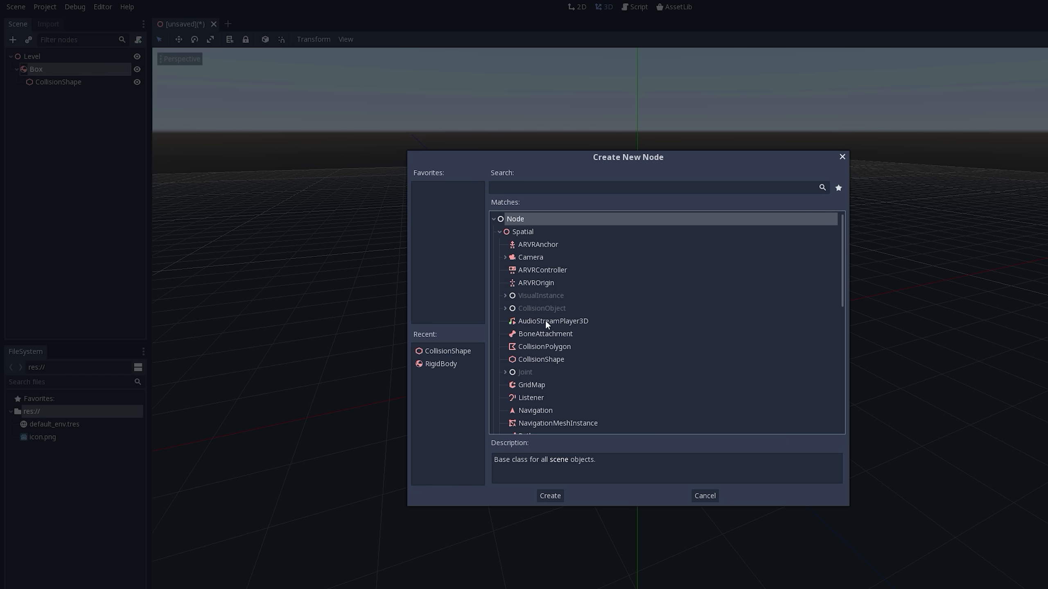
{"action": "left_click", "coordinate": [505, 296]}
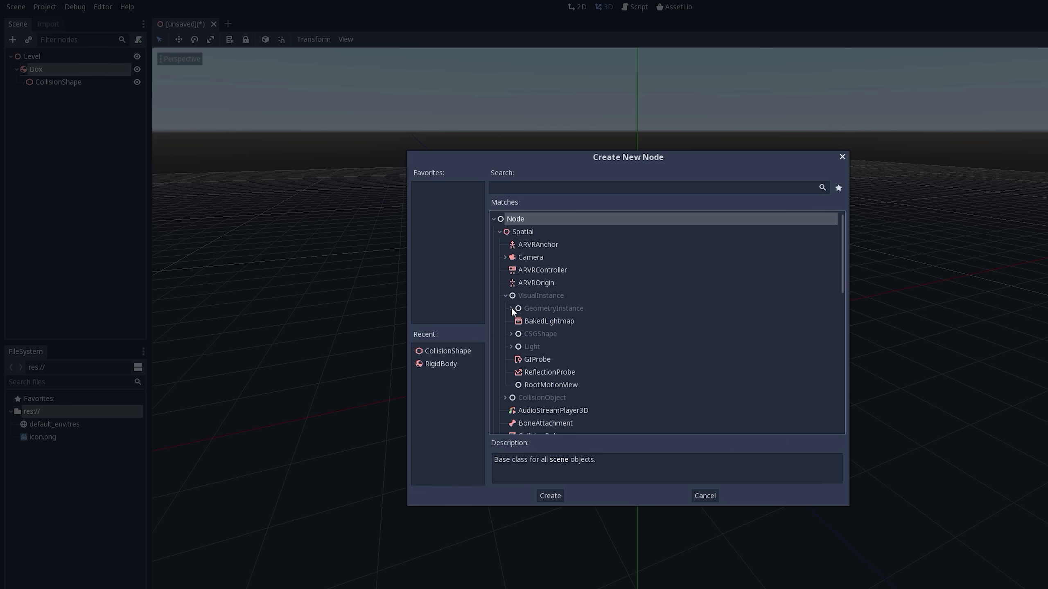
{"action": "left_click", "coordinate": [511, 309]}
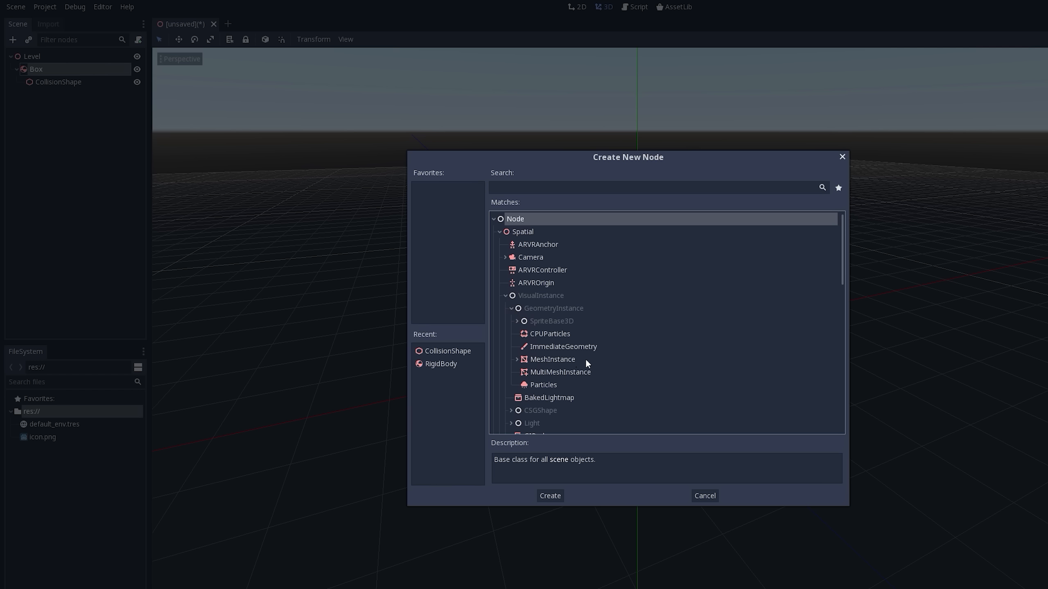
{"action": "left_click", "coordinate": [517, 359]}
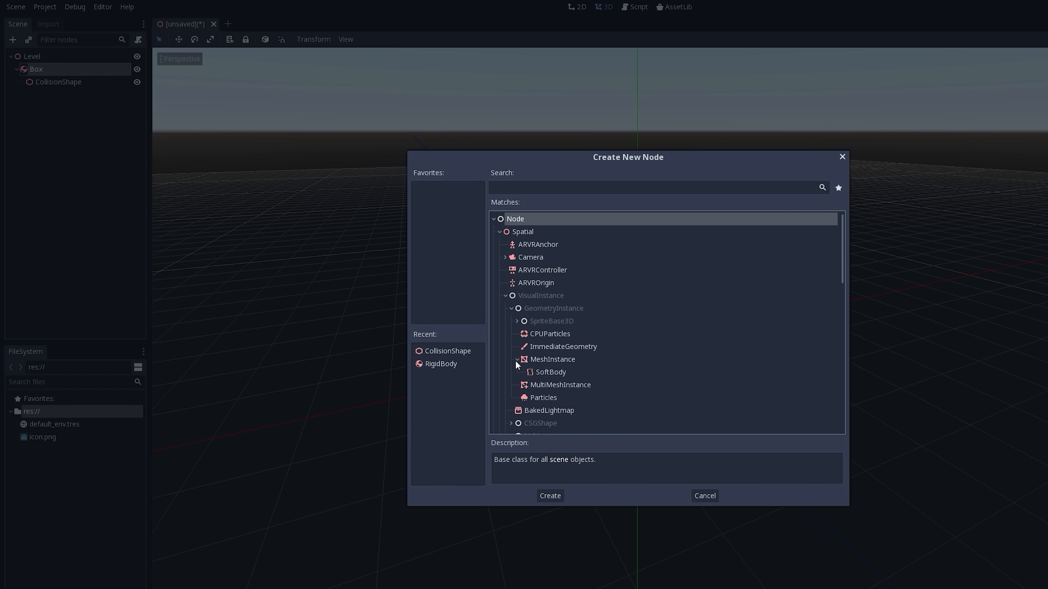
{"action": "left_click", "coordinate": [517, 359]}
{"action": "scroll", "coordinate": [555, 373], "scroll_direction": "down", "scroll_amount": 2}
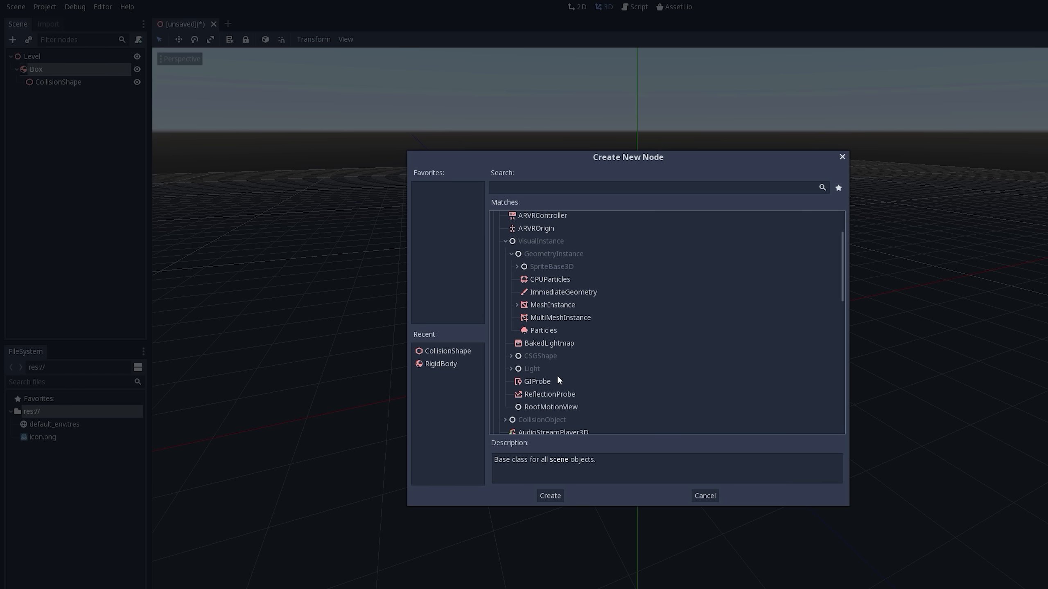
{"action": "scroll", "coordinate": [552, 374], "scroll_direction": "up", "scroll_amount": 2}
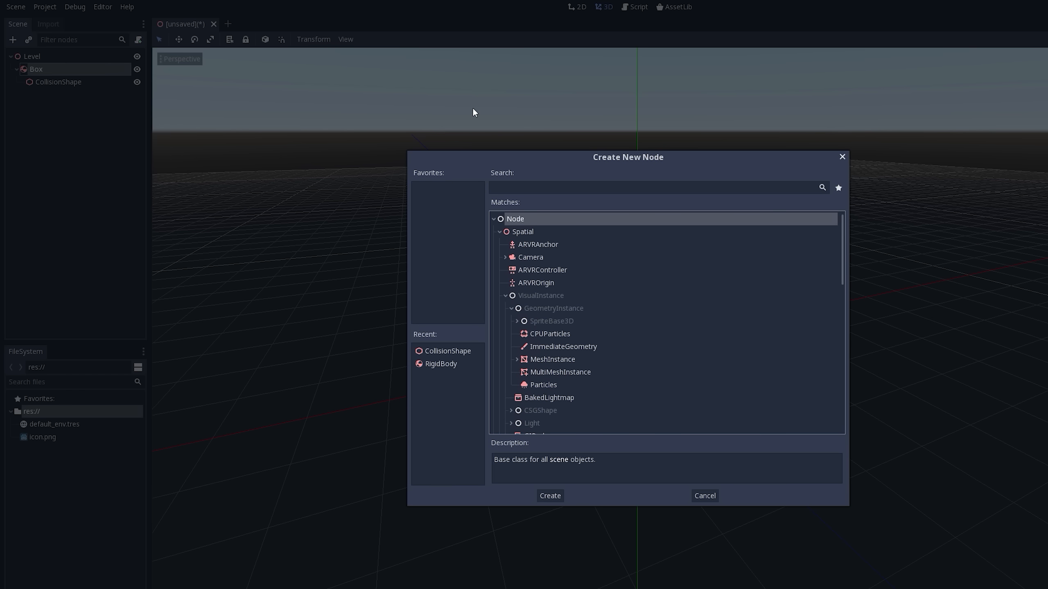
- Add a MeshInstance node as a child of Box, searching the node types for "mesh"
{"action": "left_click", "coordinate": [511, 191]}
{"action": "type", "text": "mesh"}
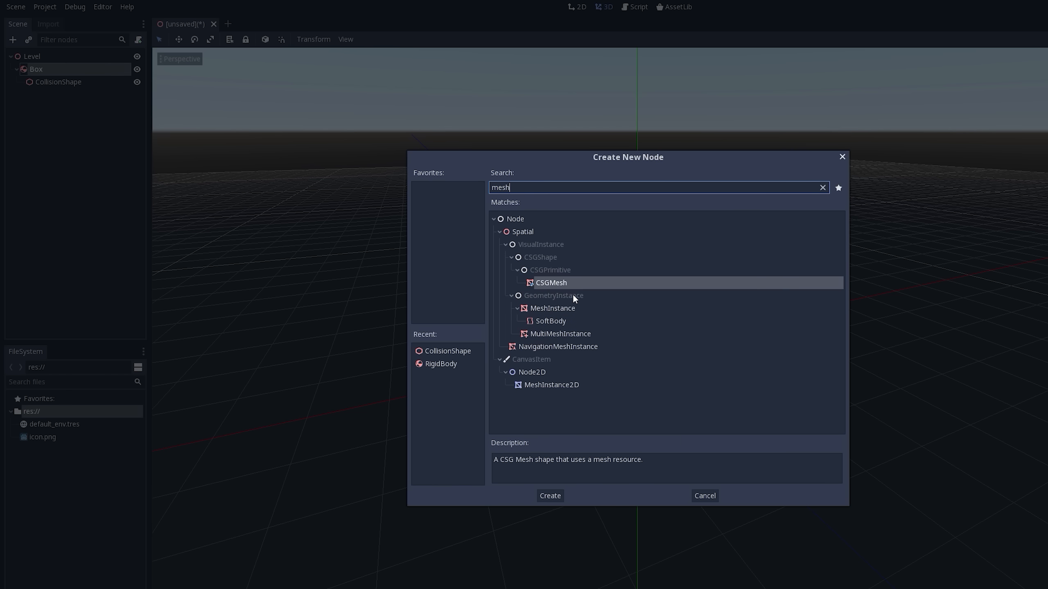
{"action": "left_click", "coordinate": [542, 309]}
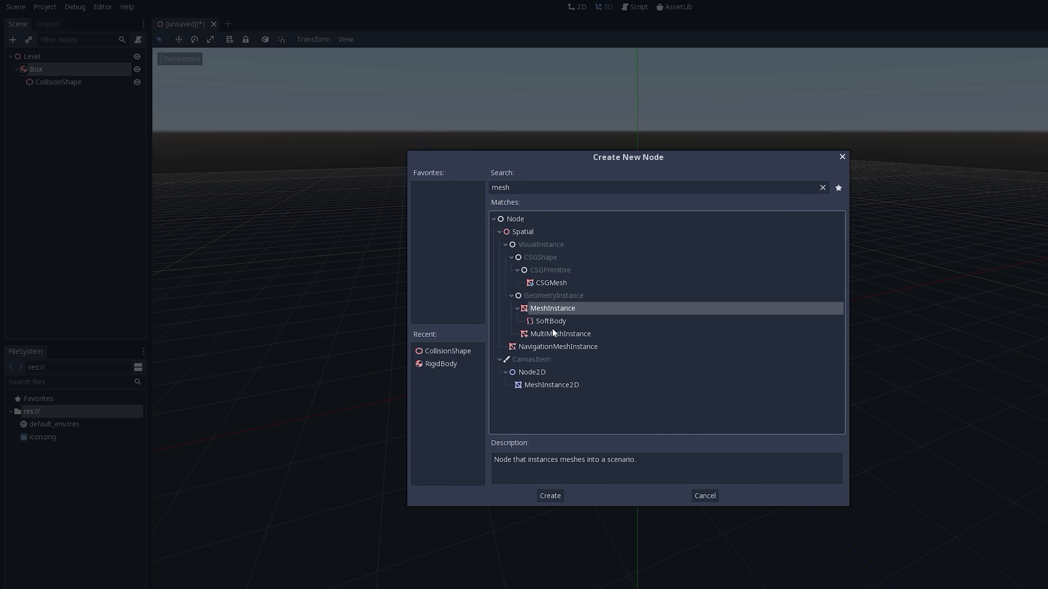
{"action": "double_click", "coordinate": [536, 308]}
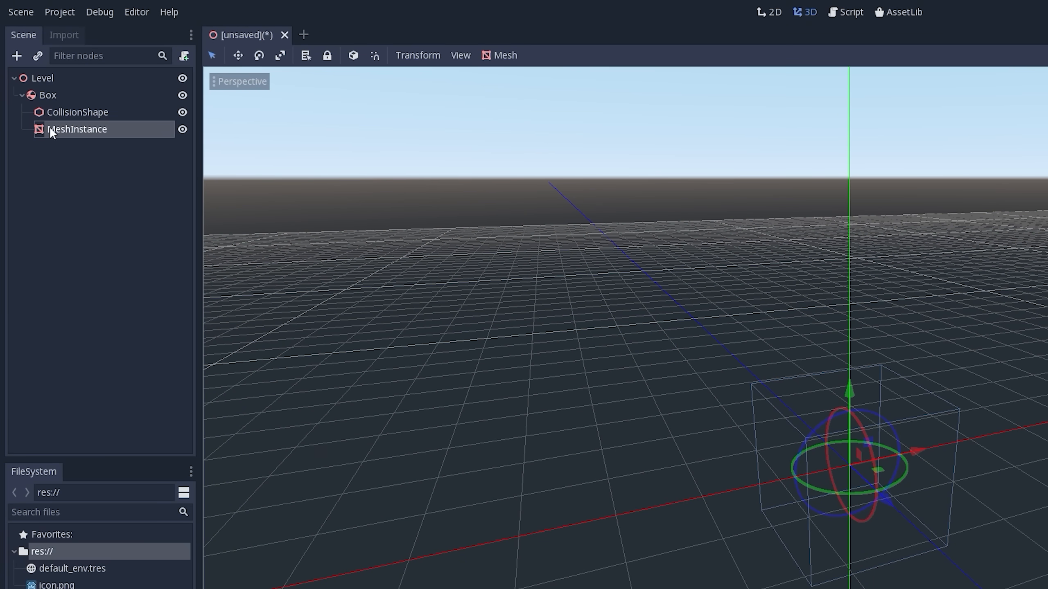
- Assign a new CubeMesh as the mesh of the MeshInstance node under Box
{"action": "left_click", "coordinate": [40, 95]}
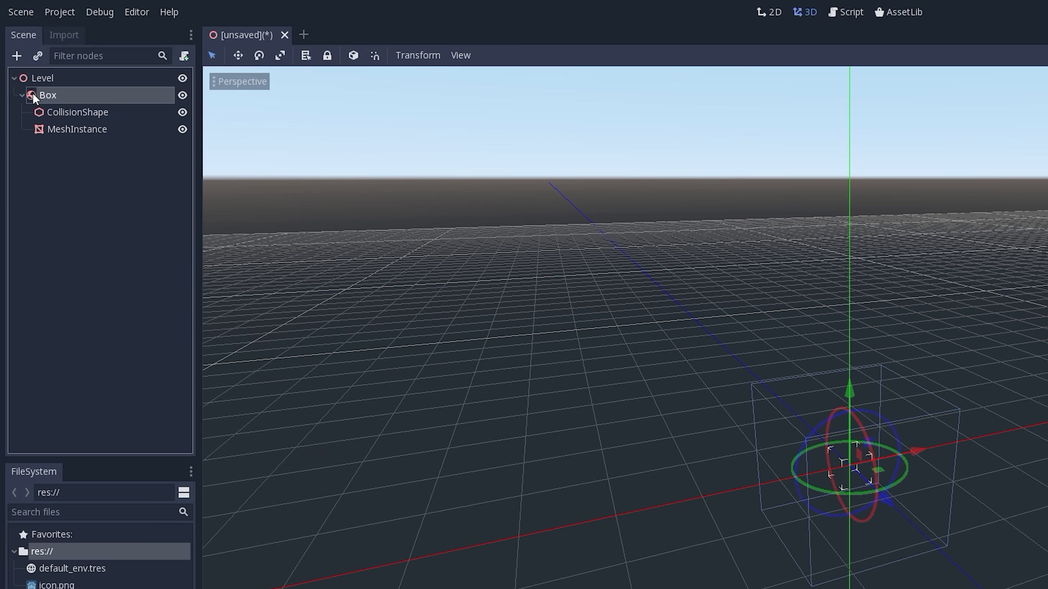
{"action": "left_click", "coordinate": [92, 117]}
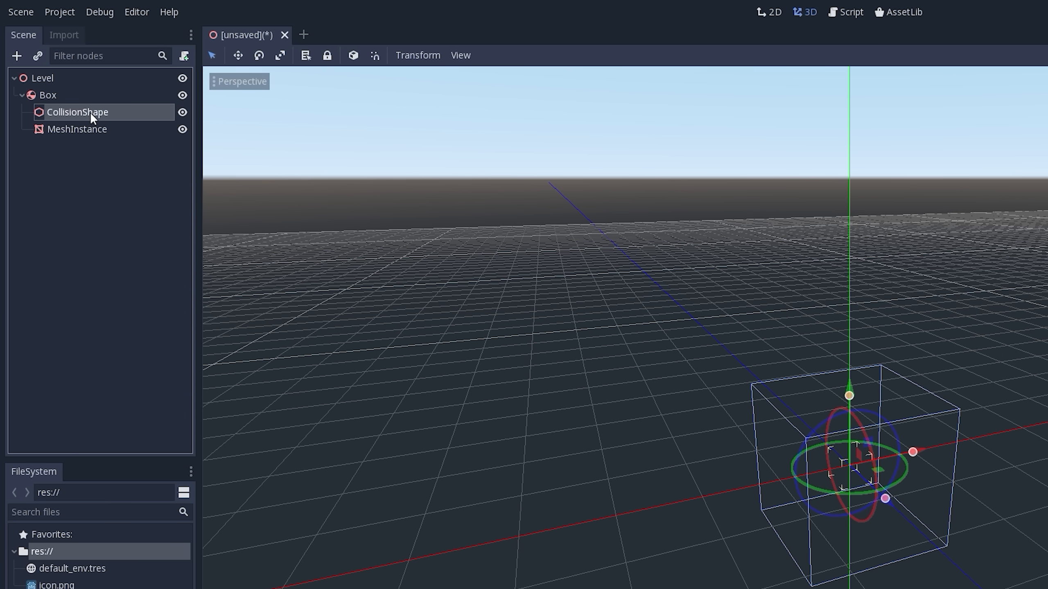
{"action": "left_click", "coordinate": [68, 131]}
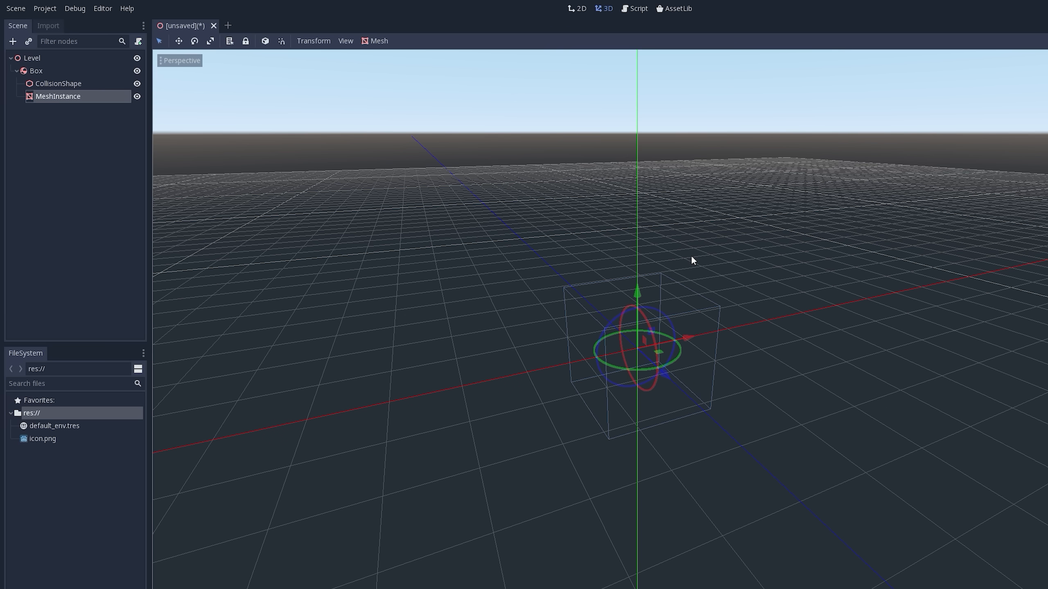
{"action": "left_click", "coordinate": [44, 95]}
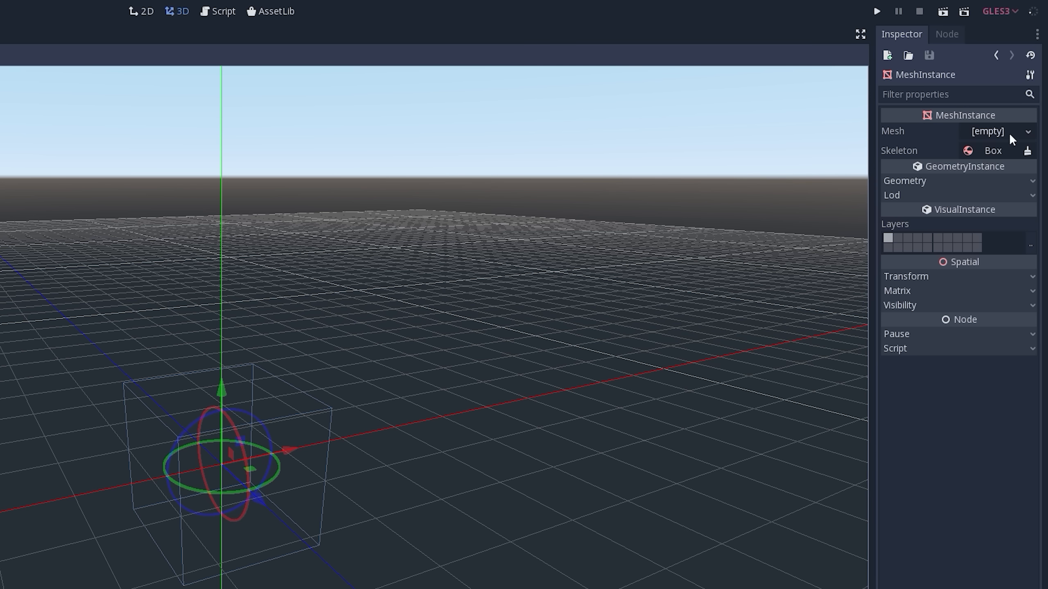
{"action": "left_click", "coordinate": [1030, 132]}
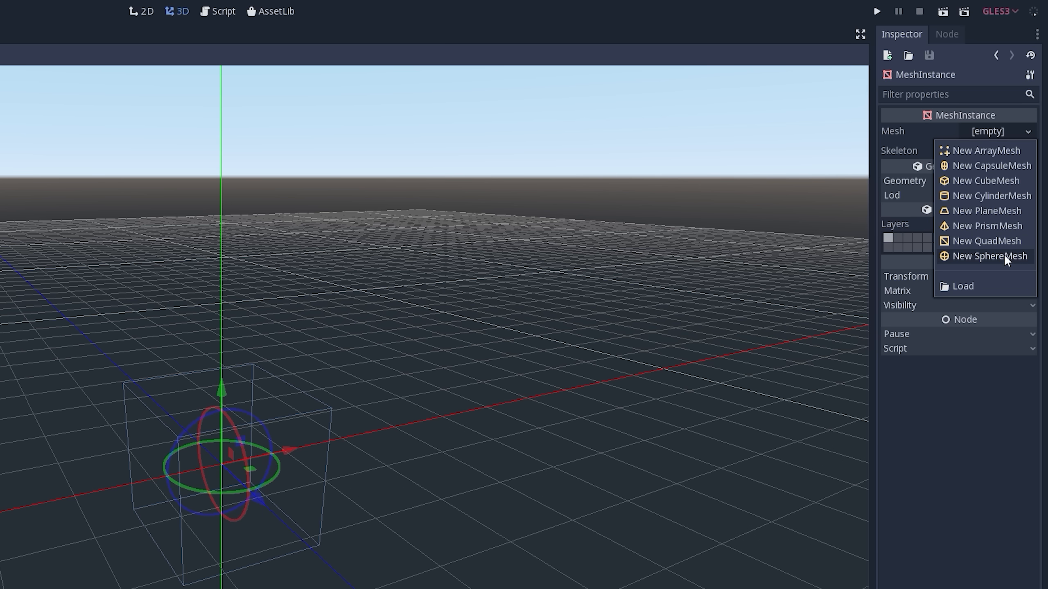
{"action": "left_click", "coordinate": [998, 179]}
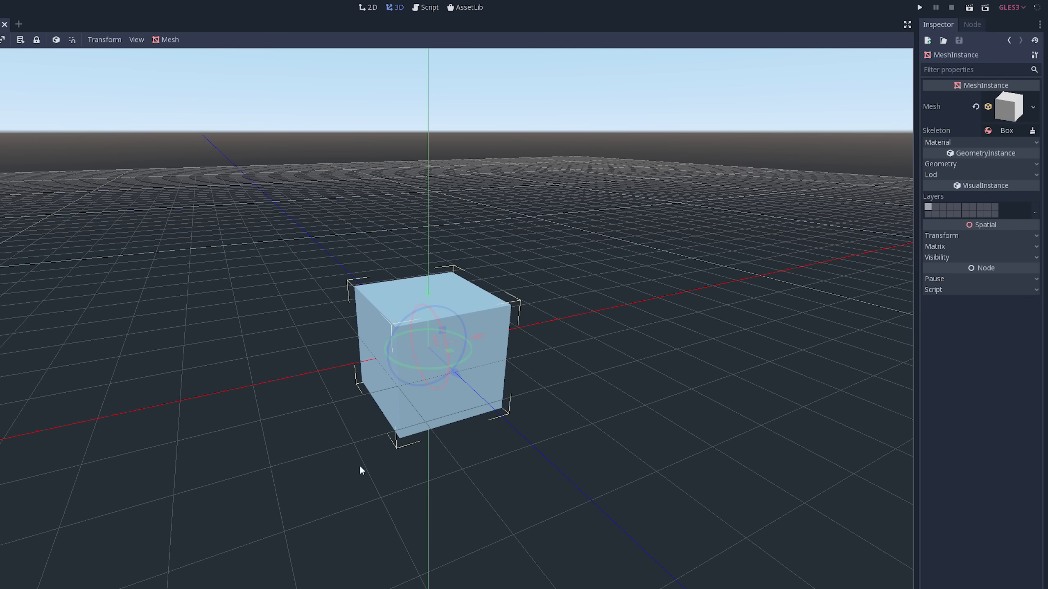
{"action": "middle_click_drag", "start_coordinate": [361, 470], "coordinate": [293, 428]}
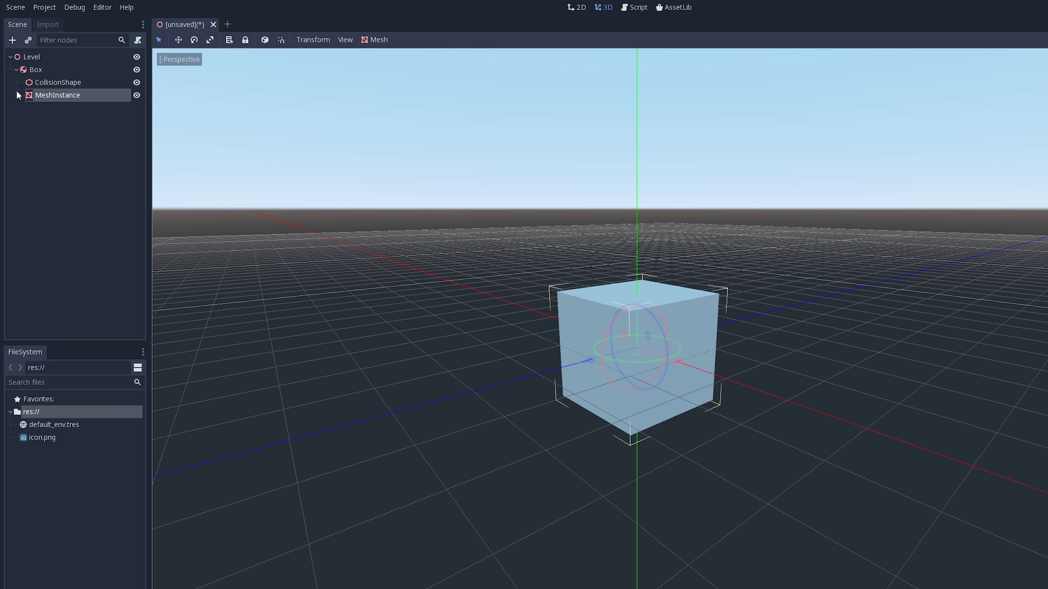
- Enlarge the CollisionShape's box beyond the cube mesh along the Y, X and Z axes using its viewport handles
{"action": "left_click", "coordinate": [44, 81]}
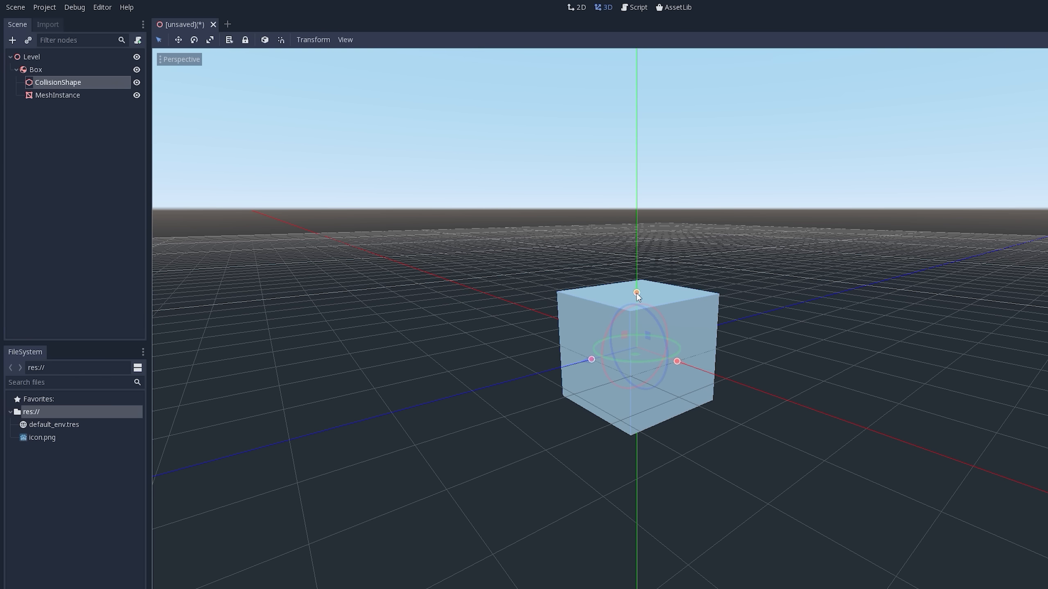
{"action": "middle_click_drag", "start_coordinate": [617, 336], "coordinate": [673, 348]}
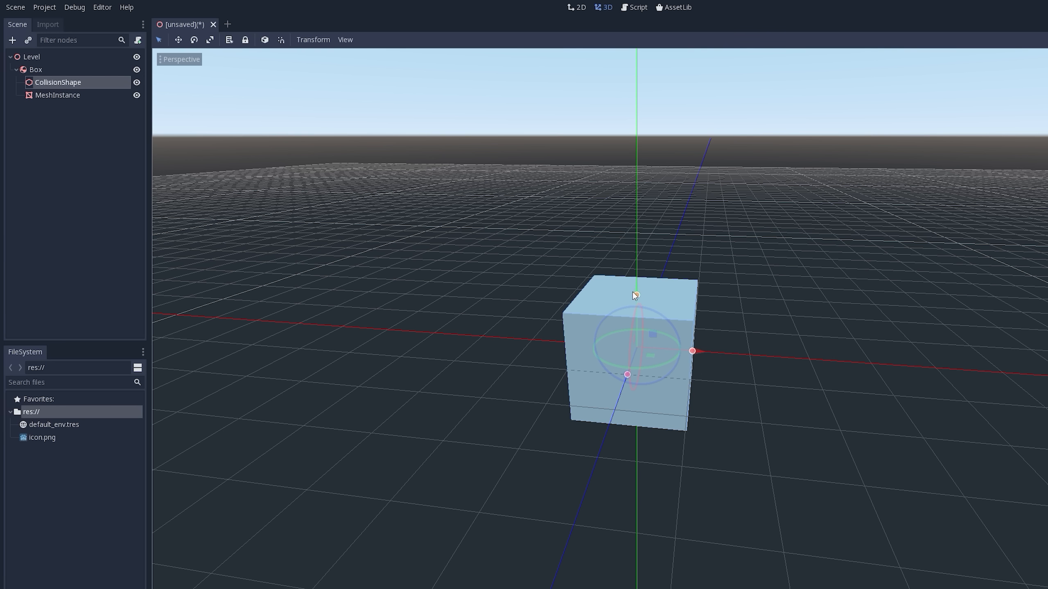
{"action": "left_click_drag", "start_coordinate": [636, 295], "coordinate": [583, 249]}
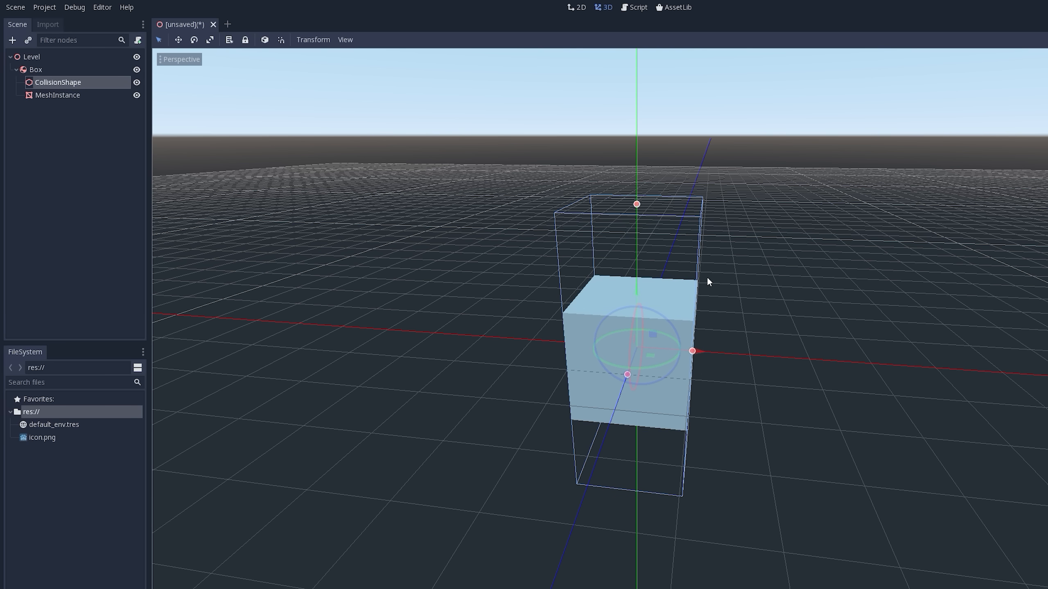
{"action": "middle_click_drag", "start_coordinate": [809, 284], "coordinate": [691, 269]}
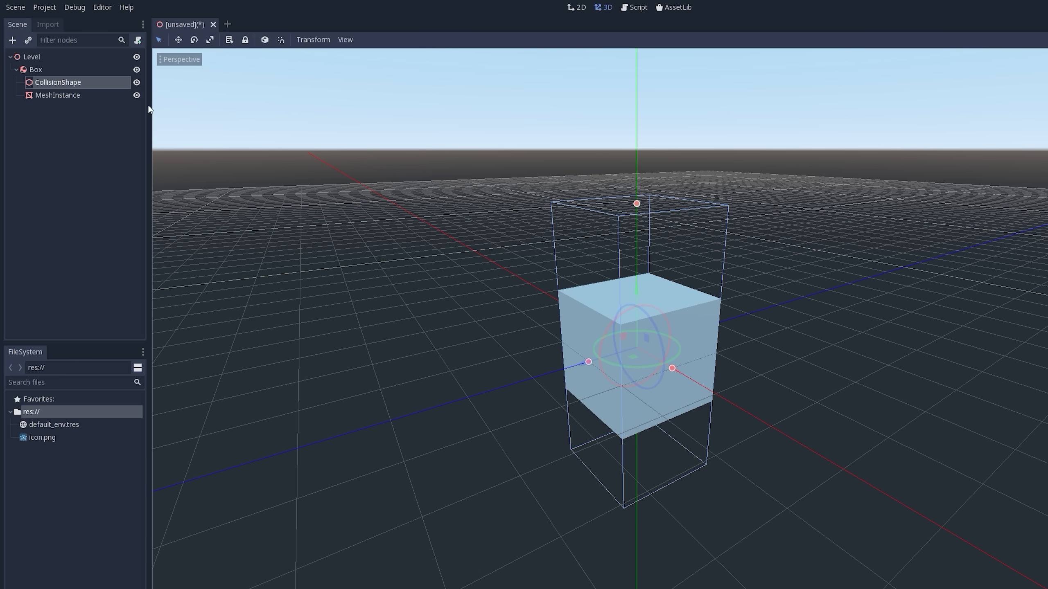
{"action": "left_click_drag", "start_coordinate": [672, 368], "coordinate": [681, 386]}
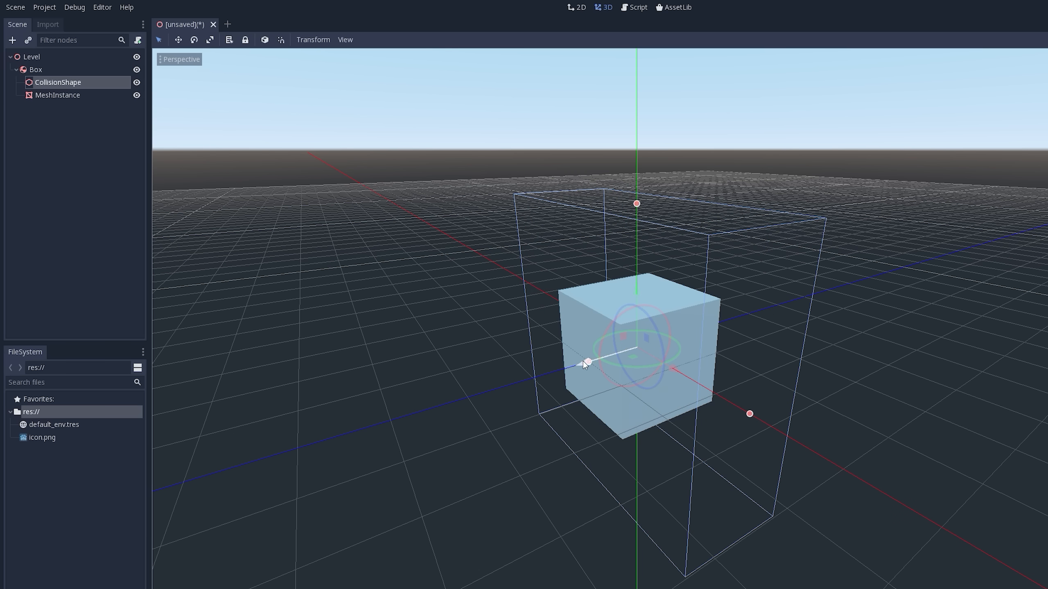
{"action": "left_click_drag", "start_coordinate": [588, 362], "coordinate": [517, 426]}
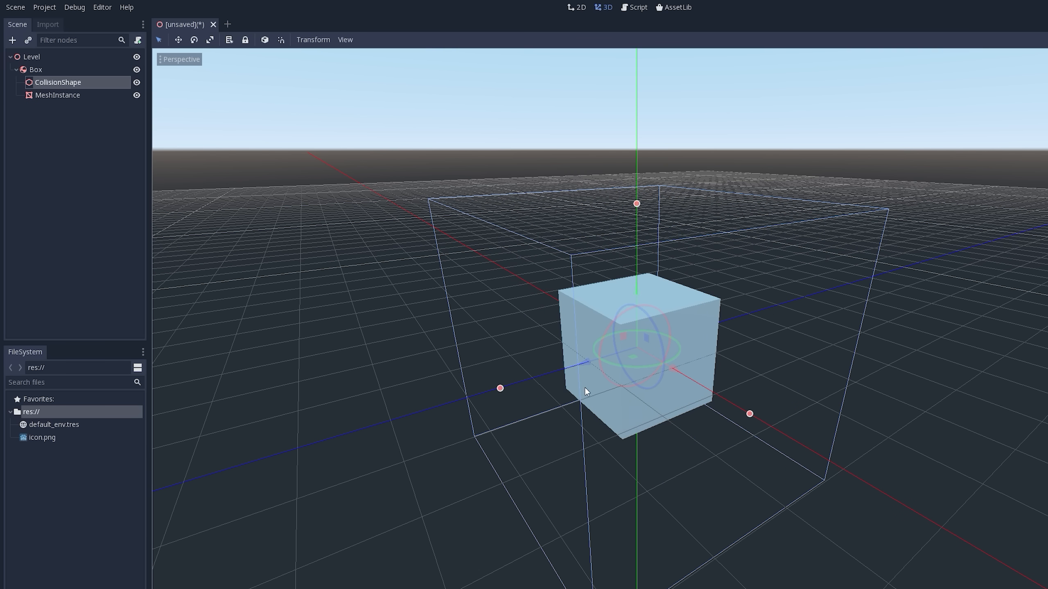
{"action": "middle_click_drag", "start_coordinate": [590, 380], "coordinate": [633, 269]}
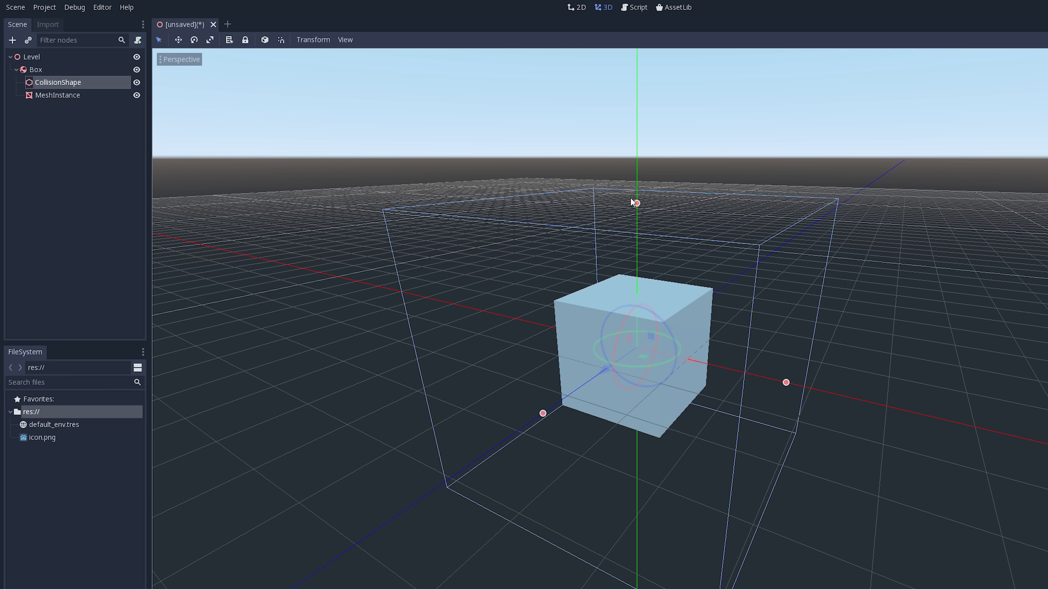
- Lower and raise the height of the CollisionShape's box along the Y axis using its viewport handle
{"action": "left_click_drag", "start_coordinate": [636, 203], "coordinate": [650, 267]}
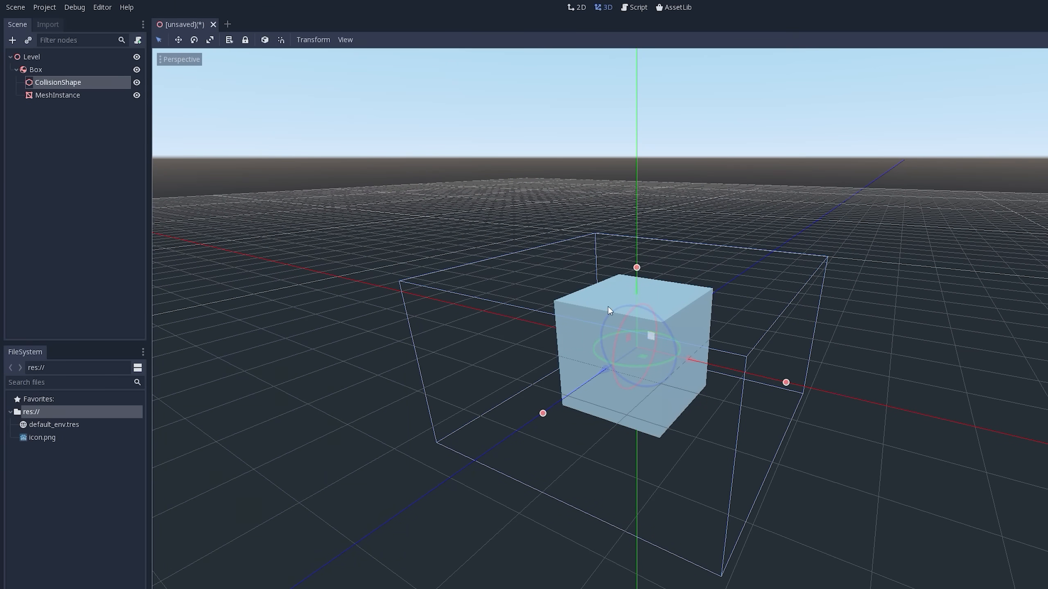
{"action": "left_click", "coordinate": [60, 94]}
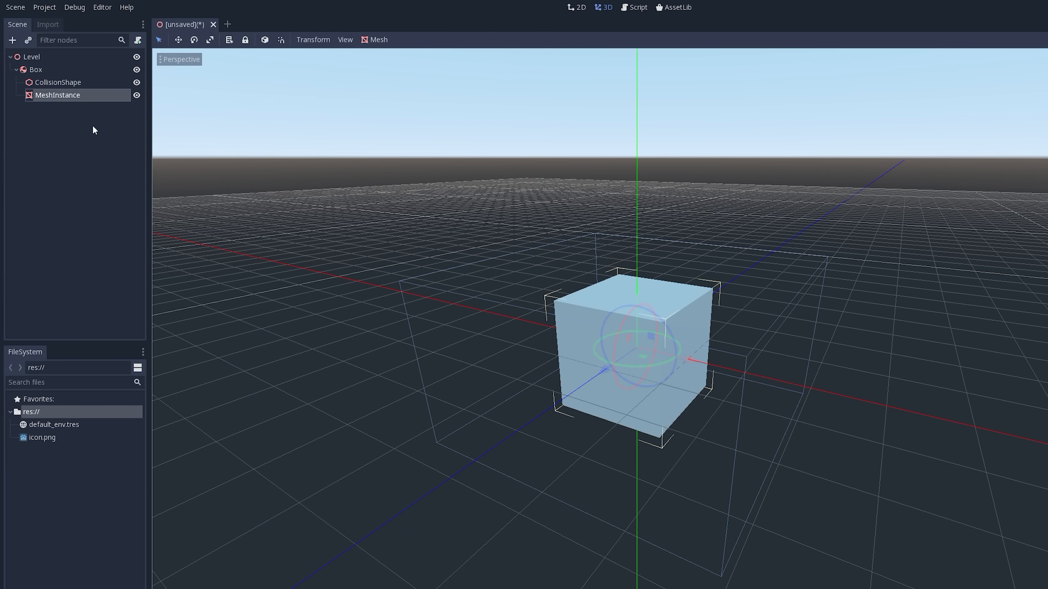
{"action": "left_click", "coordinate": [67, 82]}
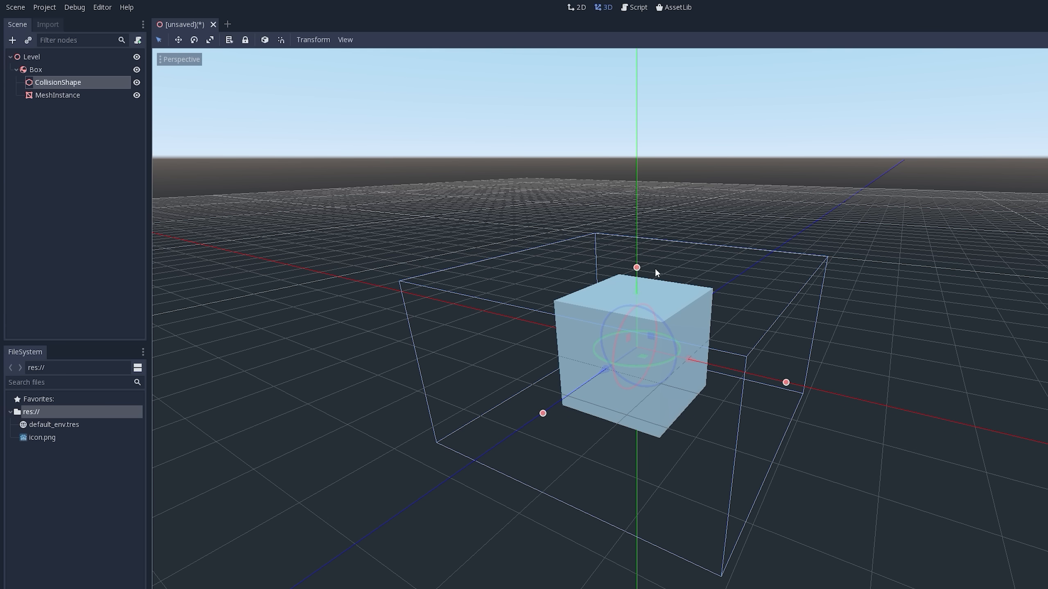
{"action": "left_click_drag", "start_coordinate": [637, 267], "coordinate": [638, 220]}
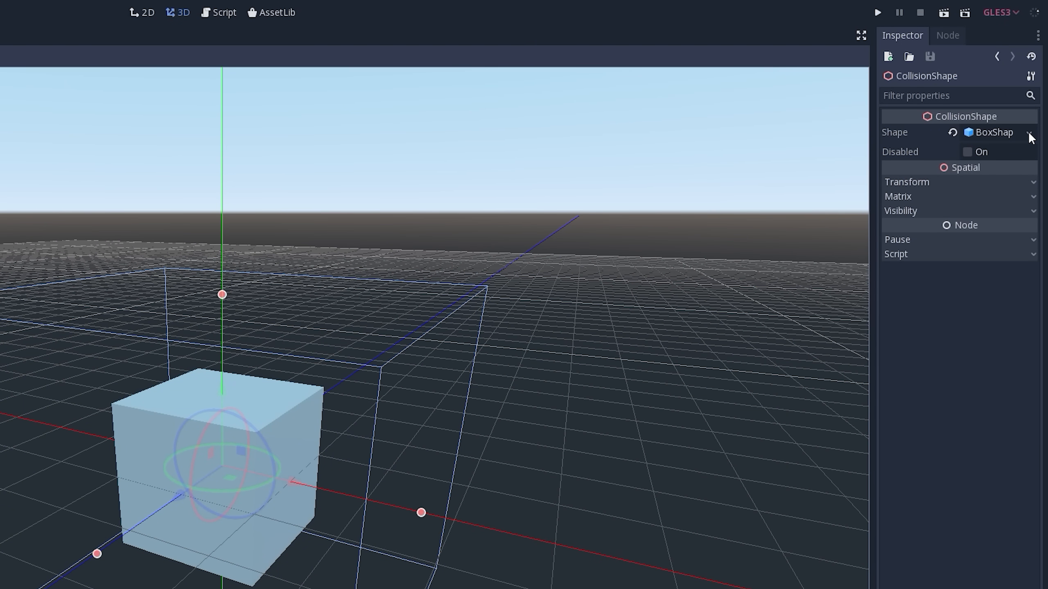
- Set the CollisionShape's BoxShape extents to 1 on X, Y and Z
{"action": "left_click", "coordinate": [1029, 132]}
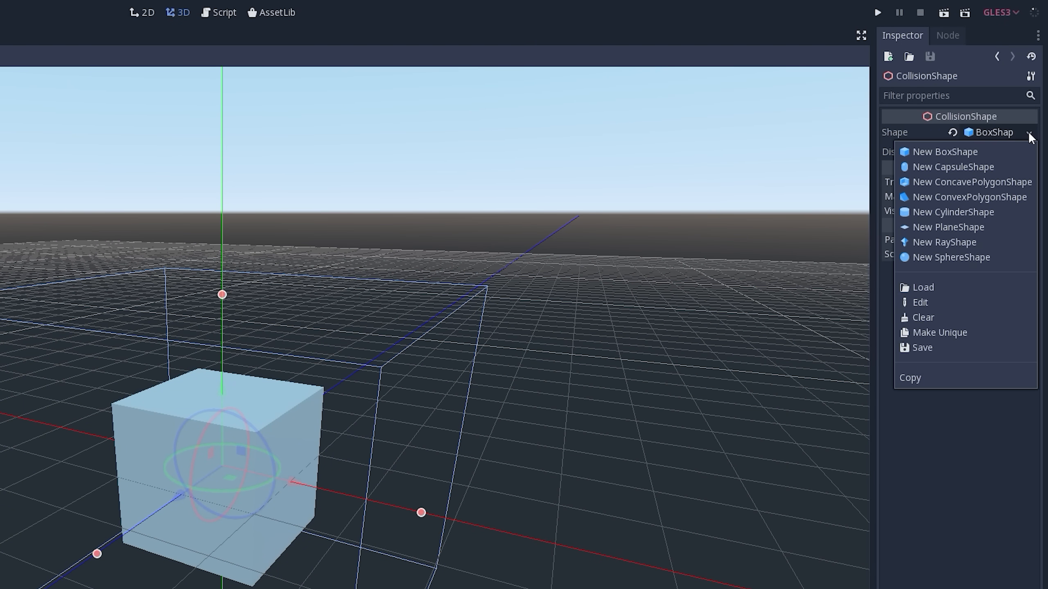
{"action": "left_click", "coordinate": [988, 133]}
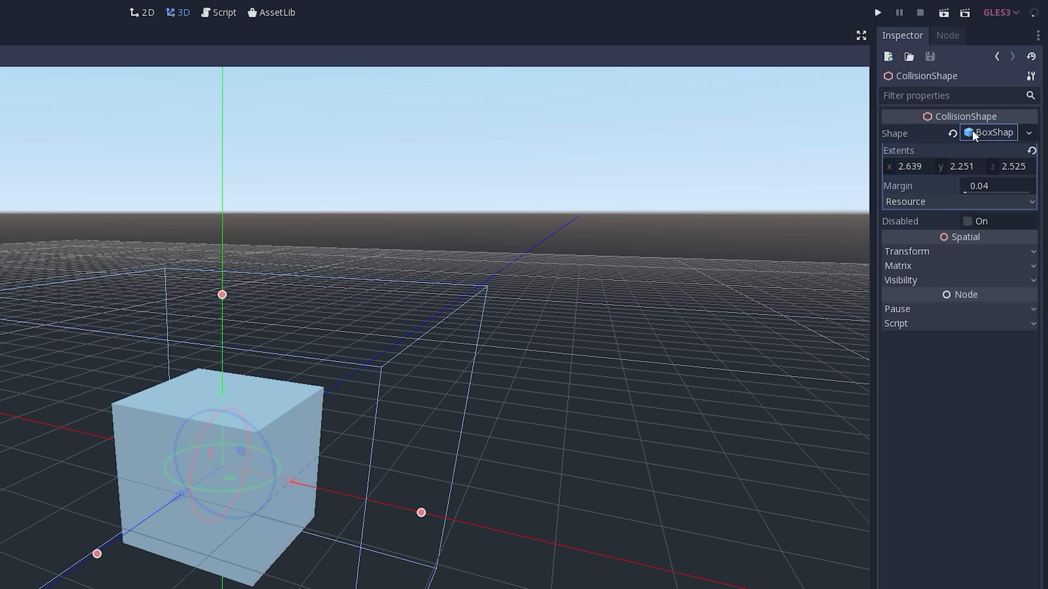
{"action": "left_click", "coordinate": [973, 131]}
{"action": "left_click", "coordinate": [976, 131]}
{"action": "left_click", "coordinate": [980, 133]}
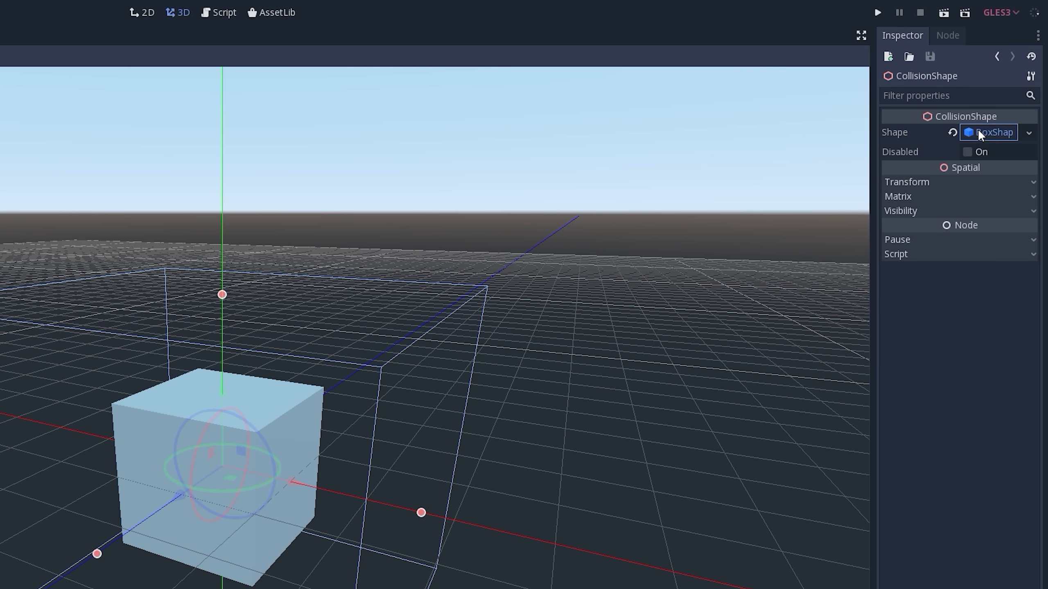
{"action": "left_click", "coordinate": [976, 132]}
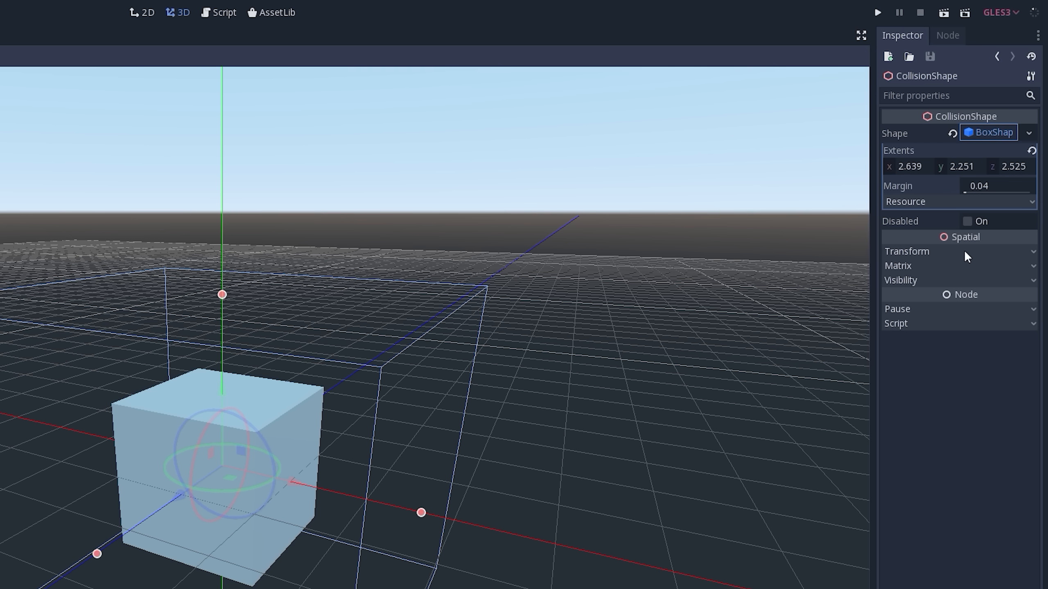
{"action": "left_click", "coordinate": [914, 165]}
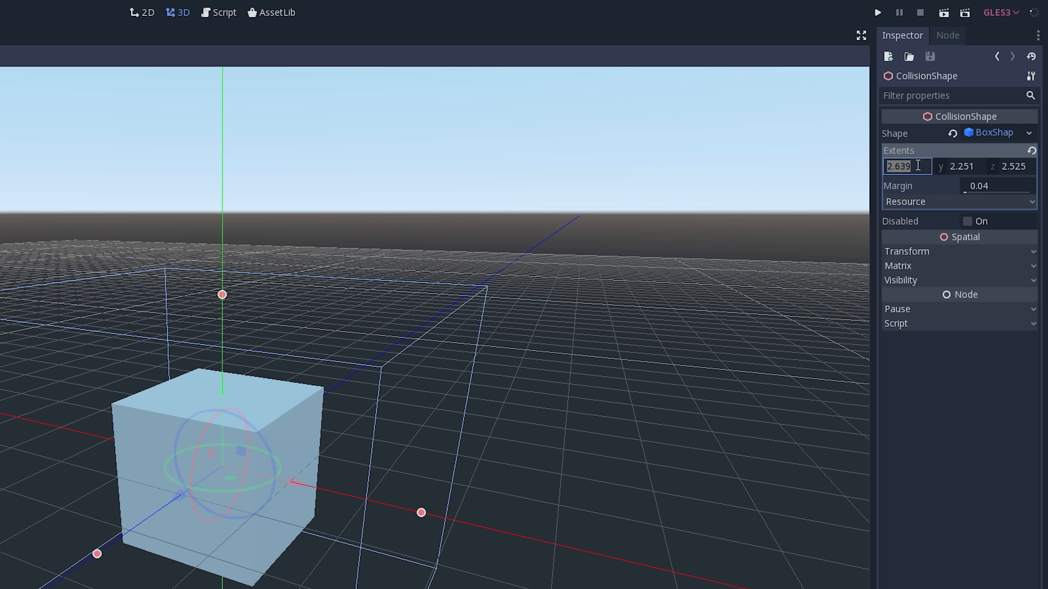
{"action": "type", "text": "1"}
{"action": "key", "text": "Tab"}
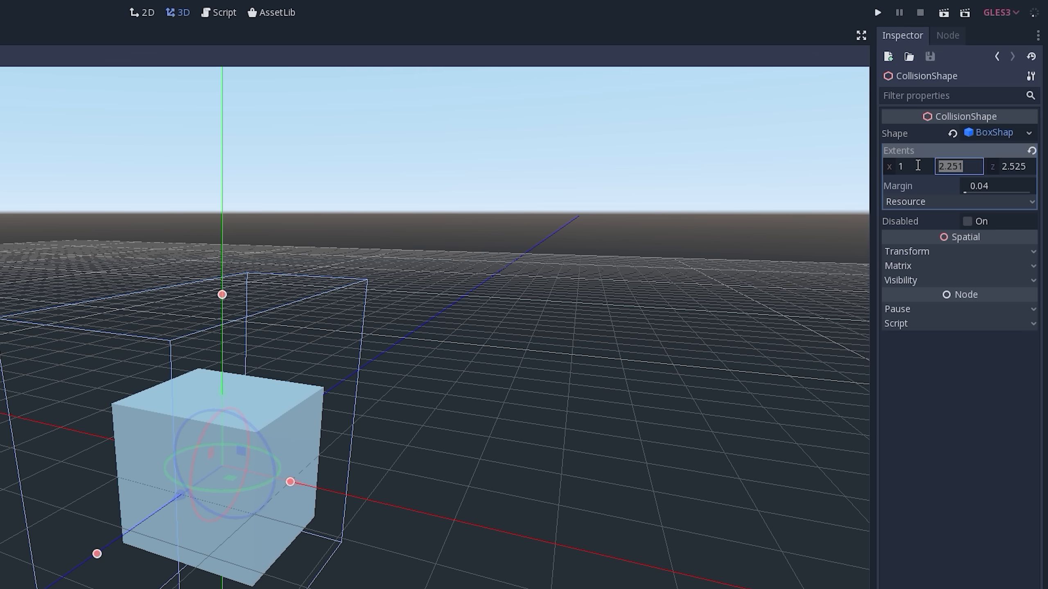
{"action": "type", "text": "1"}
{"action": "key", "text": "Tab"}
{"action": "type", "text": "1"}
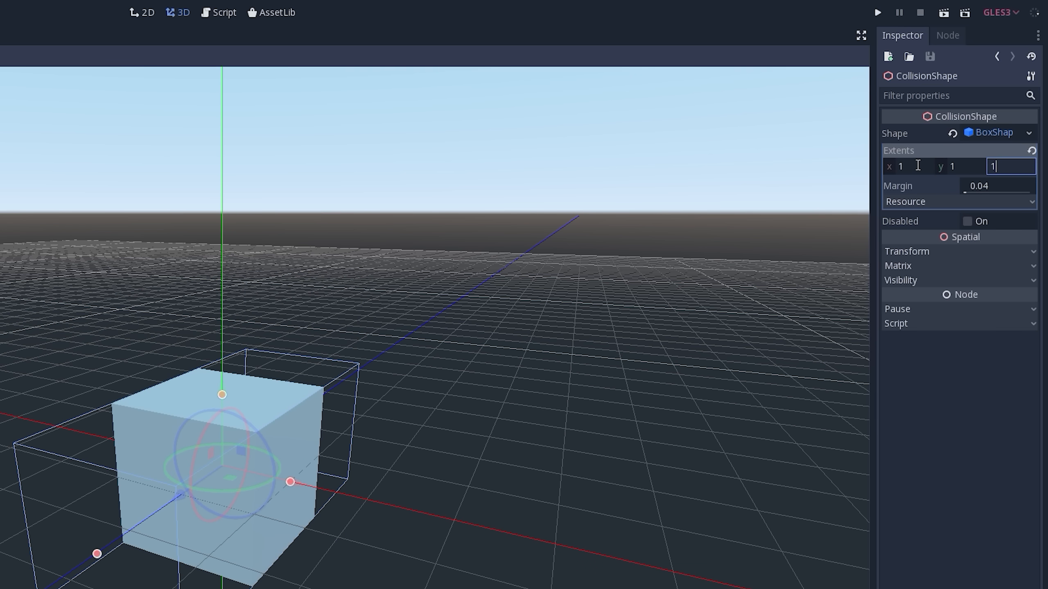
{"action": "key", "text": "Return"}
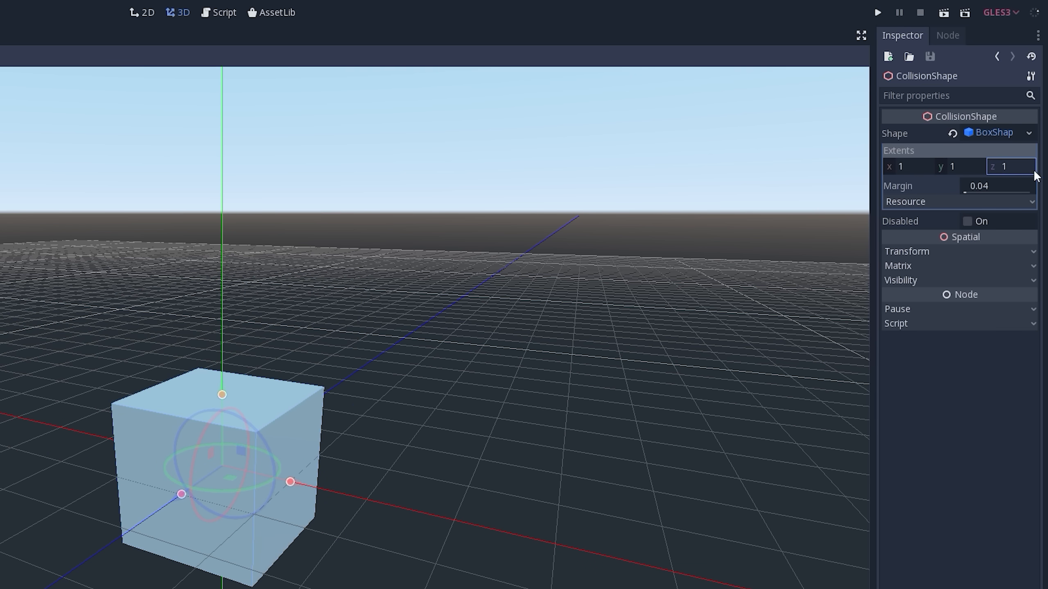
- Try shrinking the collision box along Y to an extent of about 0.63 with its viewport handle, and undo the change
{"action": "middle_click_drag", "start_coordinate": [285, 465], "coordinate": [231, 413]}
{"action": "left_click_drag", "start_coordinate": [222, 397], "coordinate": [203, 424]}
{"action": "middle_click_drag", "start_coordinate": [202, 424], "coordinate": [231, 427]}
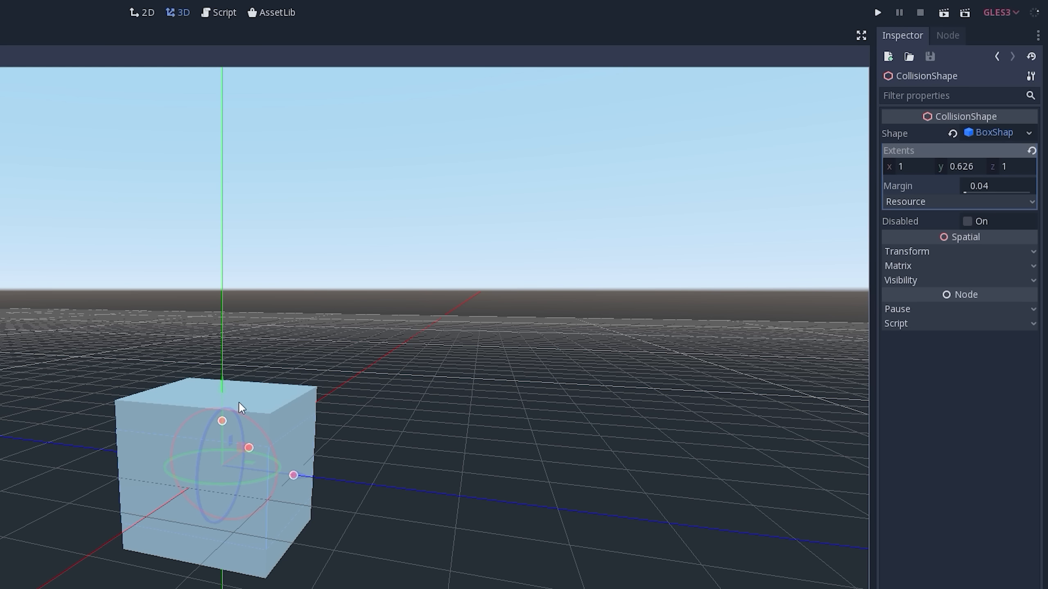
{"action": "key", "text": "ctrl+z"}
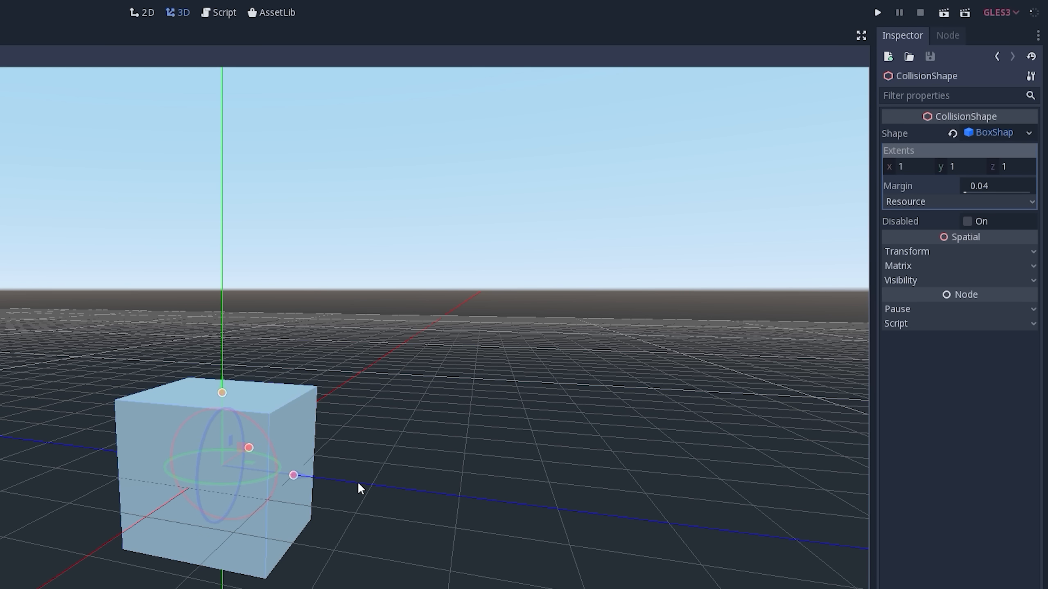
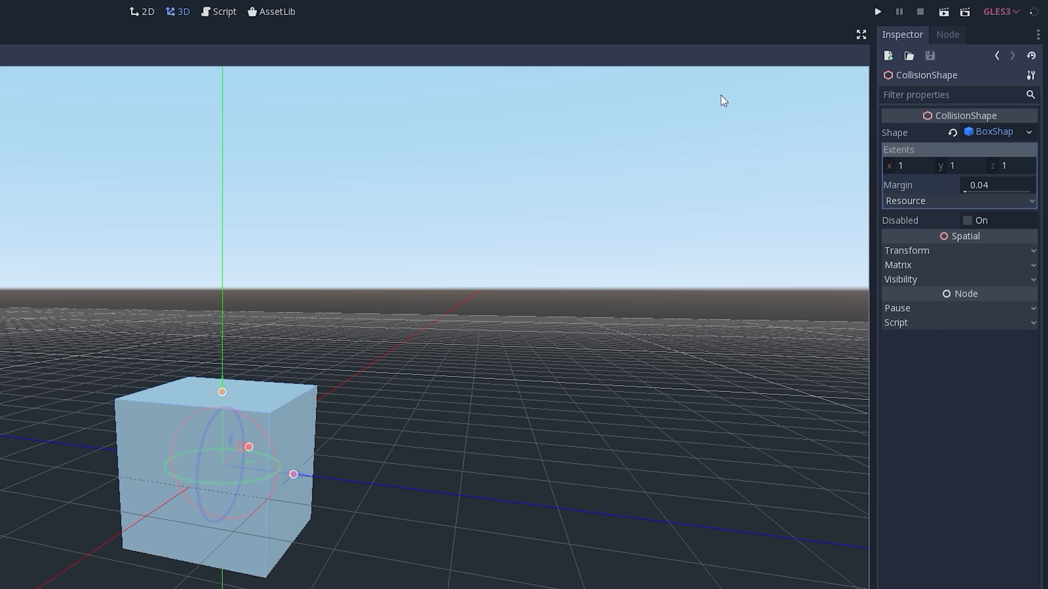
- Save the scene as Level.tscn in res:// and test-run it, closing the game window after viewing
{"action": "left_click", "coordinate": [944, 12]}
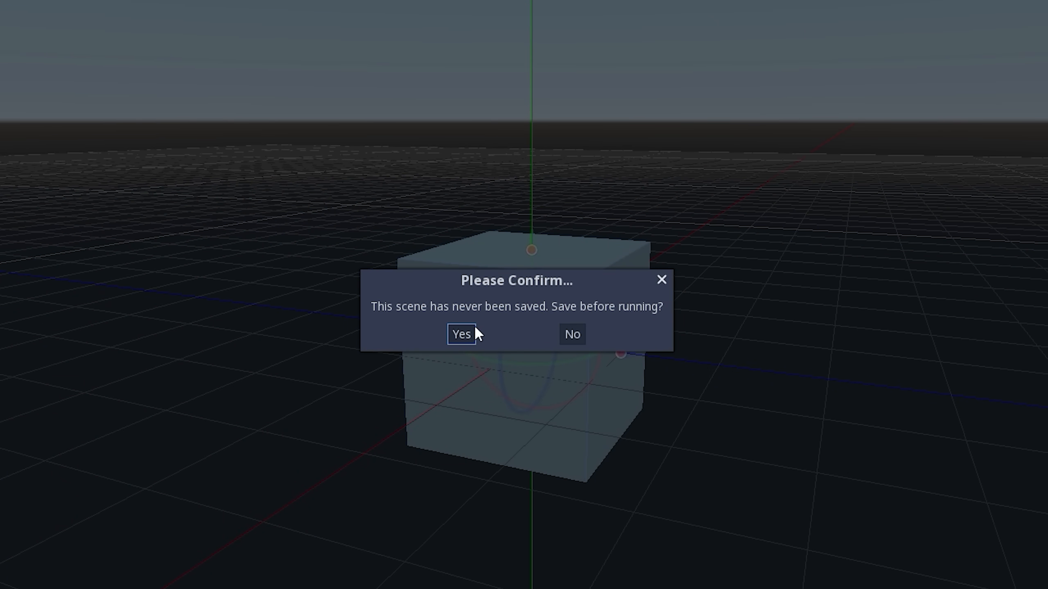
{"action": "left_click", "coordinate": [461, 335]}
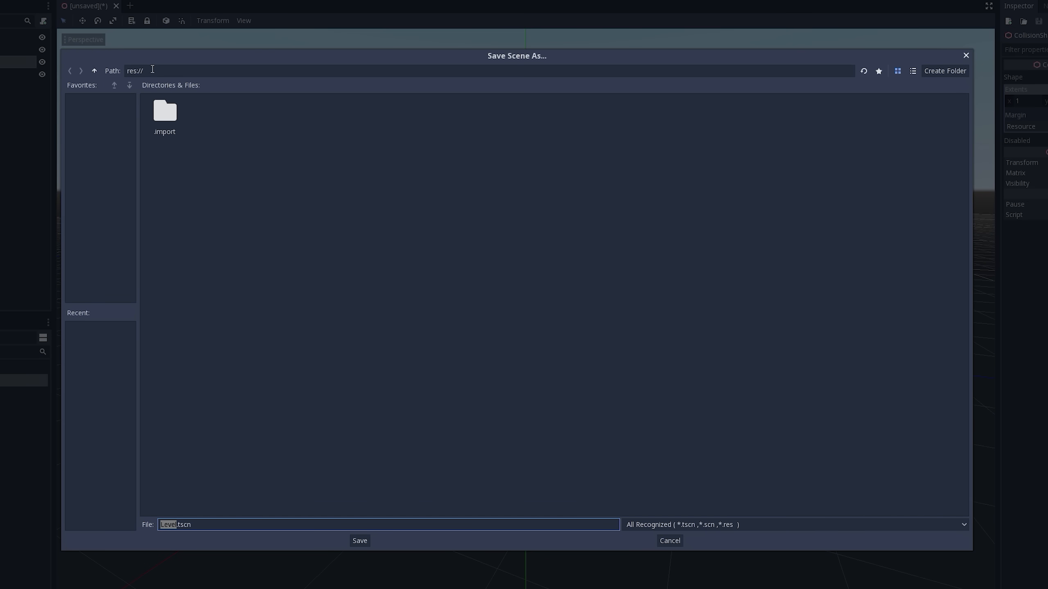
{"action": "left_click_drag", "start_coordinate": [153, 69], "coordinate": [125, 71]}
{"action": "left_click", "coordinate": [217, 268]}
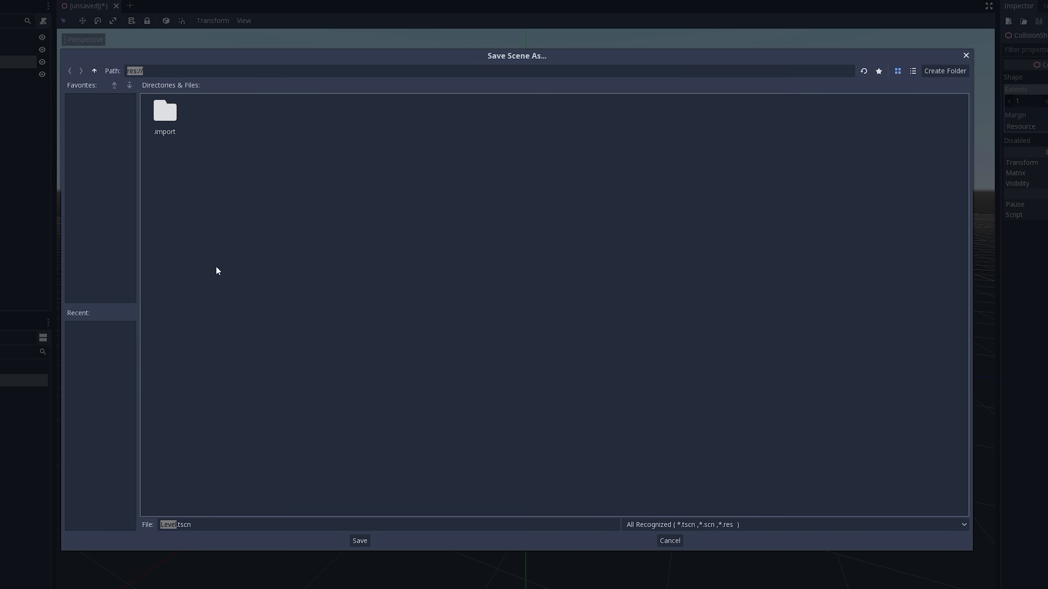
{"action": "left_click", "coordinate": [162, 524]}
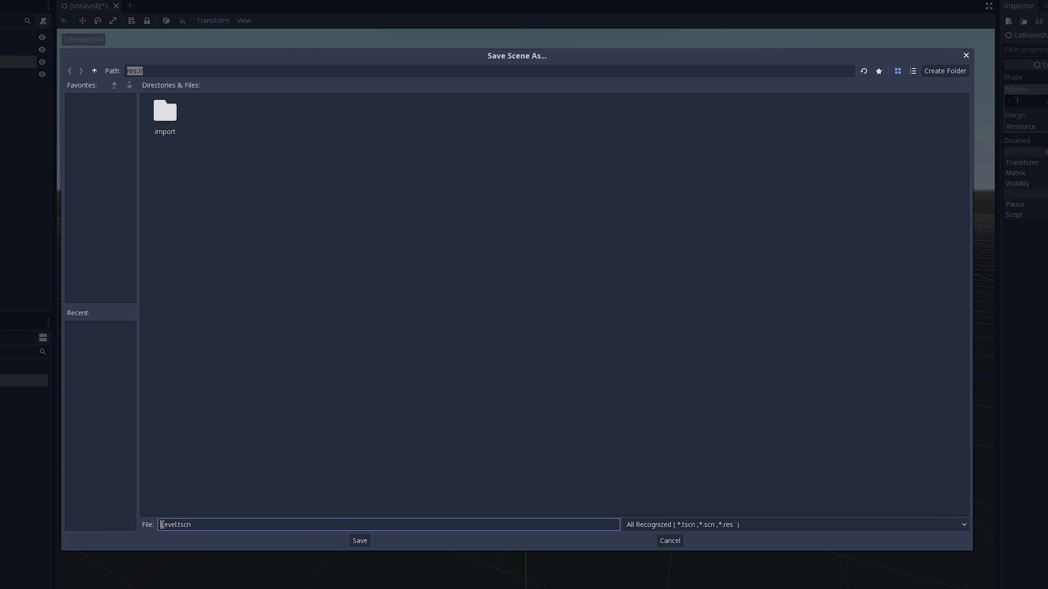
{"action": "left_click_drag", "start_coordinate": [203, 524], "coordinate": [154, 524]}
{"action": "left_click", "coordinate": [206, 526]}
{"action": "left_click", "coordinate": [360, 541]}
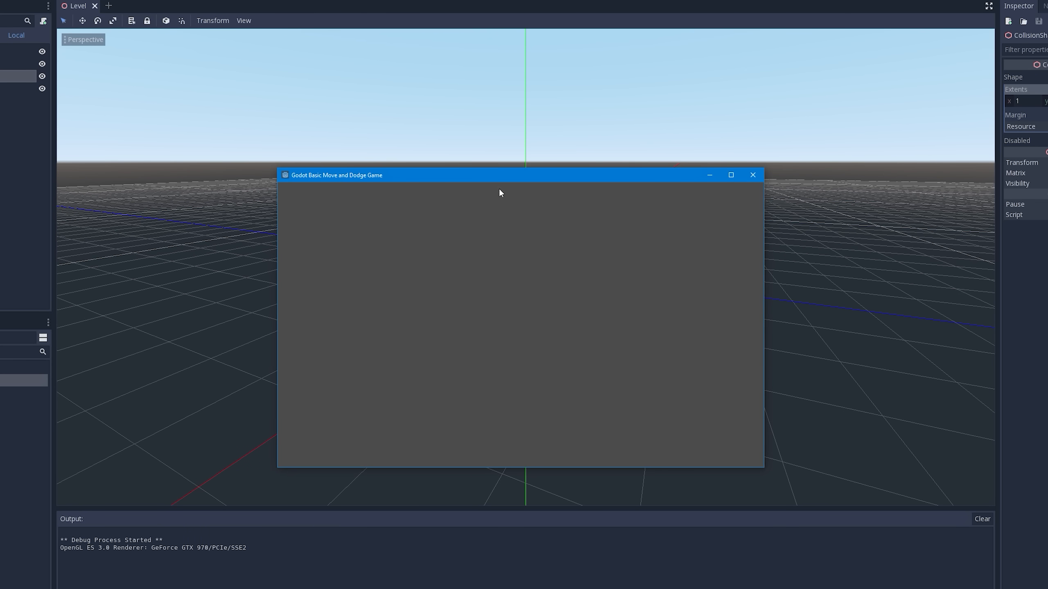
{"action": "left_click_drag", "start_coordinate": [489, 179], "coordinate": [492, 95]}
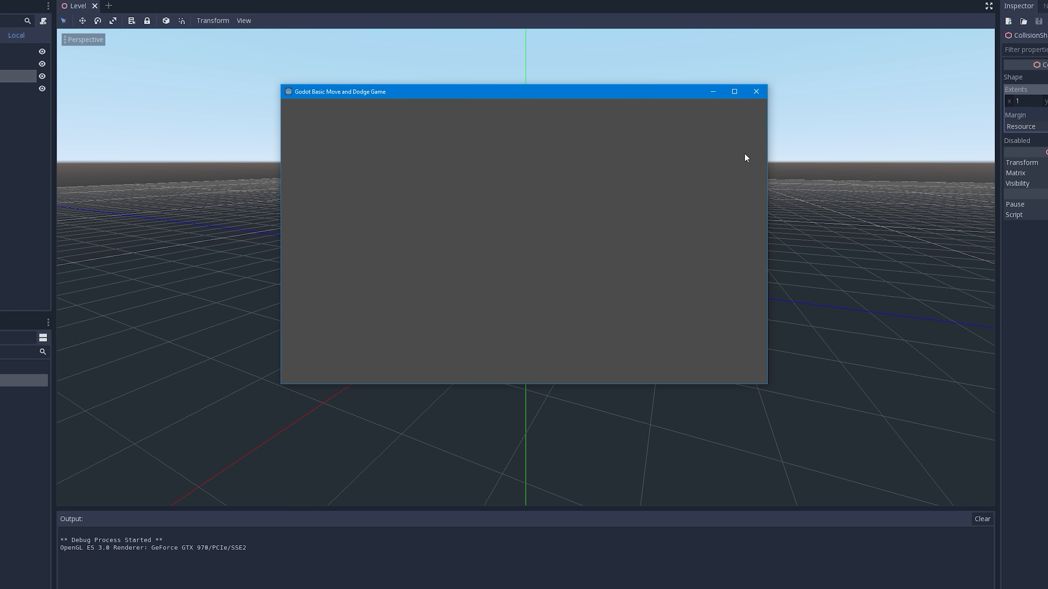
{"action": "left_click", "coordinate": [756, 92]}
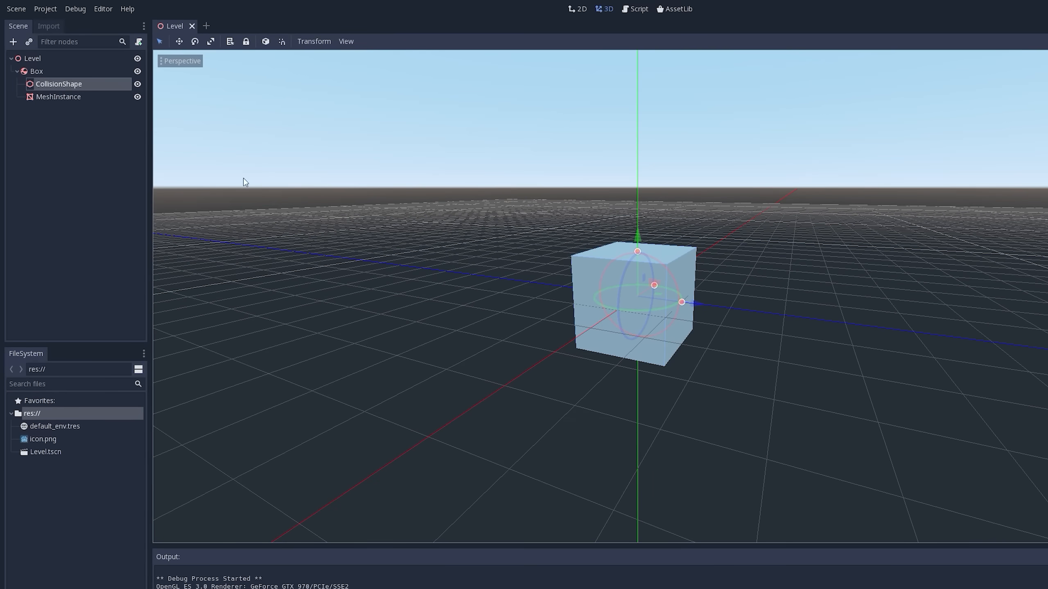
- Add a Camera node as a direct child of the Level root node
{"action": "left_click", "coordinate": [31, 61]}
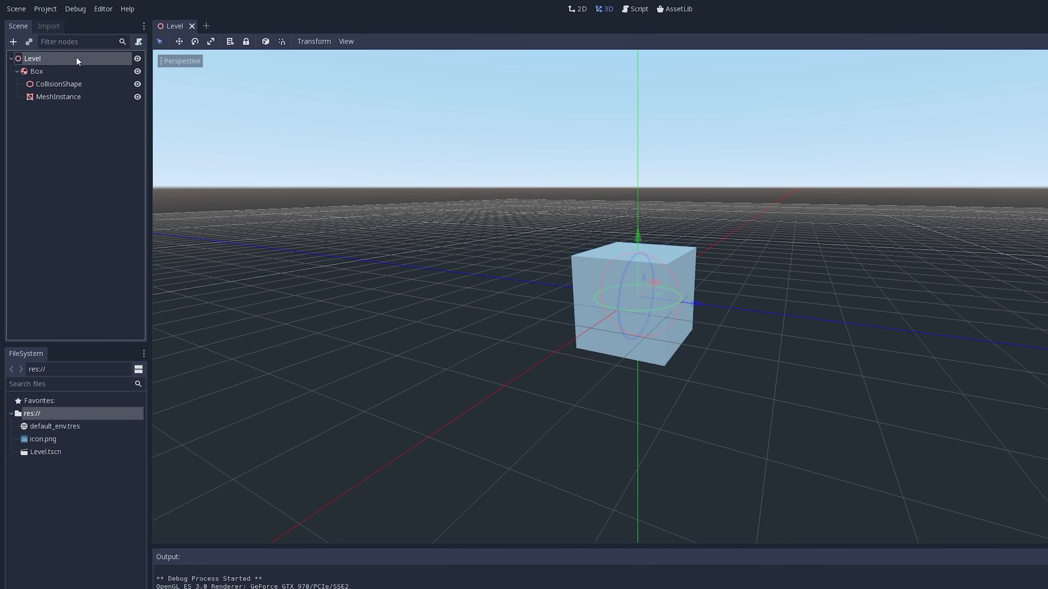
{"action": "left_click", "coordinate": [16, 70]}
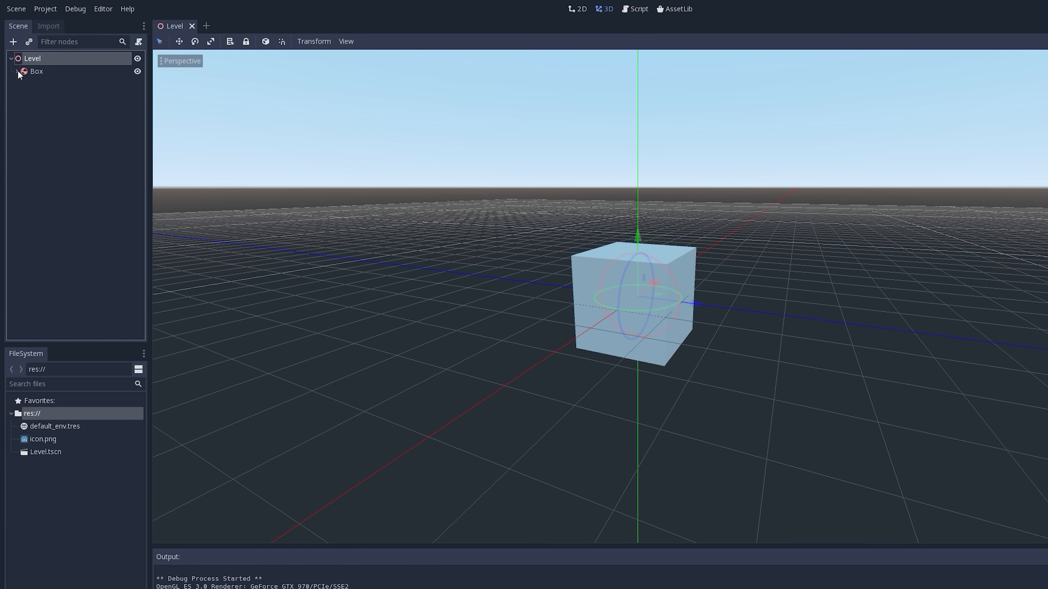
{"action": "left_click", "coordinate": [32, 70]}
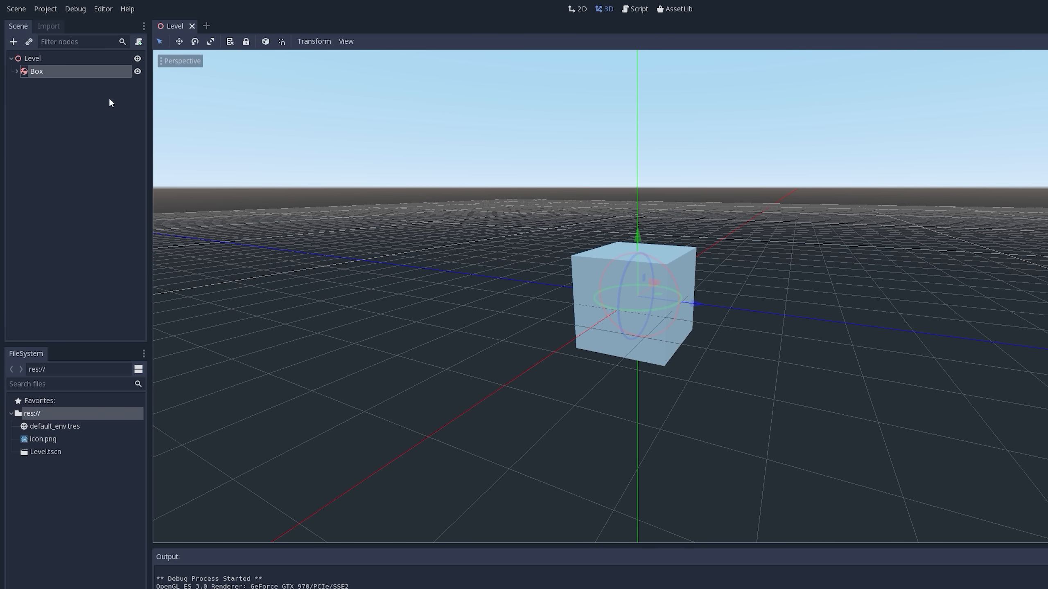
{"action": "left_click", "coordinate": [27, 59]}
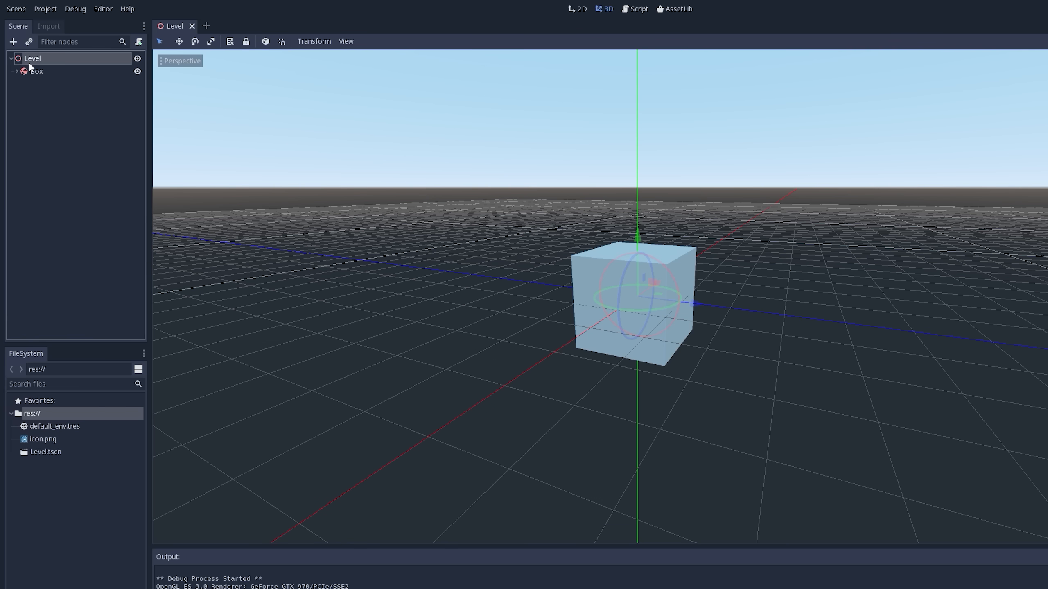
{"action": "left_click", "coordinate": [13, 41]}
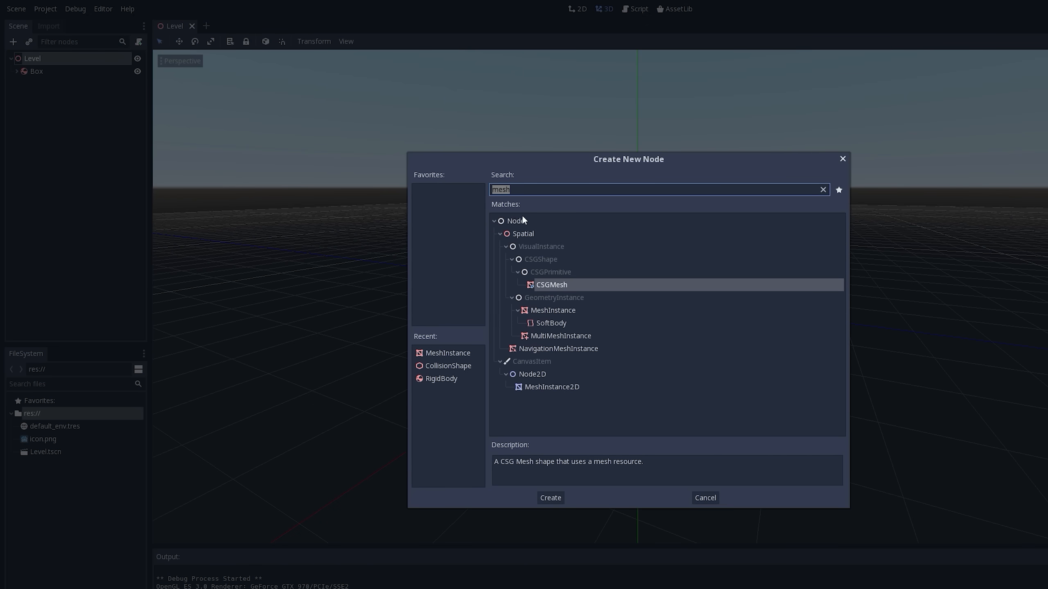
{"action": "left_click", "coordinate": [823, 190]}
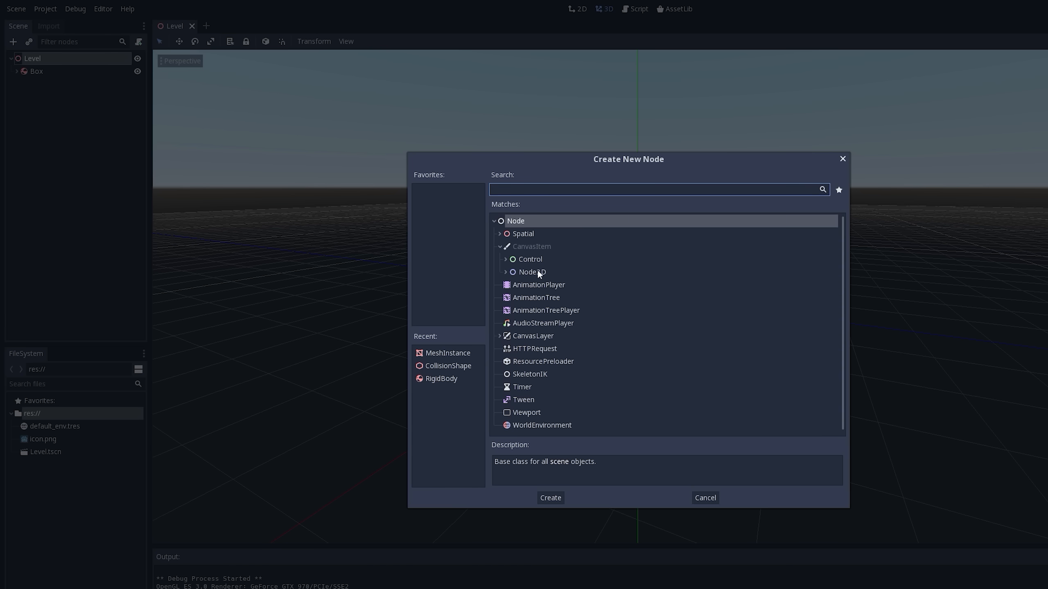
{"action": "left_click", "coordinate": [500, 234]}
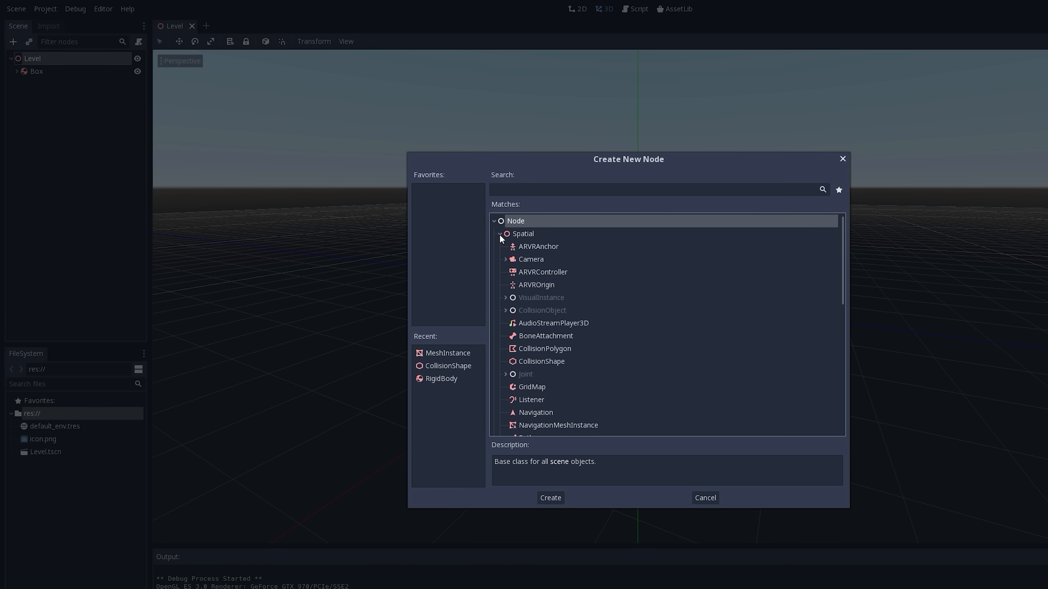
{"action": "left_click", "coordinate": [529, 259]}
{"action": "left_click", "coordinate": [505, 259]}
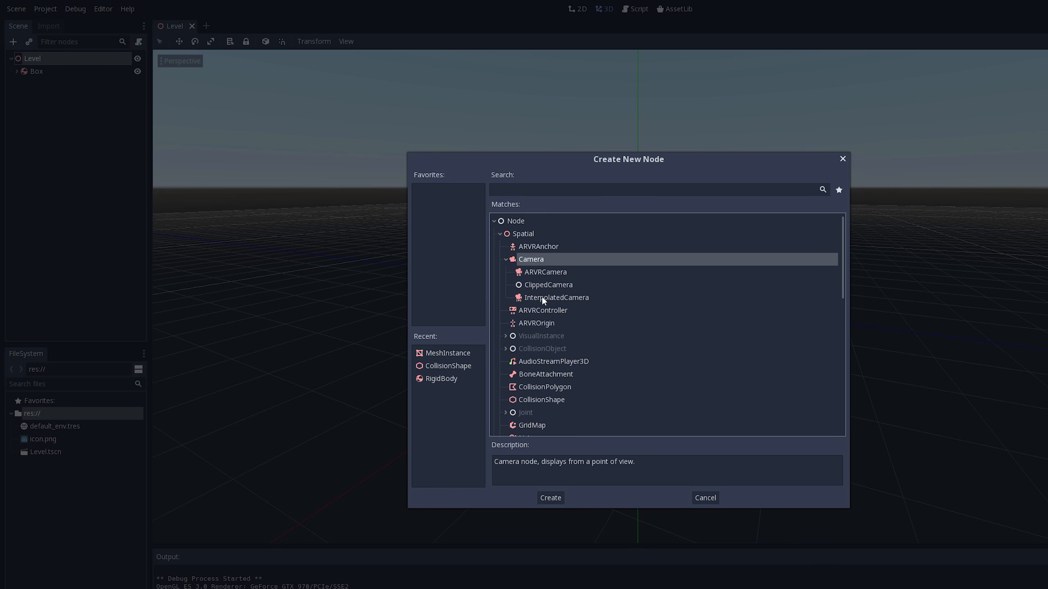
{"action": "left_click", "coordinate": [510, 190]}
{"action": "type", "text": "camera"}
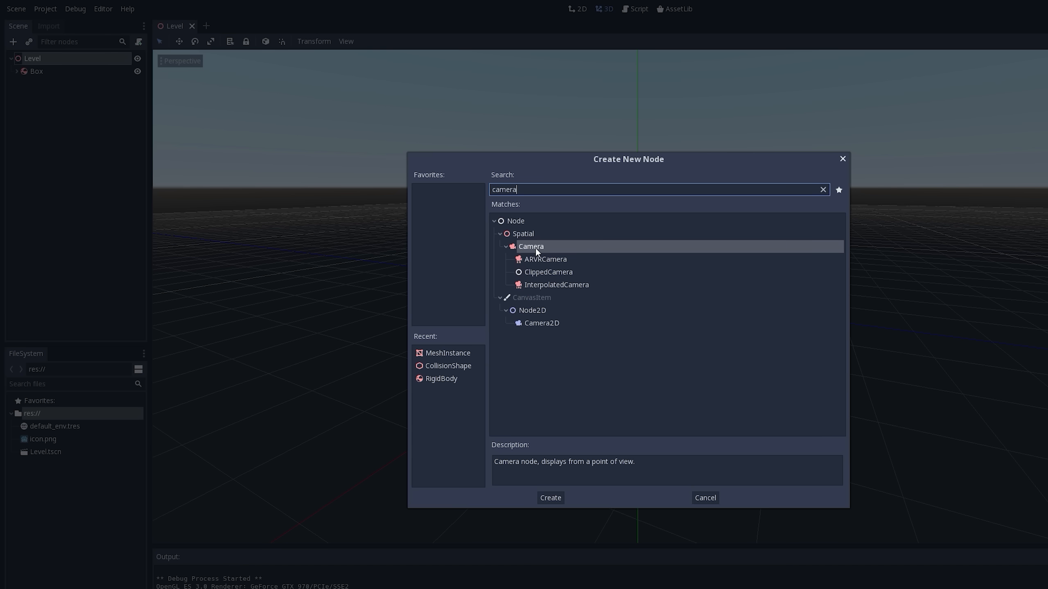
{"action": "double_click", "coordinate": [513, 247]}
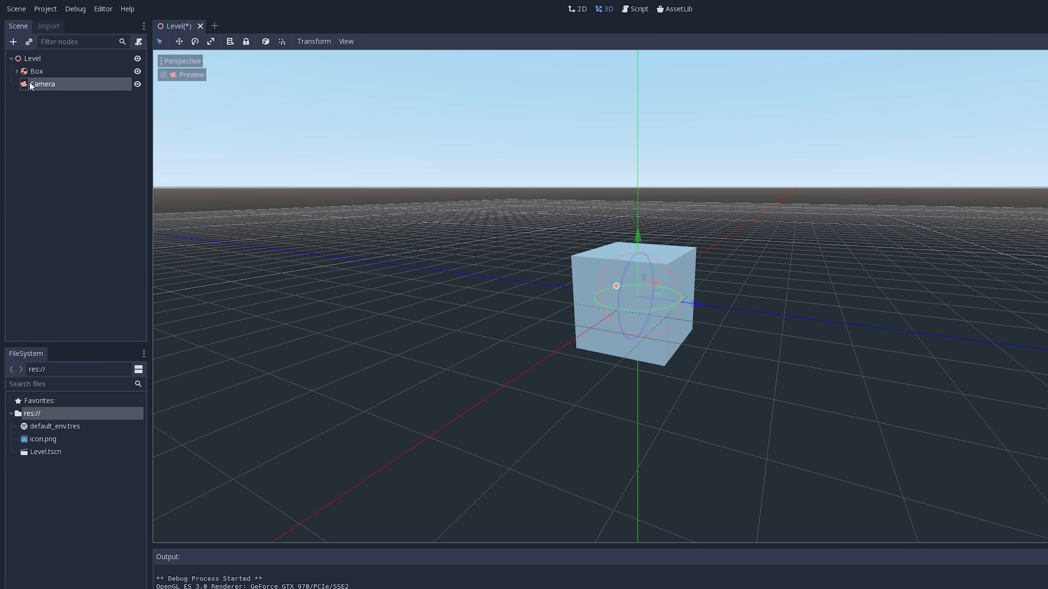
- Reparent the Camera under the Box node and return it to directly under Level
{"action": "mouse_move", "coordinate": [29, 83]}
{"action": "left_mouse_down"}
{"action": "mouse_move", "coordinate": [27, 56]}
{"action": "mouse_move", "coordinate": [34, 71]}
{"action": "left_mouse_up"}
{"action": "left_click", "coordinate": [17, 71]}
{"action": "left_click_drag", "start_coordinate": [39, 109], "coordinate": [28, 58]}
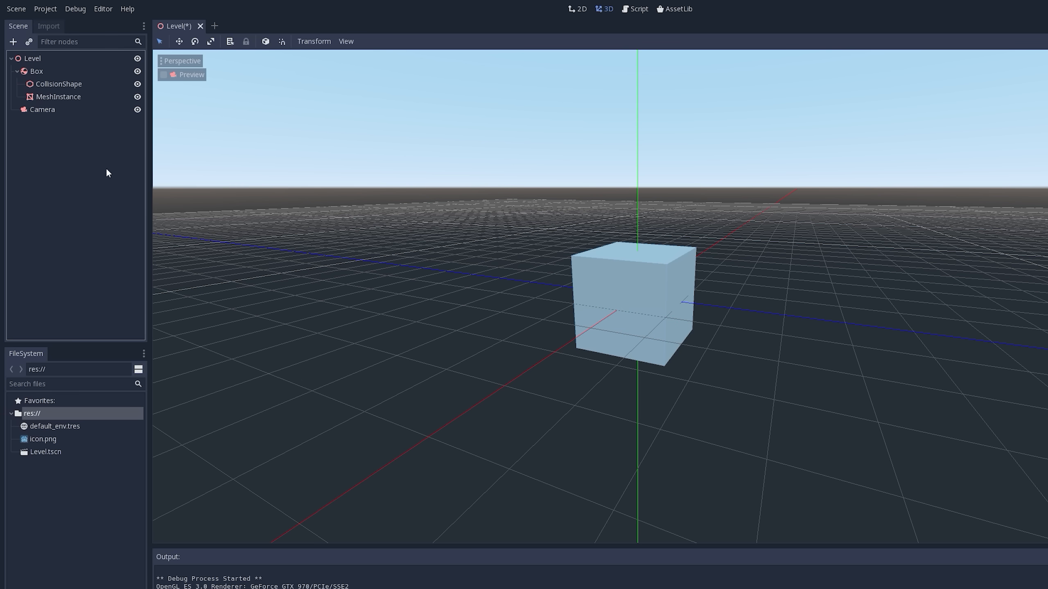
- Move the Camera out of the box along the Z axis and raise it along the Y axis
{"action": "left_click", "coordinate": [39, 111]}
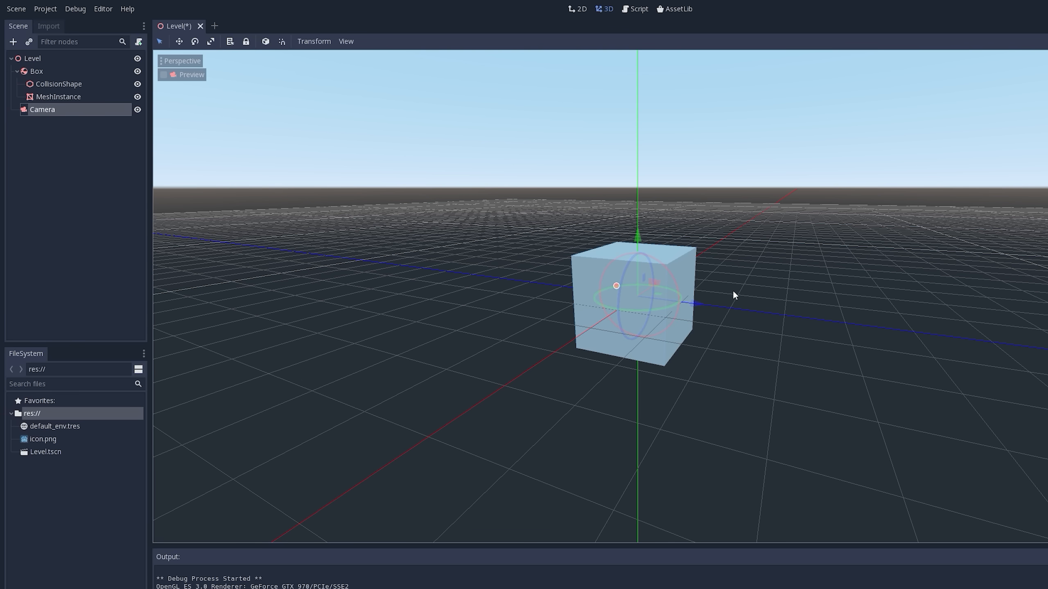
{"action": "middle_click_drag", "start_coordinate": [732, 292], "coordinate": [694, 309]}
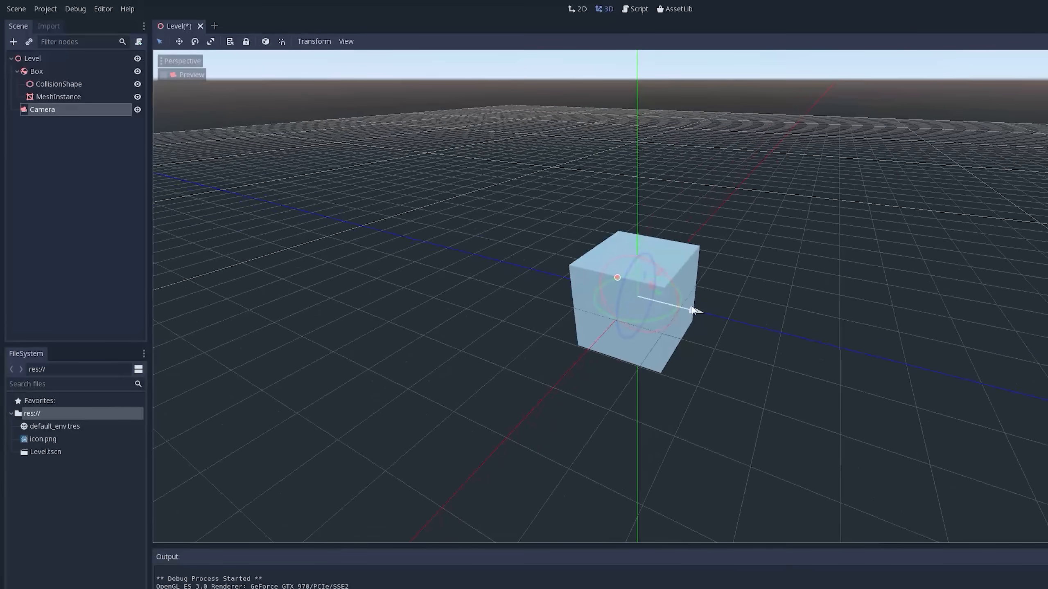
{"action": "left_click_drag", "start_coordinate": [695, 309], "coordinate": [841, 351]}
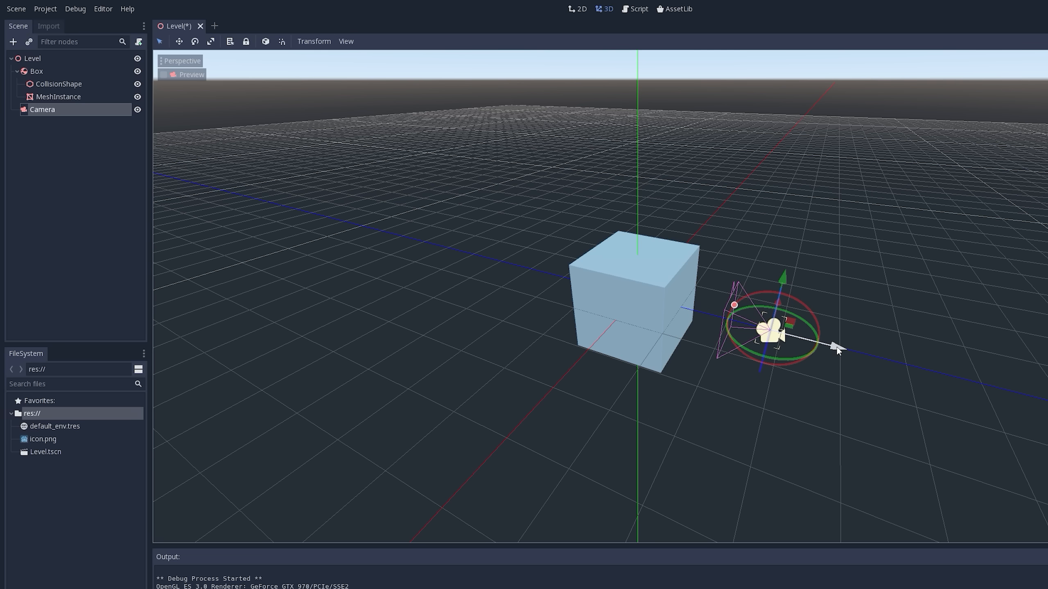
{"action": "left_click_drag", "start_coordinate": [837, 346], "coordinate": [1003, 388]}
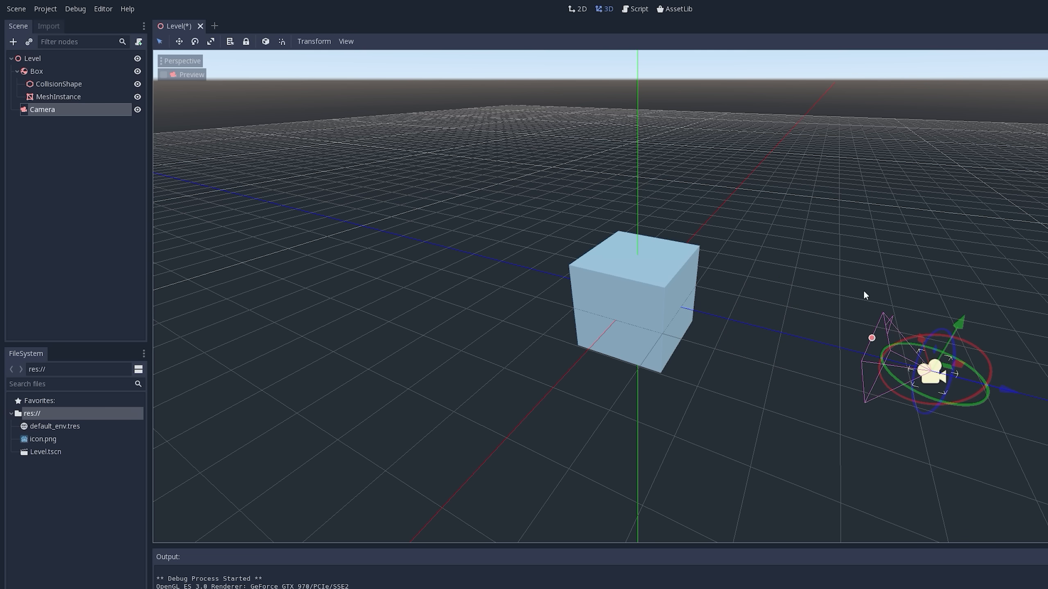
{"action": "middle_click_drag", "start_coordinate": [879, 376], "coordinate": [902, 366]}
{"action": "scroll", "coordinate": [949, 349], "scroll_direction": "down", "scroll_amount": 3}
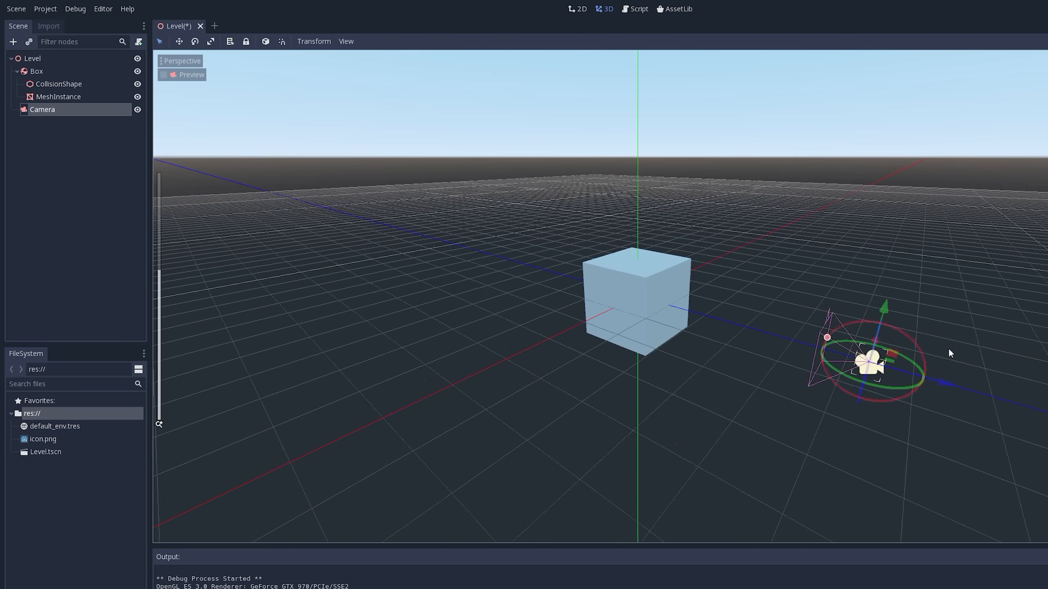
{"action": "left_click_drag", "start_coordinate": [849, 301], "coordinate": [876, 281]}
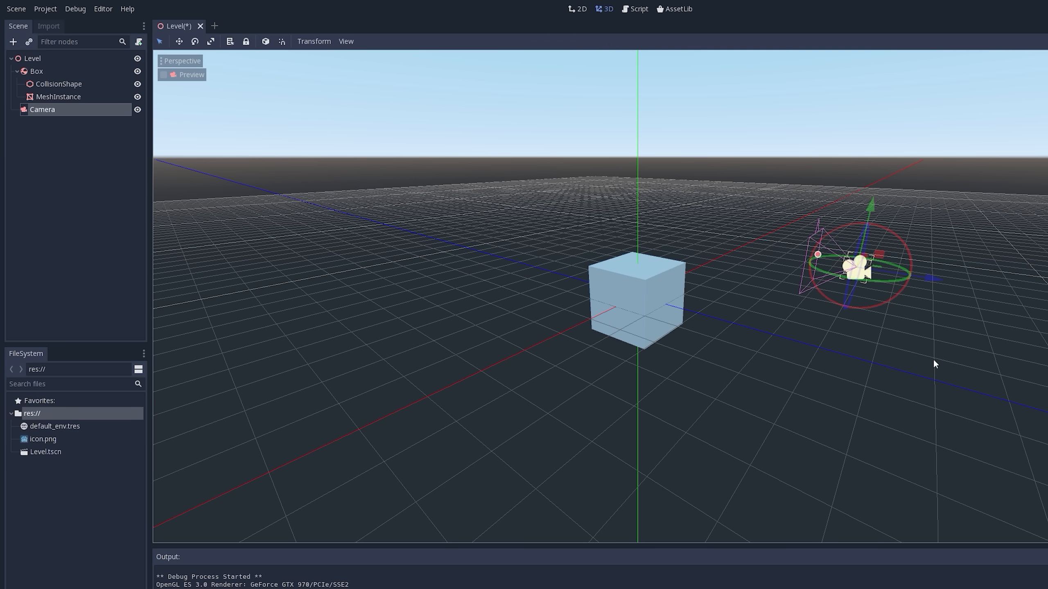
- Move the Camera farther back from the box along the Z axis and preview its view
{"action": "middle_click_drag", "start_coordinate": [933, 360], "coordinate": [802, 332]}
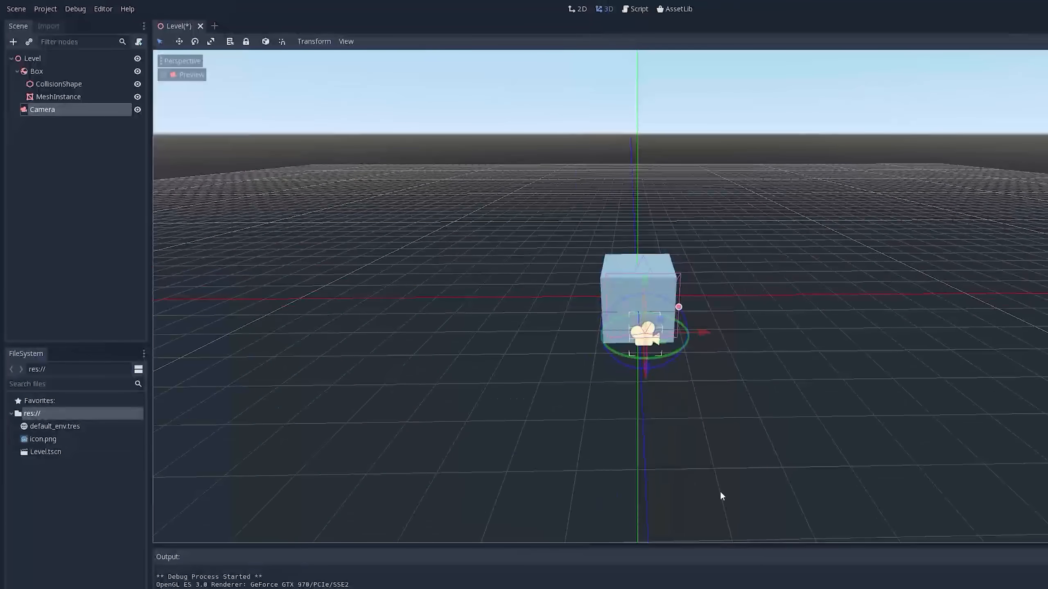
{"action": "middle_click_drag", "start_coordinate": [673, 292], "coordinate": [708, 325]}
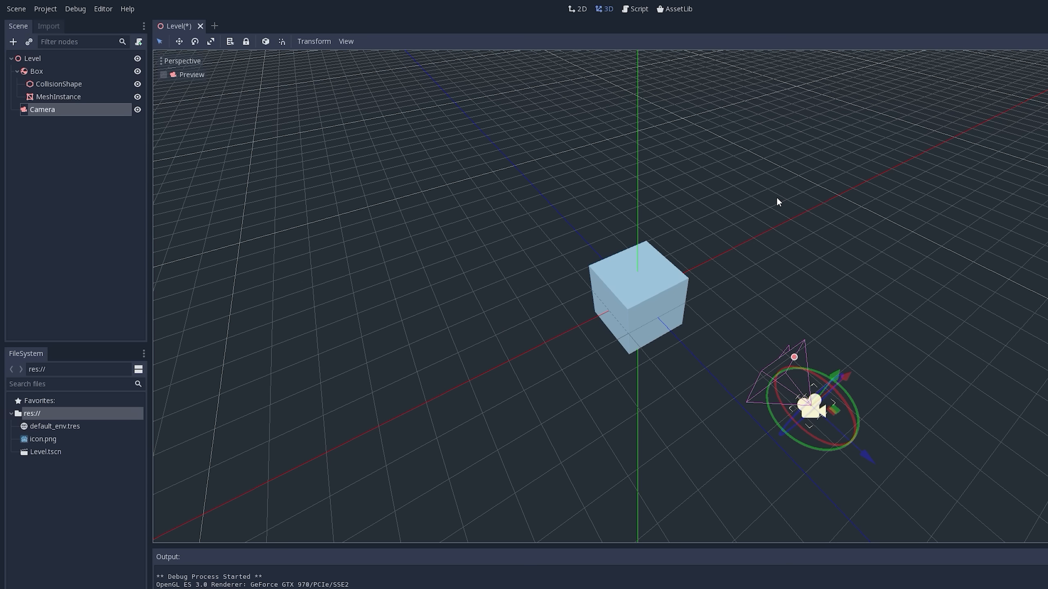
{"action": "middle_click_drag", "start_coordinate": [758, 246], "coordinate": [660, 268]}
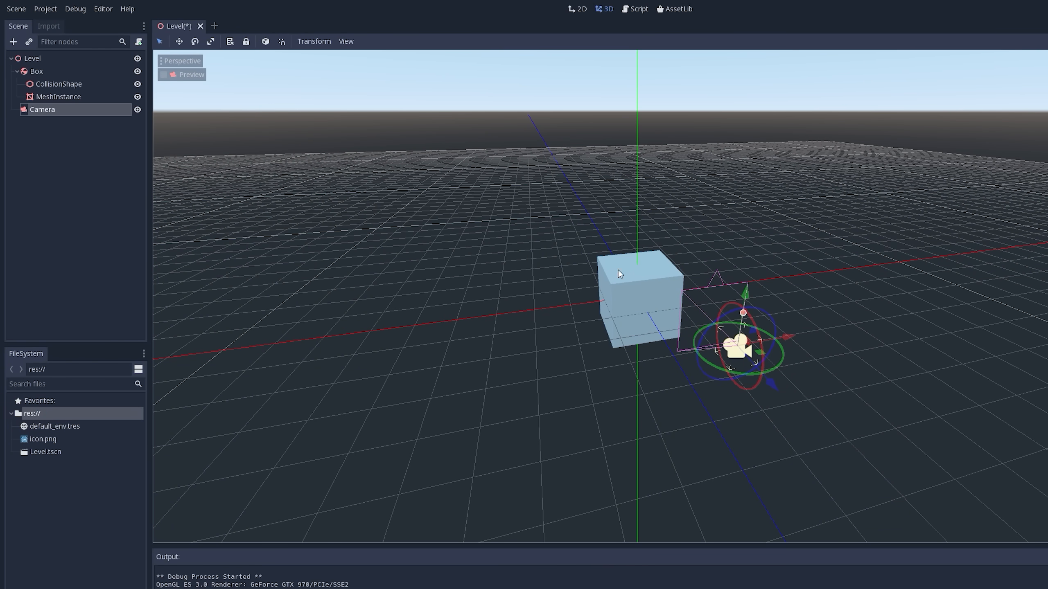
{"action": "middle_click_drag", "start_coordinate": [616, 251], "coordinate": [668, 246]}
{"action": "scroll", "coordinate": [680, 213], "scroll_direction": "down", "scroll_amount": 2}
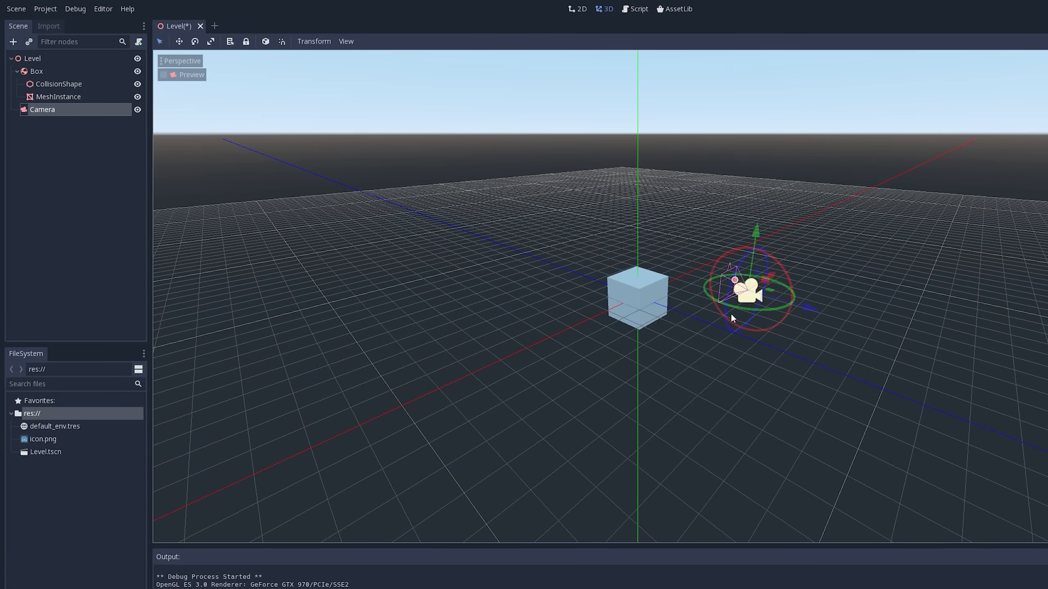
{"action": "left_click_drag", "start_coordinate": [808, 308], "coordinate": [1047, 379]}
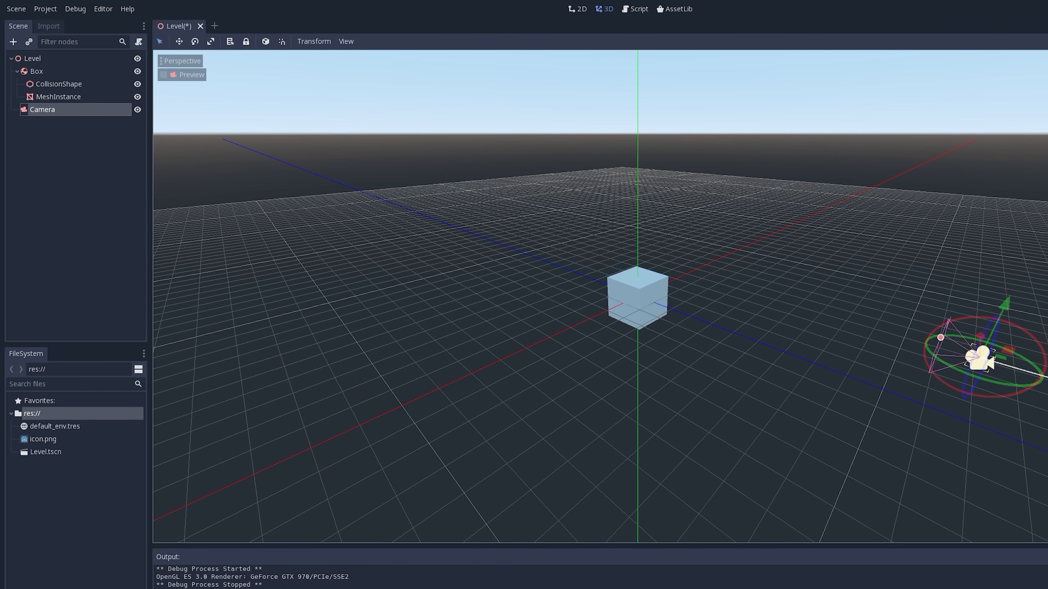
{"action": "left_click", "coordinate": [163, 75]}
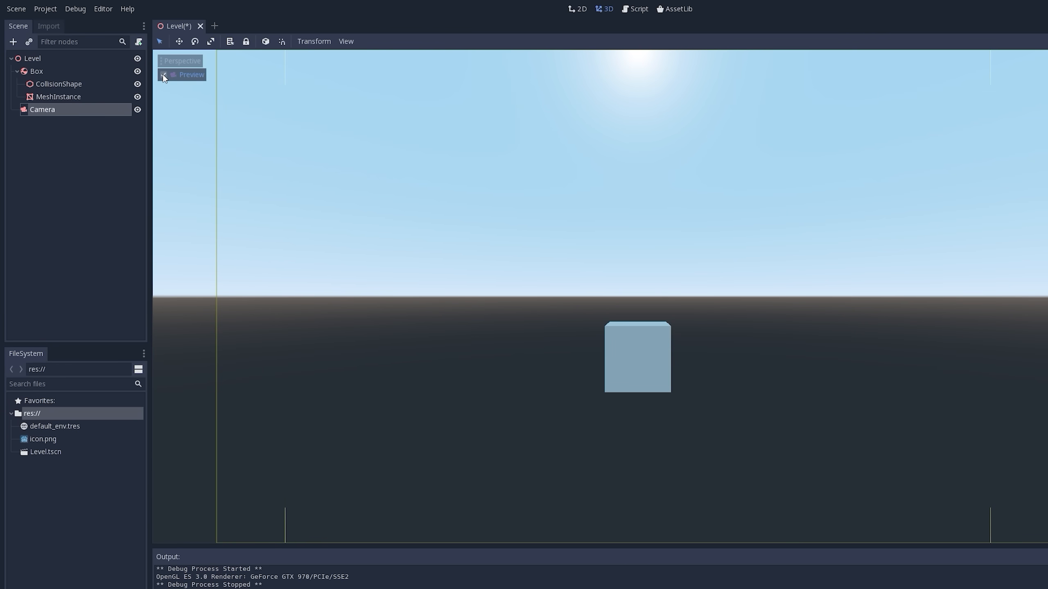
{"action": "left_click", "coordinate": [163, 75]}
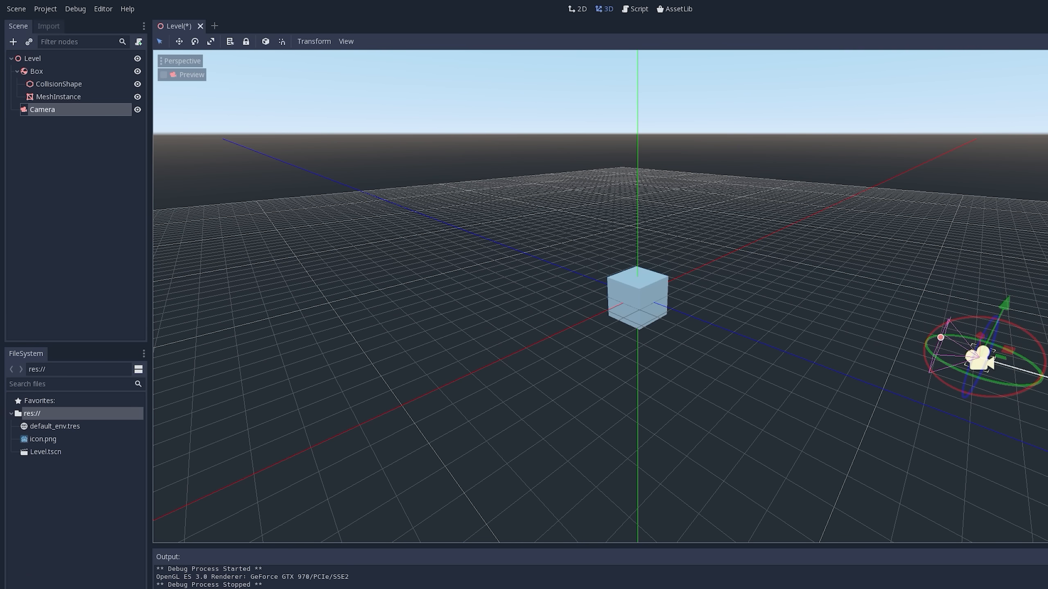
- Pull the Camera slightly farther back along Z and raise it higher above the box along Y
{"action": "left_click_drag", "start_coordinate": [1046, 377], "coordinate": [1047, 408]}
{"action": "scroll", "coordinate": [808, 277], "scroll_direction": "down", "scroll_amount": 5}
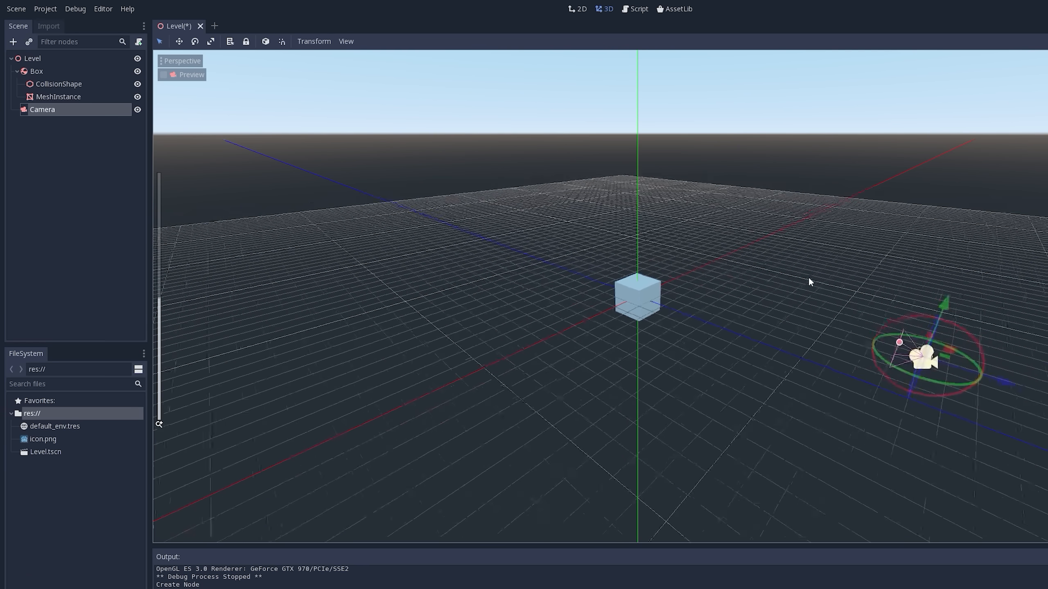
{"action": "left_click_drag", "start_coordinate": [860, 276], "coordinate": [879, 218]}
{"action": "middle_click_drag", "start_coordinate": [906, 244], "coordinate": [888, 255]}
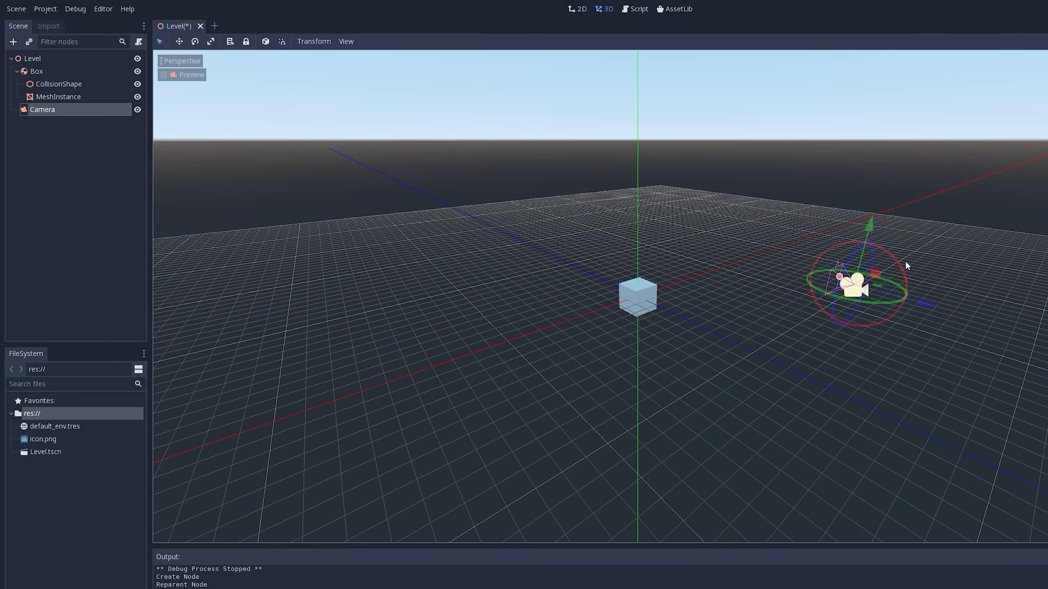
{"action": "mouse_move", "coordinate": [901, 264]}
{"action": "left_mouse_down"}
{"action": "mouse_move", "coordinate": [891, 236]}
{"action": "mouse_move", "coordinate": [902, 255]}
{"action": "left_mouse_up"}
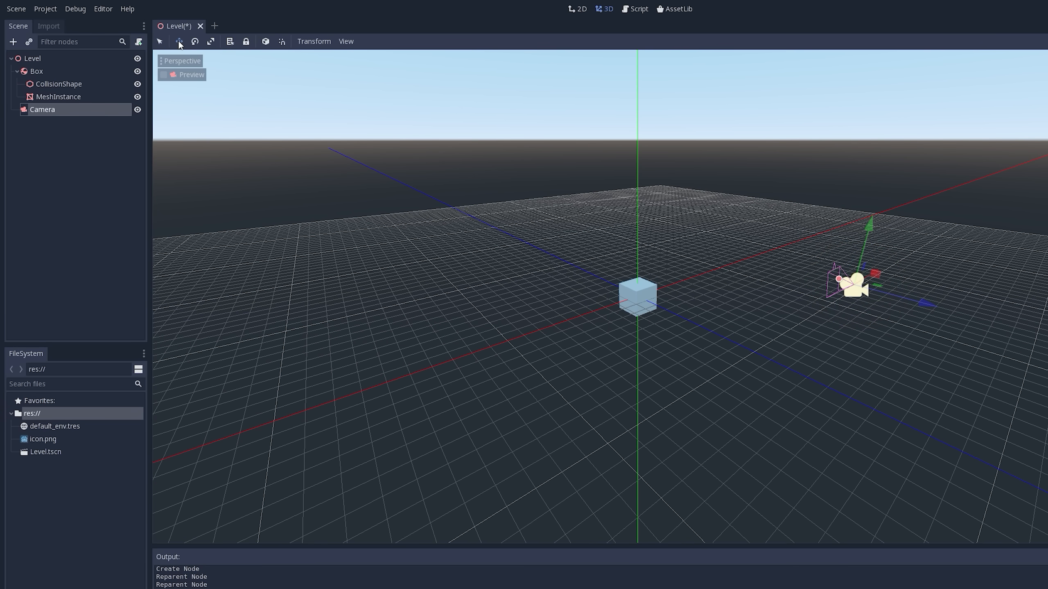
- Compare the Camera's select, move, rotate and scale gizmos in the 3D viewport
{"action": "left_click", "coordinate": [195, 42]}
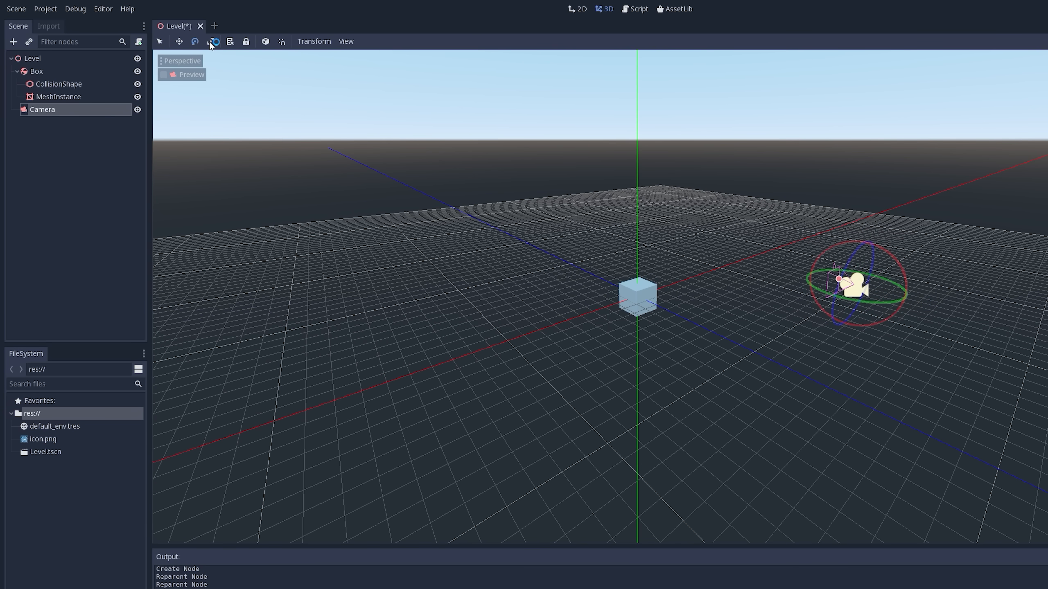
{"action": "left_click", "coordinate": [210, 41]}
{"action": "middle_click_drag", "start_coordinate": [709, 194], "coordinate": [758, 207]}
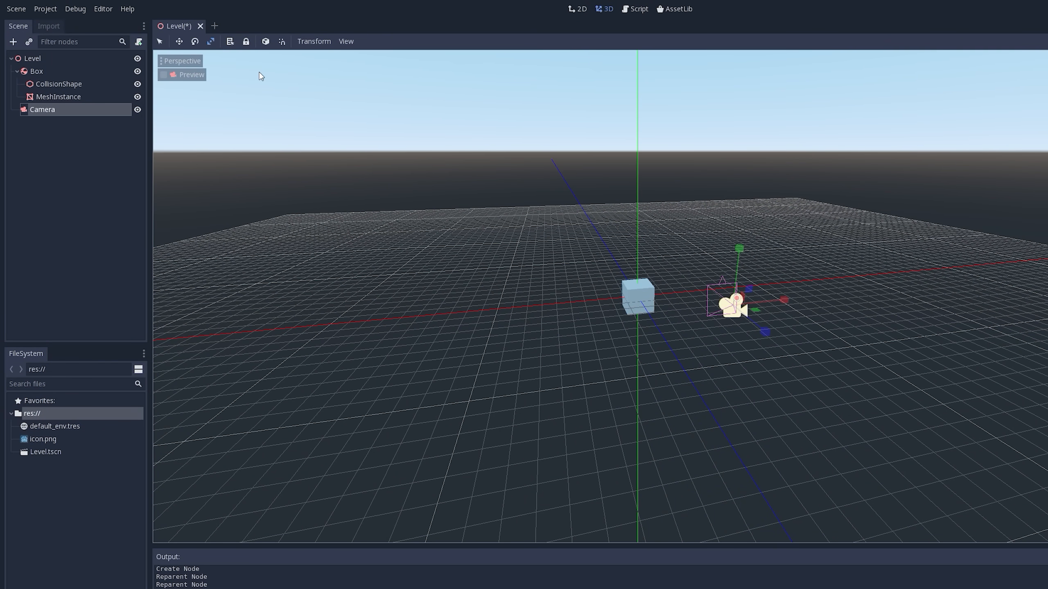
{"action": "key", "text": "q"}
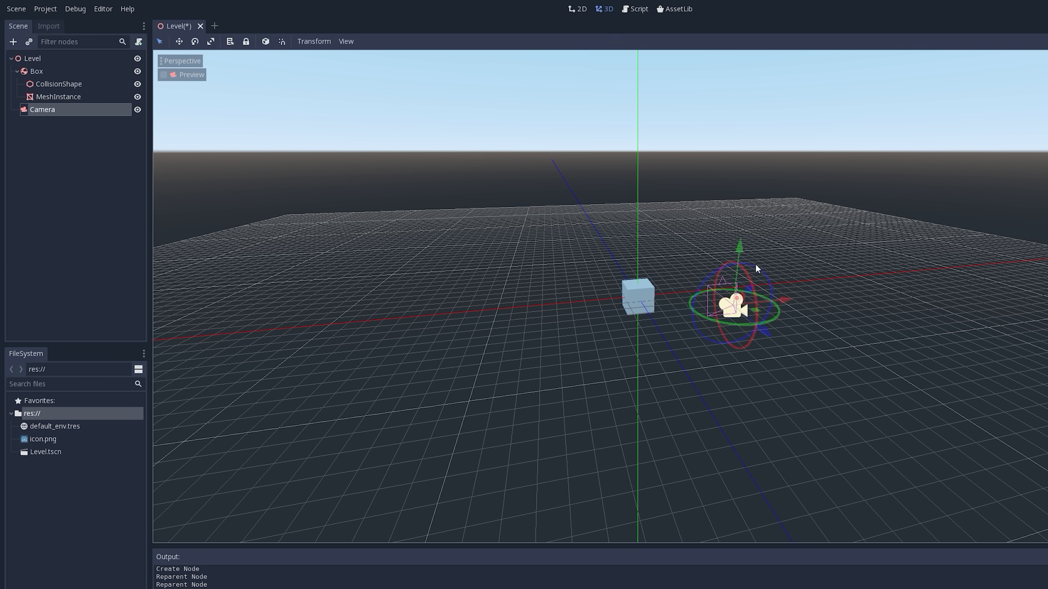
{"action": "key", "text": "w"}
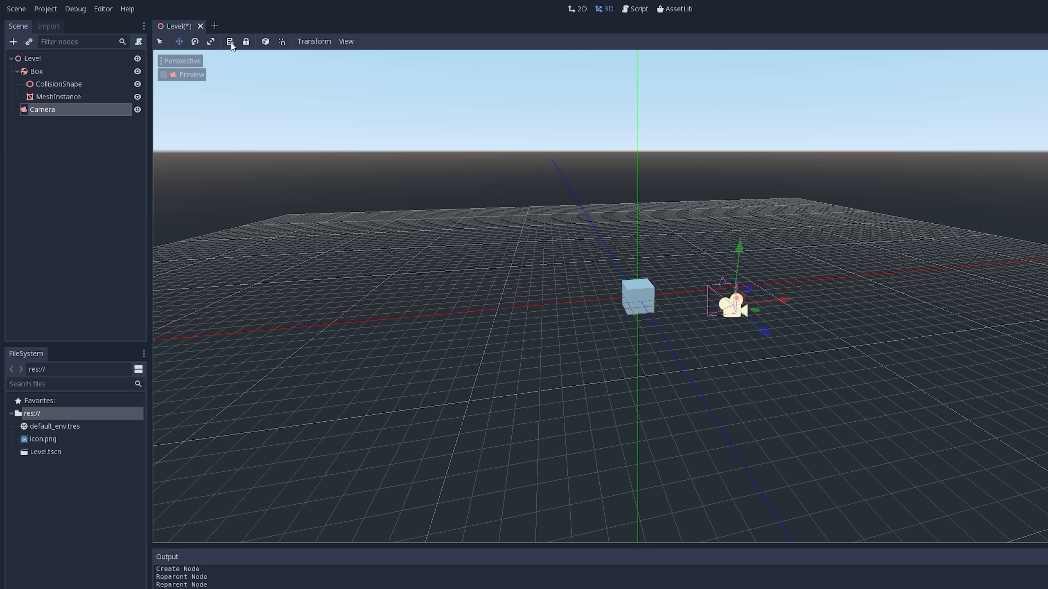
{"action": "key", "text": "e"}
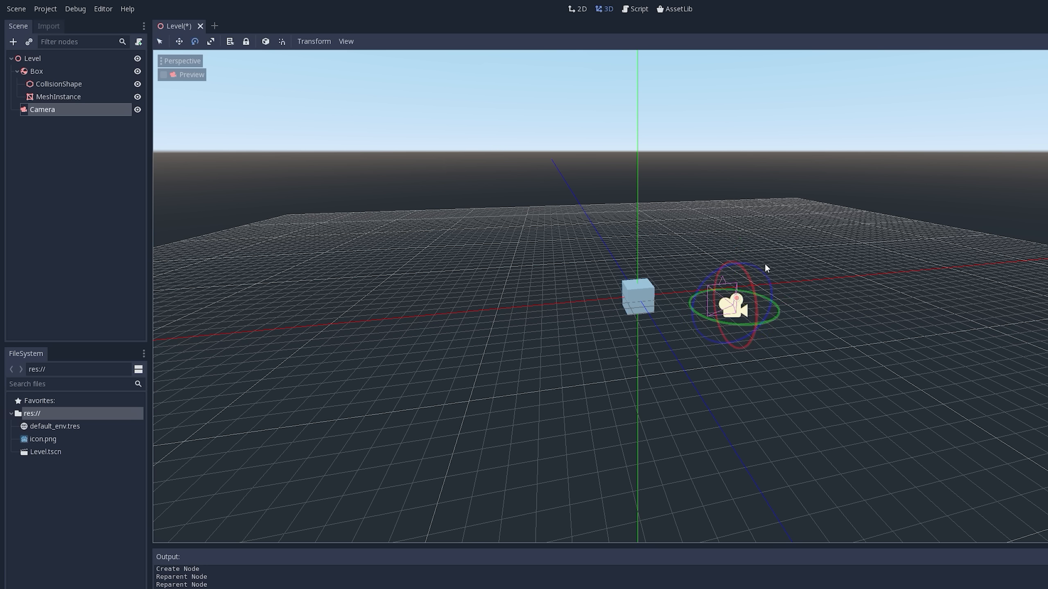
{"action": "key", "text": "r"}
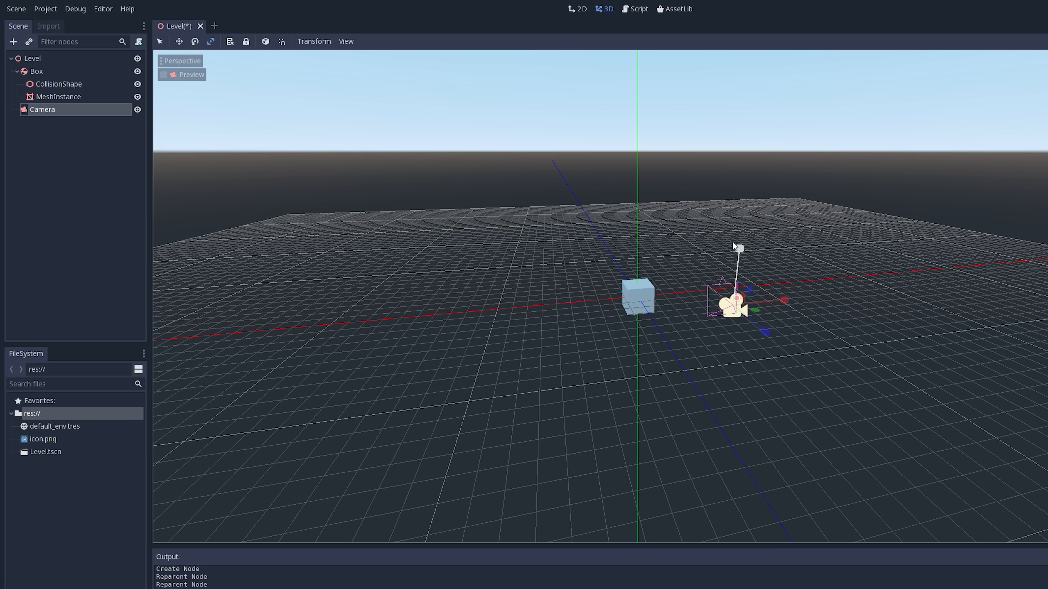
{"action": "key", "text": "t"}
{"action": "left_click", "coordinate": [266, 41]}
{"action": "middle_click_drag", "start_coordinate": [736, 230], "coordinate": [982, 350]}
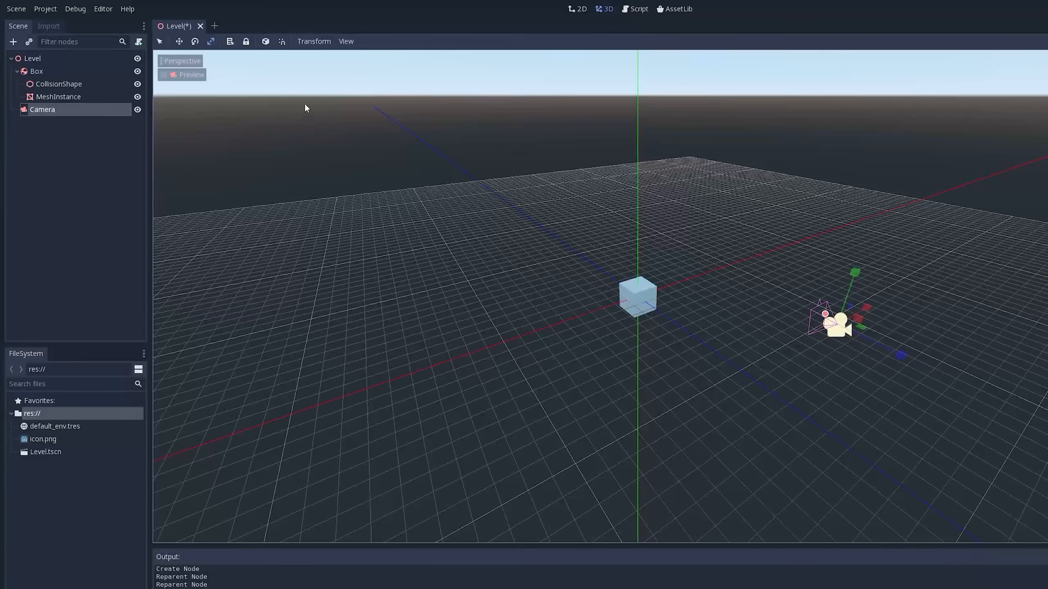
- Preview the box through the Camera and return to the perspective view
{"action": "left_click", "coordinate": [178, 41]}
{"action": "left_click", "coordinate": [163, 75]}
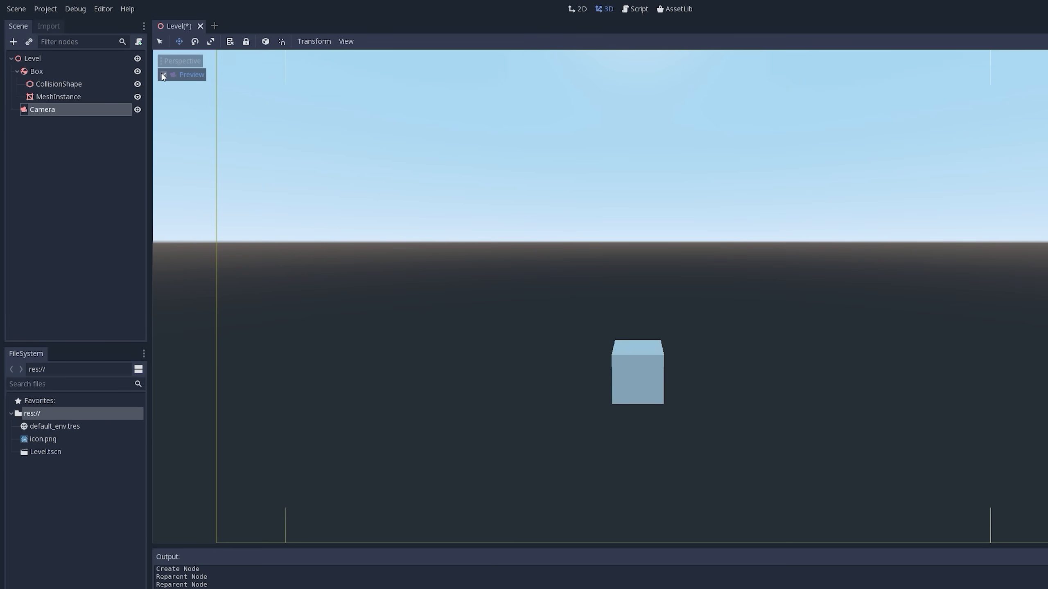
{"action": "left_click", "coordinate": [164, 75]}
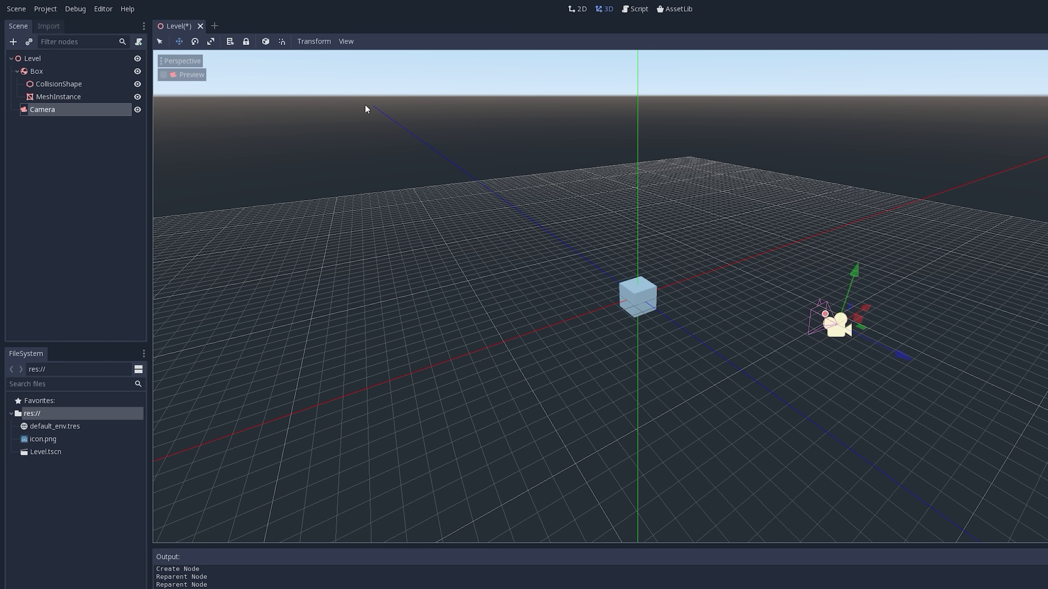
{"action": "left_click", "coordinate": [195, 41]}
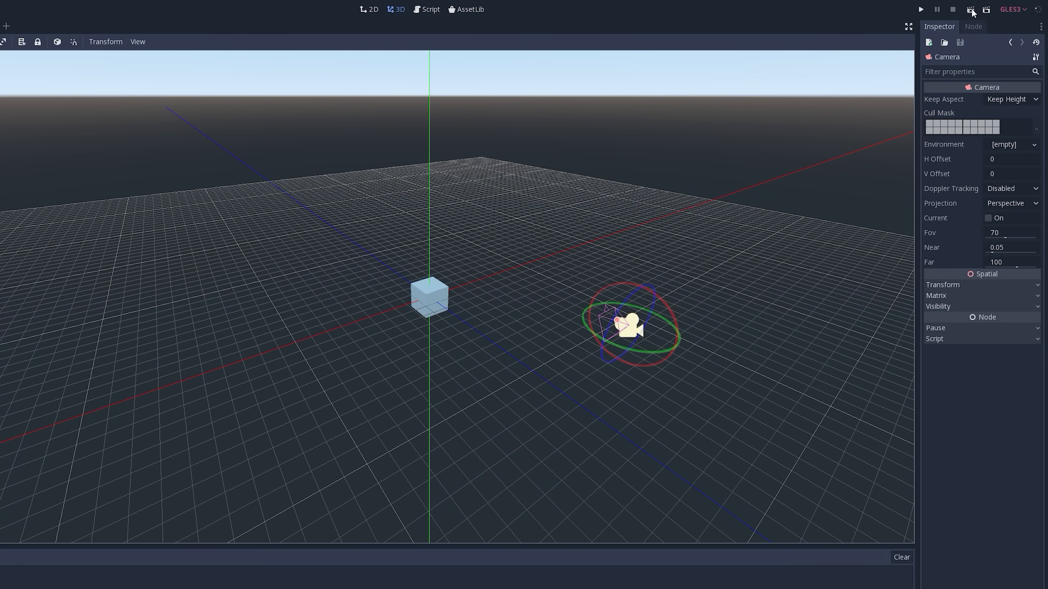
- Run the Level scene twice to test the box's physics, closing the game window each time
{"action": "left_click", "coordinate": [971, 10]}
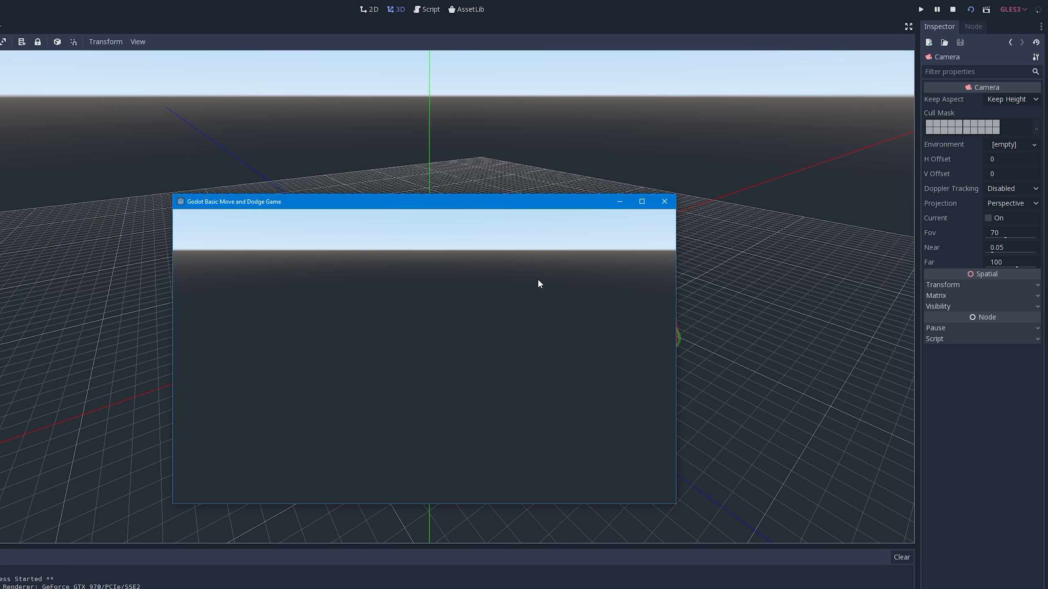
{"action": "left_click", "coordinate": [665, 202]}
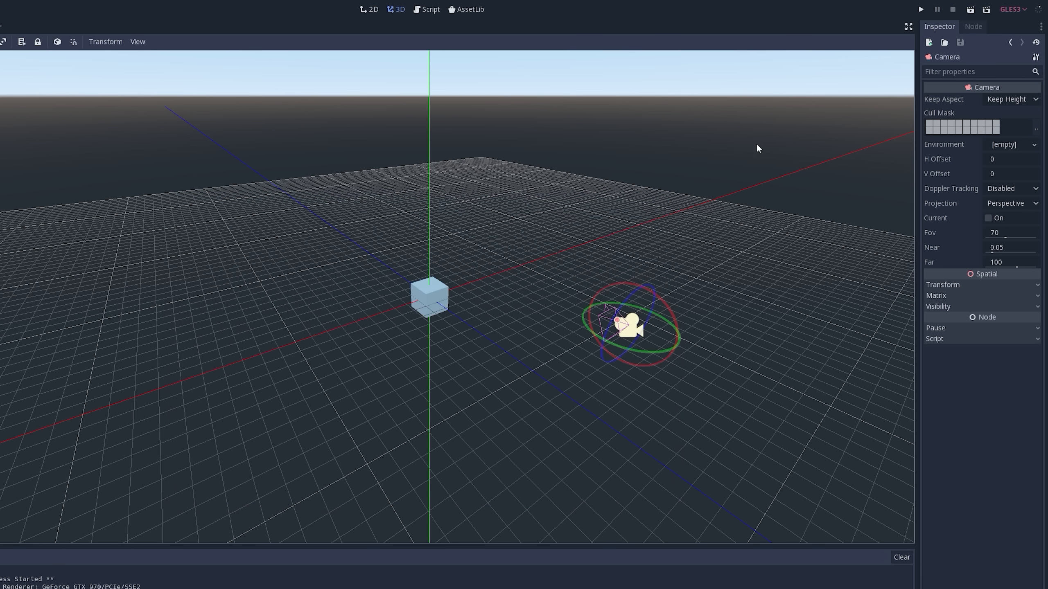
{"action": "left_click", "coordinate": [971, 10]}
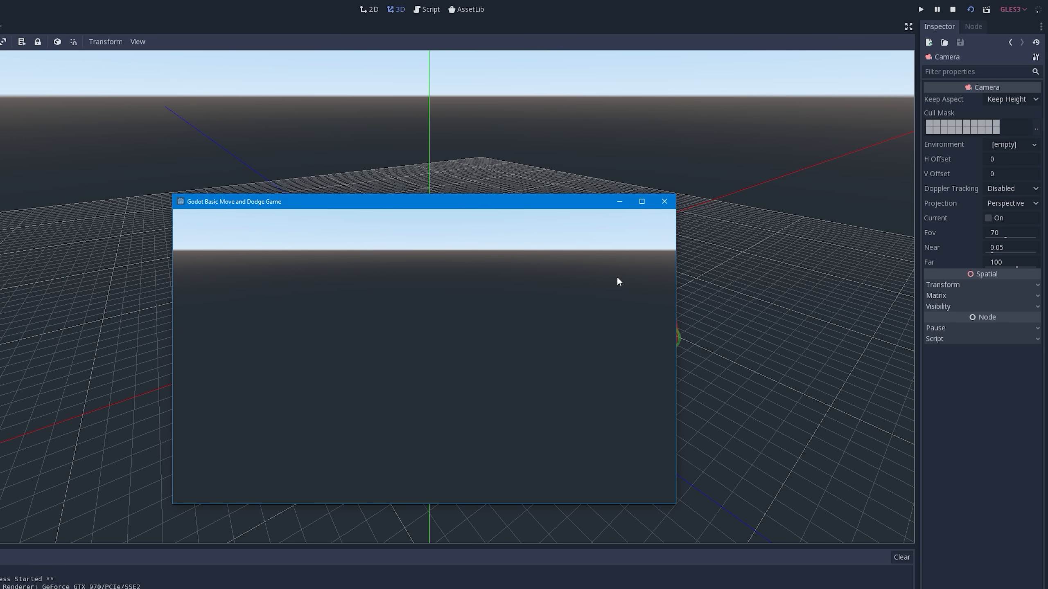
{"action": "left_click", "coordinate": [659, 202]}
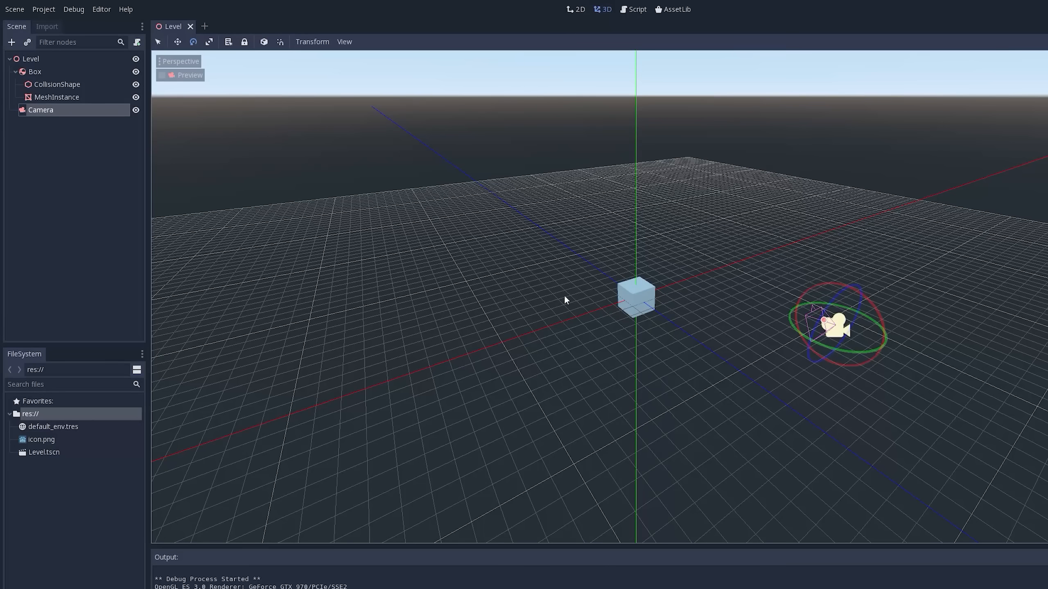
- Try to raise the Box's CollisionShape separately from its mesh along the Y axis, and undo the move
{"action": "left_click", "coordinate": [40, 75]}
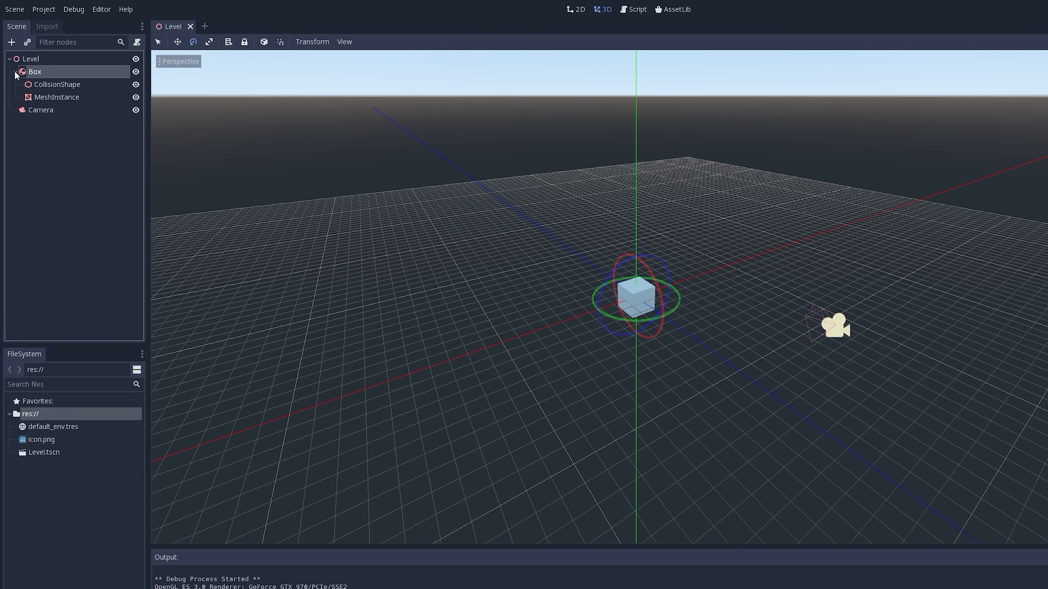
{"action": "left_click", "coordinate": [15, 71]}
{"action": "left_click", "coordinate": [15, 72]}
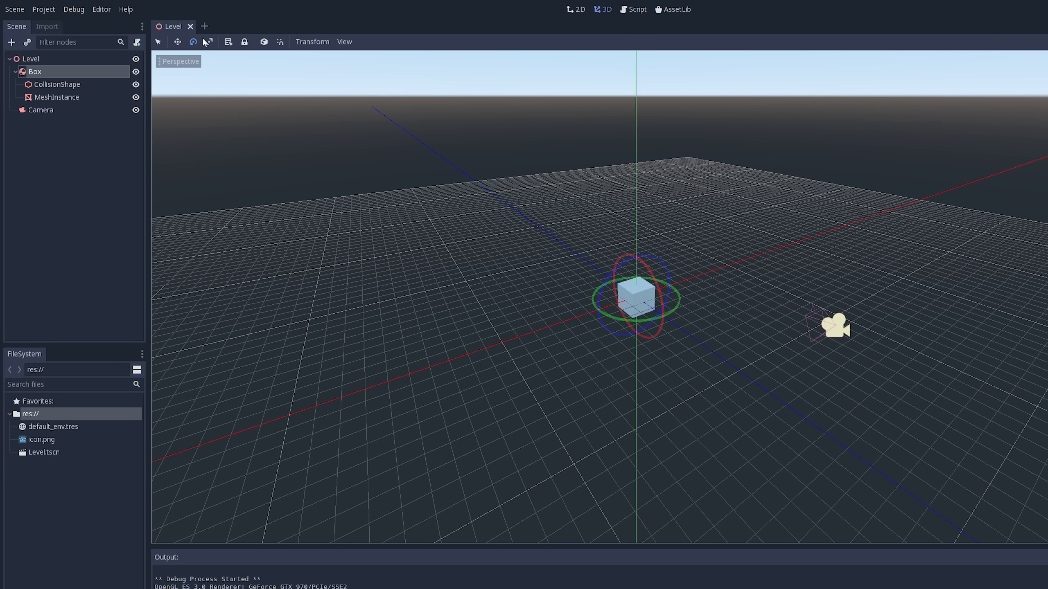
{"action": "left_click", "coordinate": [178, 42]}
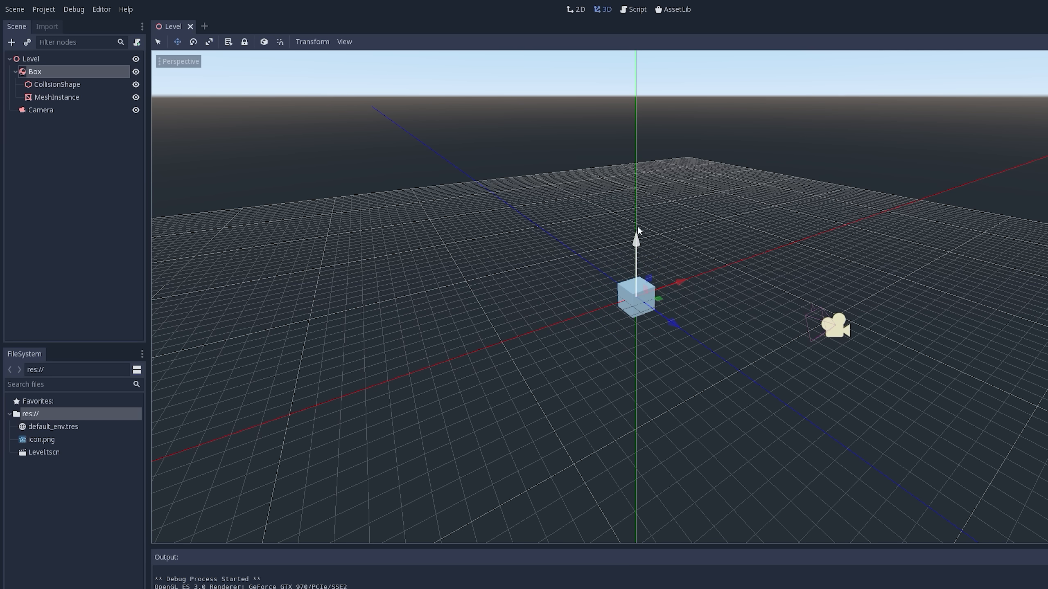
{"action": "left_click", "coordinate": [47, 86]}
{"action": "left_click", "coordinate": [47, 98]}
{"action": "left_click", "coordinate": [53, 84]}
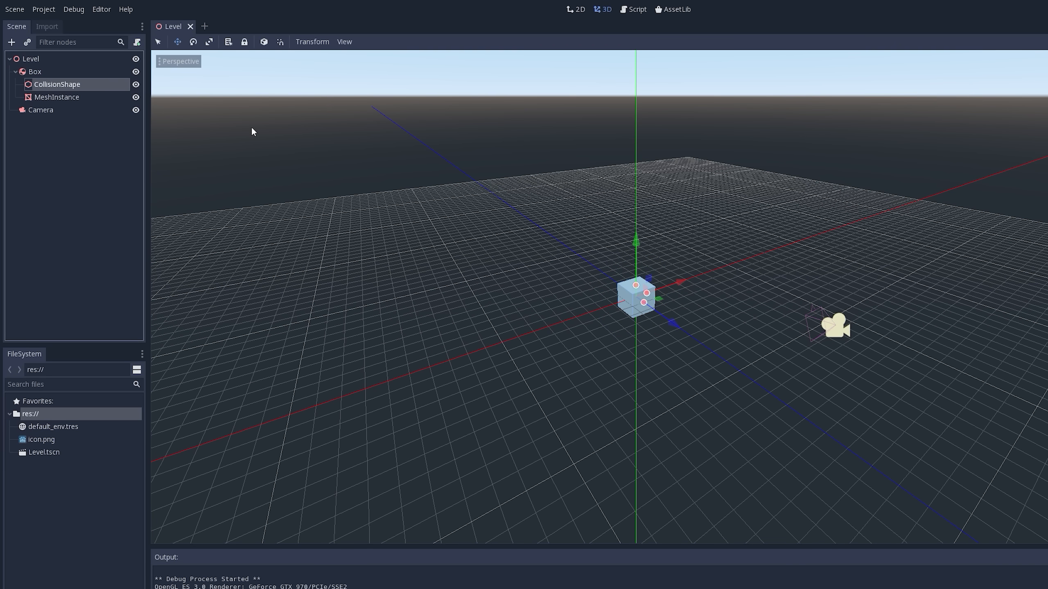
{"action": "left_click_drag", "start_coordinate": [636, 242], "coordinate": [635, 165]}
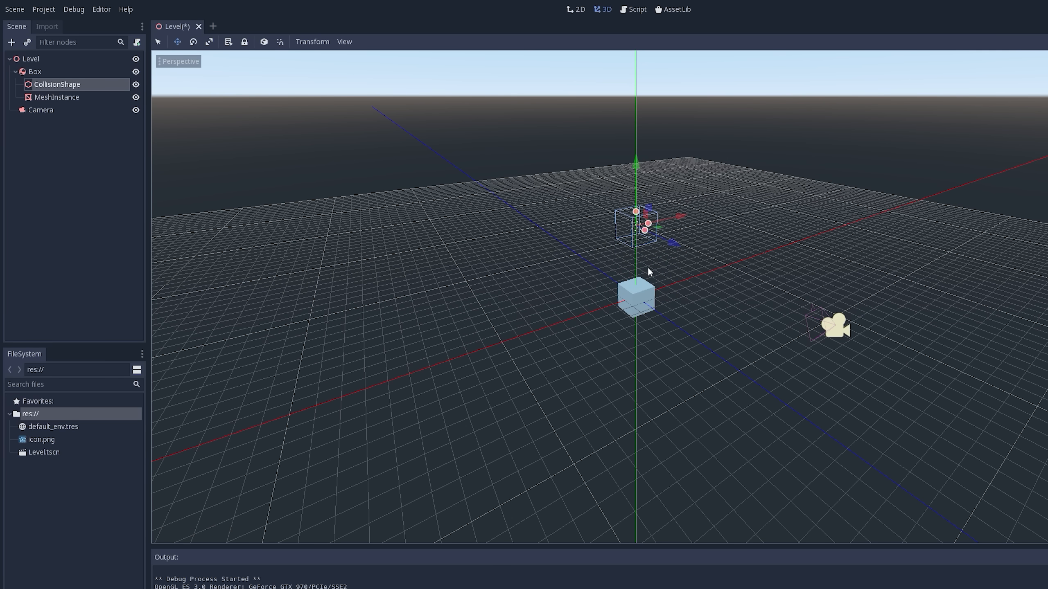
{"action": "middle_click_drag", "start_coordinate": [643, 244], "coordinate": [663, 279]}
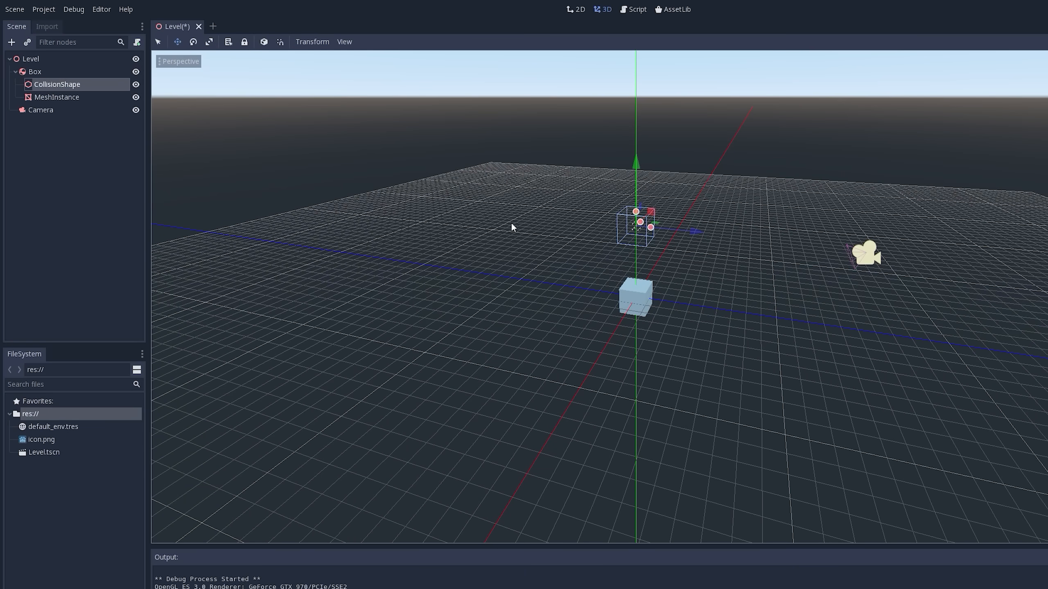
{"action": "key", "text": "ctrl+z"}
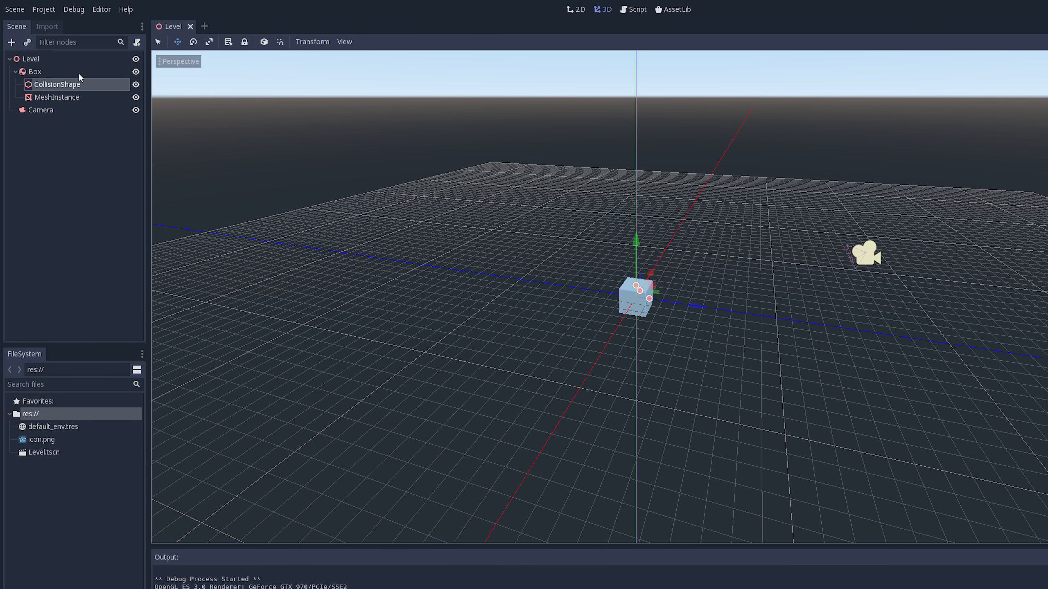
- Raise the whole Box node above the grid origin along the Y axis
{"action": "left_click", "coordinate": [35, 72]}
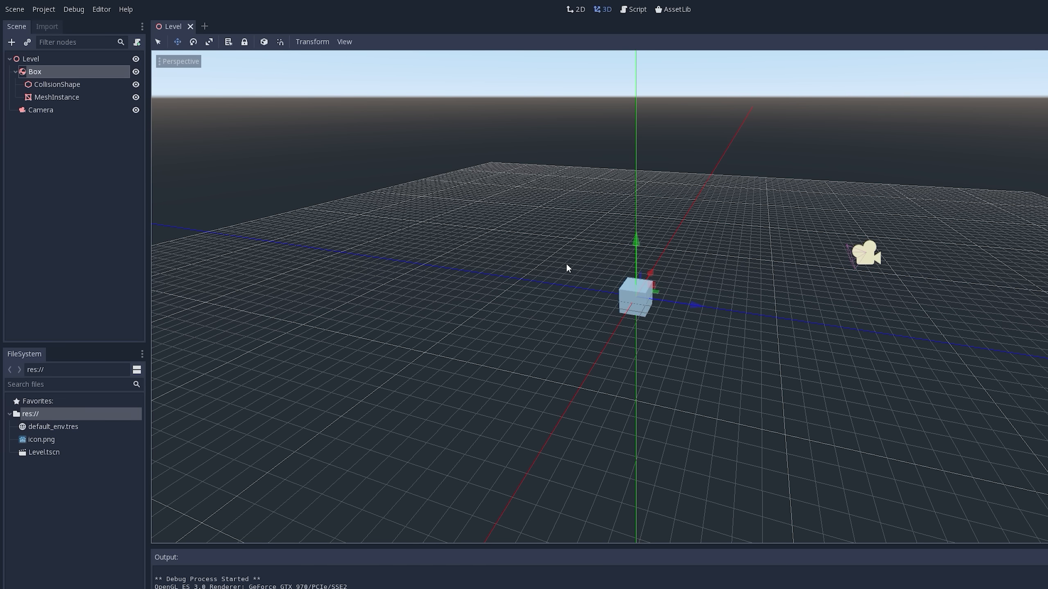
{"action": "left_click_drag", "start_coordinate": [636, 241], "coordinate": [637, 120]}
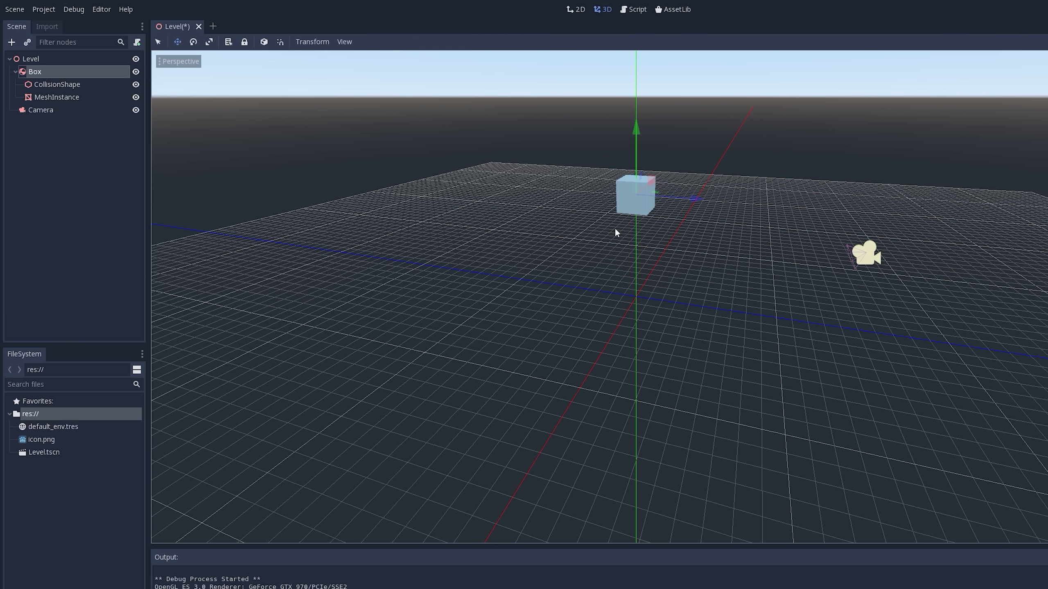
- Add a StaticBody node as a child of the Level root
{"action": "left_click", "coordinate": [29, 60]}
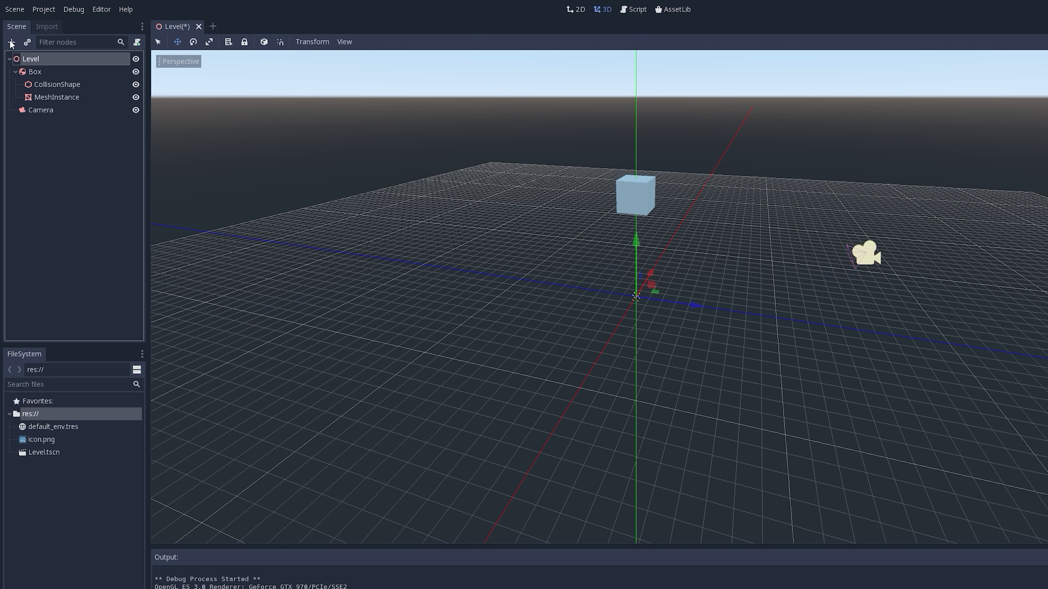
{"action": "left_click", "coordinate": [11, 43]}
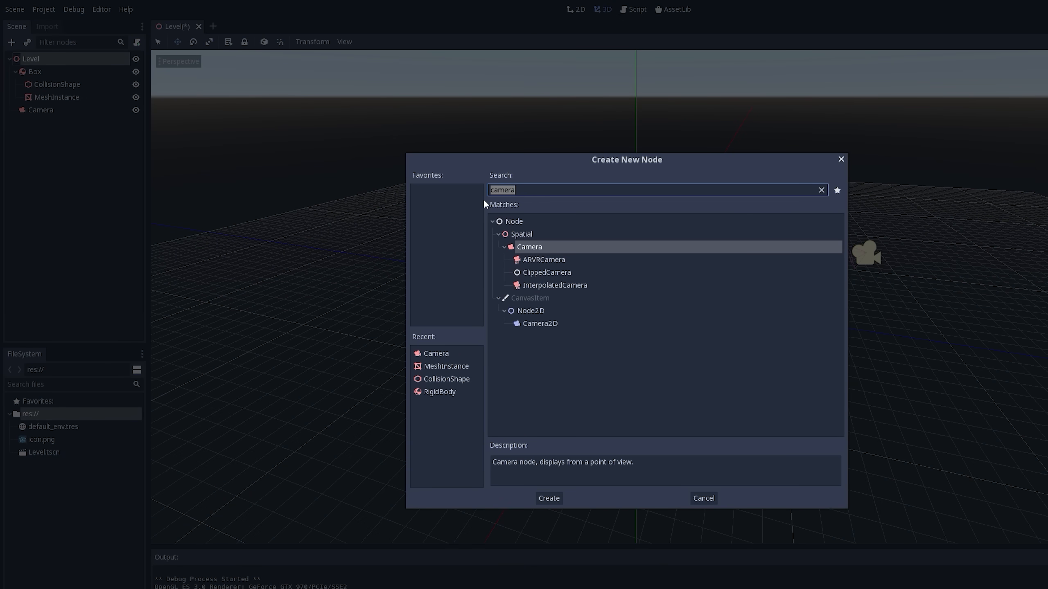
{"action": "key", "text": "BackSpace"}
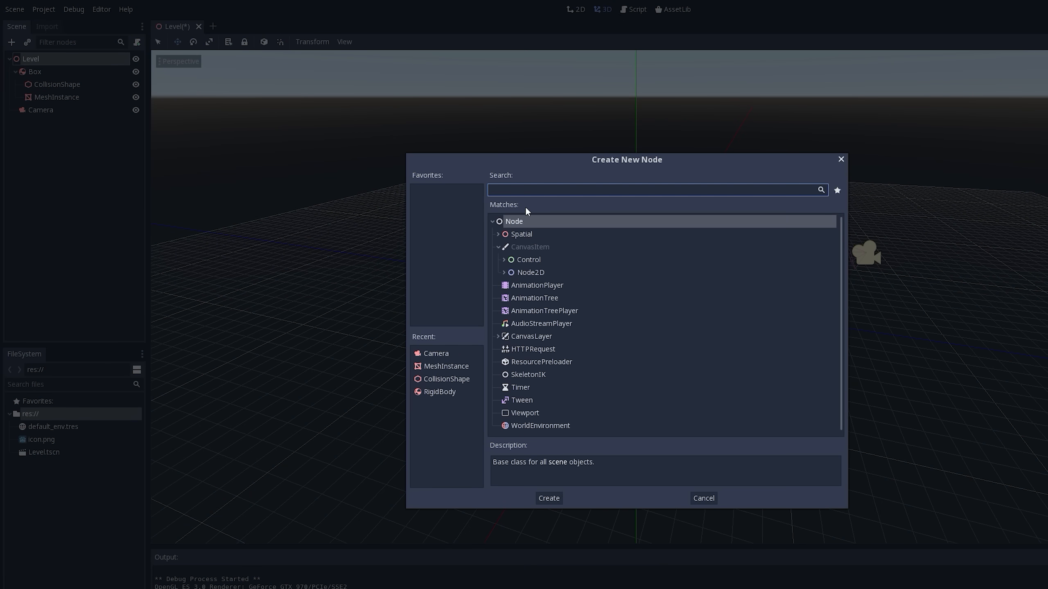
{"action": "left_click", "coordinate": [498, 234]}
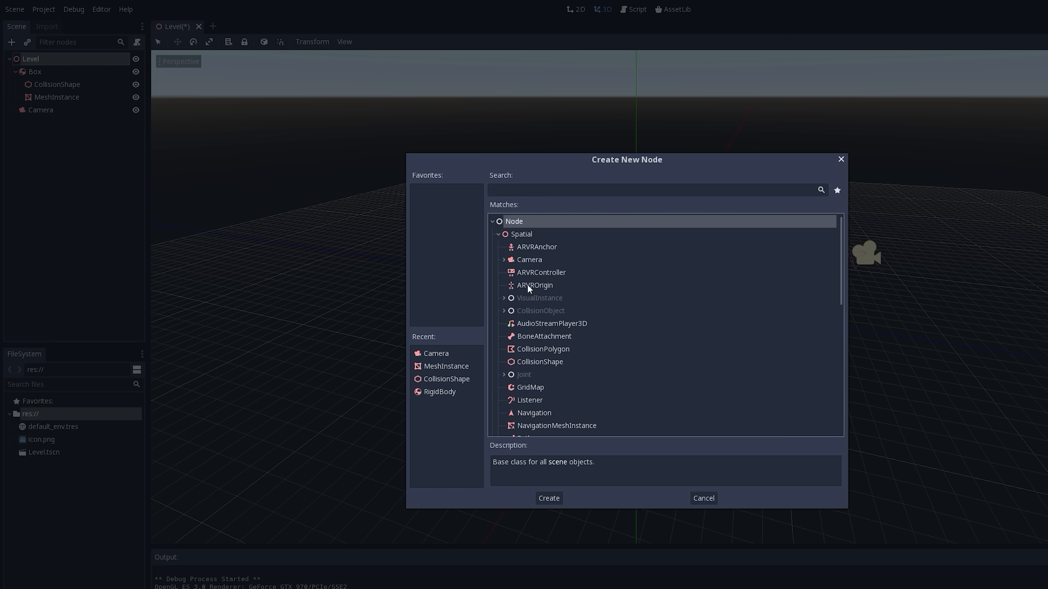
{"action": "left_click", "coordinate": [504, 312]}
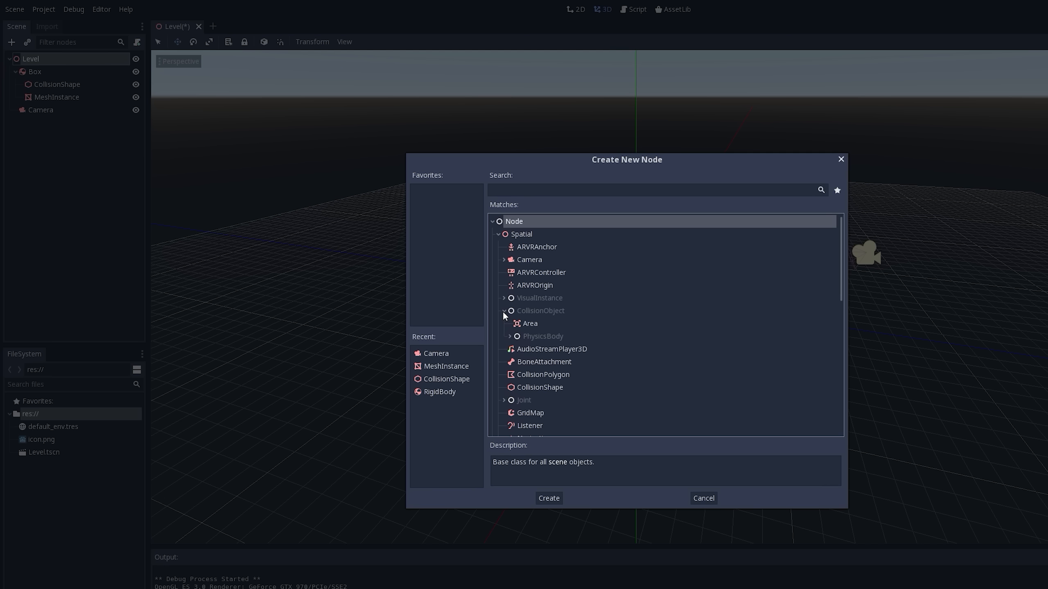
{"action": "left_click", "coordinate": [510, 337]}
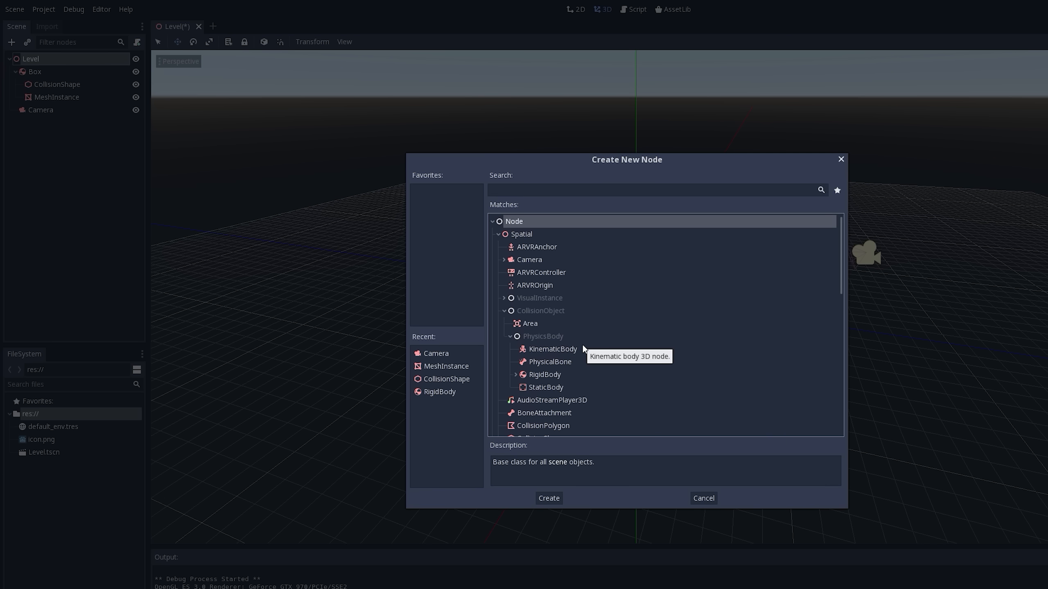
{"action": "left_click", "coordinate": [555, 388]}
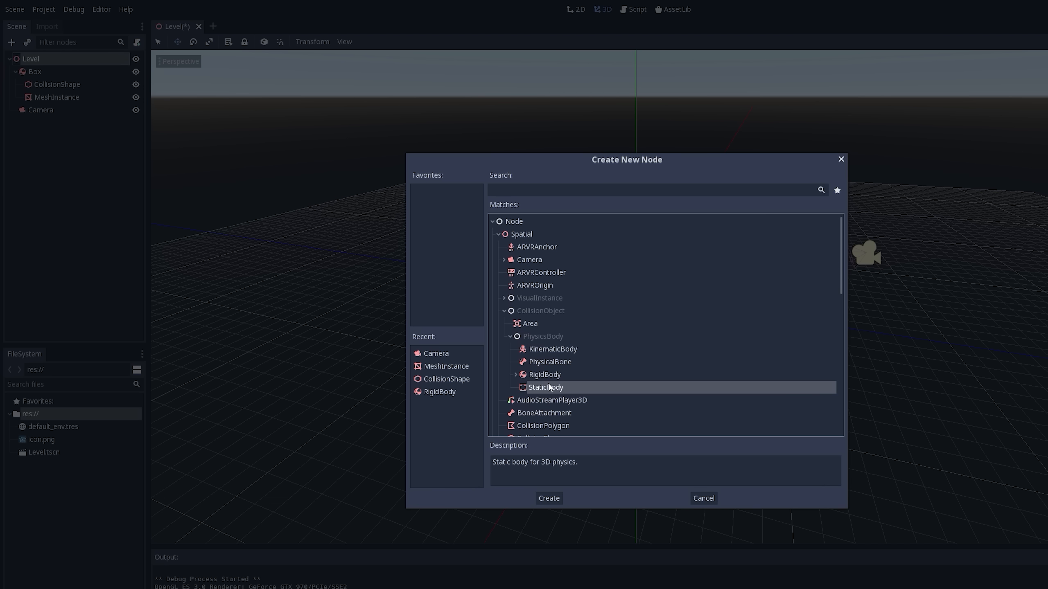
{"action": "double_click", "coordinate": [551, 390]}
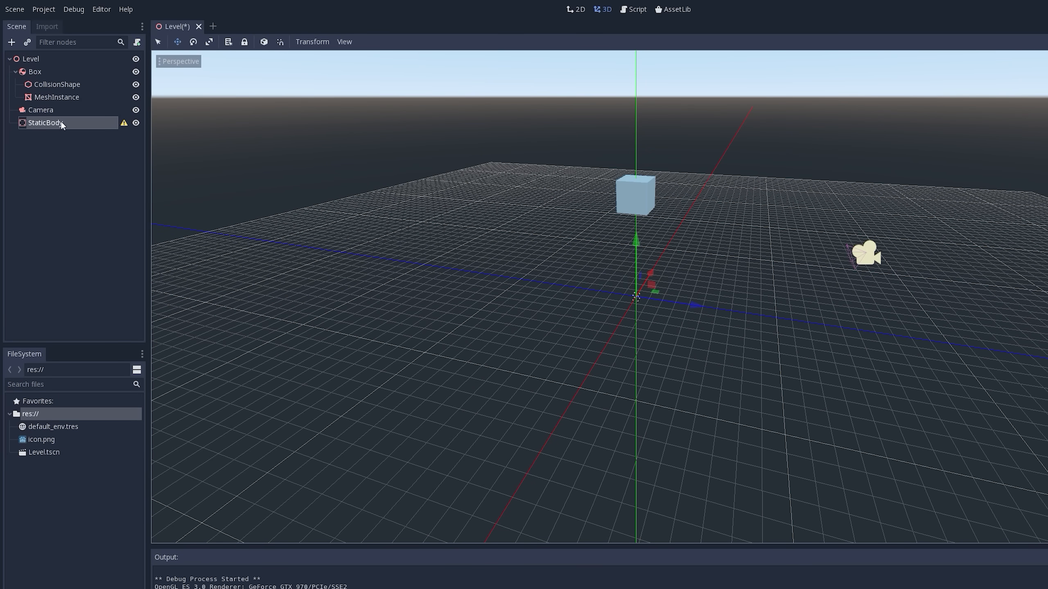
- Collapse the Box node and read the StaticBody's configuration warning, keeping the StaticBody selected
{"action": "left_click", "coordinate": [15, 72]}
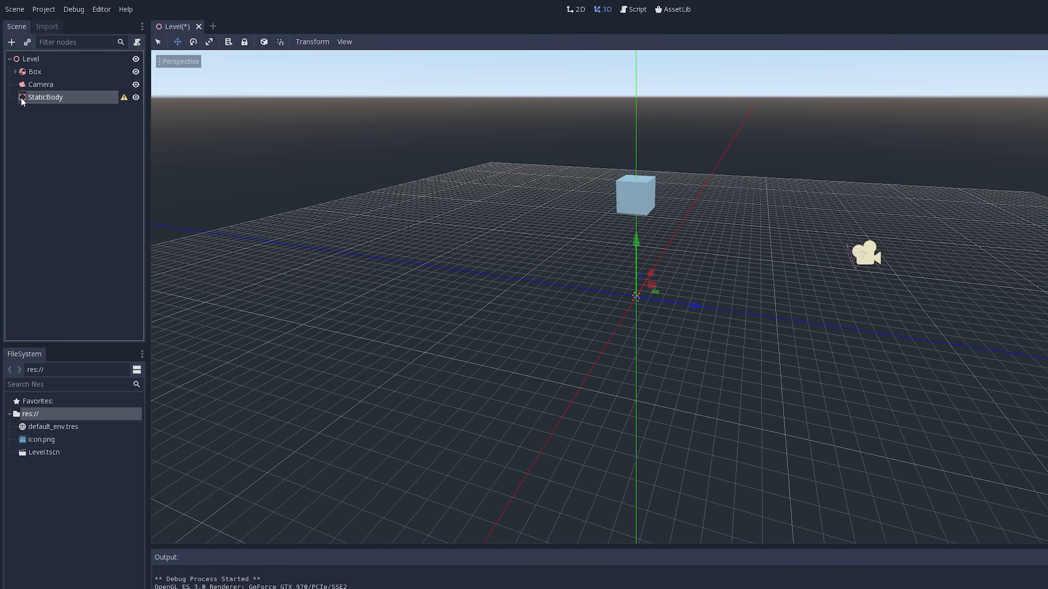
{"action": "left_click", "coordinate": [124, 97]}
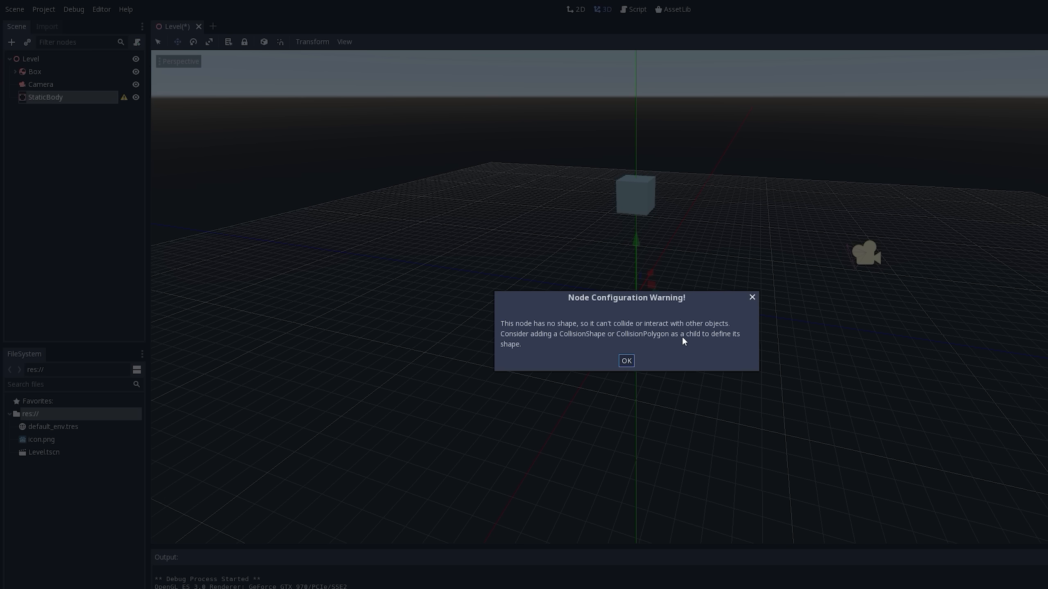
{"action": "left_click", "coordinate": [626, 361]}
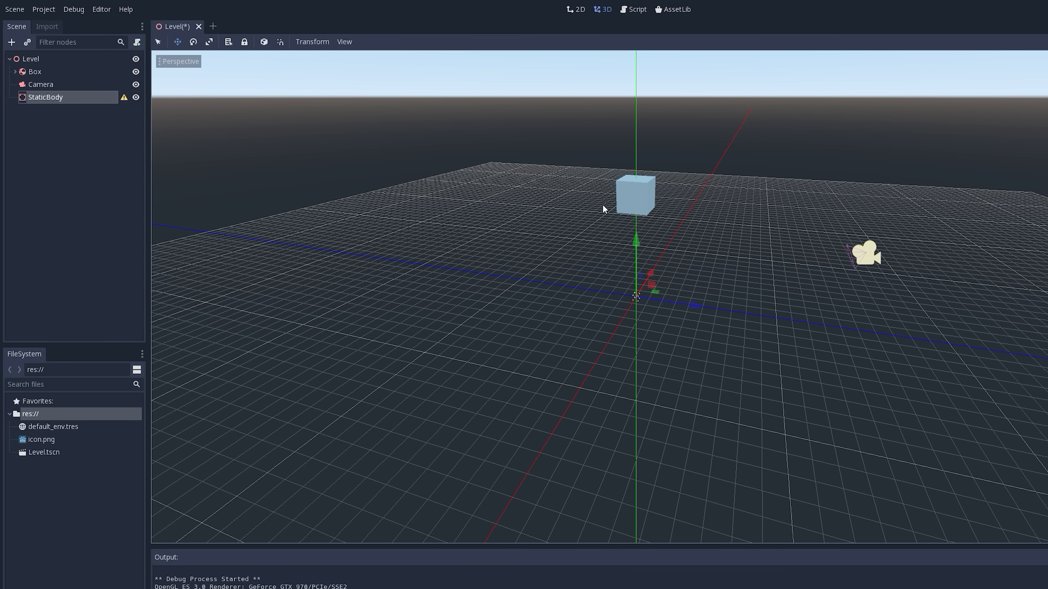
{"action": "left_click", "coordinate": [24, 96]}
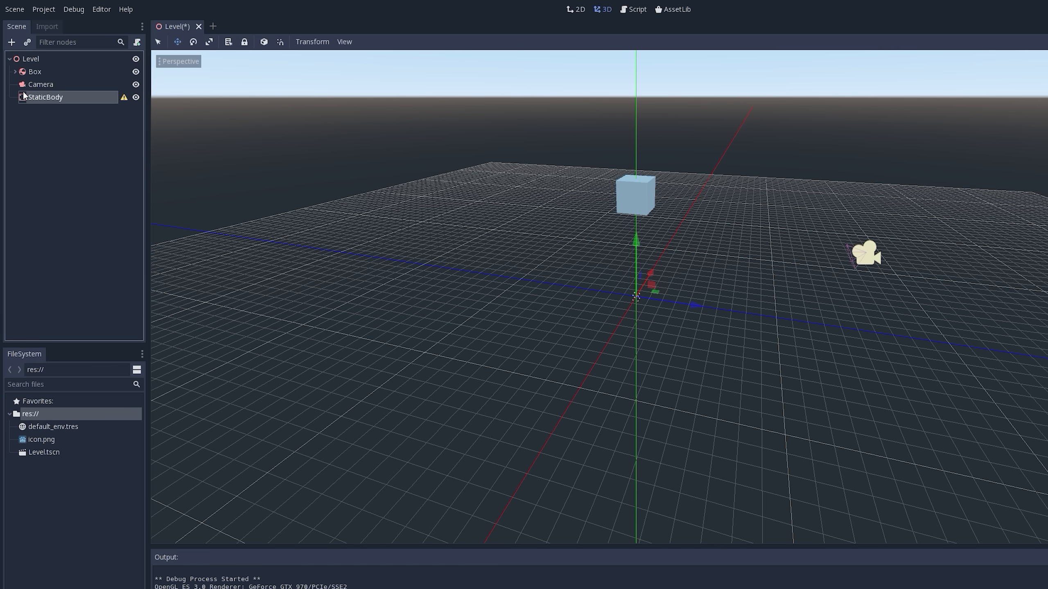
- Rename the StaticBody node to Floor
{"action": "double_click", "coordinate": [60, 99]}
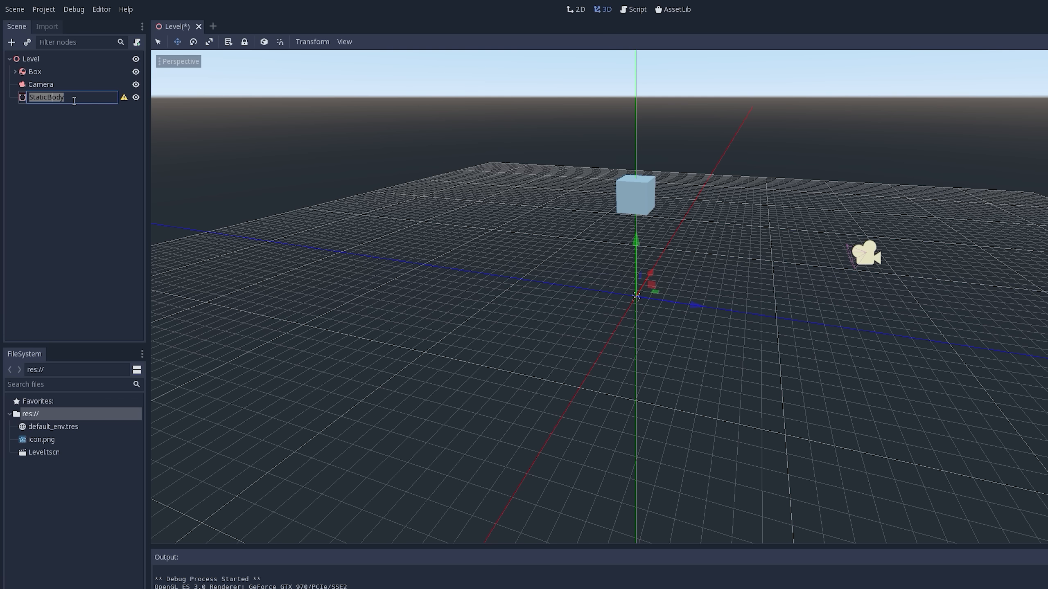
{"action": "type", "text": "Floor"}
{"action": "key", "text": "Return"}
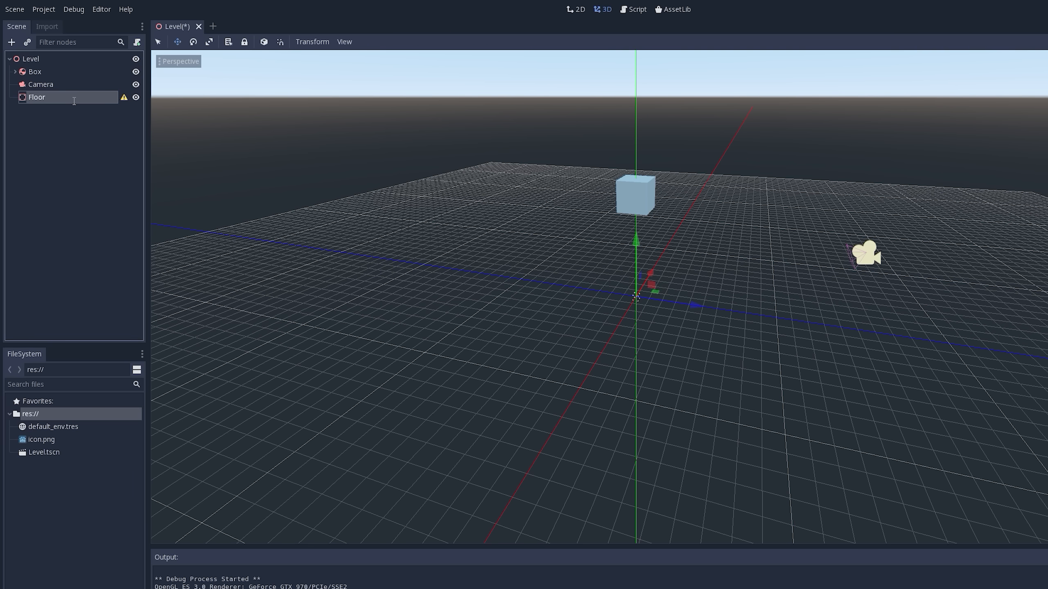
- Add a CollisionShape node as a child of Floor
{"action": "left_click", "coordinate": [12, 42]}
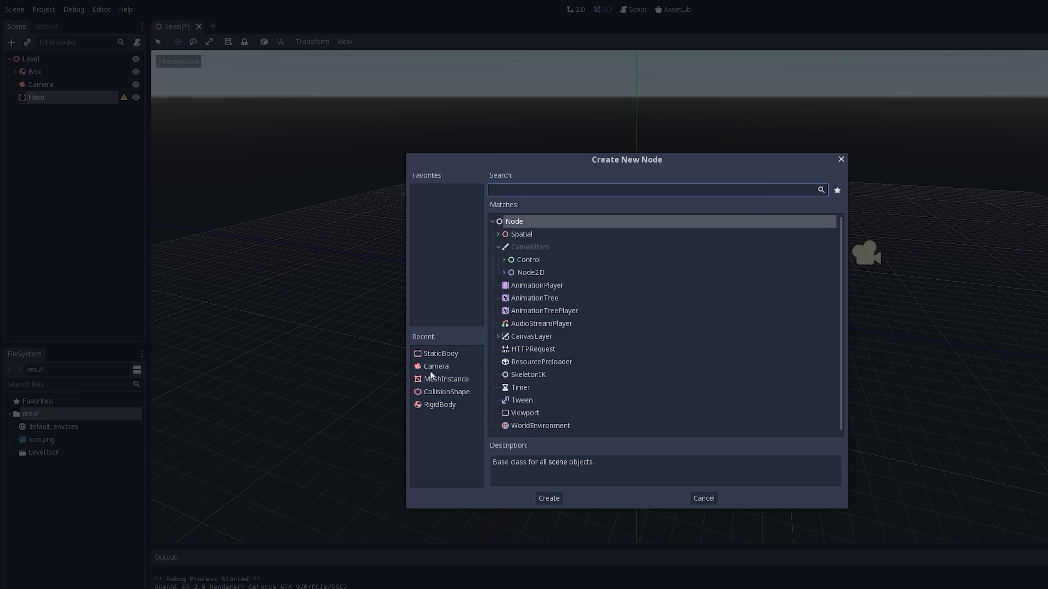
{"action": "left_click", "coordinate": [438, 392]}
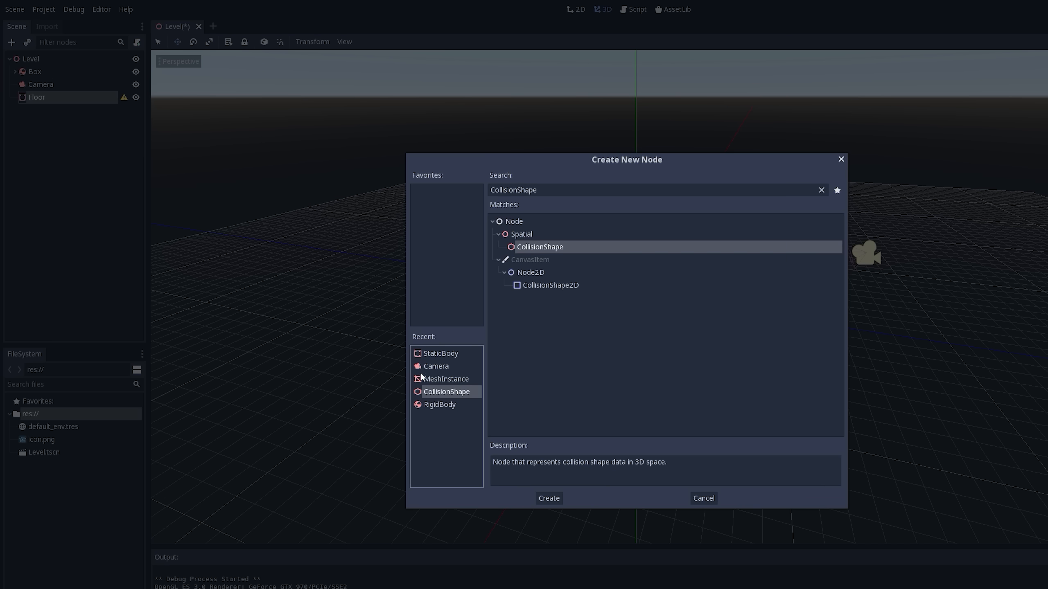
{"action": "double_click", "coordinate": [446, 392]}
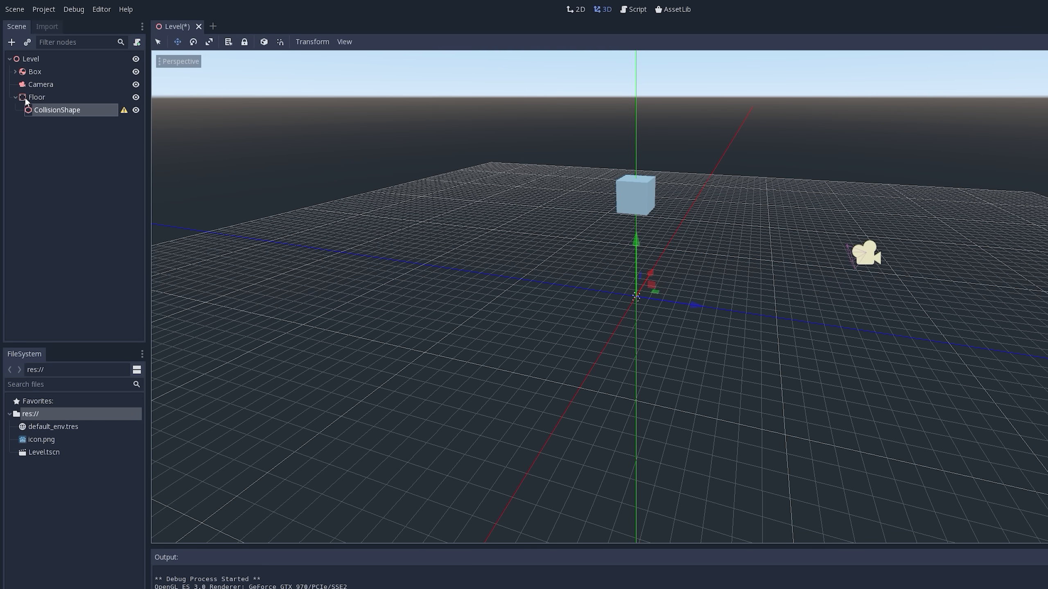
- Read the configuration warning of the Floor's CollisionShape and assign it a new BoxShape
{"action": "left_click", "coordinate": [124, 110]}
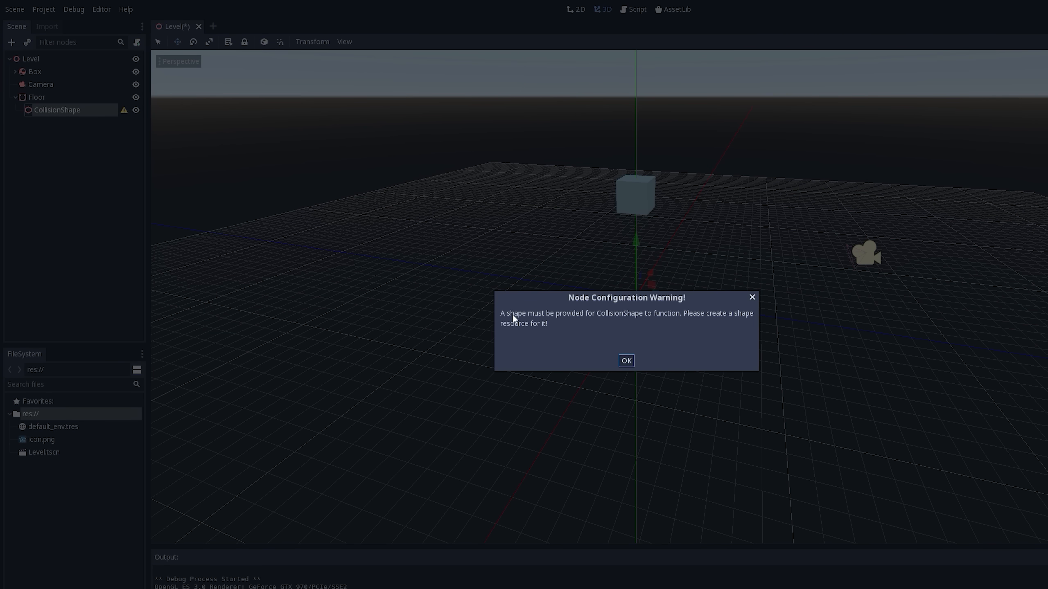
{"action": "left_click", "coordinate": [752, 297]}
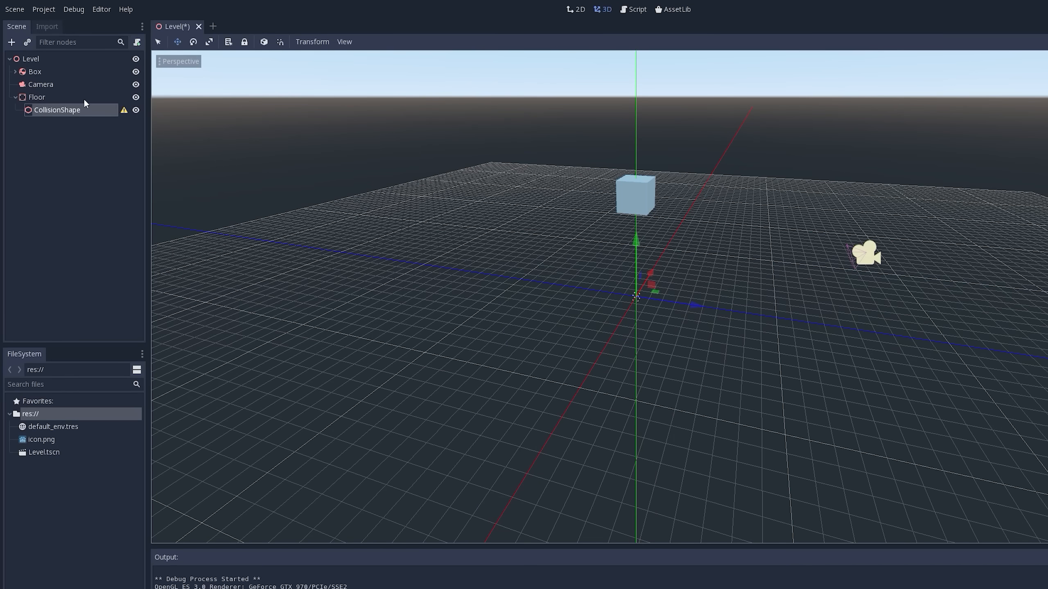
{"action": "left_click", "coordinate": [43, 109]}
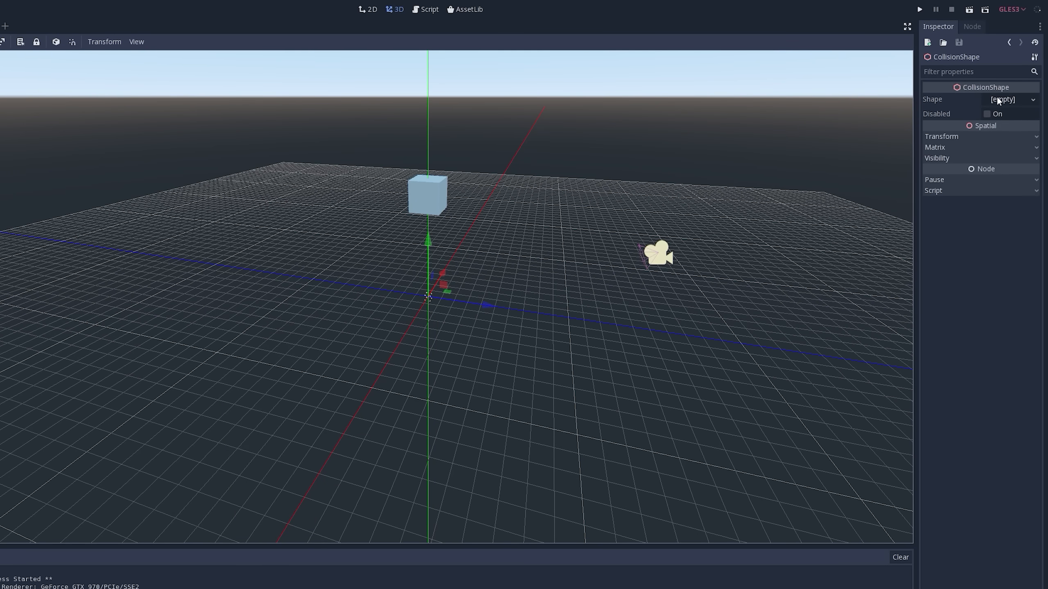
{"action": "left_click", "coordinate": [1034, 101]}
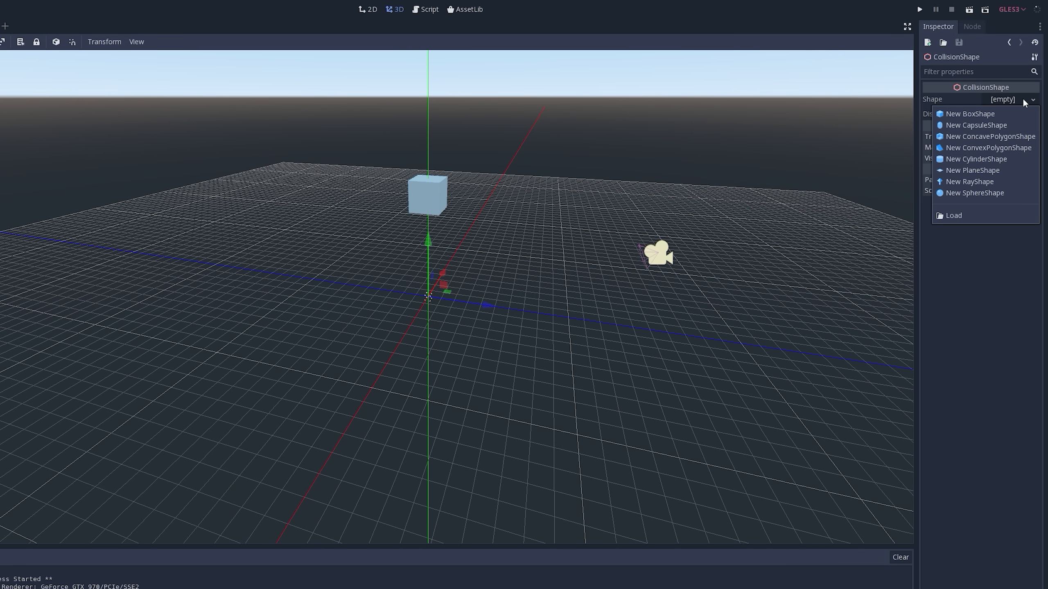
{"action": "left_click", "coordinate": [980, 115]}
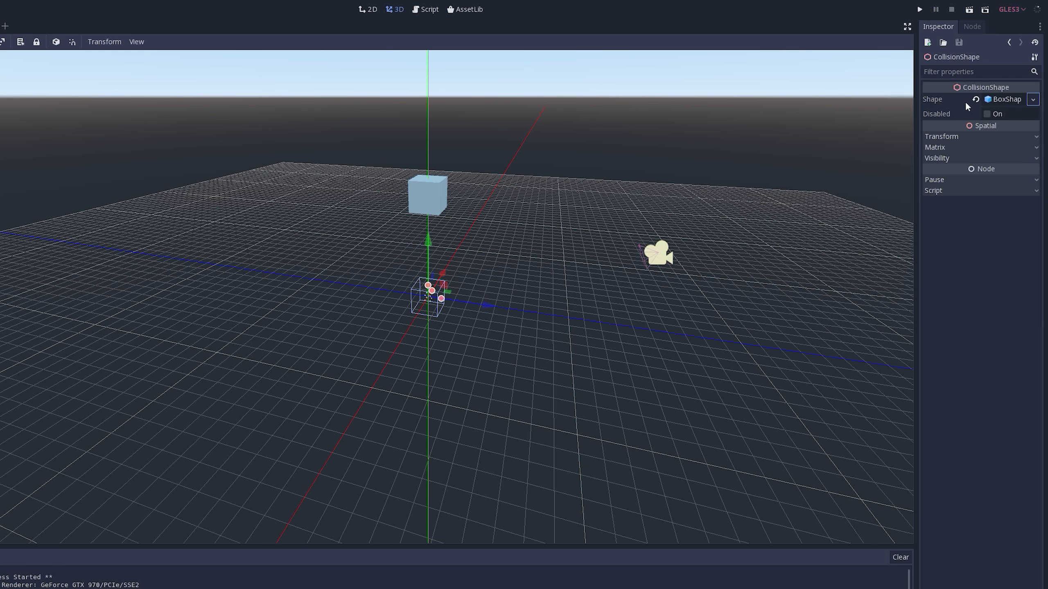
{"action": "scroll", "coordinate": [439, 256], "scroll_direction": "up", "scroll_amount": 5}
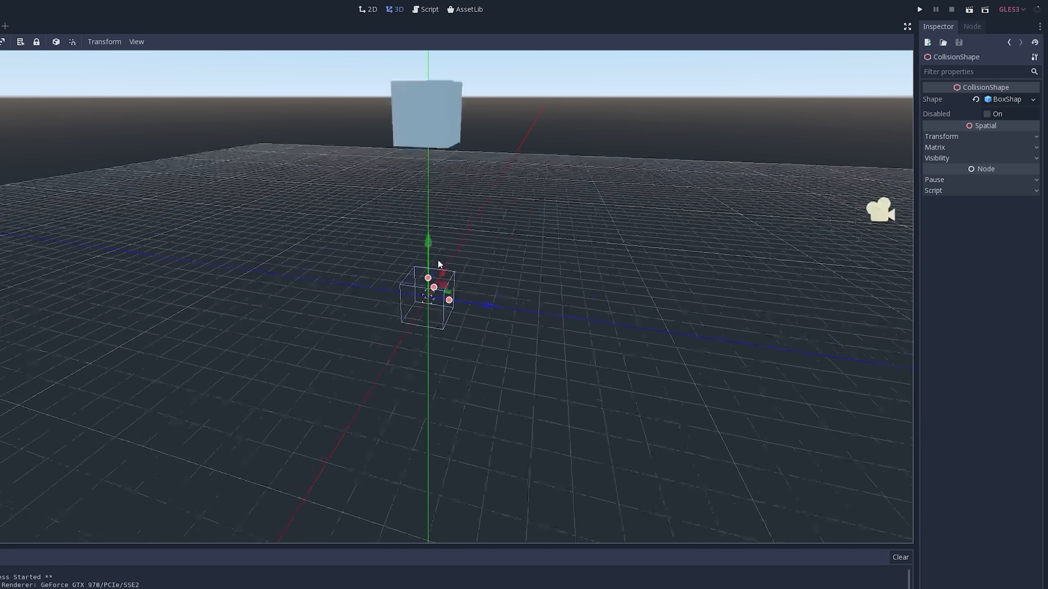
{"action": "scroll", "coordinate": [480, 250], "scroll_direction": "down", "scroll_amount": 3}
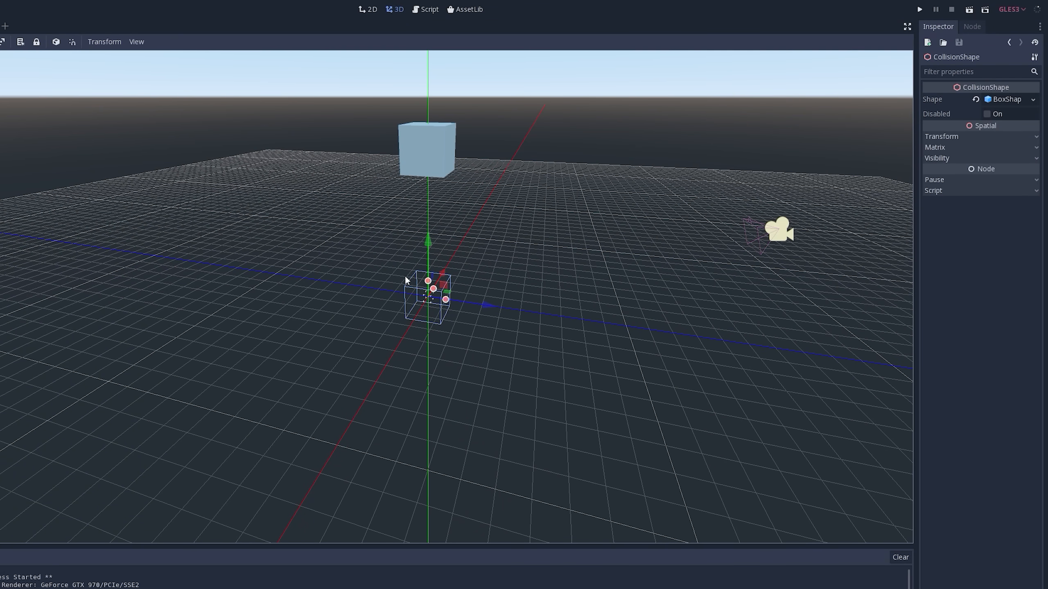
- Try a new PlaneShape as the Floor's collision shape and read its configuration warning
{"action": "left_click", "coordinate": [1033, 99]}
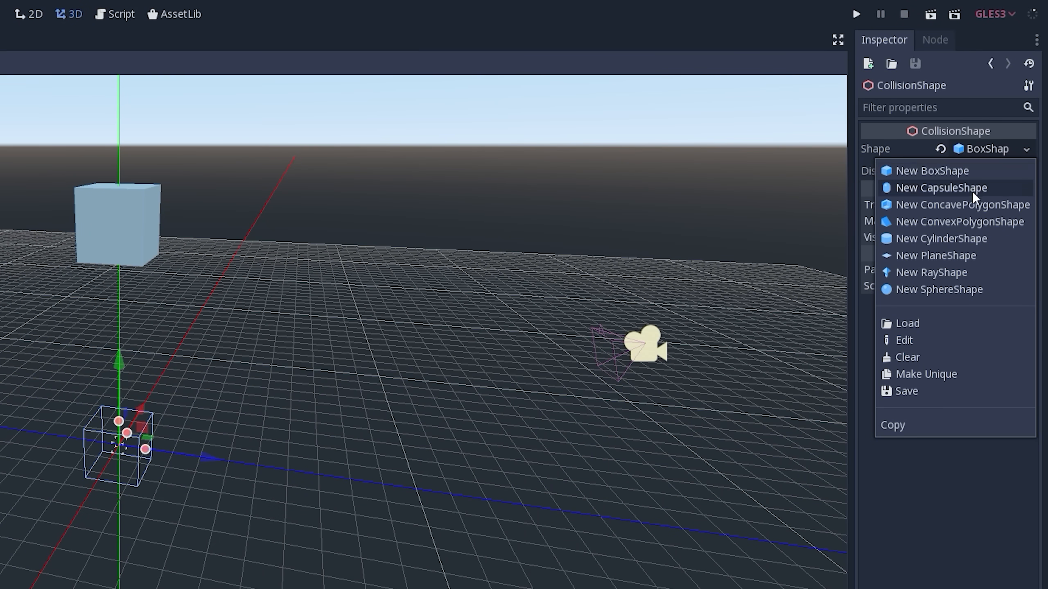
{"action": "left_click", "coordinate": [964, 255]}
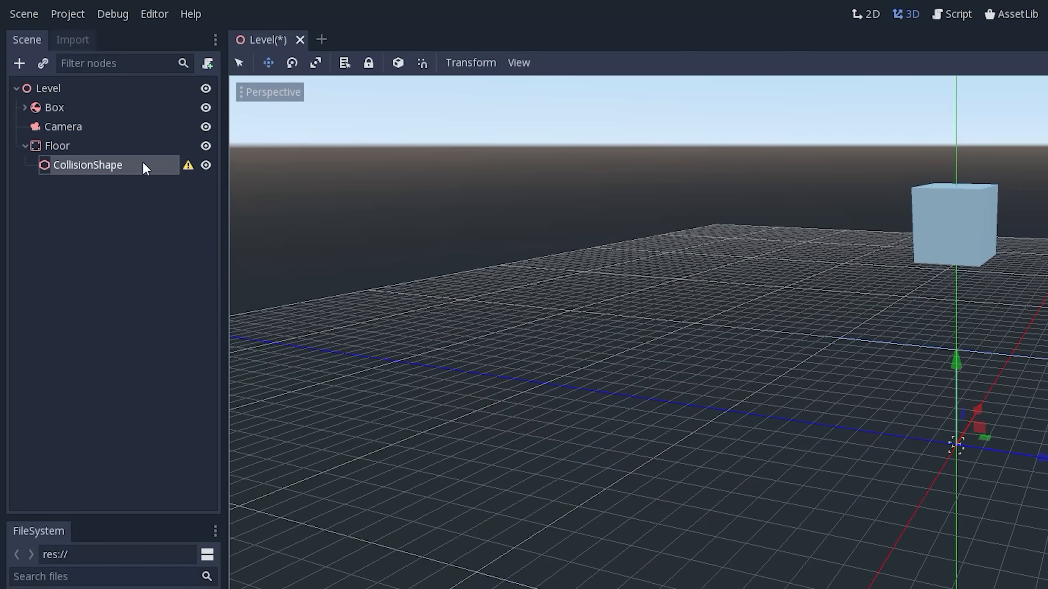
{"action": "left_click", "coordinate": [189, 165]}
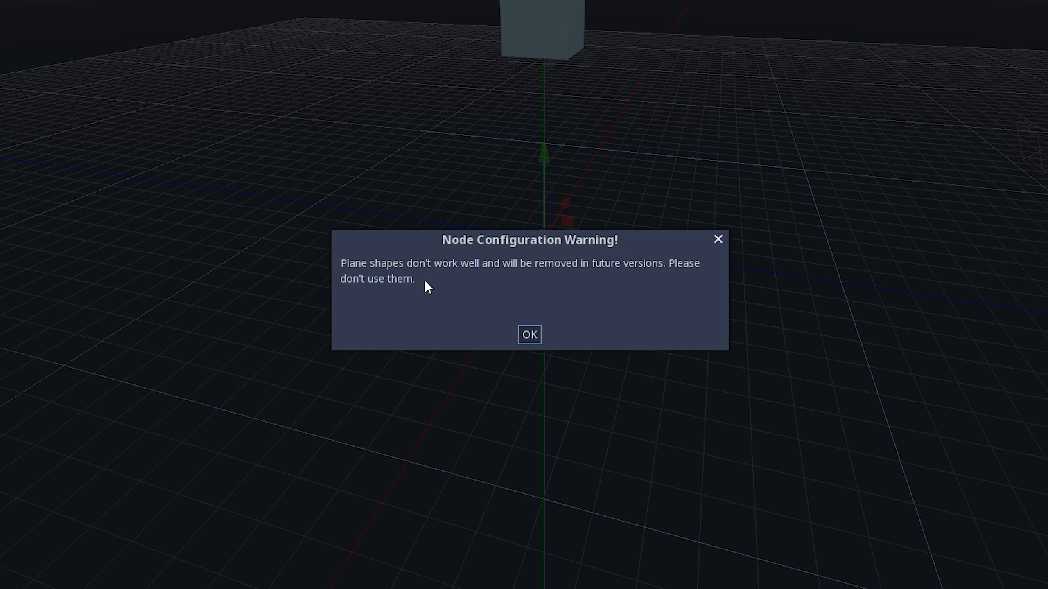
{"action": "left_click", "coordinate": [719, 240]}
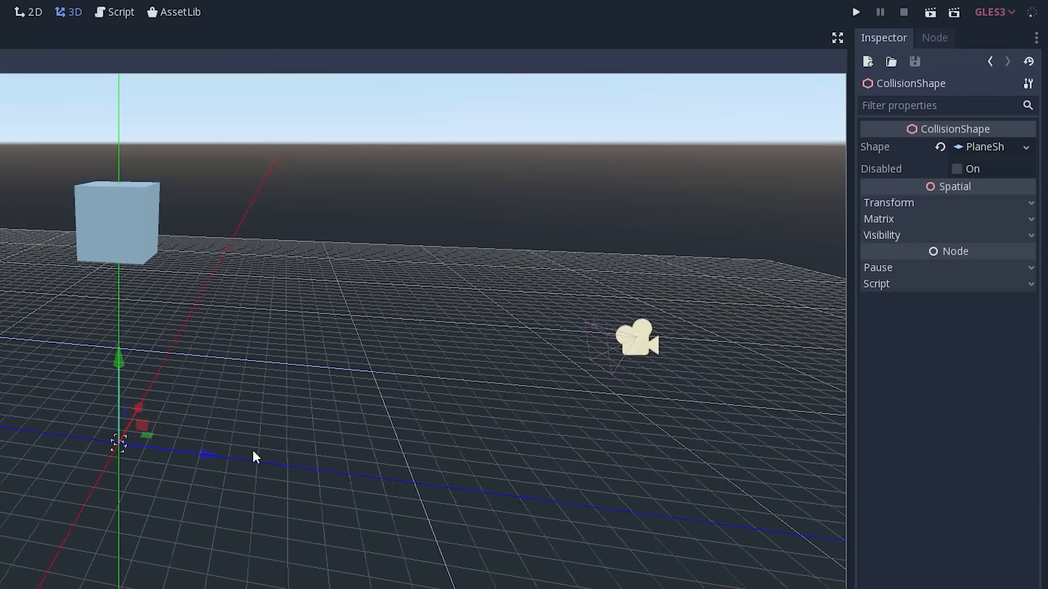
- Replace the PlaneShape on the Floor's CollisionShape with a new BoxShape
{"action": "left_click", "coordinate": [1025, 147]}
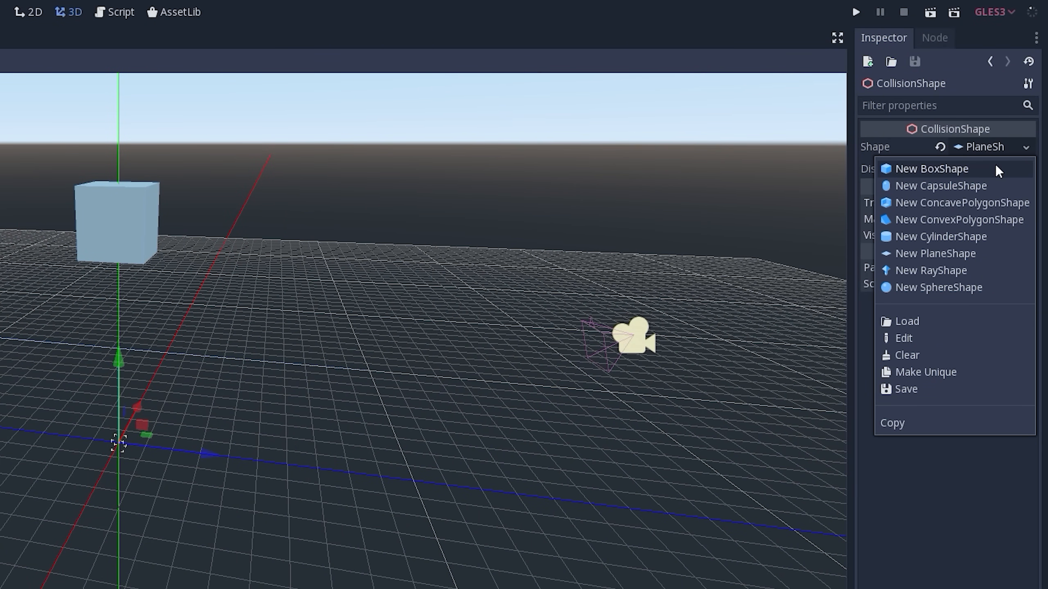
{"action": "left_click", "coordinate": [985, 173]}
{"action": "middle_click_drag", "start_coordinate": [316, 357], "coordinate": [244, 398]}
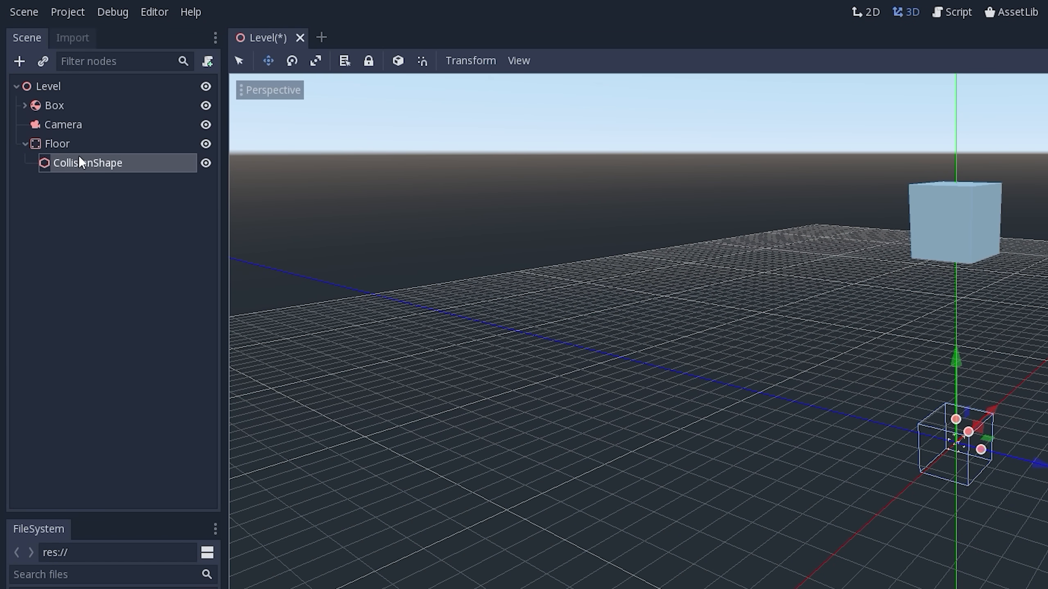
- Add a MeshInstance node as a child of Floor, finding it with the search term "mesh"
{"action": "left_click", "coordinate": [52, 144]}
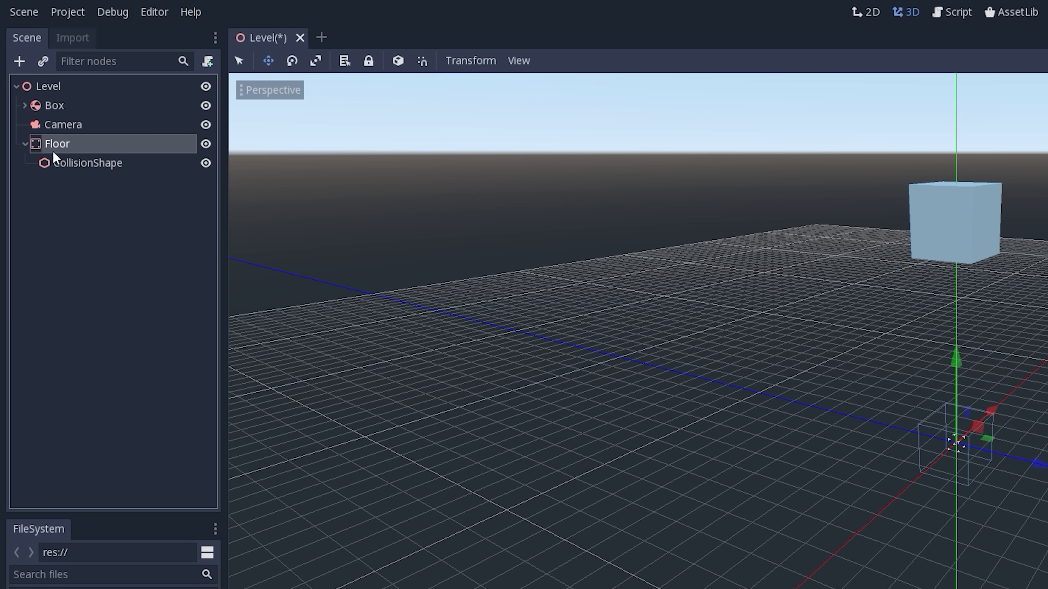
{"action": "left_click", "coordinate": [15, 62]}
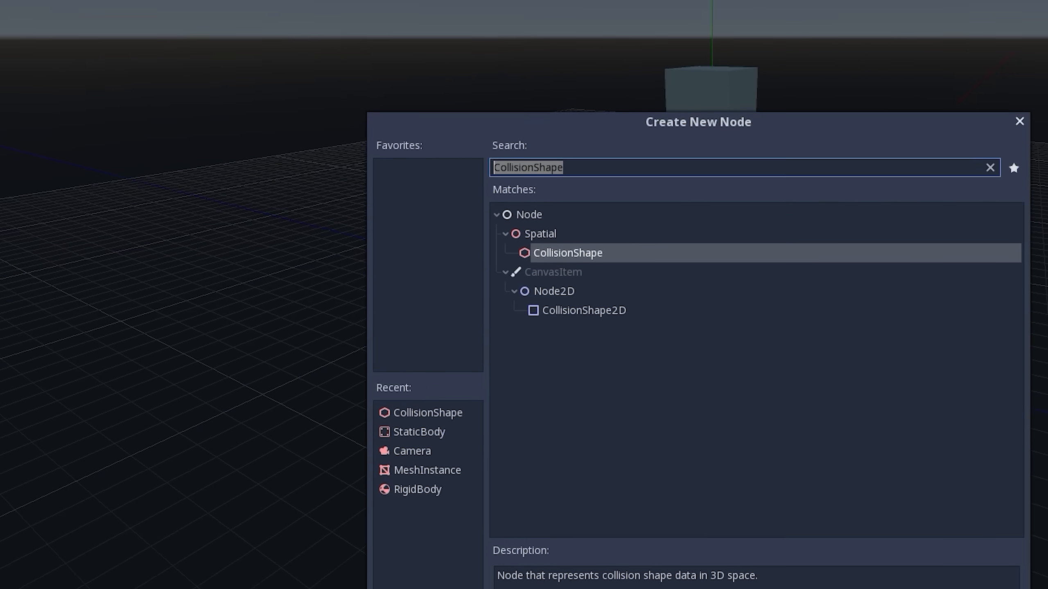
{"action": "key", "text": "BackSpace"}
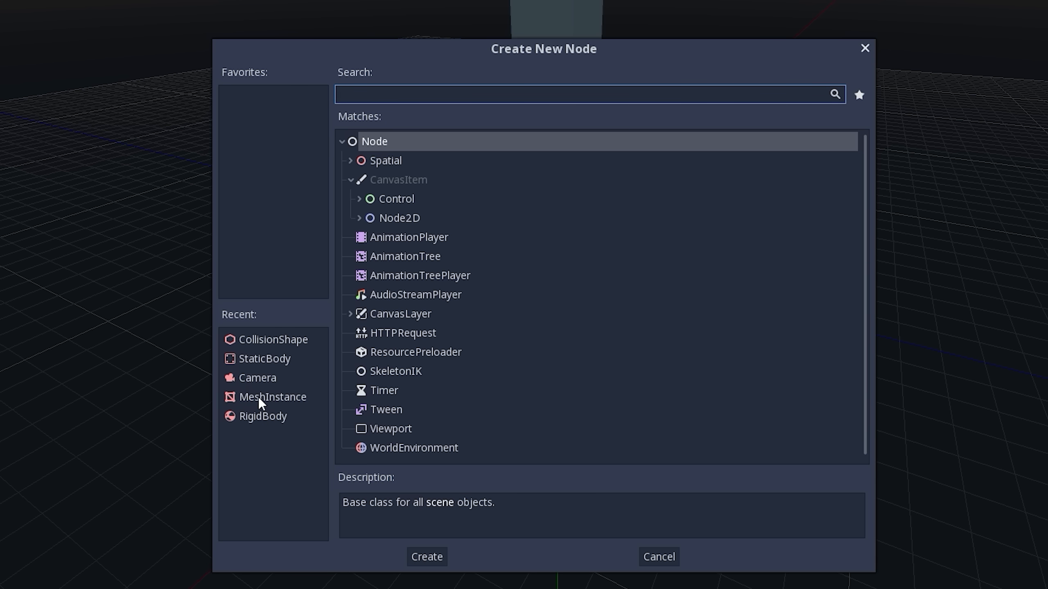
{"action": "type", "text": "mesh"}
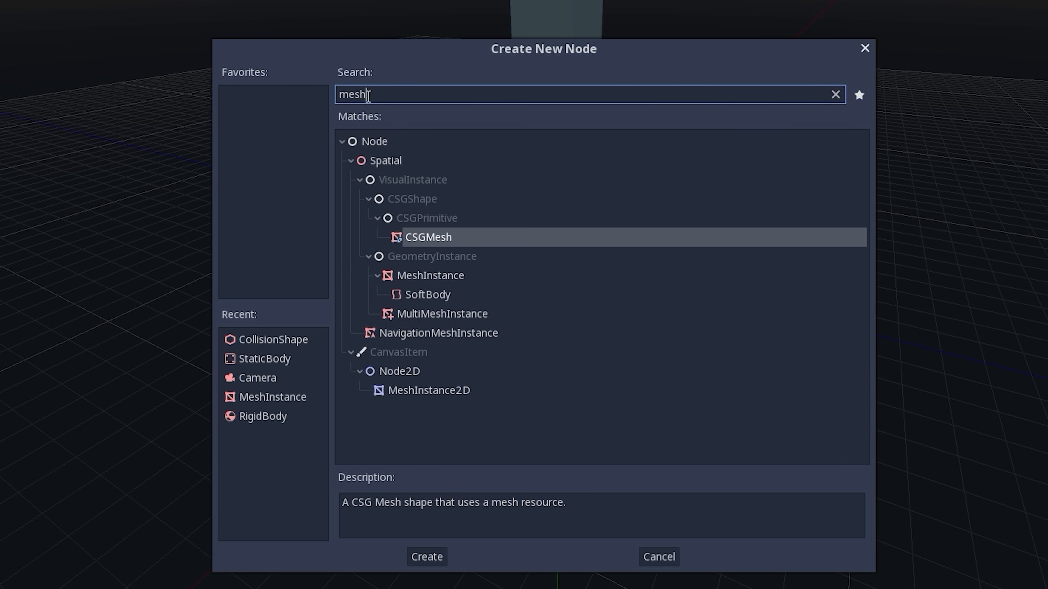
{"action": "left_click", "coordinate": [431, 274]}
{"action": "double_click", "coordinate": [431, 274]}
{"action": "middle_click_drag", "start_coordinate": [358, 222], "coordinate": [667, 299], "text": "shift"}
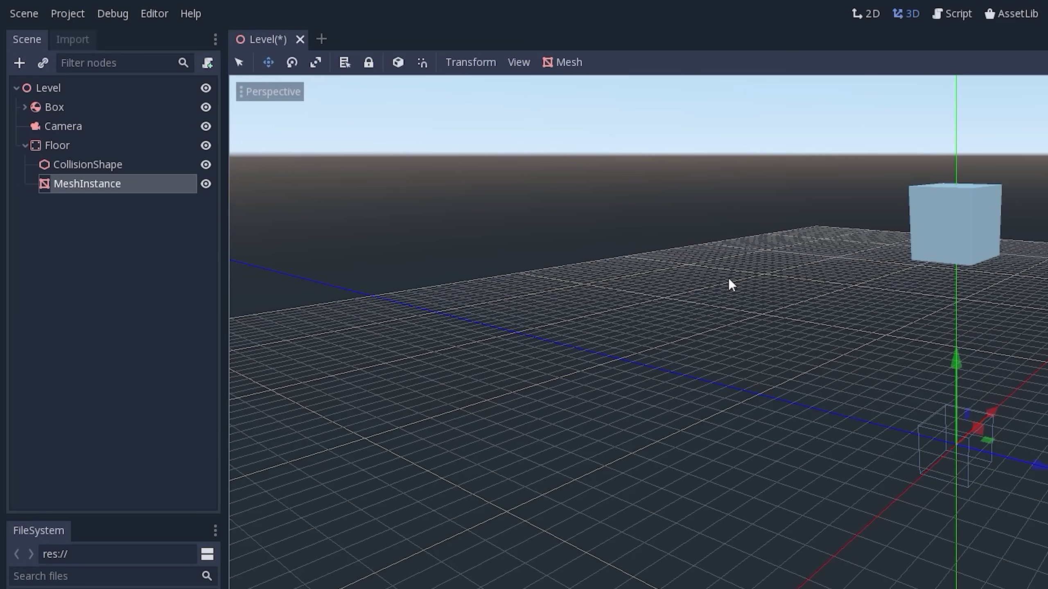
- Assign a new CubeMesh to the Floor's MeshInstance
{"action": "left_click", "coordinate": [108, 167]}
{"action": "left_click", "coordinate": [98, 182]}
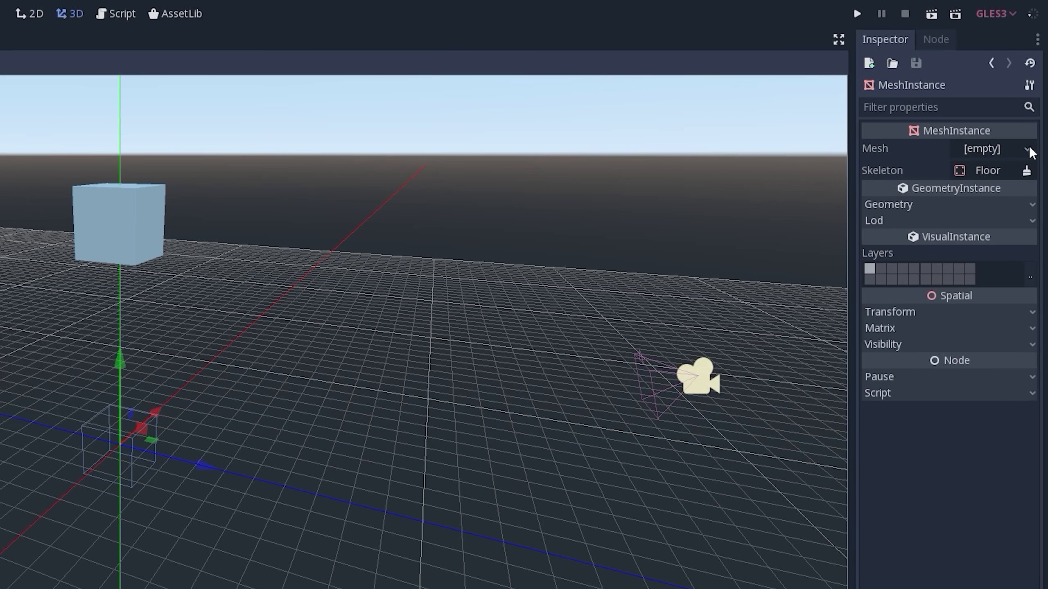
{"action": "left_click", "coordinate": [1028, 149]}
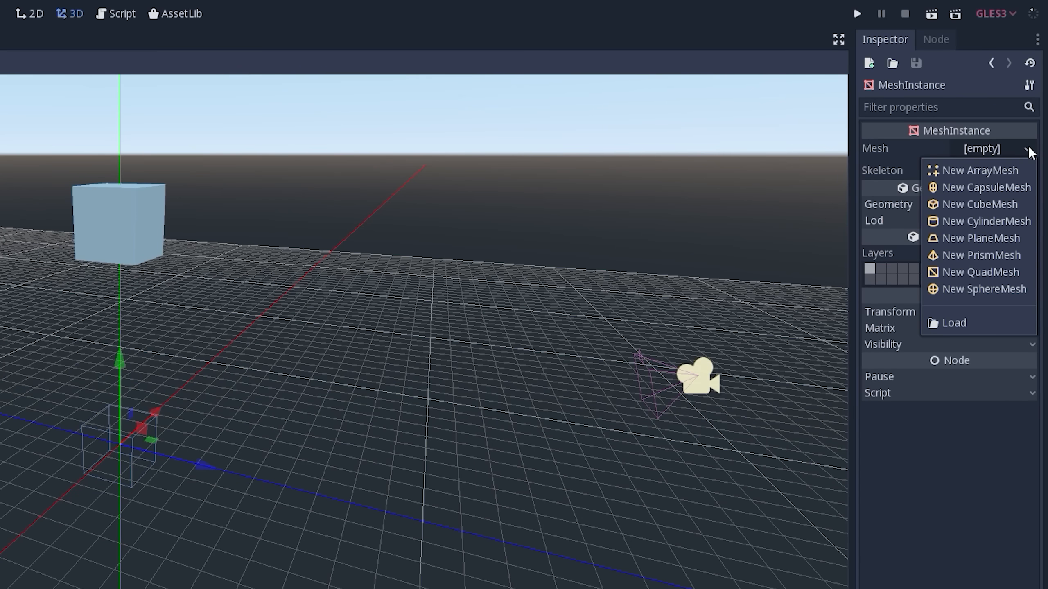
{"action": "left_click", "coordinate": [994, 208]}
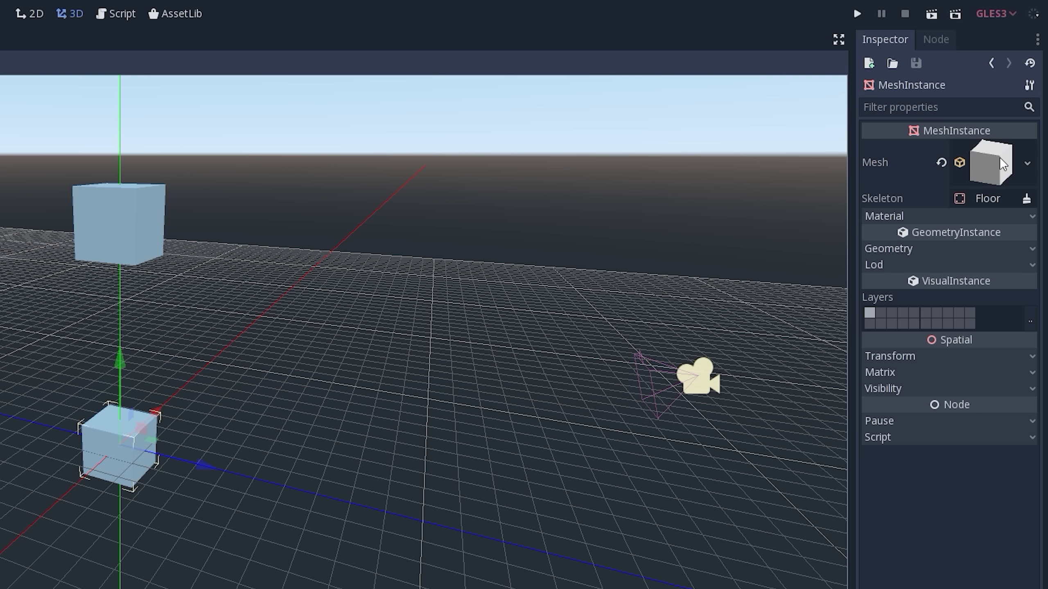
- Expand the CubeMesh properties of the Floor's MeshInstance and set the X size to 30
{"action": "left_click", "coordinate": [989, 161]}
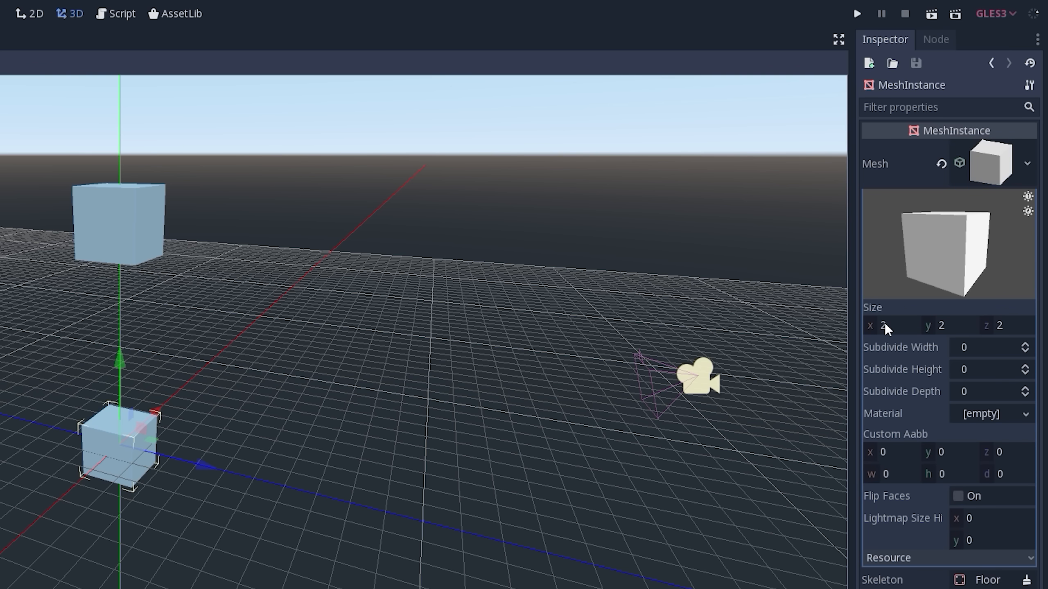
{"action": "mouse_move", "coordinate": [239, 329]}
{"action": "middle_mouse_down"}
{"action": "mouse_move", "coordinate": [224, 326]}
{"action": "mouse_move", "coordinate": [234, 333]}
{"action": "middle_mouse_up"}
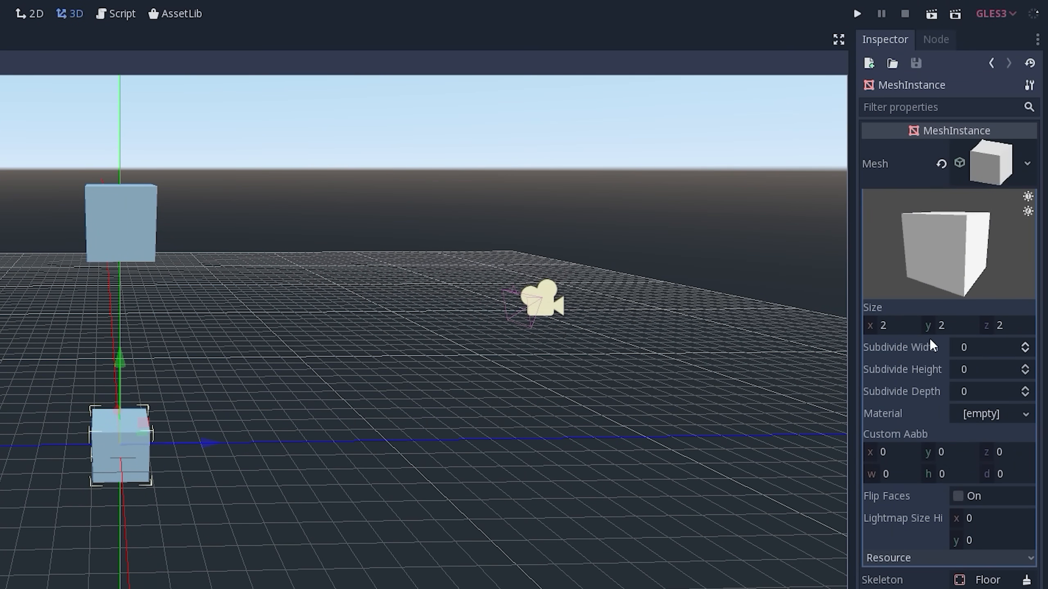
{"action": "middle_click_drag", "start_coordinate": [378, 351], "coordinate": [293, 351]}
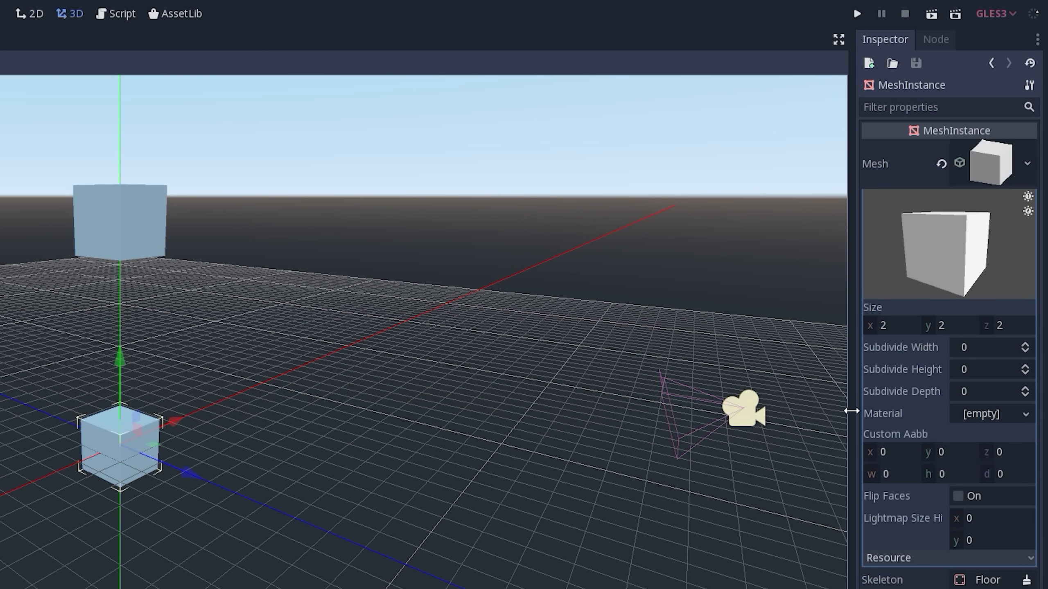
{"action": "mouse_move", "coordinate": [890, 323]}
{"action": "left_mouse_down"}
{"action": "mouse_move", "coordinate": [871, 324]}
{"action": "mouse_move", "coordinate": [901, 325]}
{"action": "mouse_move", "coordinate": [875, 322]}
{"action": "left_mouse_up"}
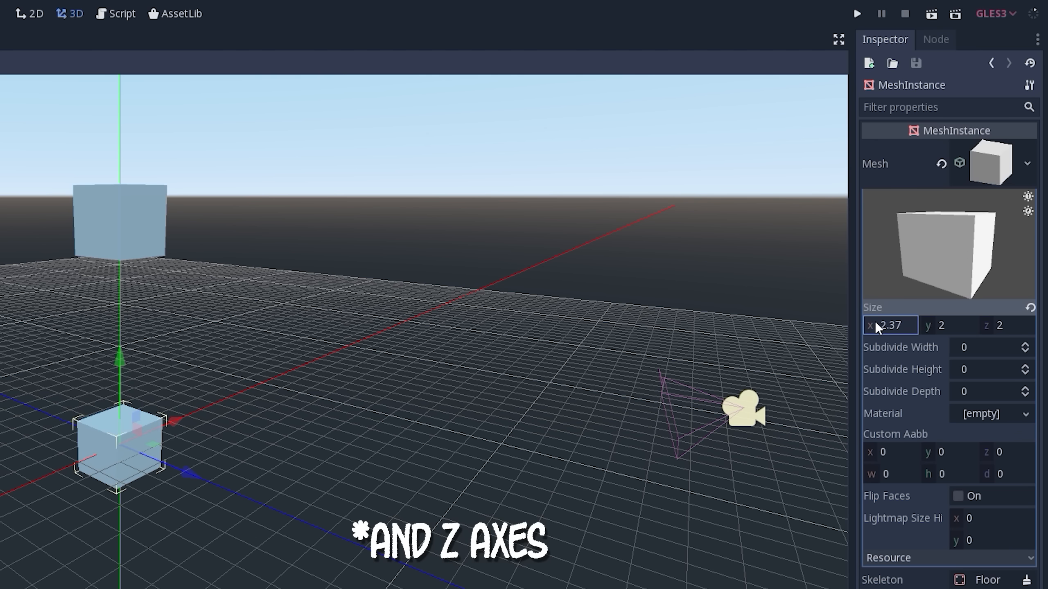
{"action": "left_click", "coordinate": [884, 324]}
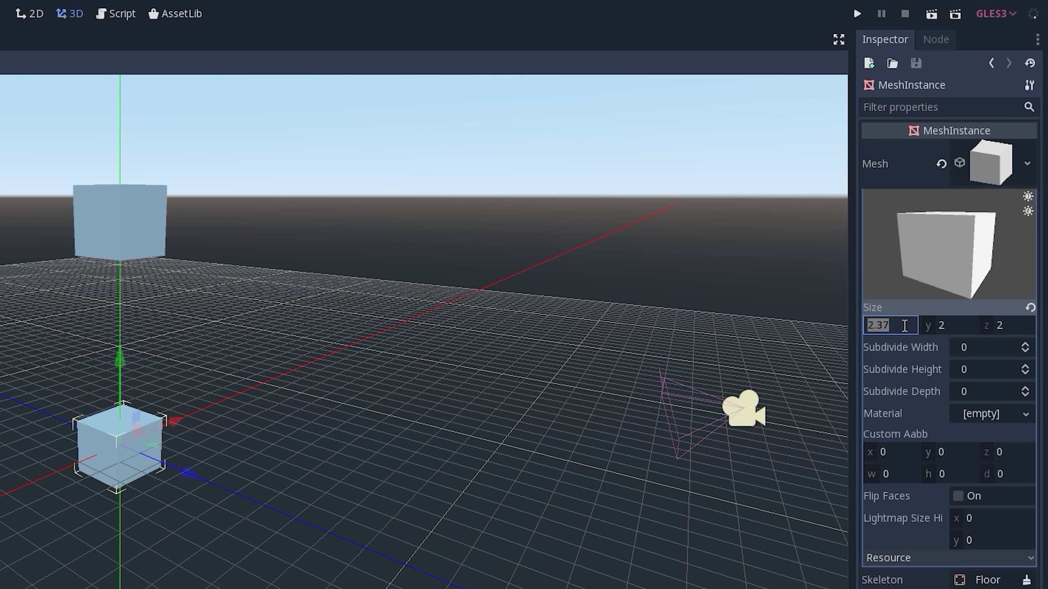
{"action": "type", "text": "30"}
{"action": "key", "text": "Return"}
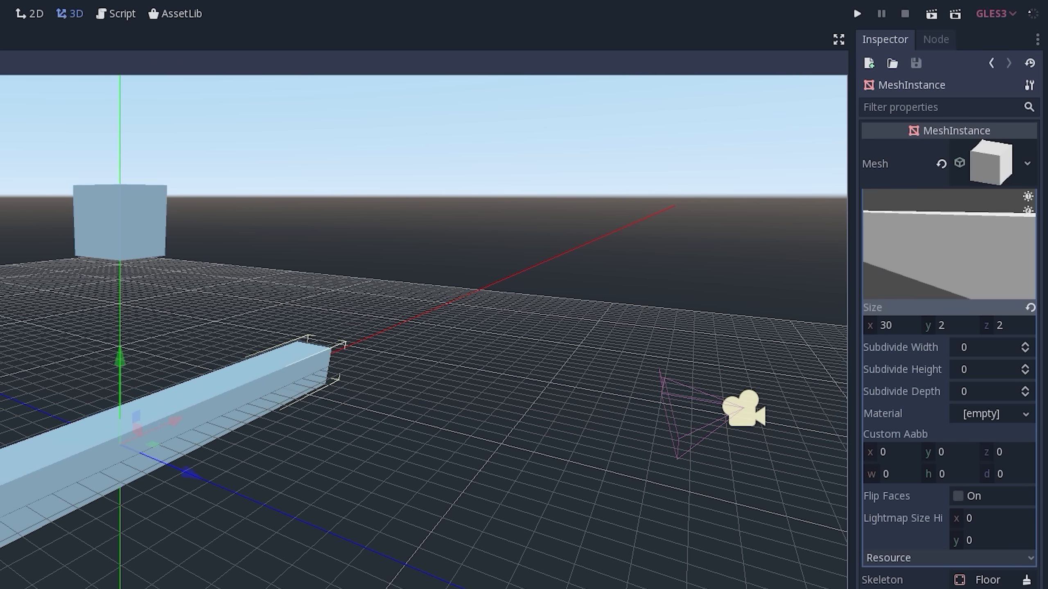
- Set the Z size of the Floor's CubeMesh to 30 so the floor becomes a wide square slab
{"action": "scroll", "coordinate": [55, 415], "scroll_direction": "down", "scroll_amount": 5}
{"action": "middle_click_drag", "start_coordinate": [122, 435], "coordinate": [174, 454]}
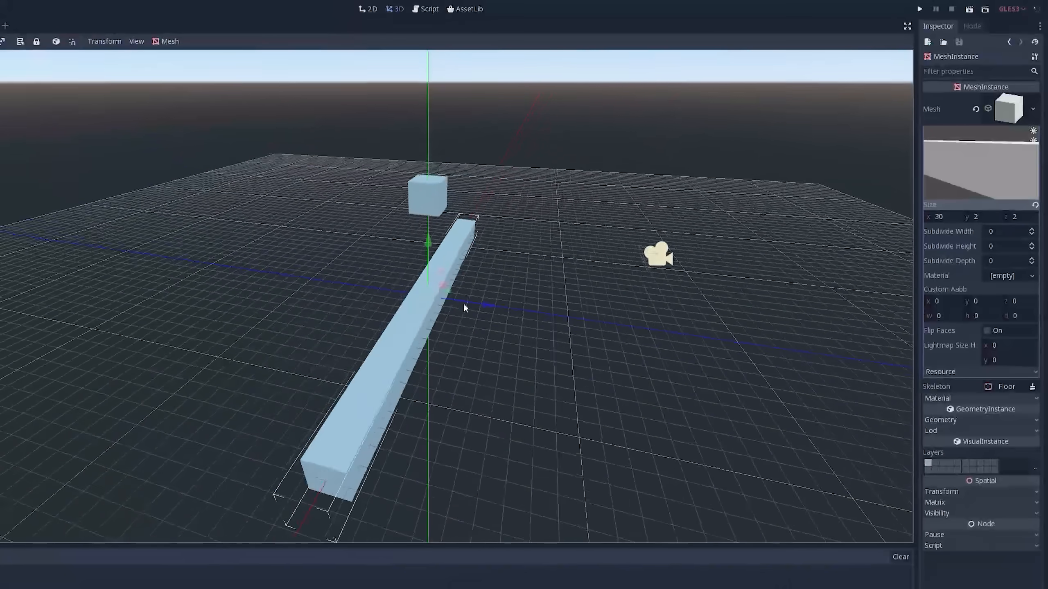
{"action": "middle_click_drag", "start_coordinate": [463, 307], "coordinate": [300, 354]}
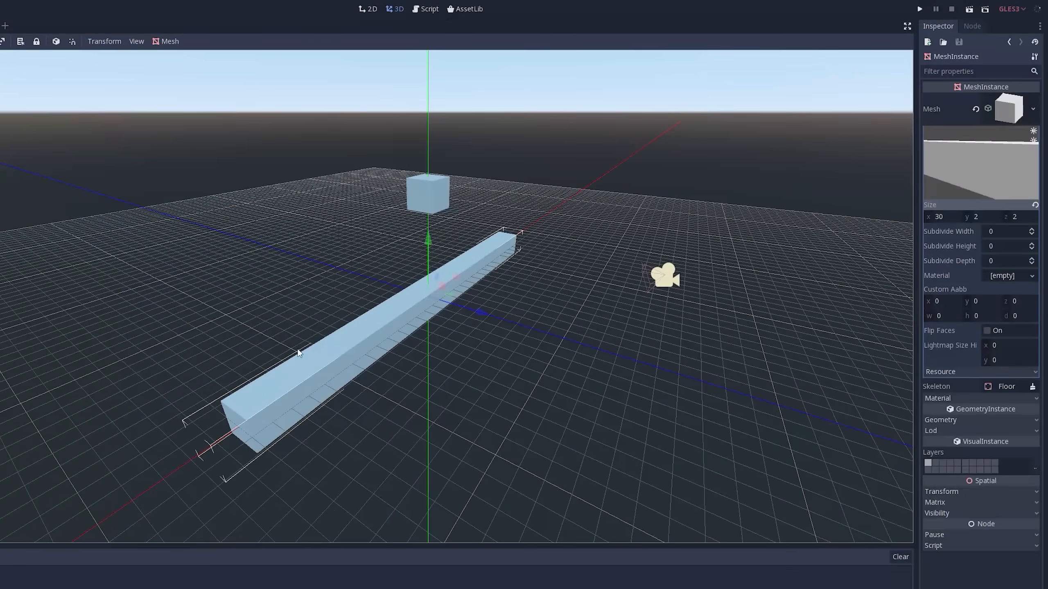
{"action": "left_click", "coordinate": [976, 218]}
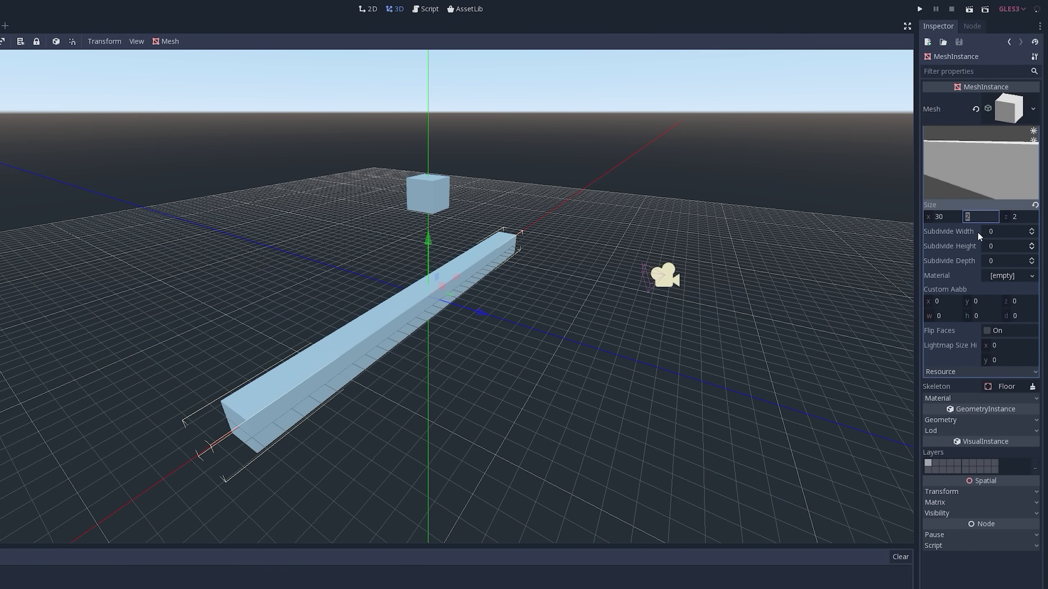
{"action": "left_click", "coordinate": [1016, 217]}
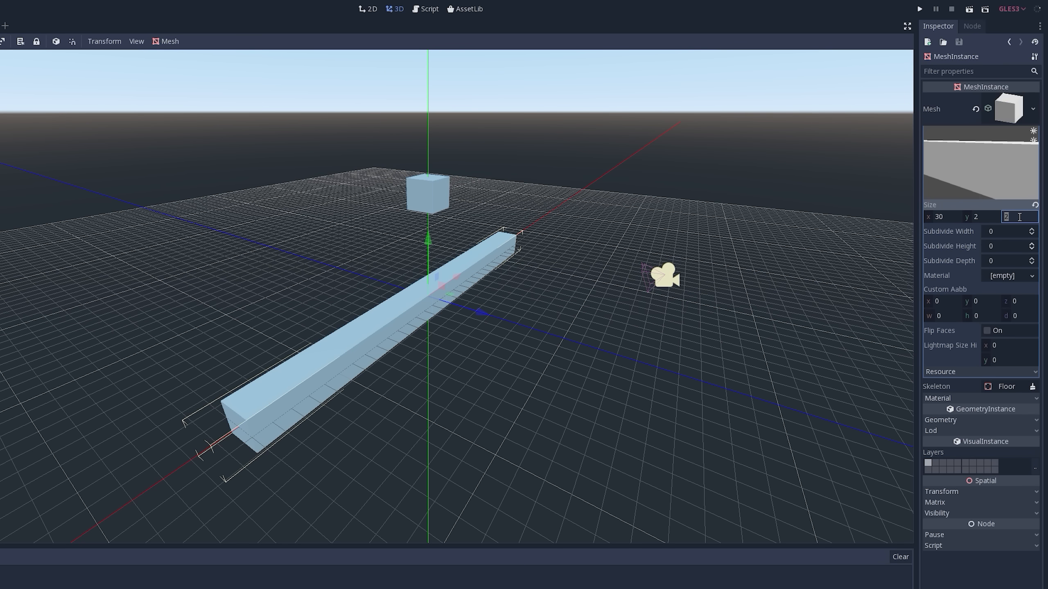
{"action": "type", "text": "30"}
{"action": "key", "text": "Return"}
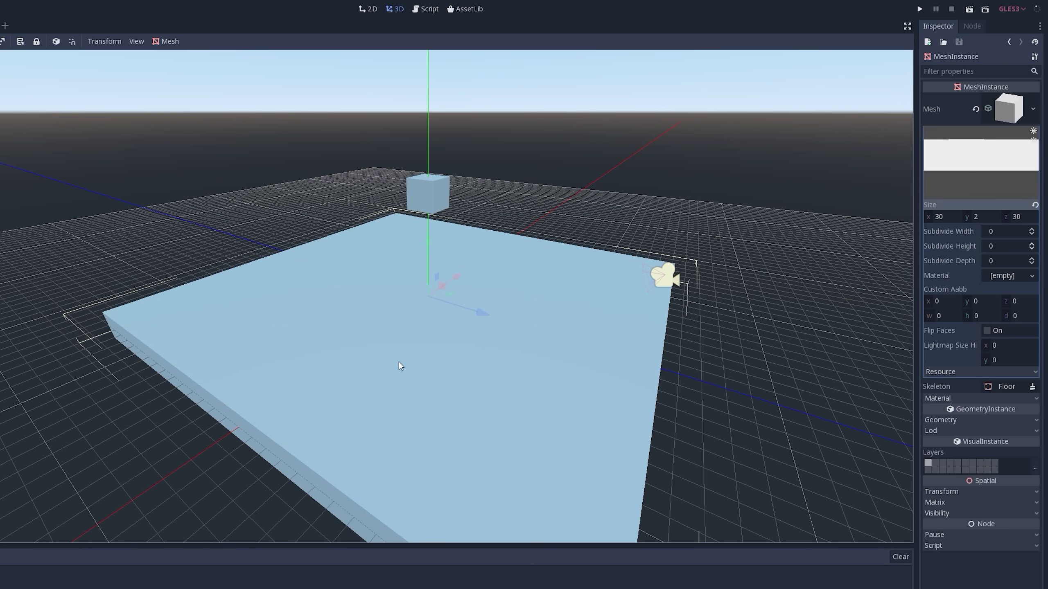
{"action": "middle_click_drag", "start_coordinate": [398, 362], "coordinate": [446, 348]}
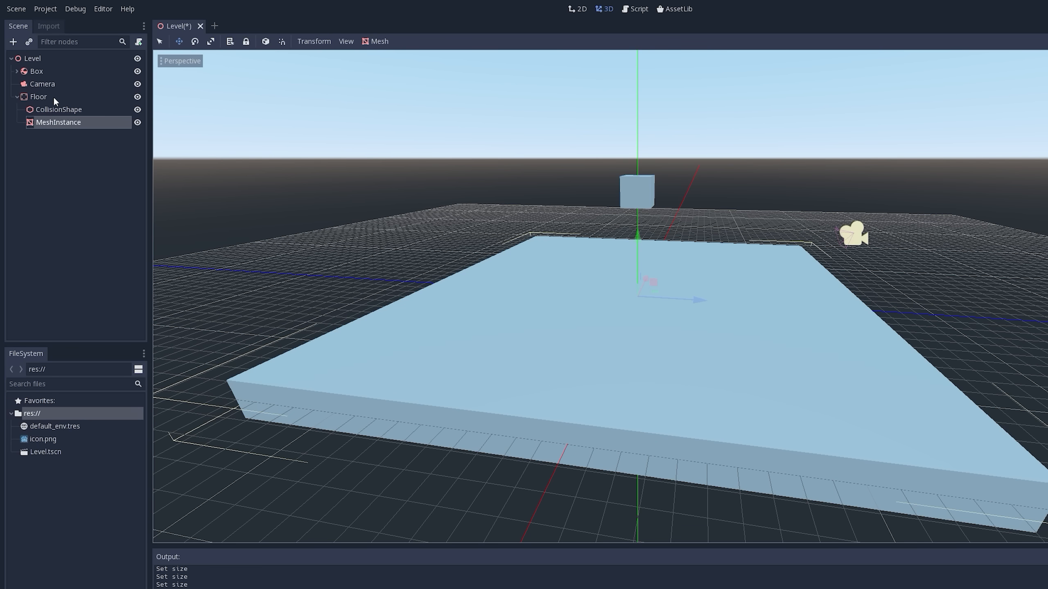
- Select the Floor's CollisionShape and hide the Floor's MeshInstance so only the collision box outline shows
{"action": "left_click", "coordinate": [57, 109]}
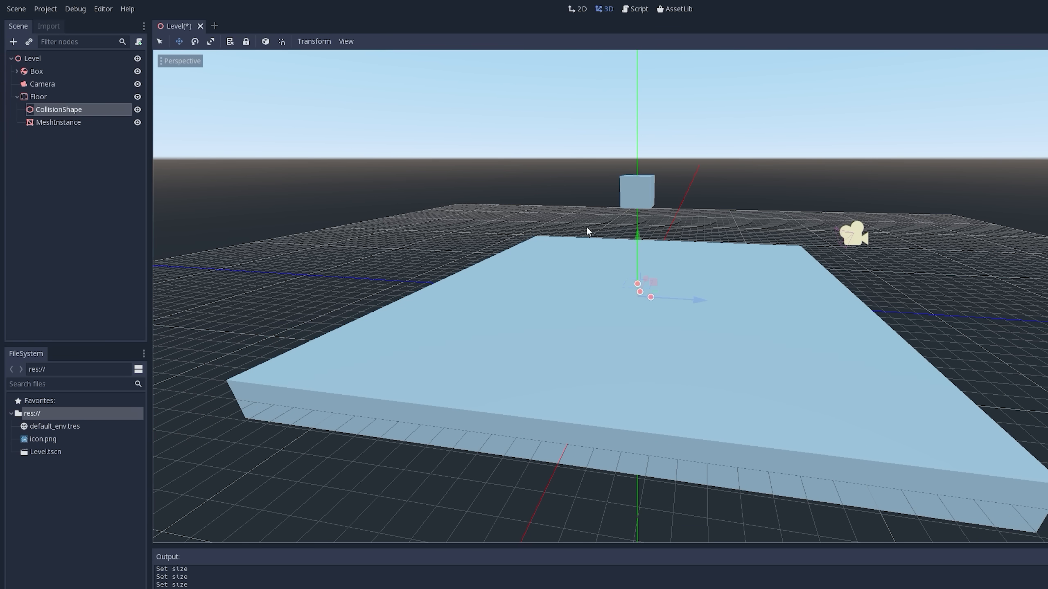
{"action": "middle_click_drag", "start_coordinate": [725, 278], "coordinate": [673, 283]}
{"action": "scroll", "coordinate": [674, 282], "scroll_direction": "up", "scroll_amount": 4}
{"action": "scroll", "coordinate": [673, 285], "scroll_direction": "up", "scroll_amount": 2}
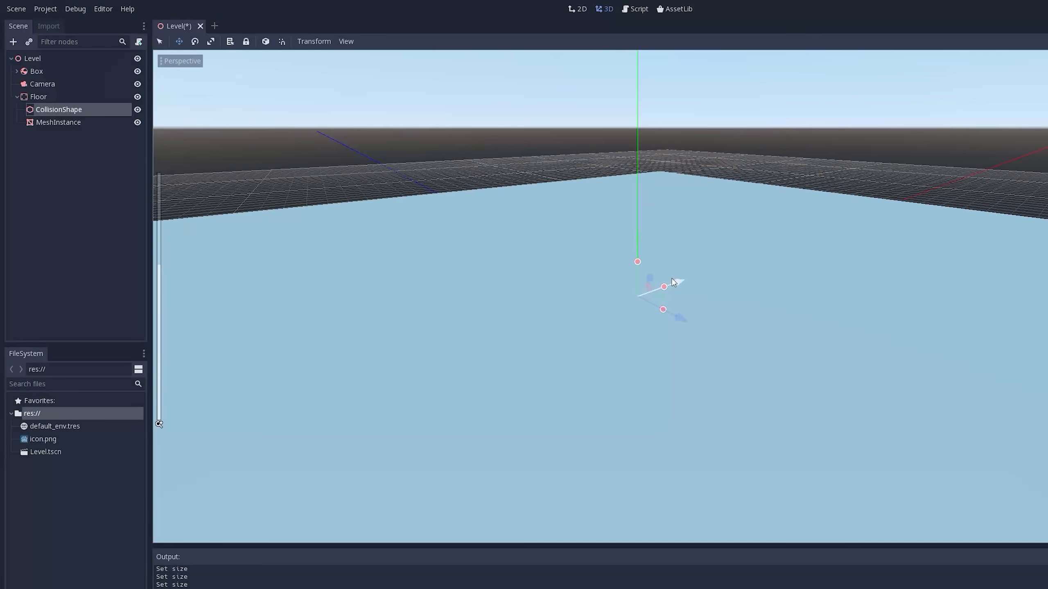
{"action": "scroll", "coordinate": [674, 286], "scroll_direction": "down", "scroll_amount": 4}
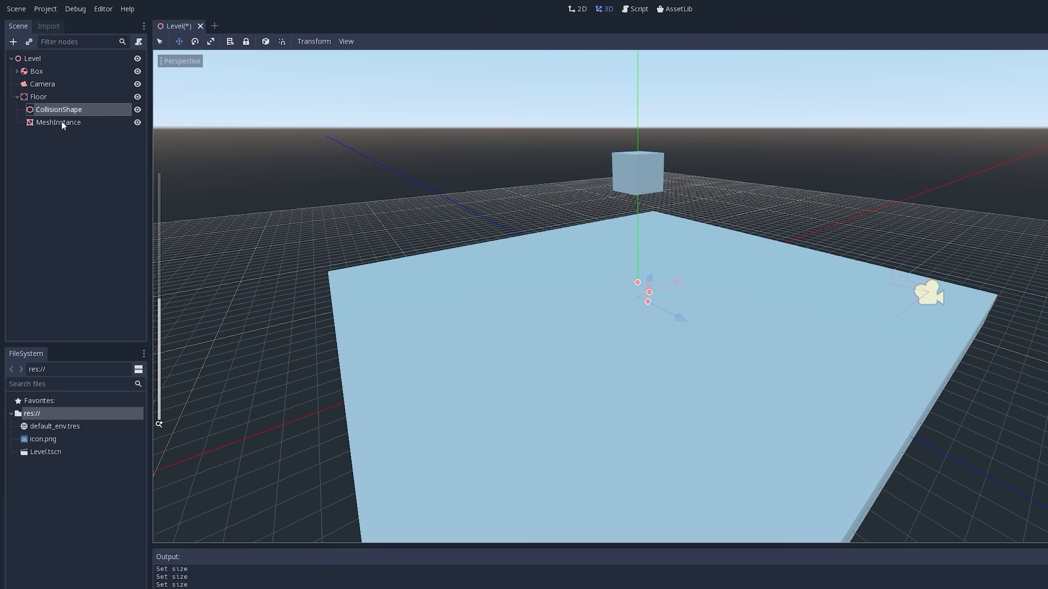
{"action": "left_click", "coordinate": [137, 122]}
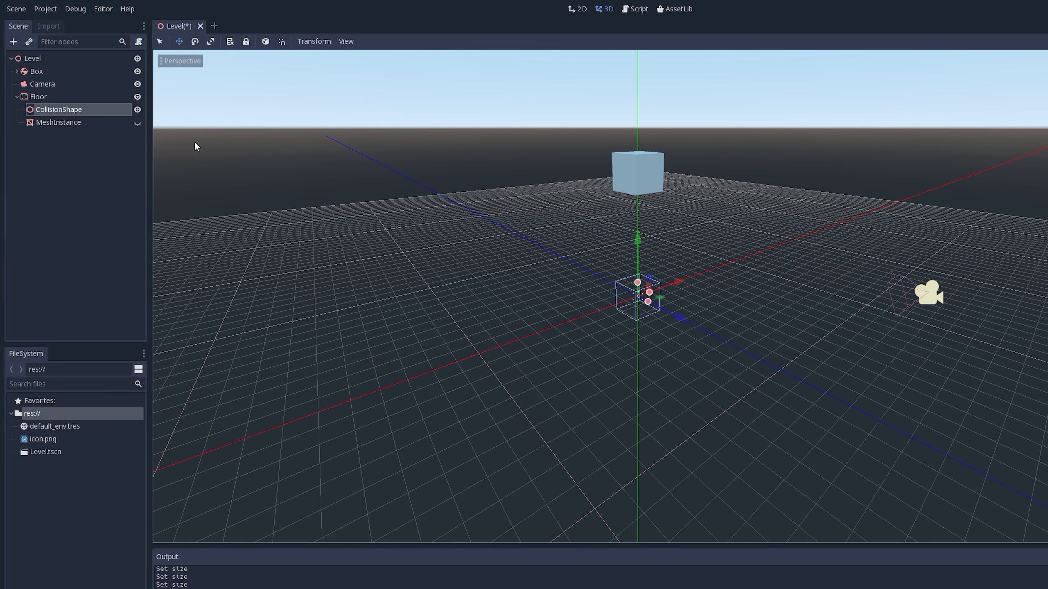
{"action": "scroll", "coordinate": [573, 282], "scroll_direction": "up", "scroll_amount": 5}
{"action": "middle_click_drag", "start_coordinate": [657, 315], "coordinate": [715, 317]}
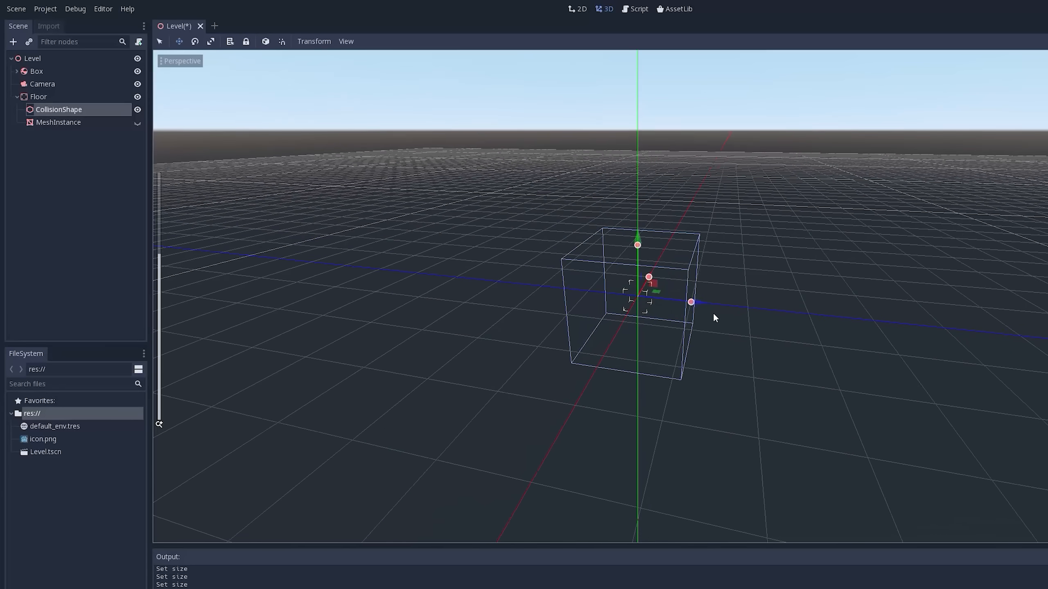
{"action": "scroll", "coordinate": [697, 302], "scroll_direction": "down", "scroll_amount": 5}
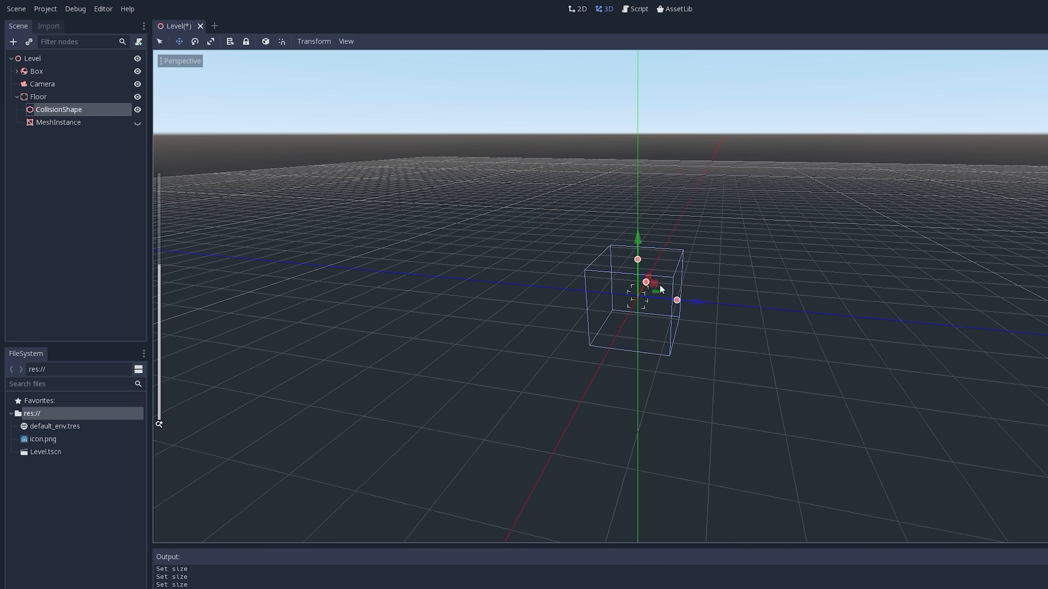
- Stretch the Floor's collision box in the viewport to extents of about 8 in X and 8.5 in Z
{"action": "left_click", "coordinate": [34, 96]}
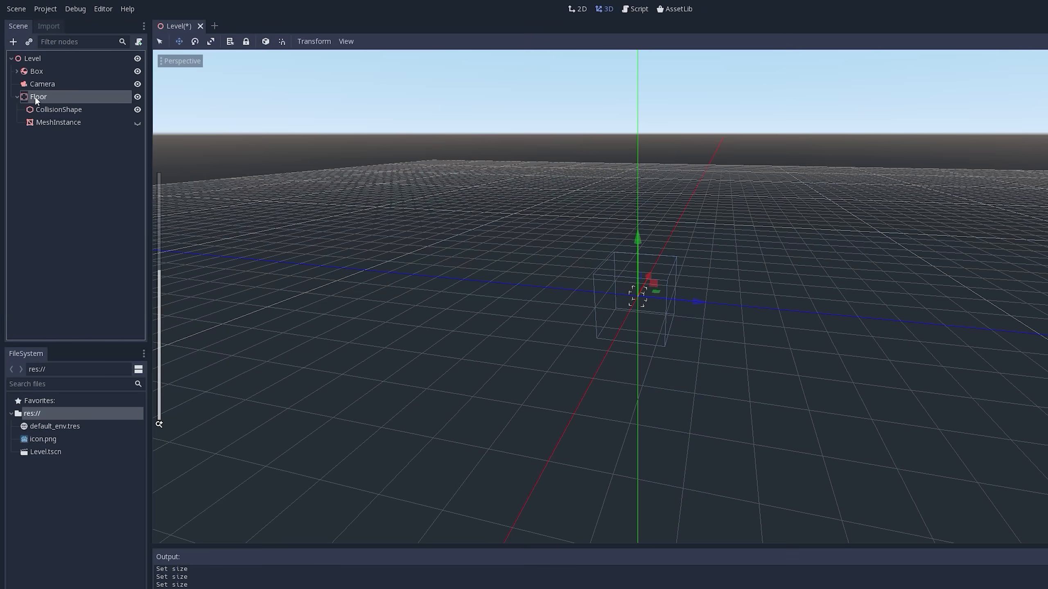
{"action": "left_click", "coordinate": [60, 108]}
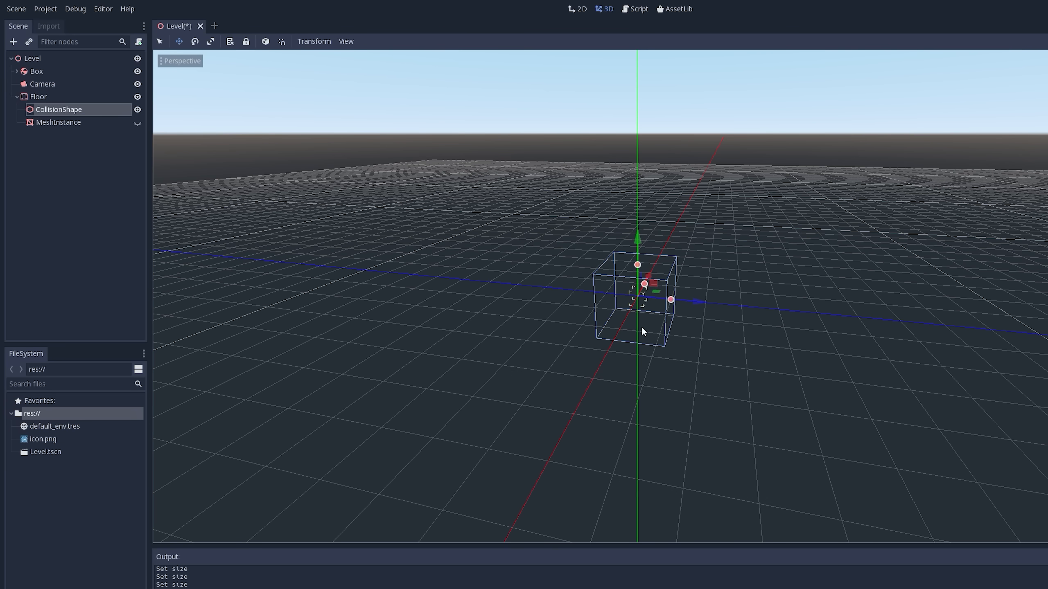
{"action": "left_click_drag", "start_coordinate": [671, 299], "coordinate": [912, 297]}
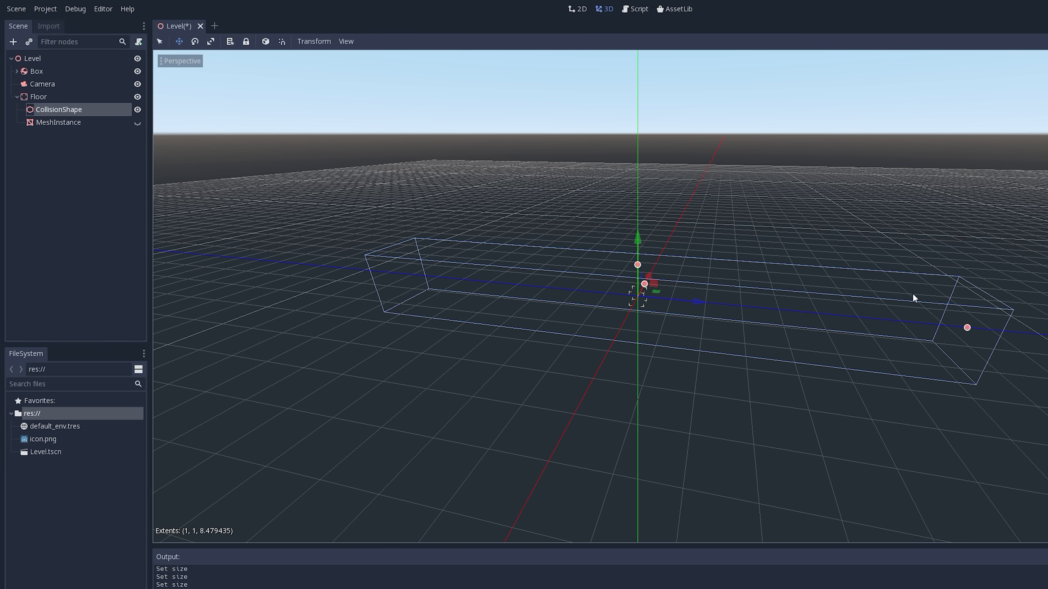
{"action": "middle_click_drag", "start_coordinate": [912, 297], "coordinate": [773, 307]}
{"action": "left_click_drag", "start_coordinate": [670, 303], "coordinate": [920, 338]}
{"action": "scroll", "coordinate": [626, 289], "scroll_direction": "down", "scroll_amount": 5}
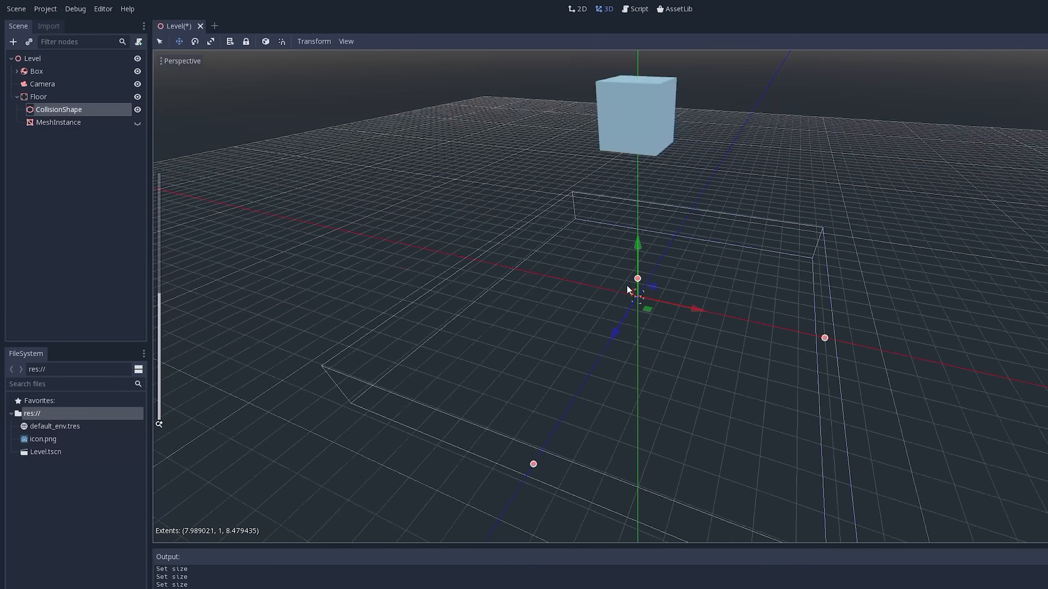
{"action": "scroll", "coordinate": [693, 238], "scroll_direction": "up", "scroll_amount": 2}
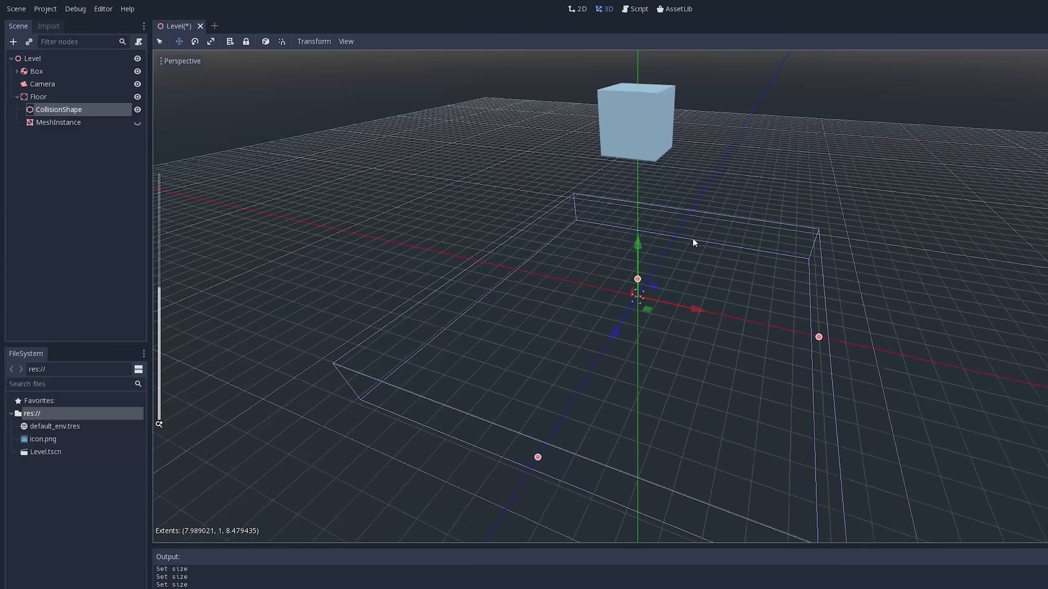
{"action": "scroll", "coordinate": [693, 238], "scroll_direction": "down", "scroll_amount": 3}
{"action": "scroll", "coordinate": [731, 283], "scroll_direction": "up", "scroll_amount": 2}
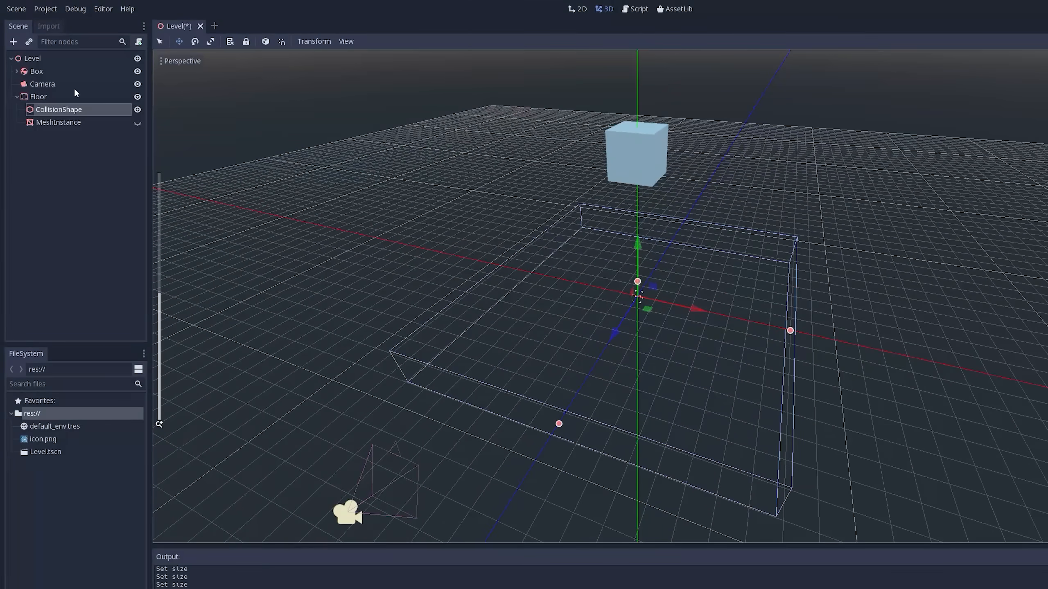
- Expand the BoxShape properties of the Floor's CollisionShape to expose its extents
{"action": "left_click", "coordinate": [52, 109]}
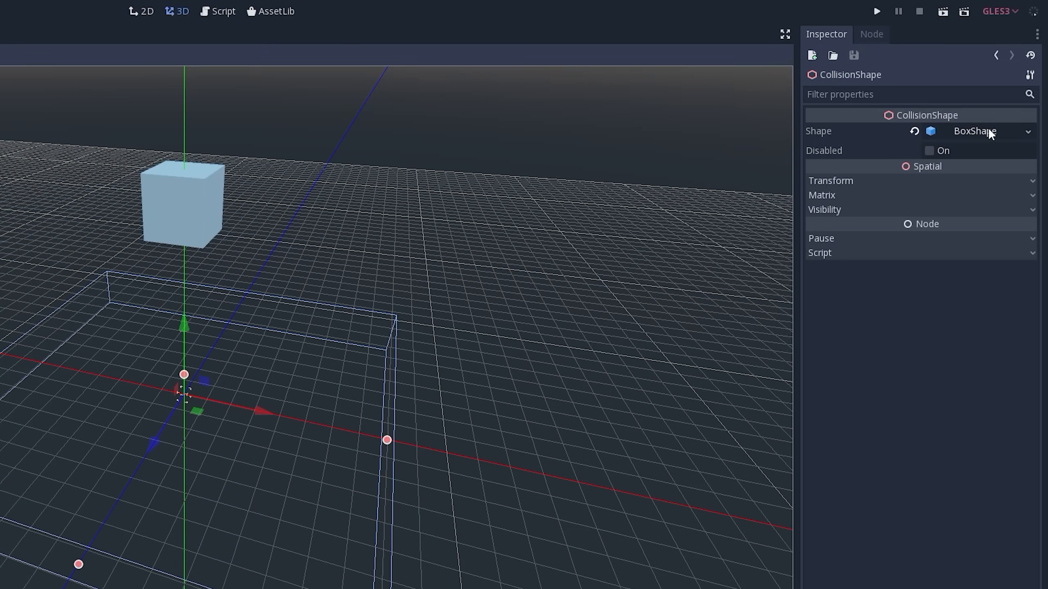
{"action": "left_click", "coordinate": [988, 129]}
{"action": "left_click", "coordinate": [979, 130]}
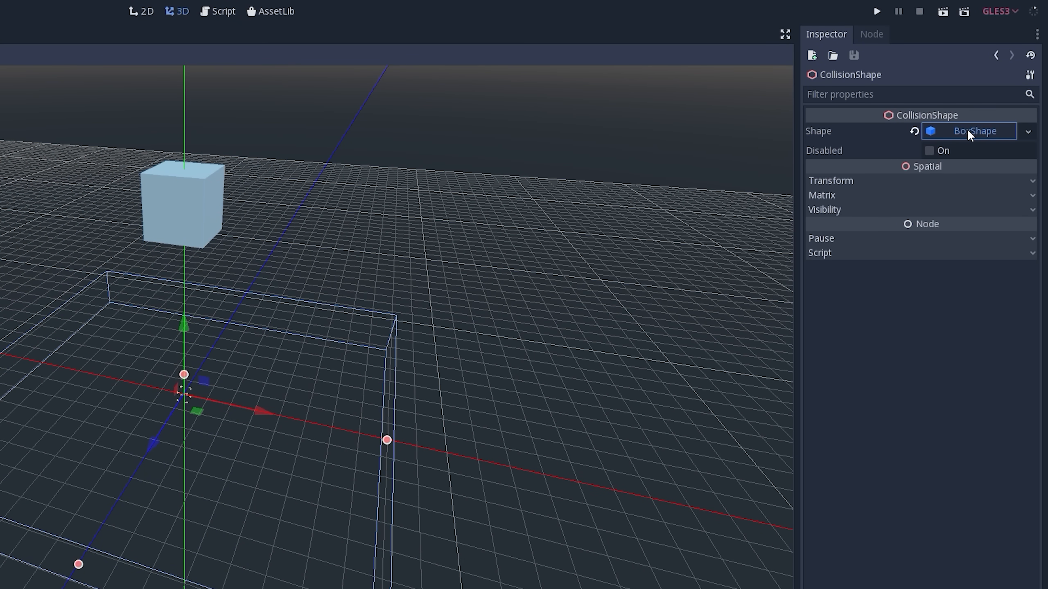
{"action": "left_click", "coordinate": [967, 130]}
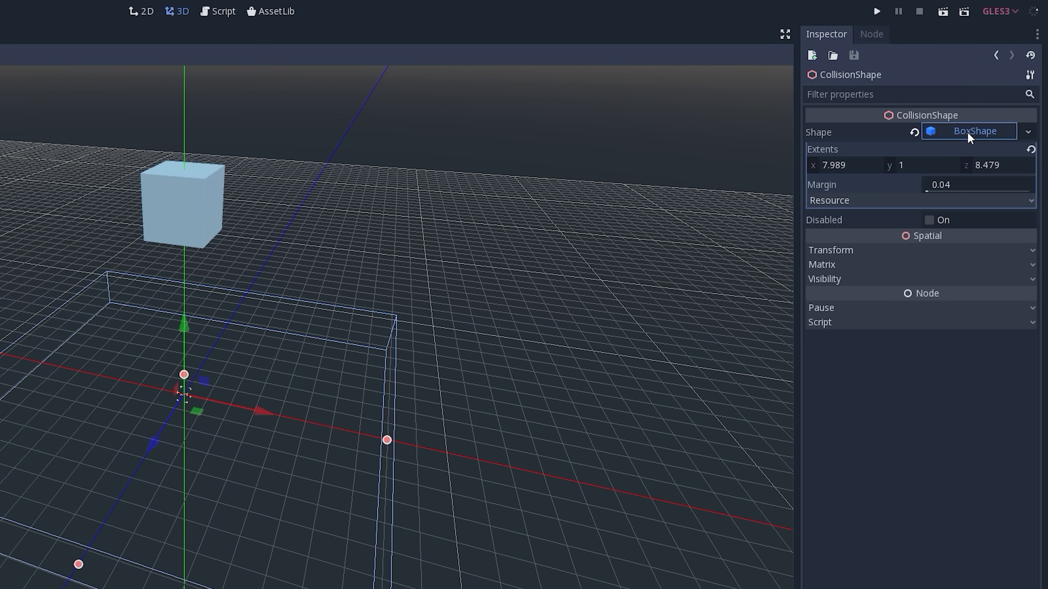
{"action": "left_click", "coordinate": [848, 165]}
{"action": "left_click", "coordinate": [997, 165]}
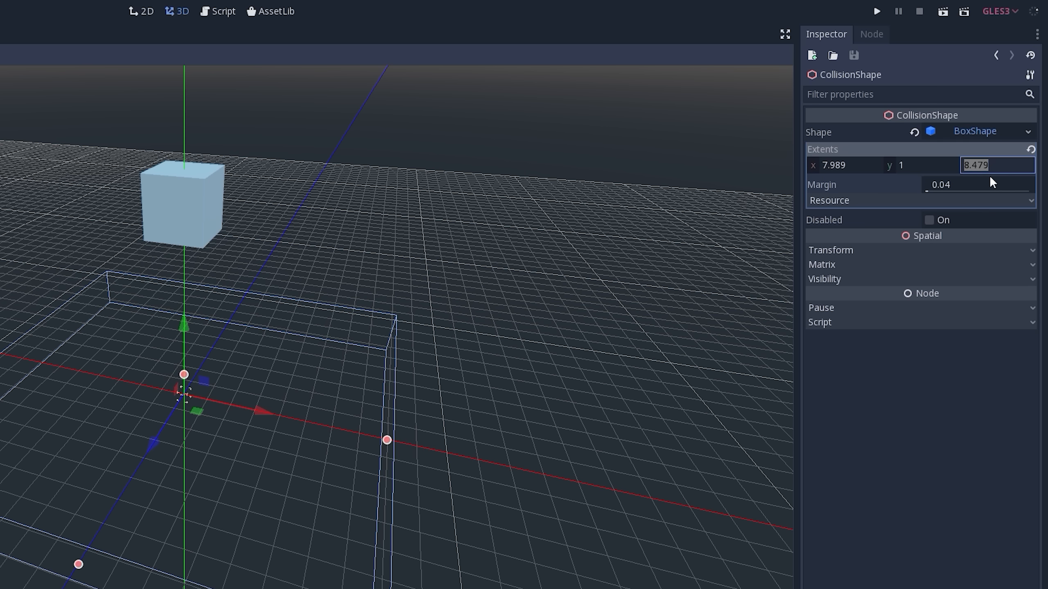
{"action": "left_click", "coordinate": [838, 407]}
{"action": "mouse_move", "coordinate": [397, 411]}
{"action": "middle_mouse_down"}
{"action": "mouse_move", "coordinate": [364, 405]}
{"action": "mouse_move", "coordinate": [384, 403]}
{"action": "middle_mouse_up"}
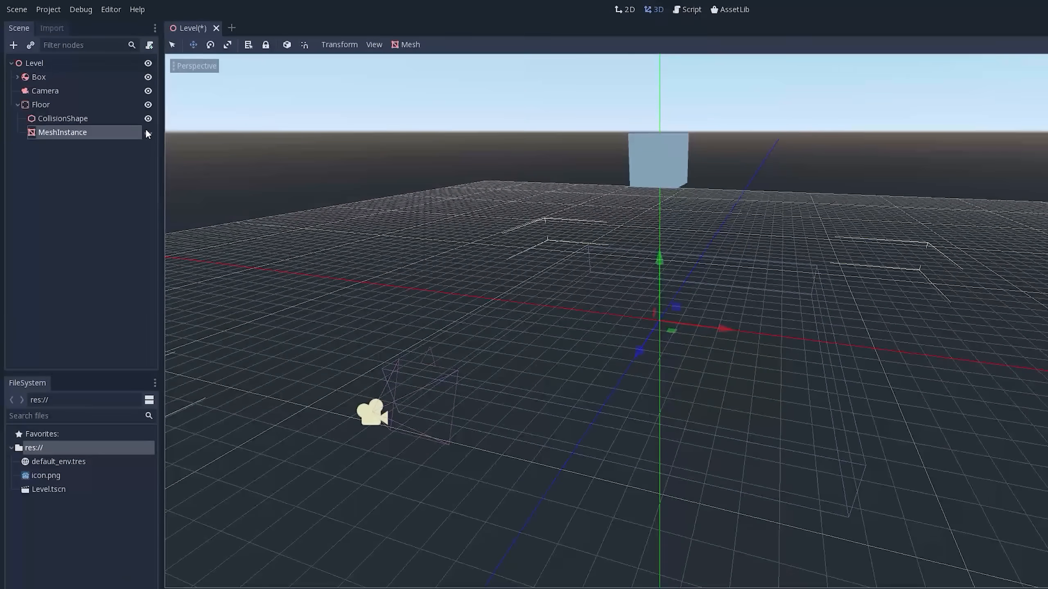
- Show the Floor's MeshInstance to compare its size with the collision box, hide it again and inspect the box from several angles
{"action": "left_click", "coordinate": [148, 133]}
{"action": "scroll", "coordinate": [378, 269], "scroll_direction": "down", "scroll_amount": 5}
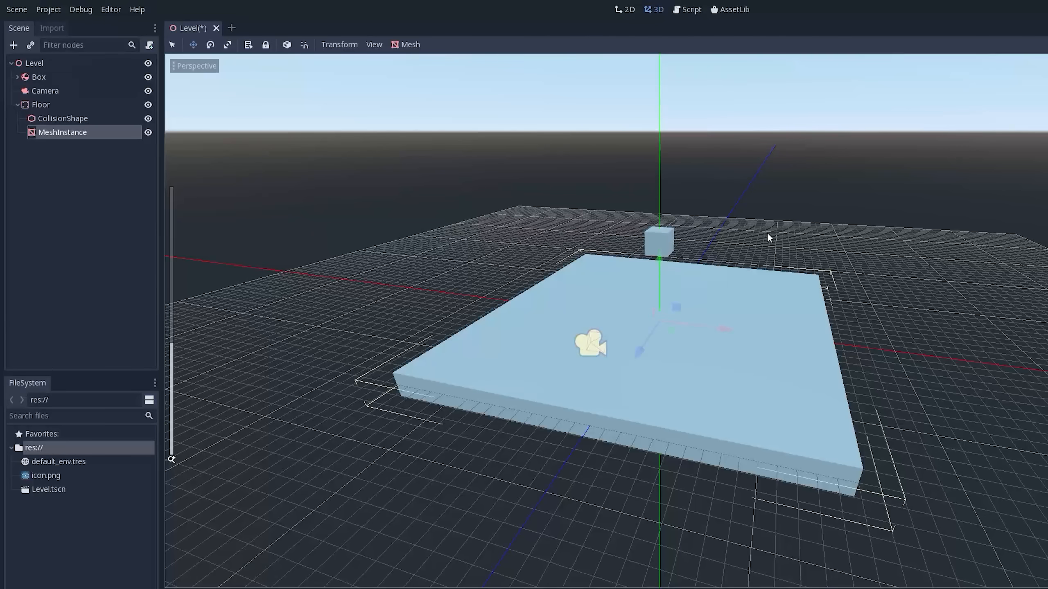
{"action": "left_click", "coordinate": [64, 118]}
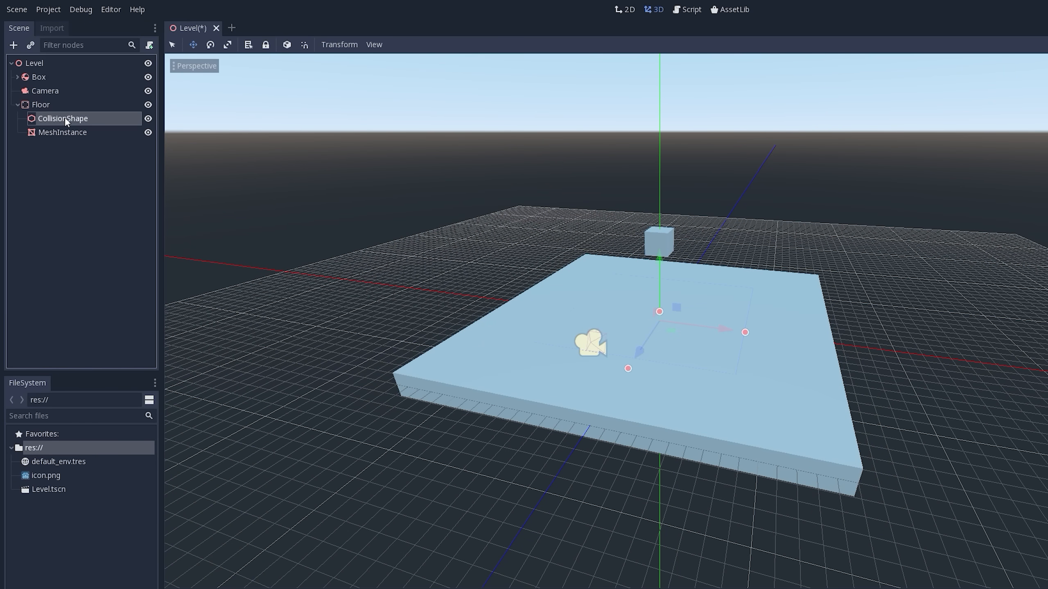
{"action": "left_click", "coordinate": [148, 133]}
{"action": "middle_click_drag", "start_coordinate": [729, 287], "coordinate": [649, 273]}
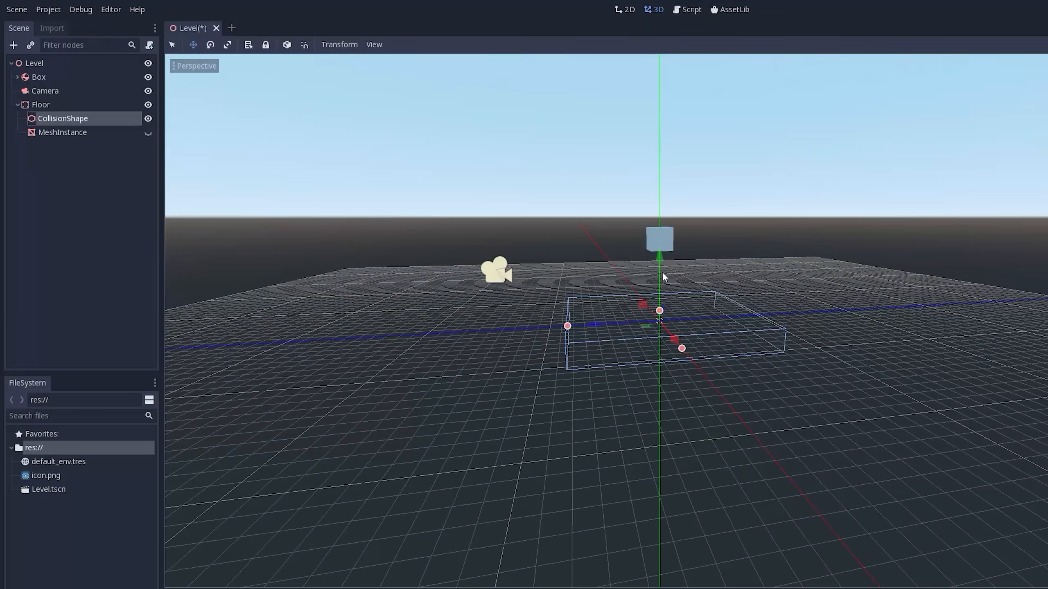
{"action": "scroll", "coordinate": [672, 313], "scroll_direction": "up", "scroll_amount": 3}
{"action": "mouse_move", "coordinate": [661, 309]}
{"action": "middle_mouse_down"}
{"action": "mouse_move", "coordinate": [671, 313]}
{"action": "mouse_move", "coordinate": [636, 304]}
{"action": "mouse_move", "coordinate": [662, 314]}
{"action": "middle_mouse_up"}
{"action": "scroll", "coordinate": [671, 317], "scroll_direction": "up", "scroll_amount": 5}
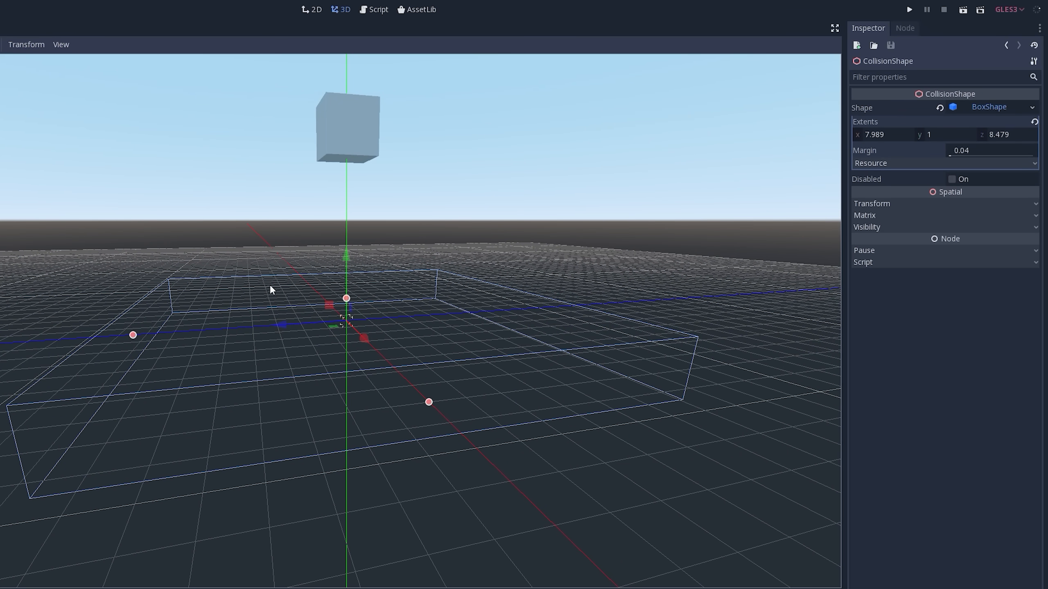
{"action": "middle_click_drag", "start_coordinate": [270, 285], "coordinate": [317, 296]}
{"action": "scroll", "coordinate": [349, 320], "scroll_direction": "up", "scroll_amount": 8}
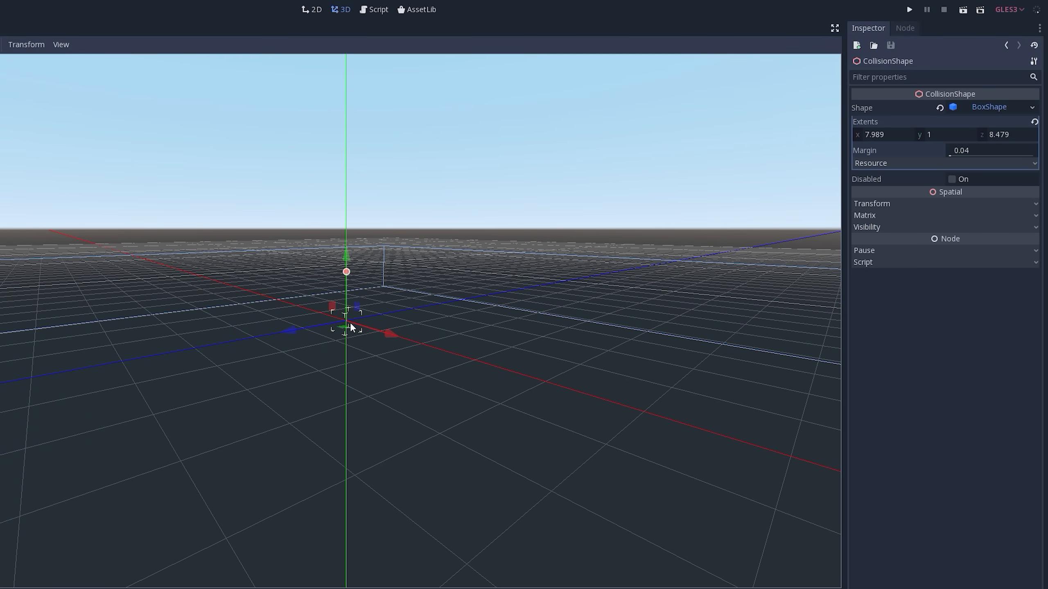
- Set the BoxShape extents of the Floor's CollisionShape to 15 in X and 15 in Z
{"action": "middle_click_drag", "start_coordinate": [334, 429], "coordinate": [811, 147]}
{"action": "left_click", "coordinate": [888, 134]}
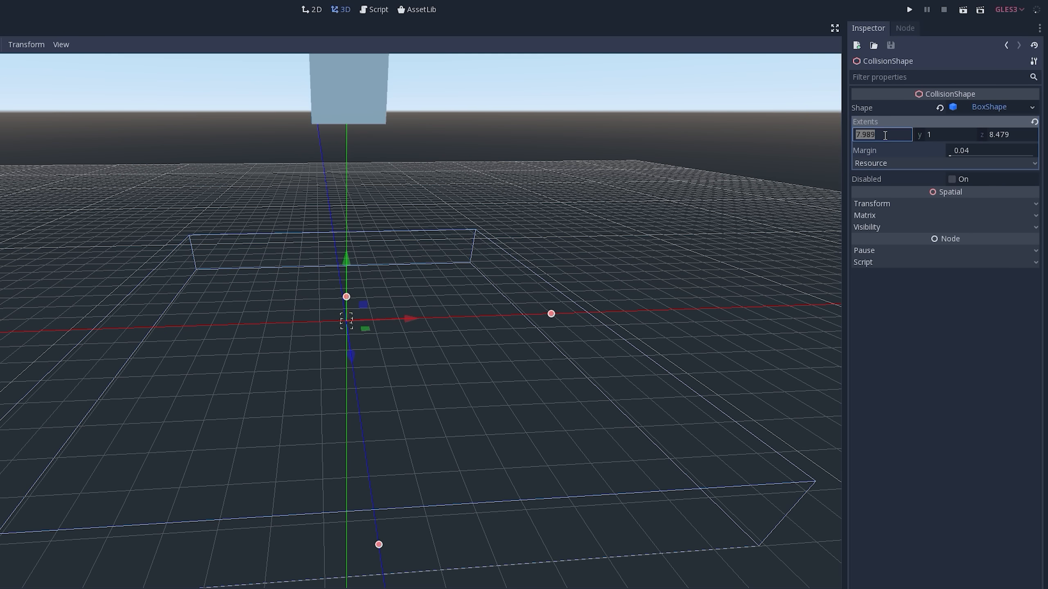
{"action": "type", "text": "15"}
{"action": "key", "text": "Tab"}
{"action": "key", "text": "Tab"}
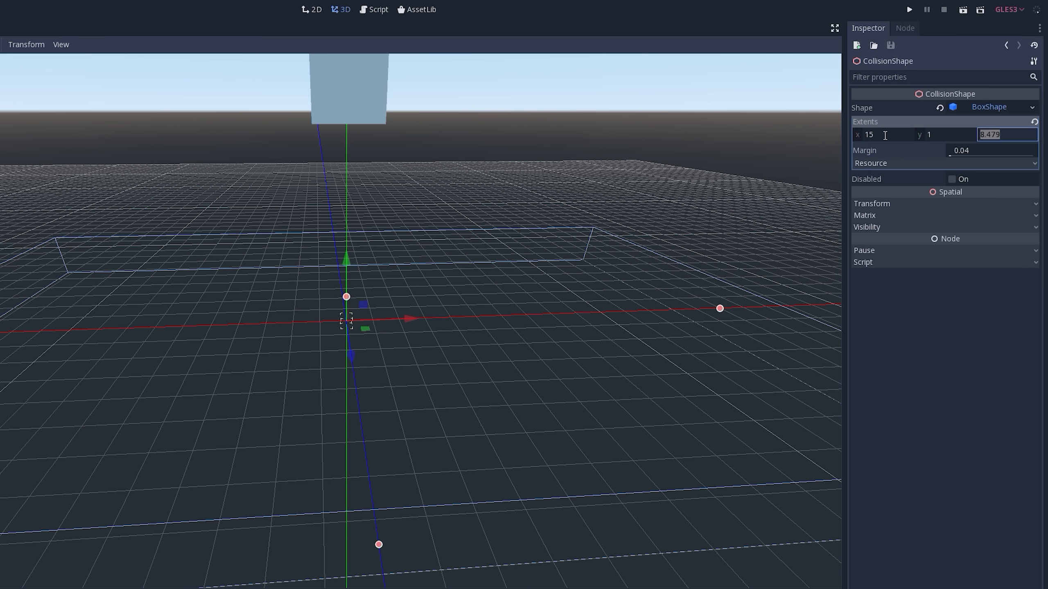
{"action": "type", "text": "15"}
{"action": "key", "text": "Return"}
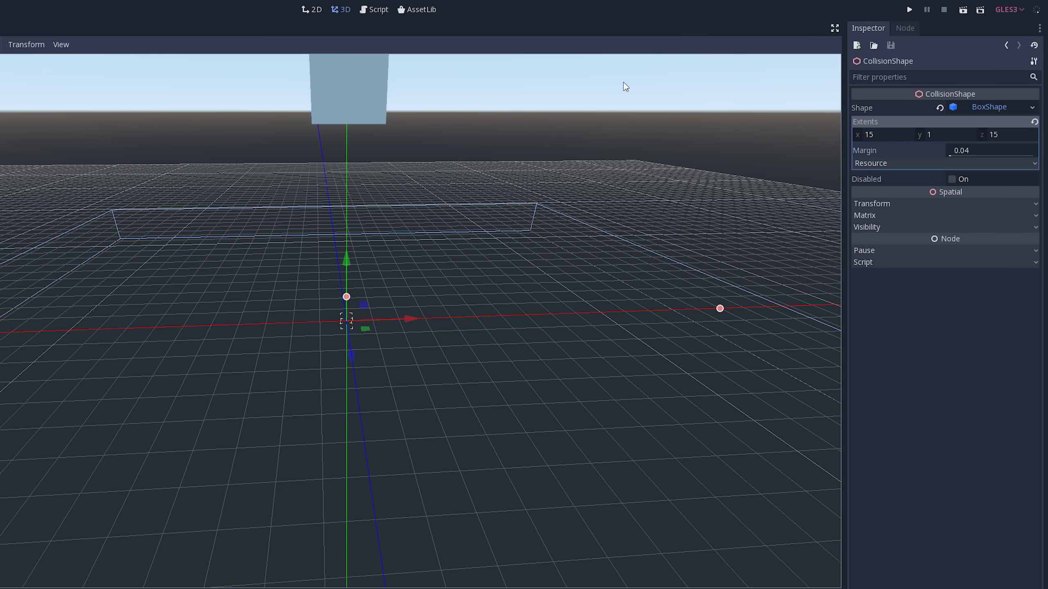
{"action": "scroll", "coordinate": [413, 289], "scroll_direction": "down", "scroll_amount": 10}
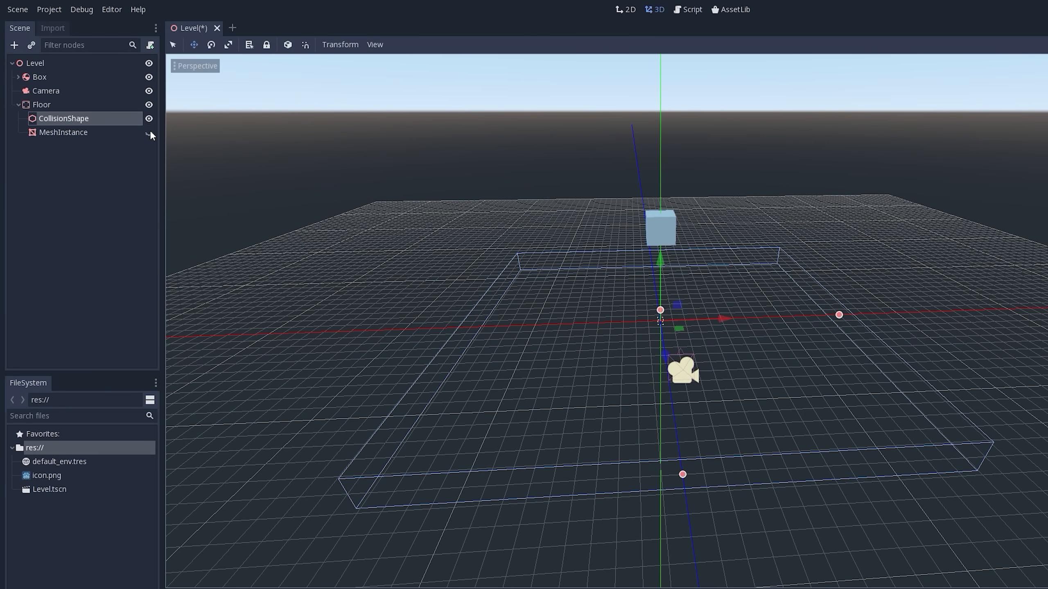
- Toggle the visibility of the Floor's MeshInstance to compare it with the collision box, leave it visible and select Floor
{"action": "left_click", "coordinate": [150, 133]}
{"action": "left_click", "coordinate": [149, 133]}
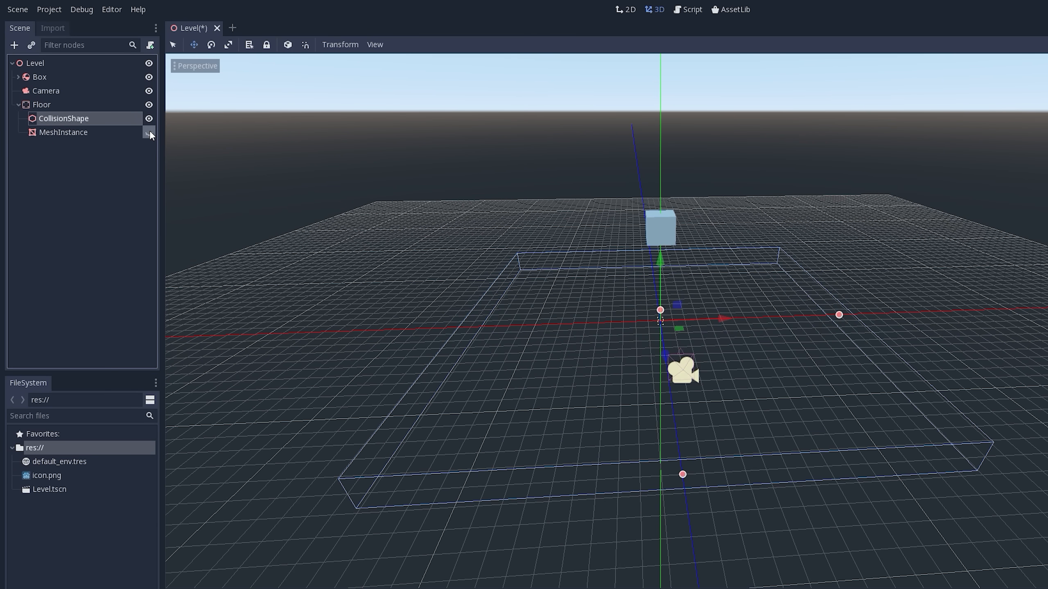
{"action": "left_click", "coordinate": [149, 134]}
{"action": "left_click", "coordinate": [150, 133]}
{"action": "left_click", "coordinate": [149, 134]}
{"action": "left_click", "coordinate": [150, 134]}
{"action": "left_click", "coordinate": [150, 133]}
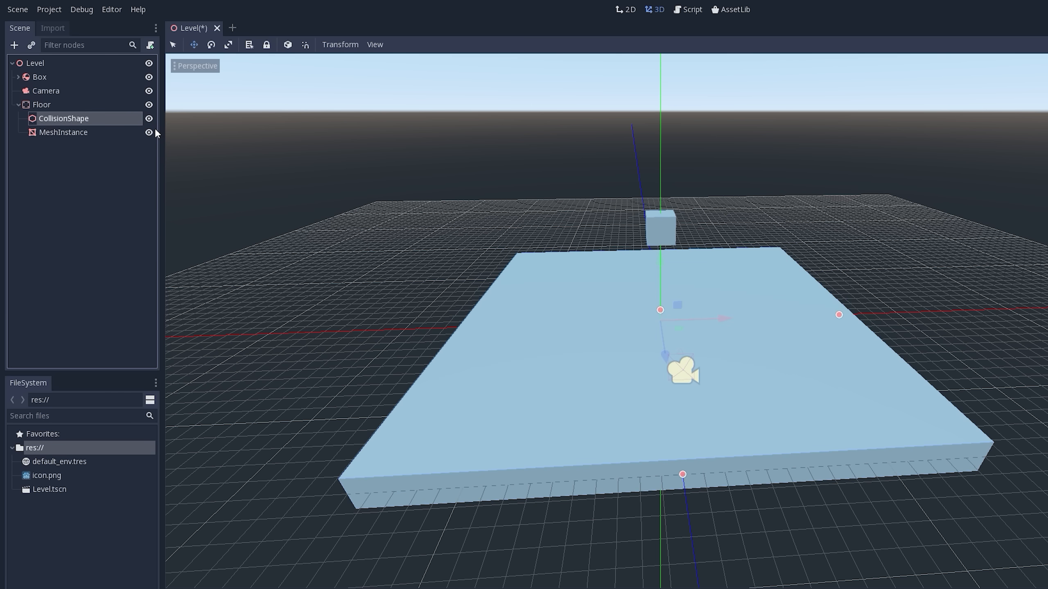
{"action": "middle_click_drag", "start_coordinate": [556, 239], "coordinate": [611, 252]}
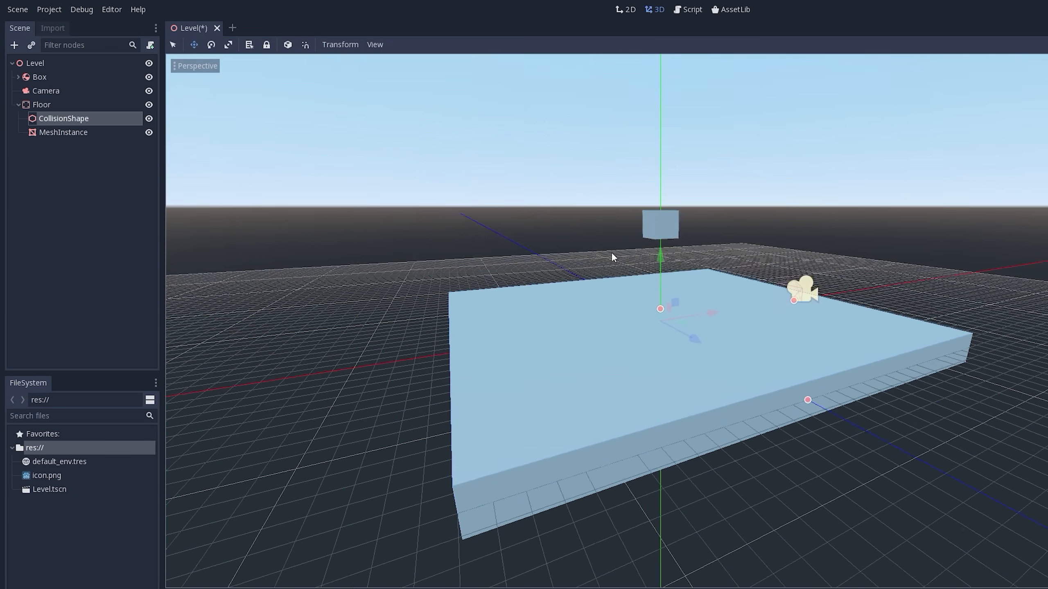
{"action": "left_click", "coordinate": [40, 103]}
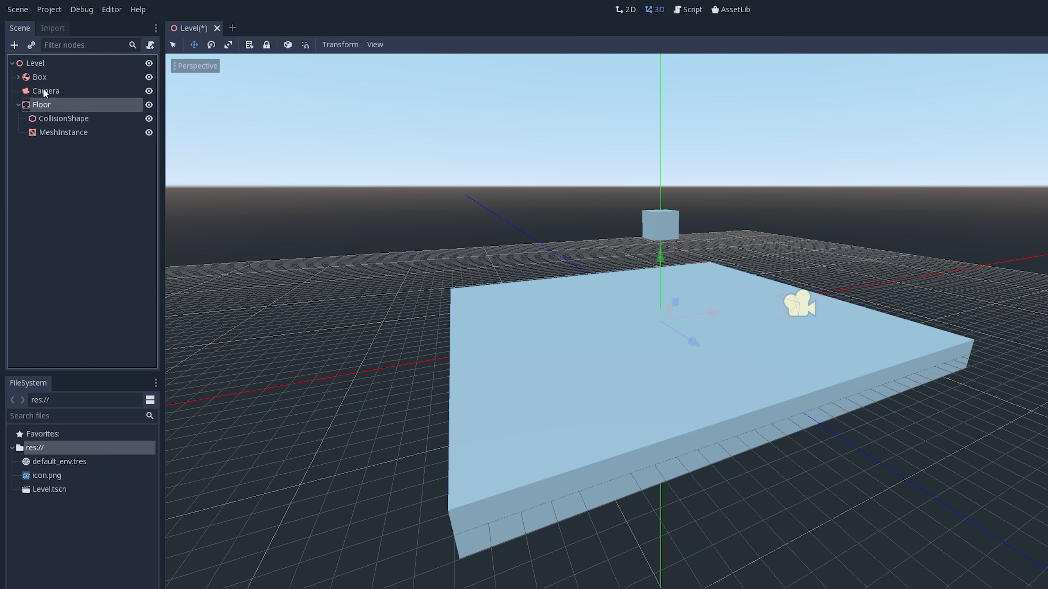
- Collapse the Floor node in the scene tree and narrow the scene dock slightly
{"action": "left_click", "coordinate": [42, 90]}
{"action": "left_click", "coordinate": [37, 103]}
{"action": "left_click", "coordinate": [18, 105]}
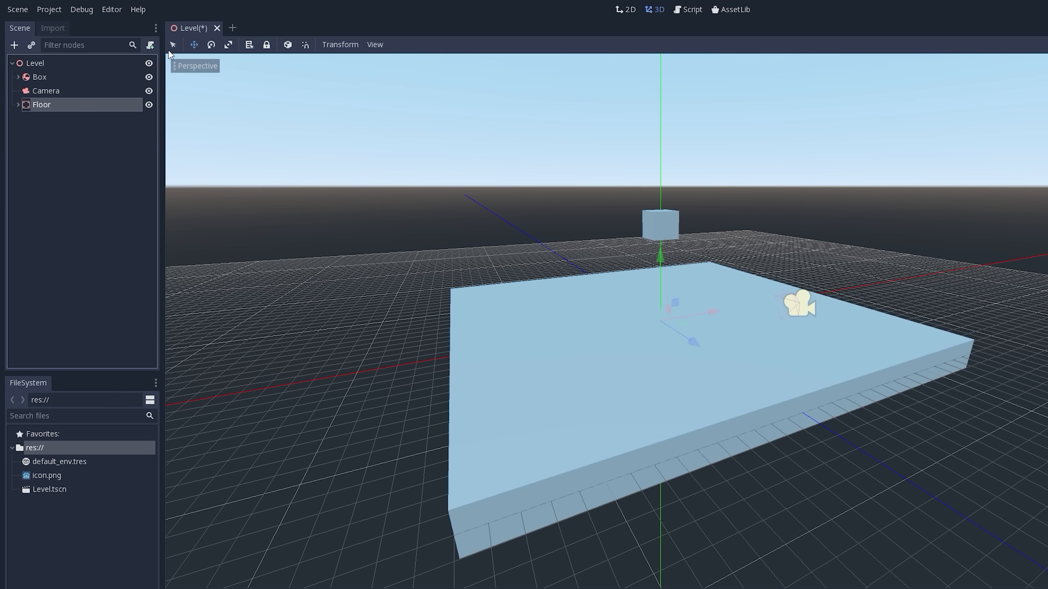
{"action": "left_click_drag", "start_coordinate": [161, 79], "coordinate": [132, 136]}
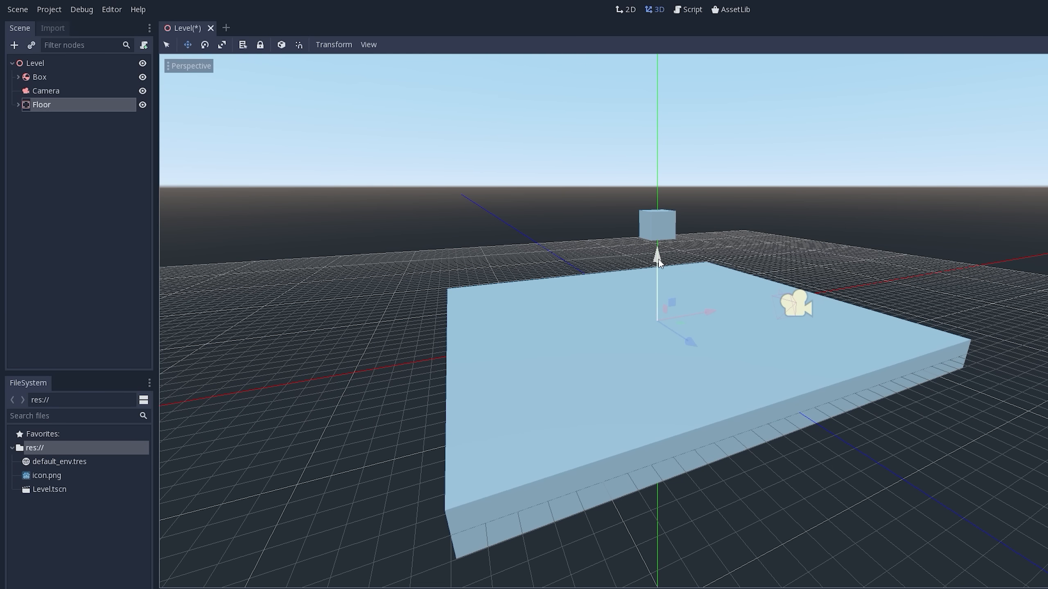
- Lower the Floor along the Y axis until its top surface lies level with the grid plane
{"action": "mouse_move", "coordinate": [659, 261]}
{"action": "left_mouse_down"}
{"action": "mouse_move", "coordinate": [660, 283]}
{"action": "mouse_move", "coordinate": [660, 268]}
{"action": "left_mouse_up"}
{"action": "middle_click_drag", "start_coordinate": [659, 279], "coordinate": [644, 242]}
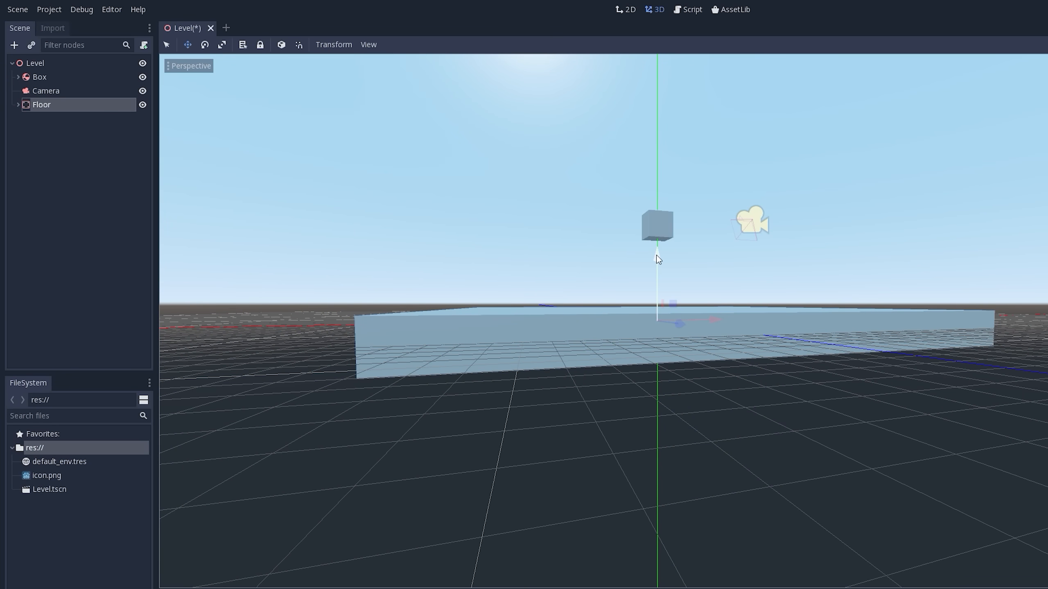
{"action": "left_click_drag", "start_coordinate": [658, 259], "coordinate": [656, 267]}
{"action": "middle_click_drag", "start_coordinate": [659, 296], "coordinate": [721, 335]}
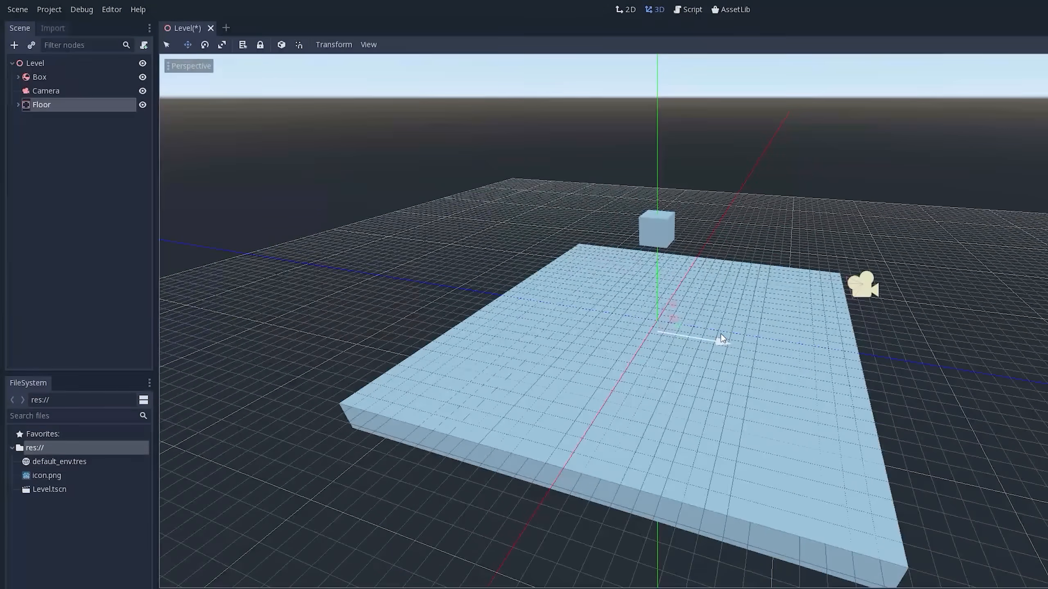
{"action": "middle_click_drag", "start_coordinate": [637, 228], "coordinate": [662, 237]}
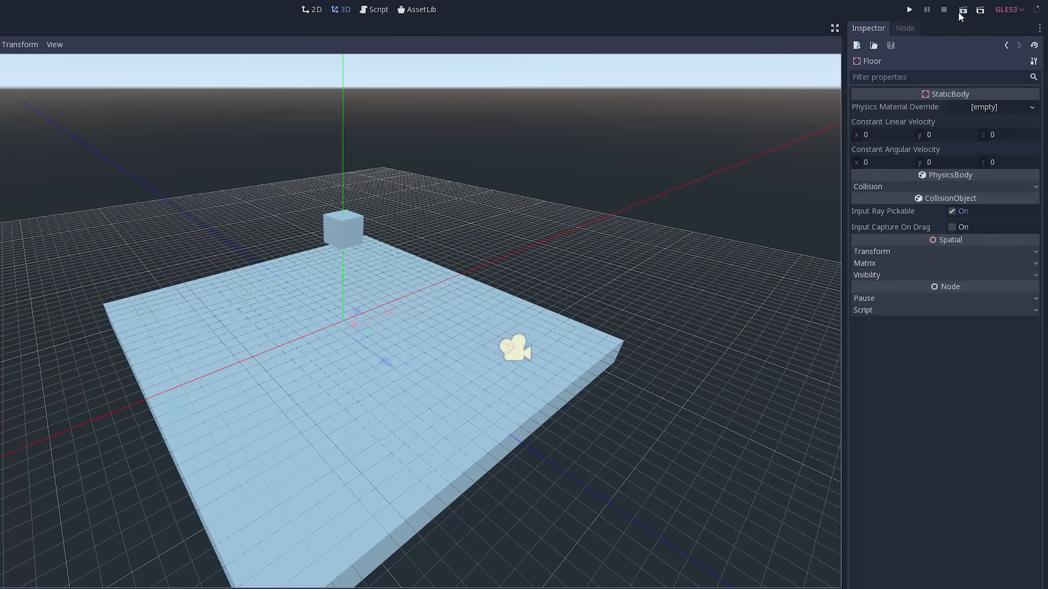
- Run the Level scene to watch the box fall onto the floor, and close the game window
{"action": "left_click", "coordinate": [963, 9]}
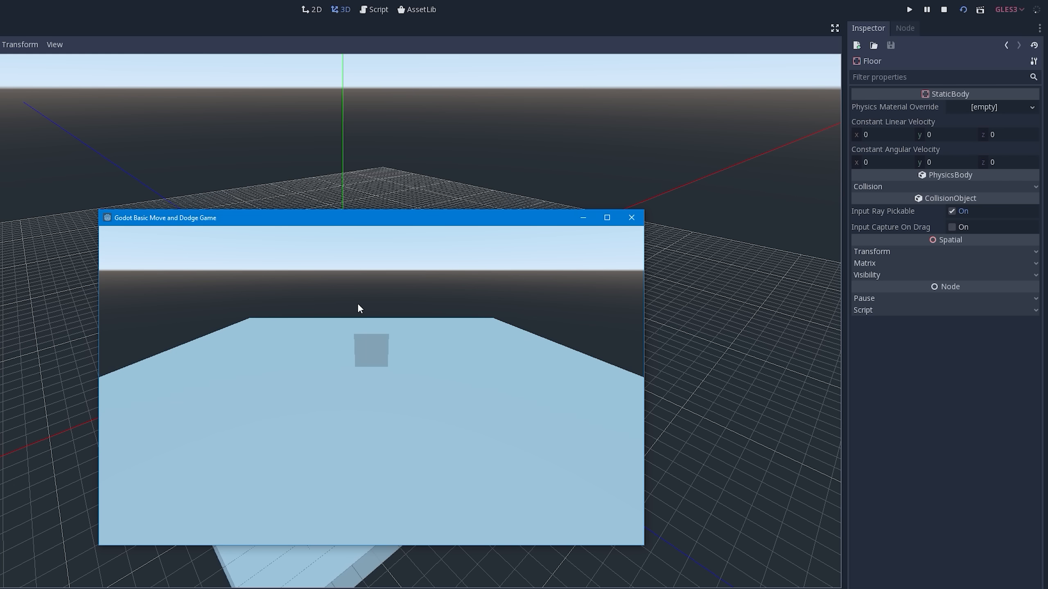
{"action": "left_click", "coordinate": [631, 217]}
- Rotate the Box about more than one axis so it hangs tilted above the floor
{"action": "middle_click_drag", "start_coordinate": [492, 314], "coordinate": [469, 215]}
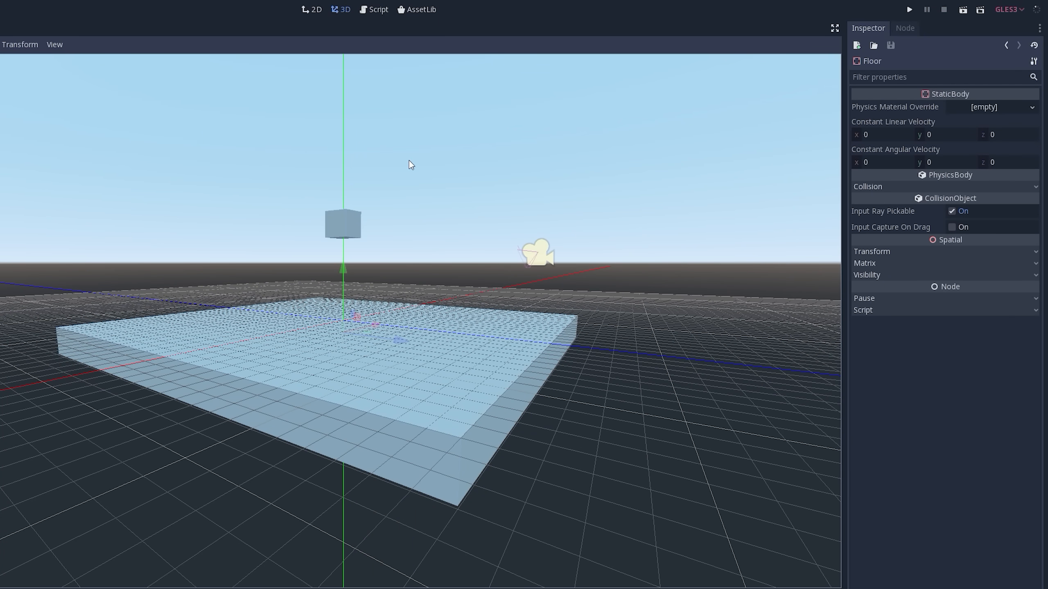
{"action": "scroll", "coordinate": [409, 159], "scroll_direction": "up", "scroll_amount": 4}
{"action": "middle_click_drag", "start_coordinate": [407, 155], "coordinate": [395, 215], "text": "shift"}
{"action": "middle_click_drag", "start_coordinate": [373, 152], "coordinate": [335, 257]}
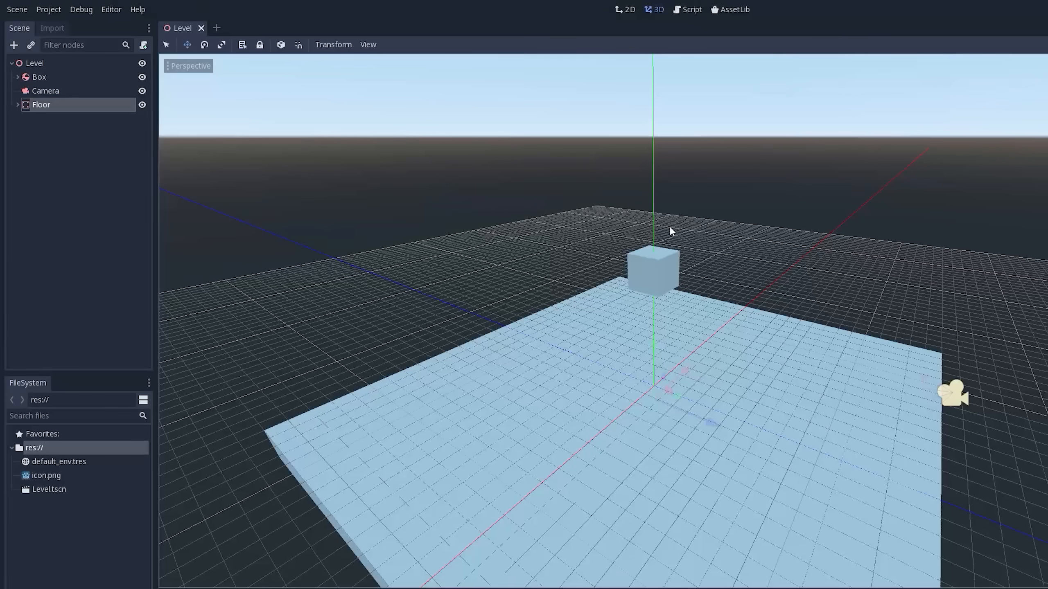
{"action": "left_click", "coordinate": [41, 78]}
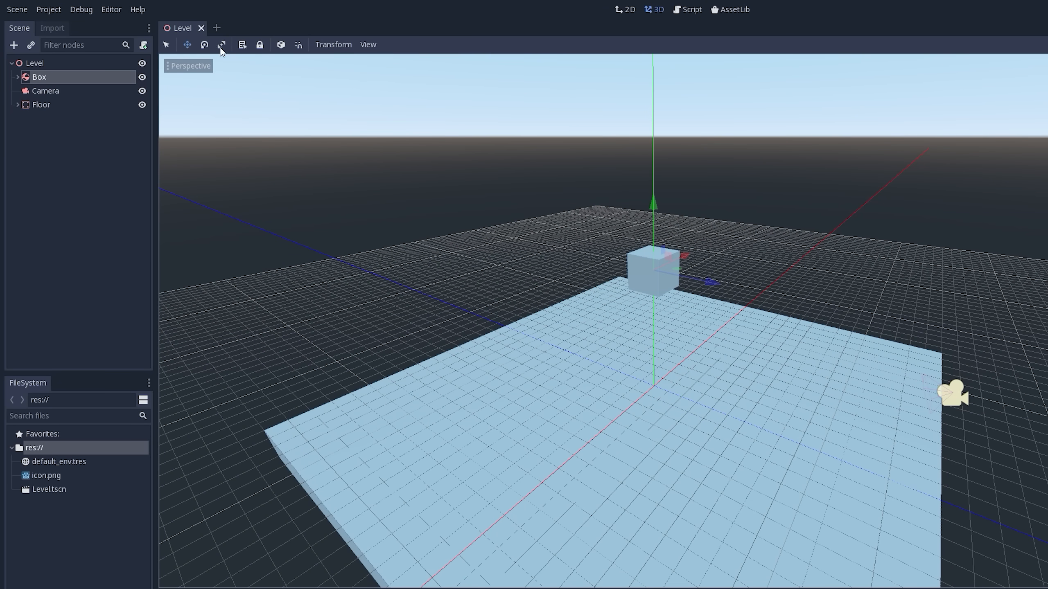
{"action": "left_click", "coordinate": [167, 45]}
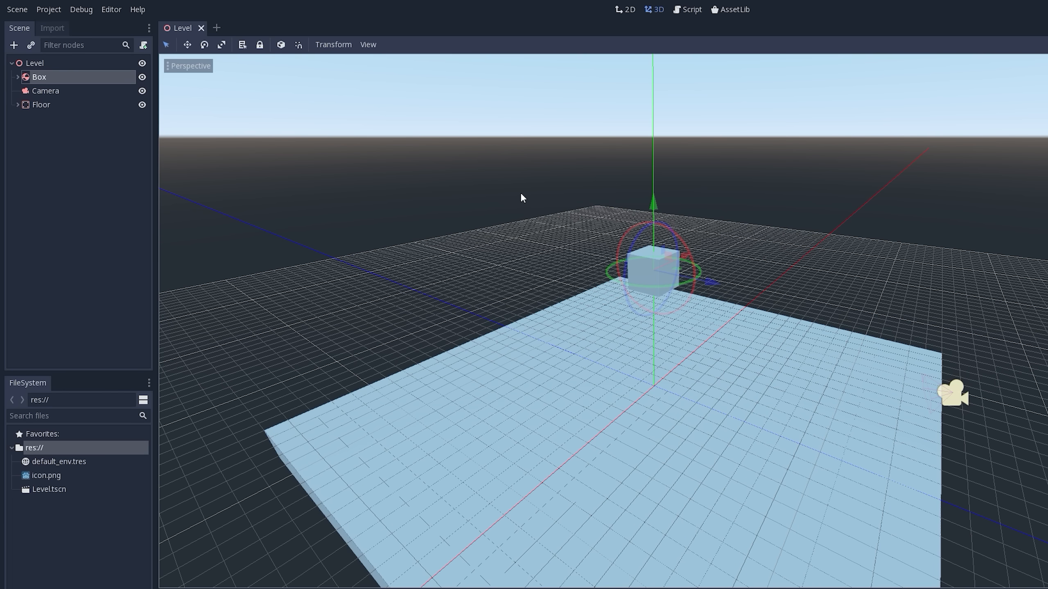
{"action": "mouse_move", "coordinate": [688, 236]}
{"action": "middle_mouse_down"}
{"action": "mouse_move", "coordinate": [704, 227]}
{"action": "mouse_move", "coordinate": [697, 236]}
{"action": "middle_mouse_up"}
{"action": "left_click_drag", "start_coordinate": [678, 232], "coordinate": [680, 285]}
{"action": "left_click_drag", "start_coordinate": [638, 251], "coordinate": [635, 271]}
{"action": "middle_click_drag", "start_coordinate": [663, 270], "coordinate": [587, 256]}
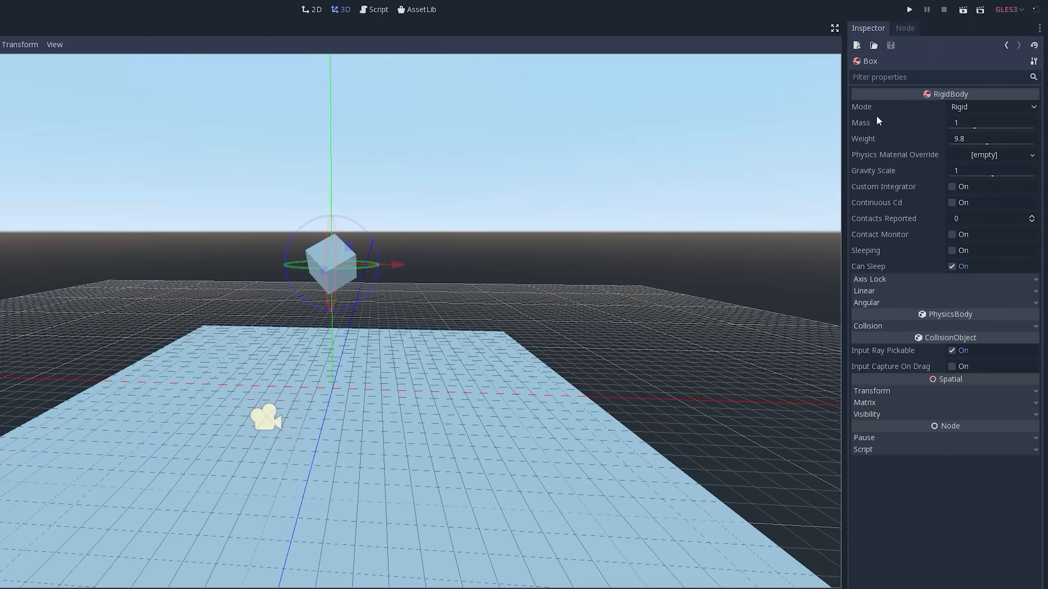
- Run the scene again to watch how the tilted box lands, and close the game window
{"action": "left_click", "coordinate": [965, 12]}
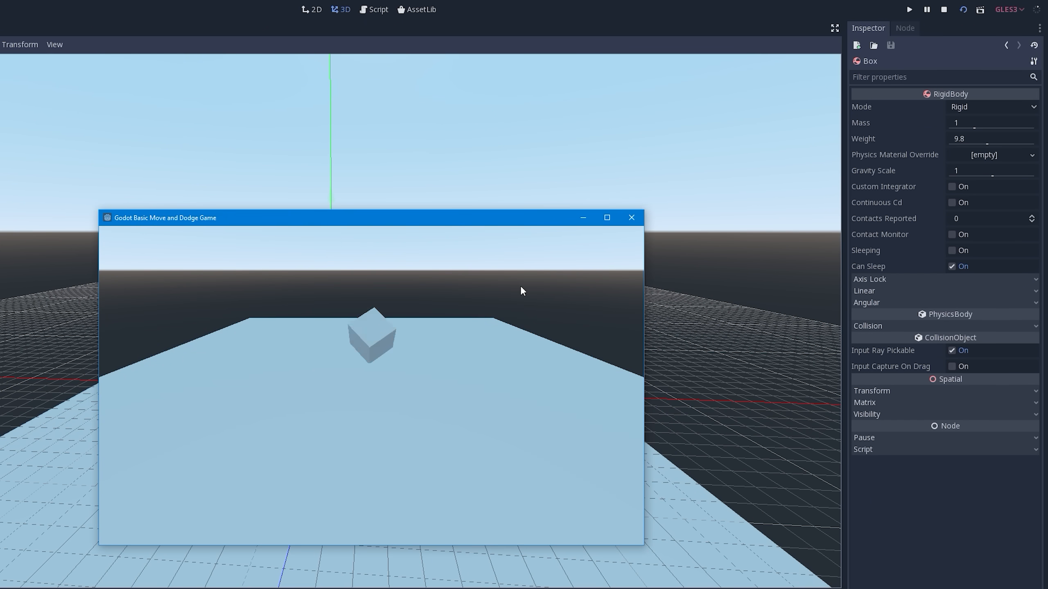
{"action": "left_click", "coordinate": [629, 219]}
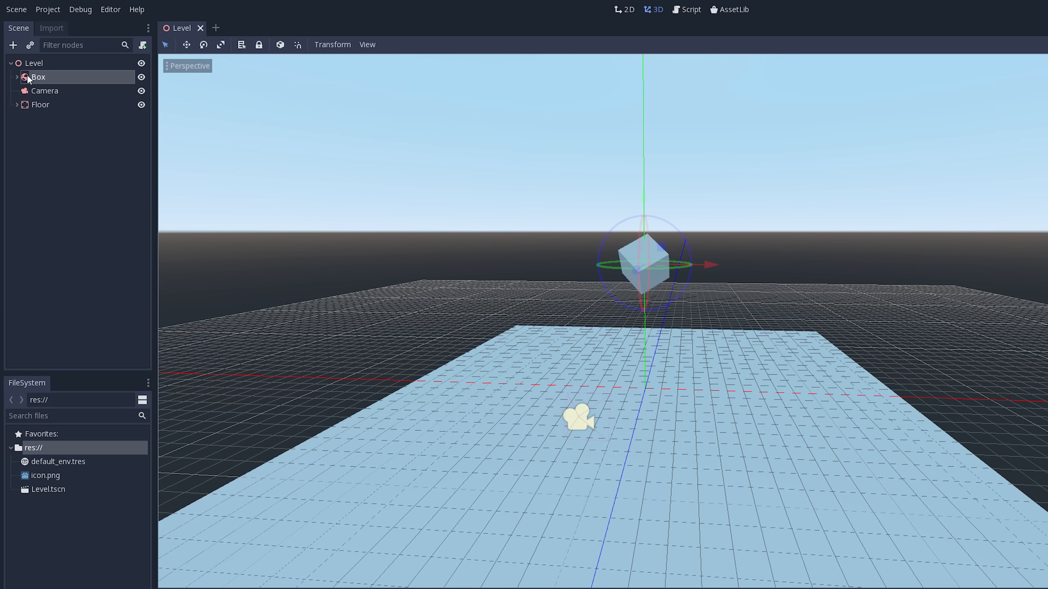
- Duplicate the Box node and rename the original as Box1
{"action": "right_click", "coordinate": [43, 77]}
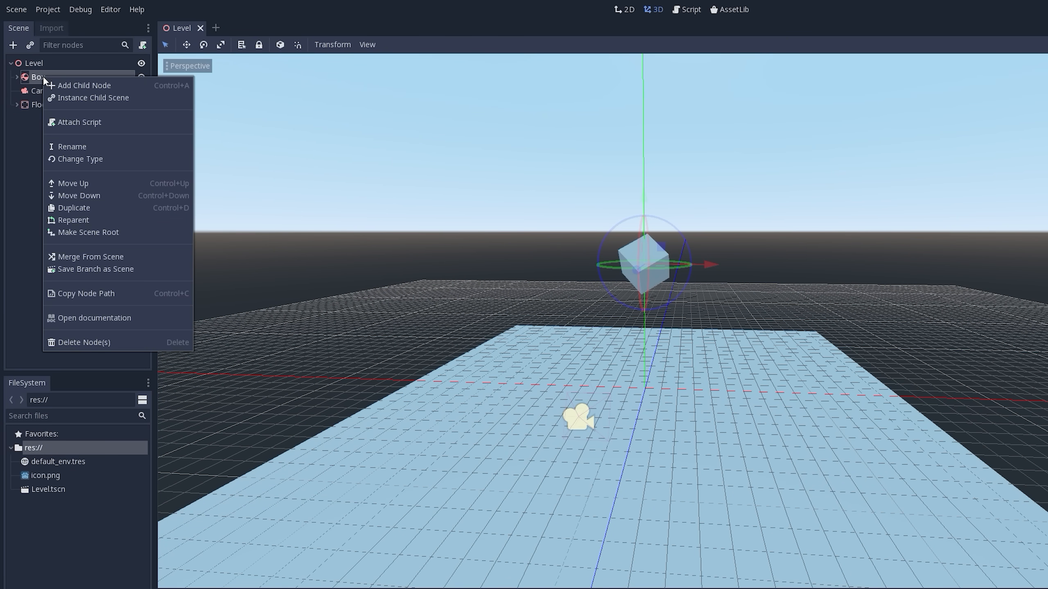
{"action": "left_click", "coordinate": [98, 208]}
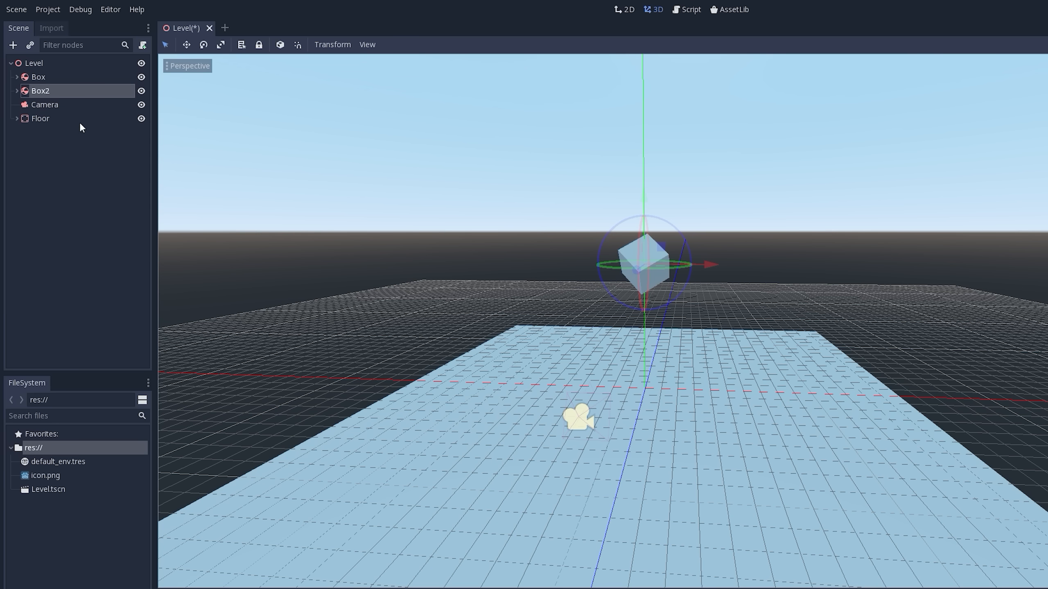
{"action": "double_click", "coordinate": [40, 76]}
{"action": "type", "text": "Box1"}
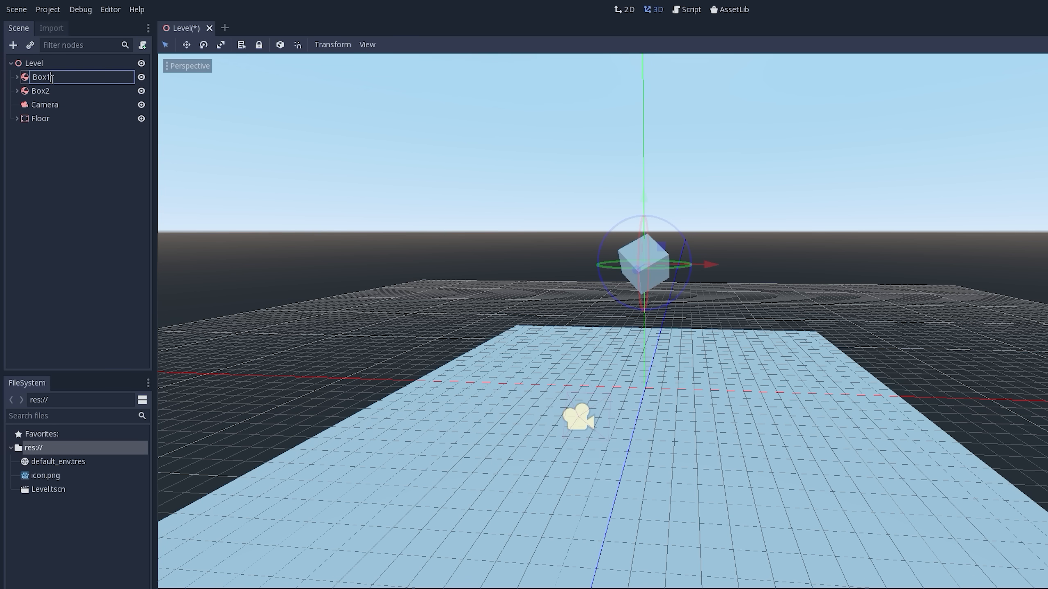
{"action": "key", "text": "Return"}
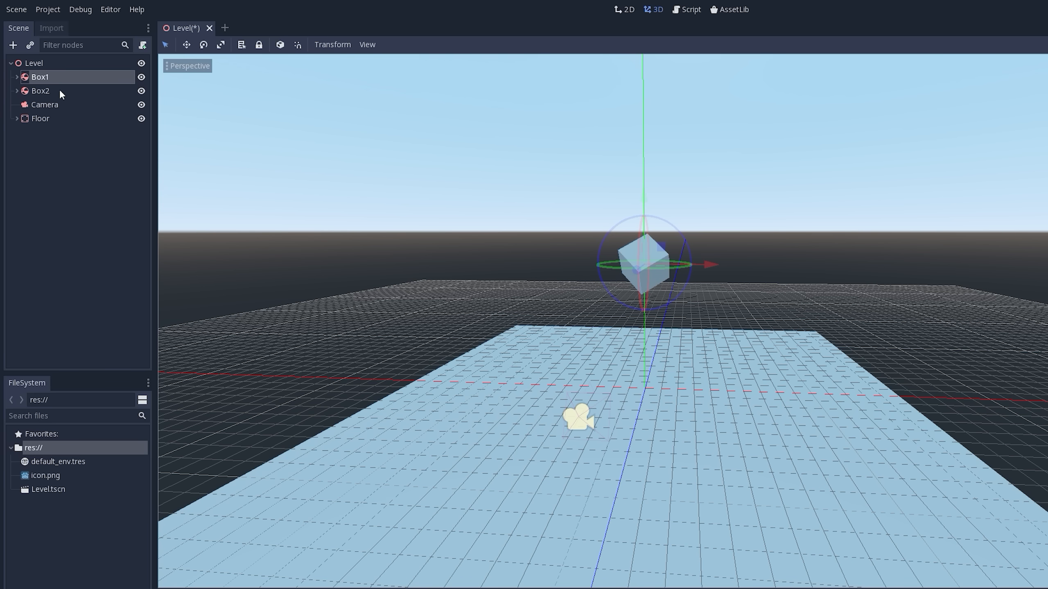
- Raise Box2 along the Y axis to just above Box1 and rotate it about the X axis to a different tilt
{"action": "left_click", "coordinate": [40, 90]}
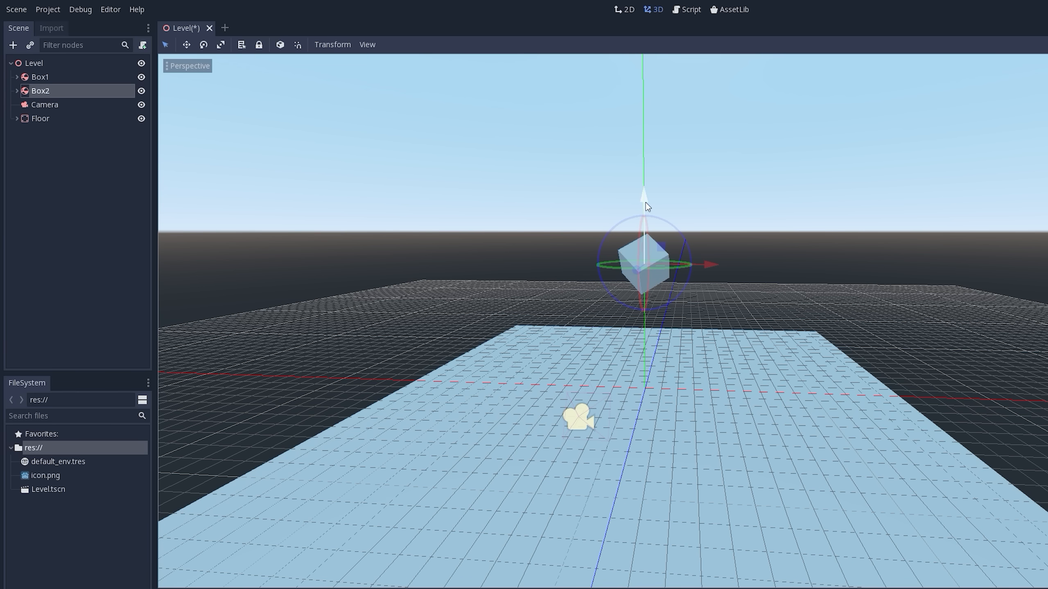
{"action": "left_click_drag", "start_coordinate": [645, 200], "coordinate": [645, 113]}
{"action": "middle_click_drag", "start_coordinate": [645, 113], "coordinate": [681, 144]}
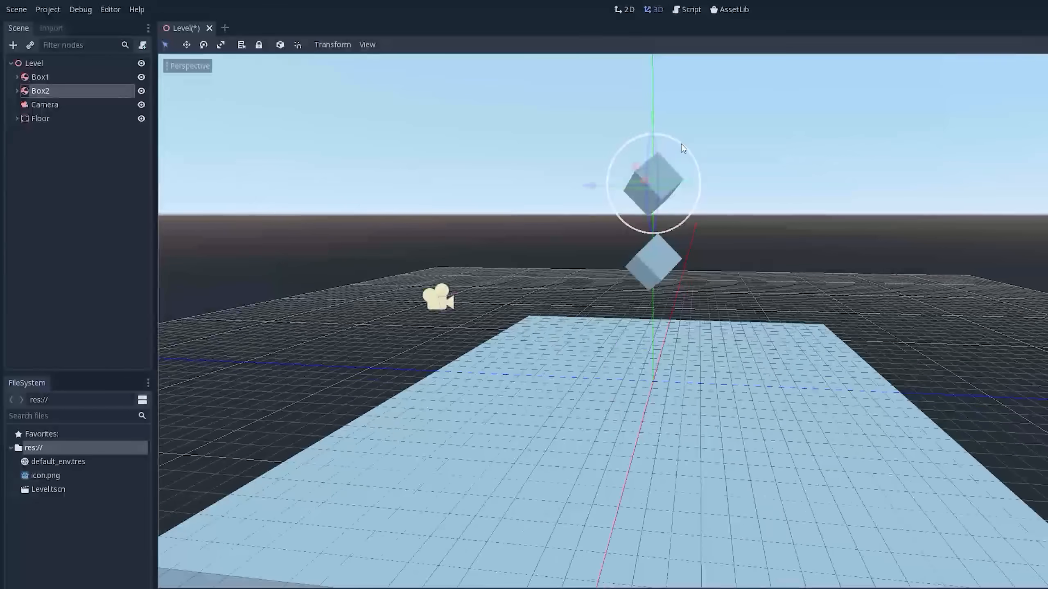
{"action": "left_click_drag", "start_coordinate": [681, 142], "coordinate": [676, 223]}
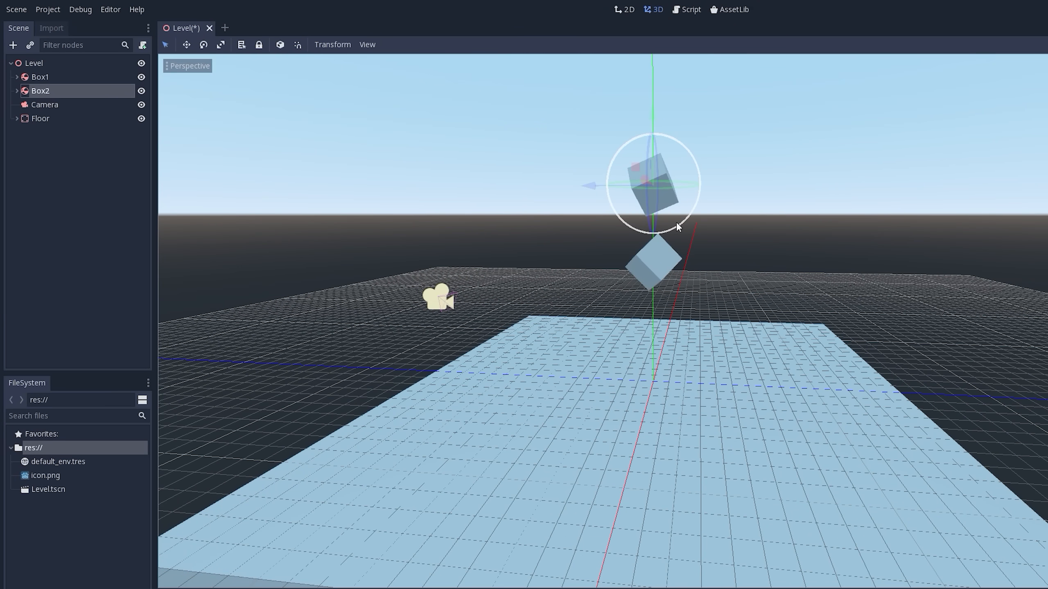
- Duplicate Box2, raise the copy above the other two boxes and rotate it to a different orientation
{"action": "right_click", "coordinate": [41, 92]}
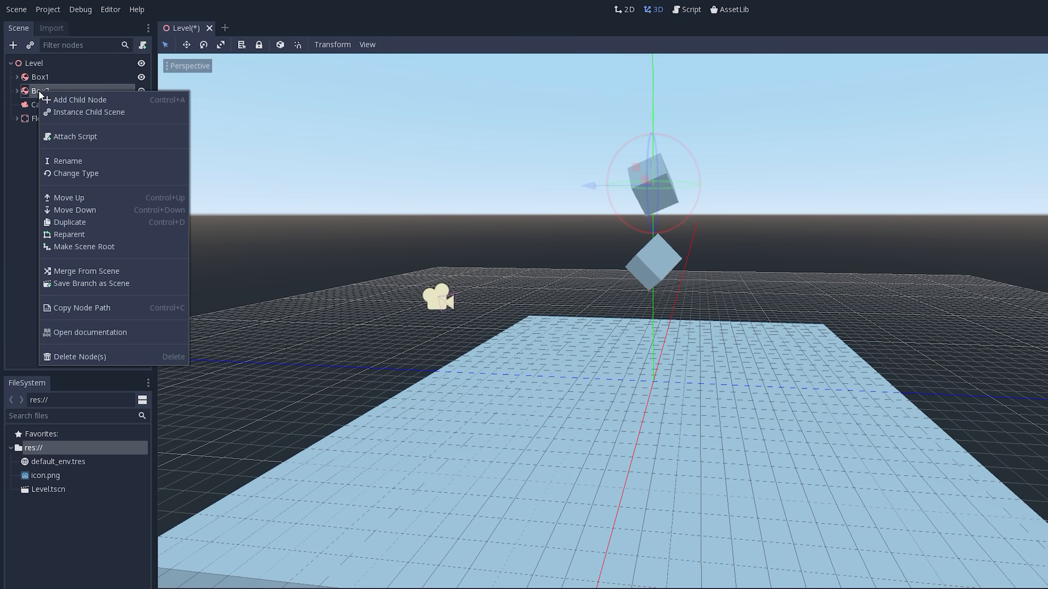
{"action": "left_click", "coordinate": [98, 217]}
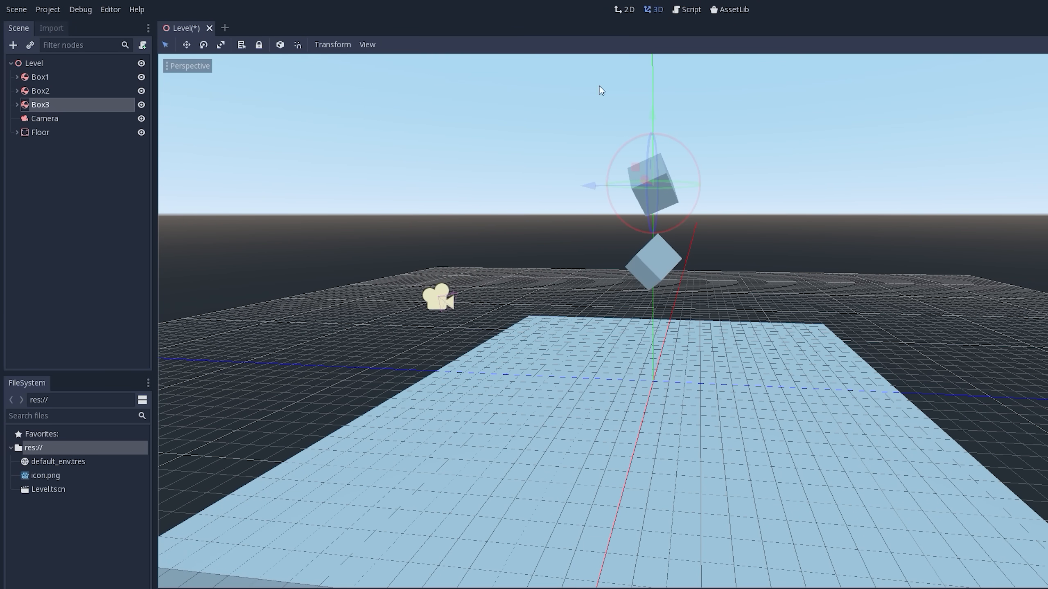
{"action": "left_click_drag", "start_coordinate": [653, 108], "coordinate": [656, 31]}
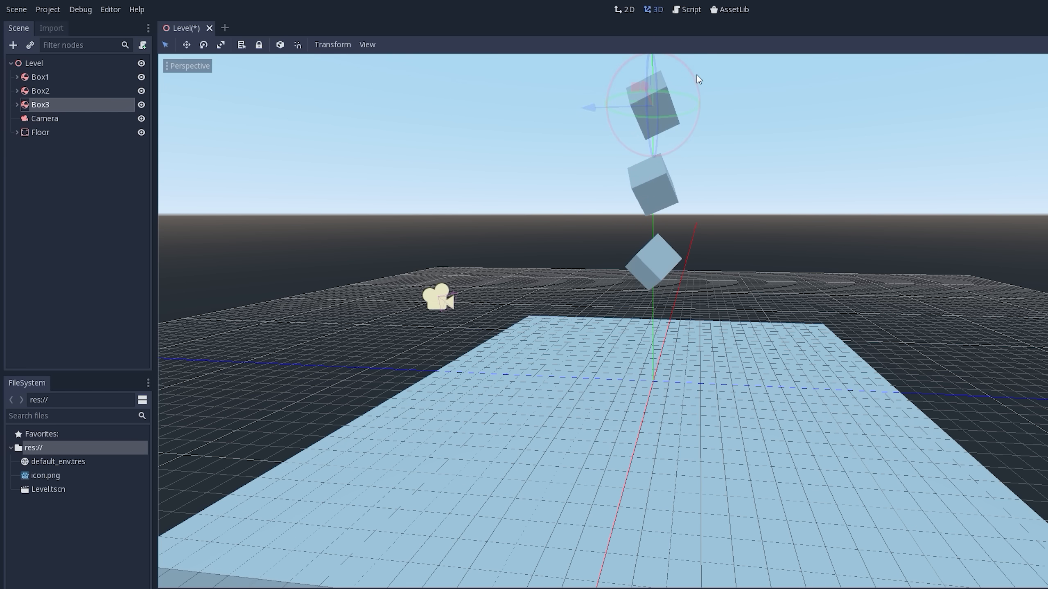
{"action": "left_click_drag", "start_coordinate": [697, 78], "coordinate": [621, 45]}
{"action": "middle_click_drag", "start_coordinate": [621, 45], "coordinate": [677, 71]}
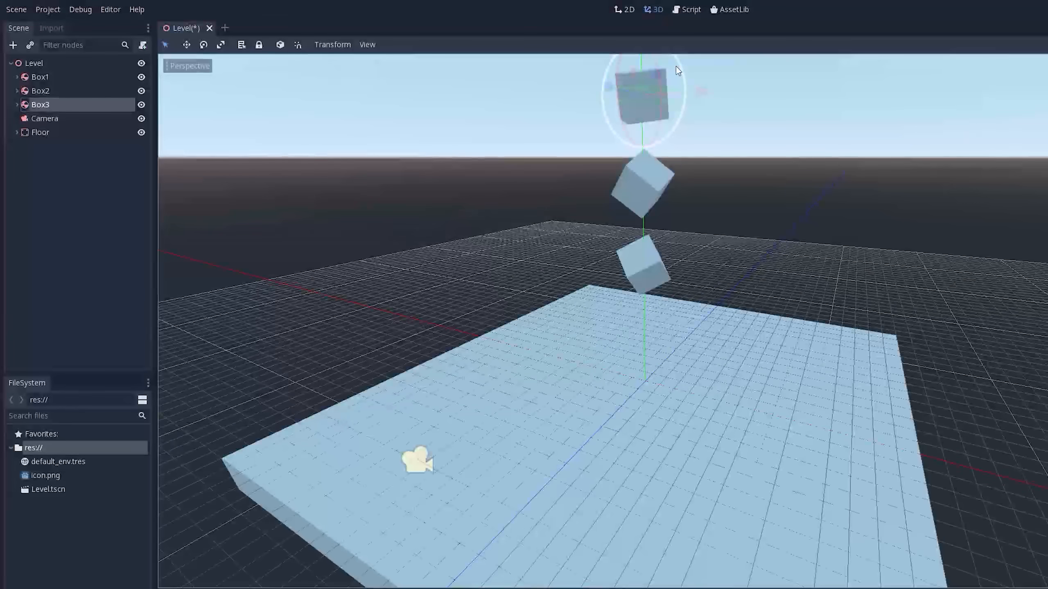
{"action": "left_click_drag", "start_coordinate": [676, 67], "coordinate": [687, 86]}
{"action": "scroll", "coordinate": [795, 194], "scroll_direction": "down", "scroll_amount": 5}
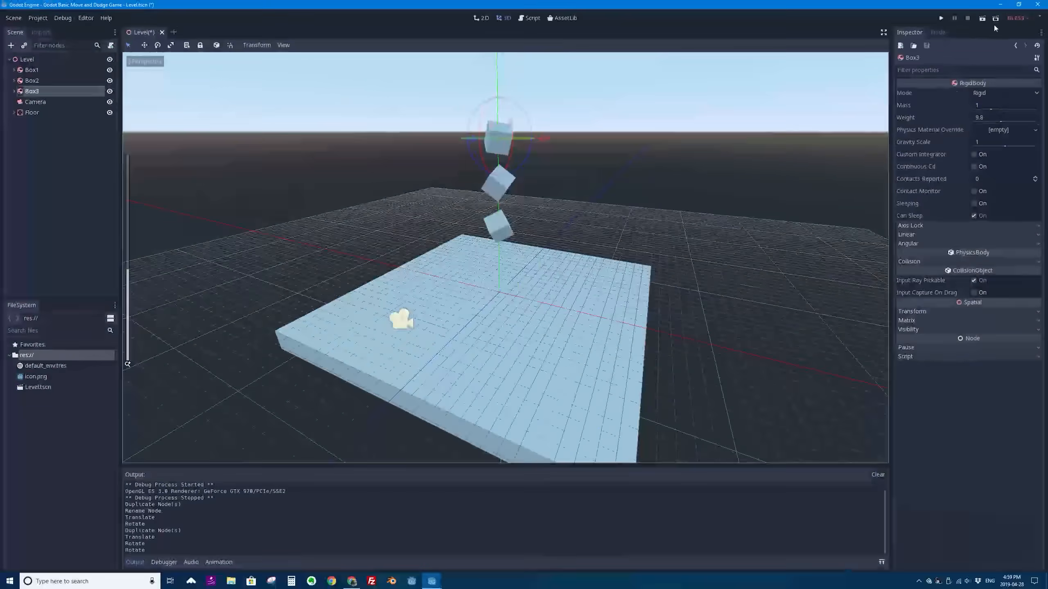
- Run the Level scene to test the three stacked boxes falling onto the floor
{"action": "left_click", "coordinate": [983, 18]}
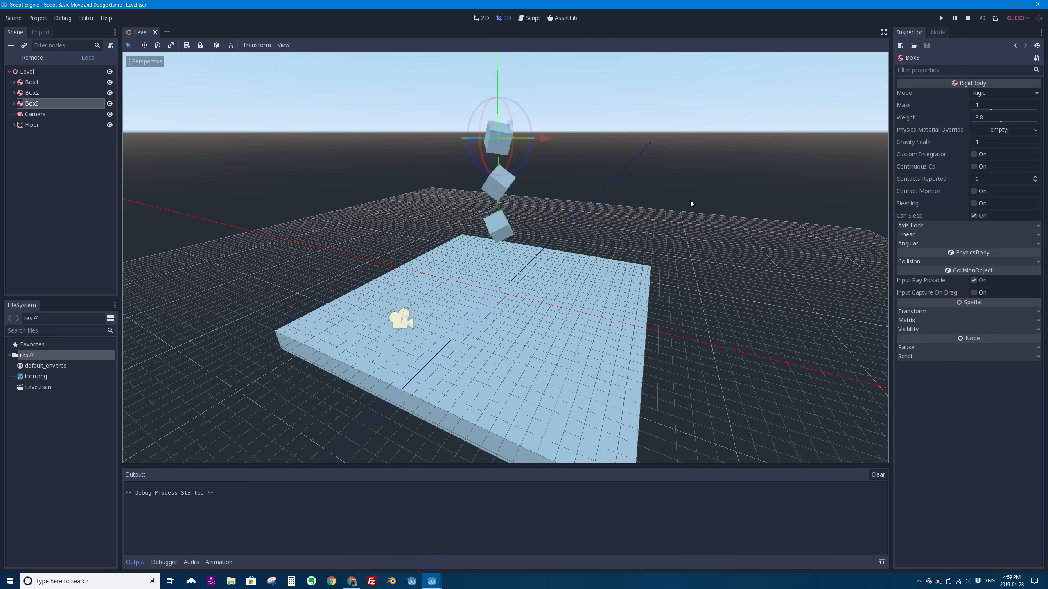